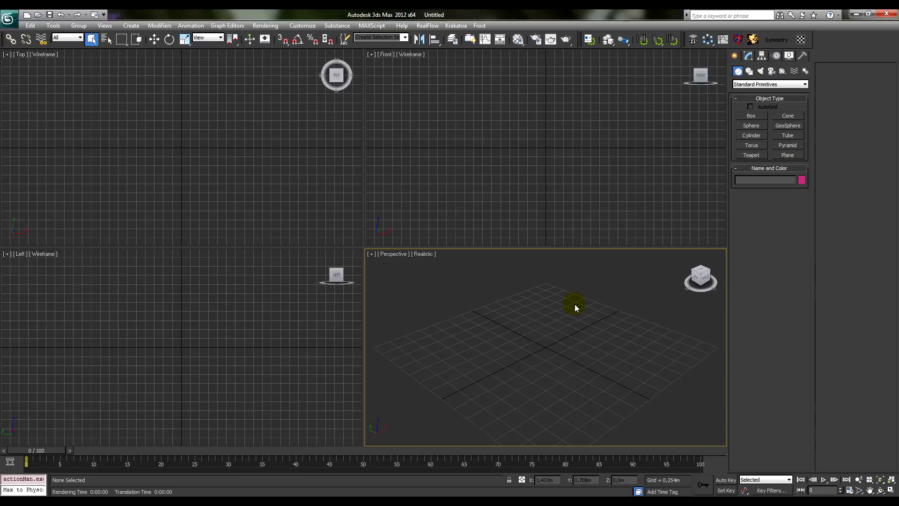
key(m)
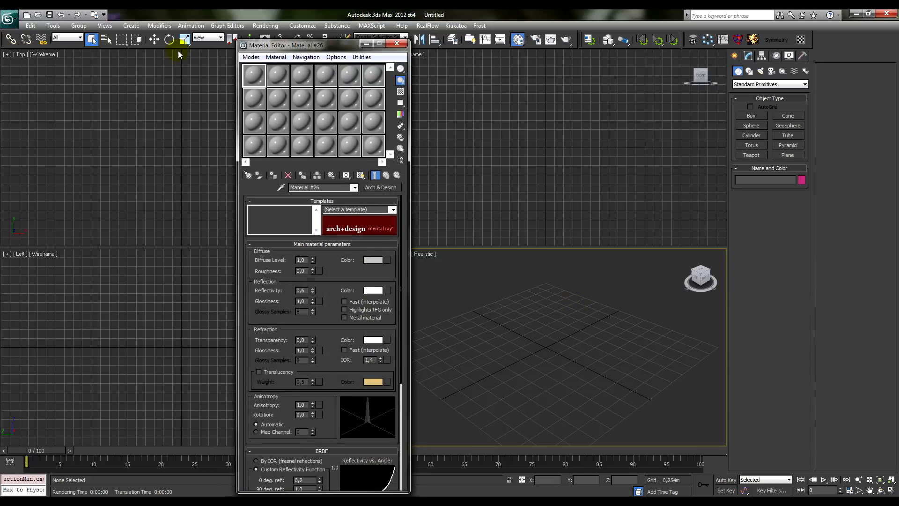
mouse_move(346, 43)
mouse_down()
mouse_move(373, 66)
mouse_move(329, 47)
mouse_up()
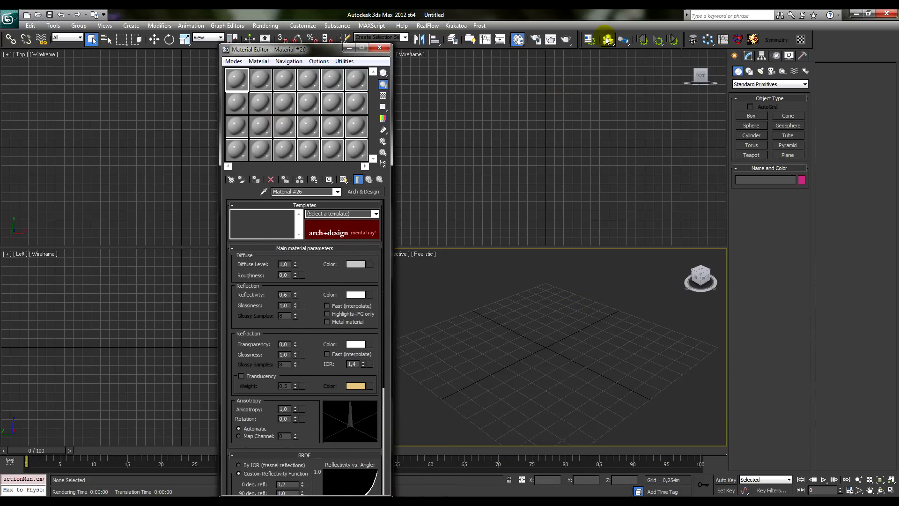
drag(271, 49, 268, 73)
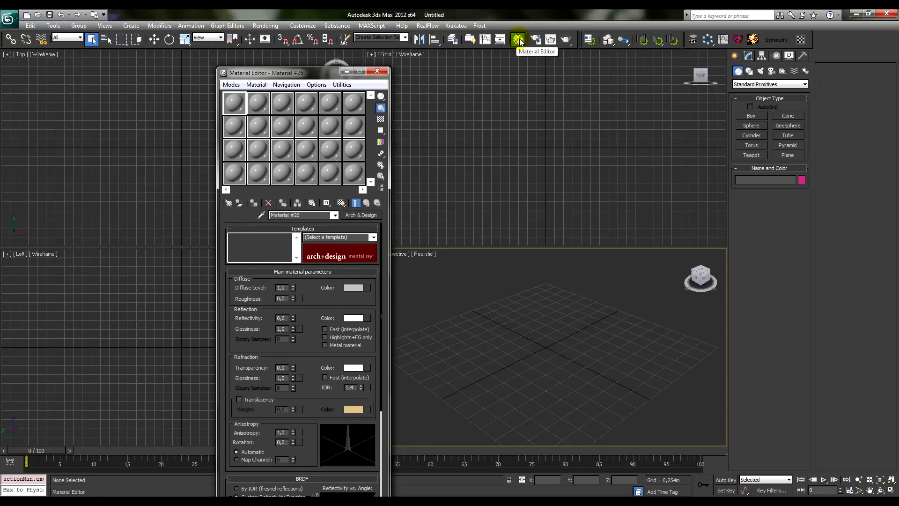
click(377, 71)
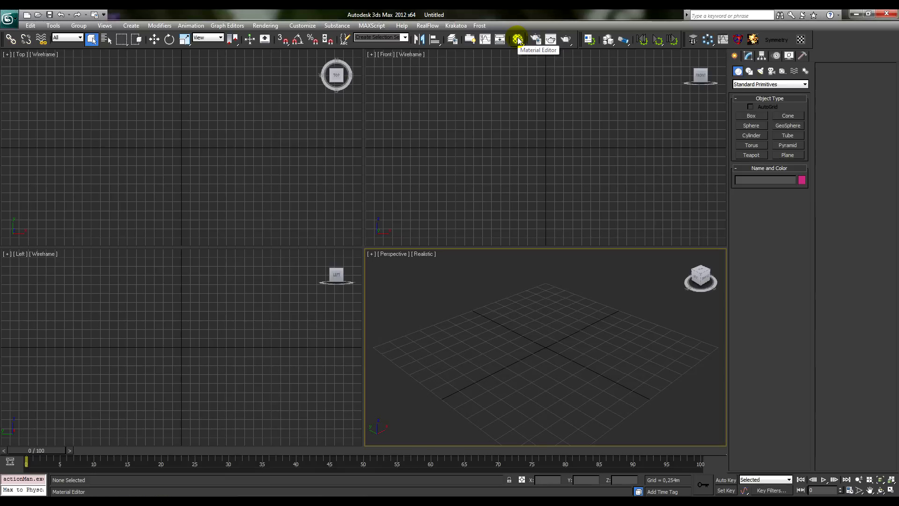
Open the Material Editor and load arma_bio_P-efeito_00536.jpg as a Bitmap map in the first sample slot
click(517, 39)
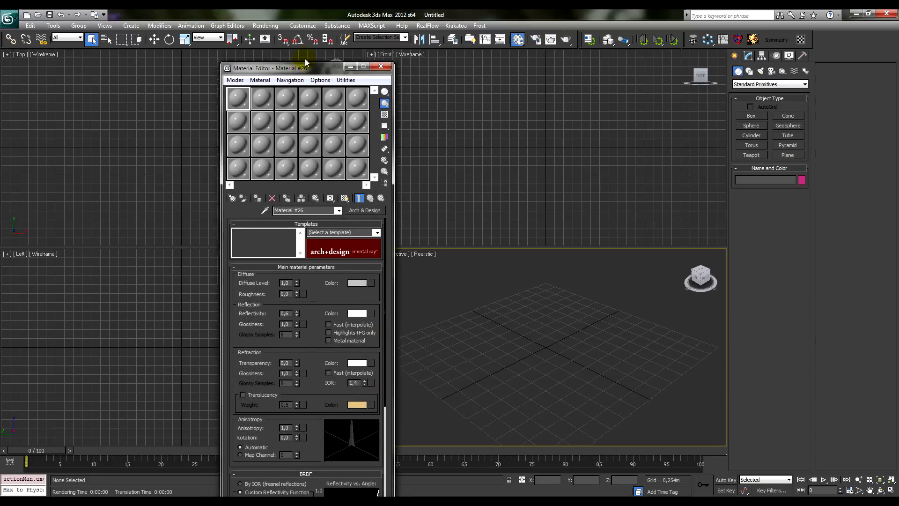
drag(305, 62, 311, 49)
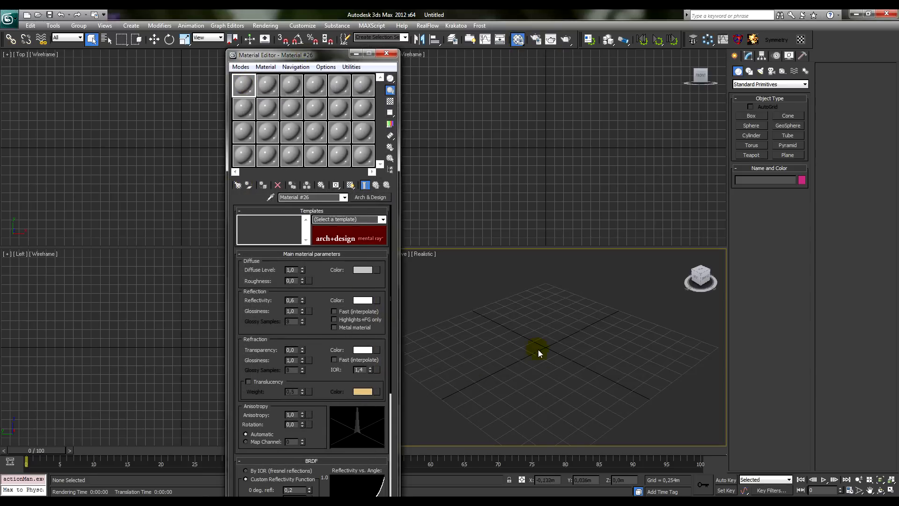
click(237, 185)
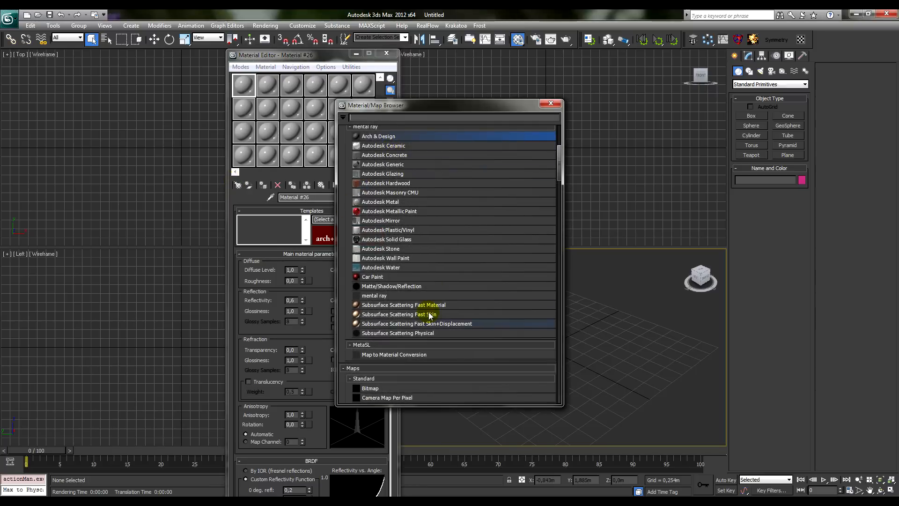
scroll(403, 285, down, 3)
double_click(371, 321)
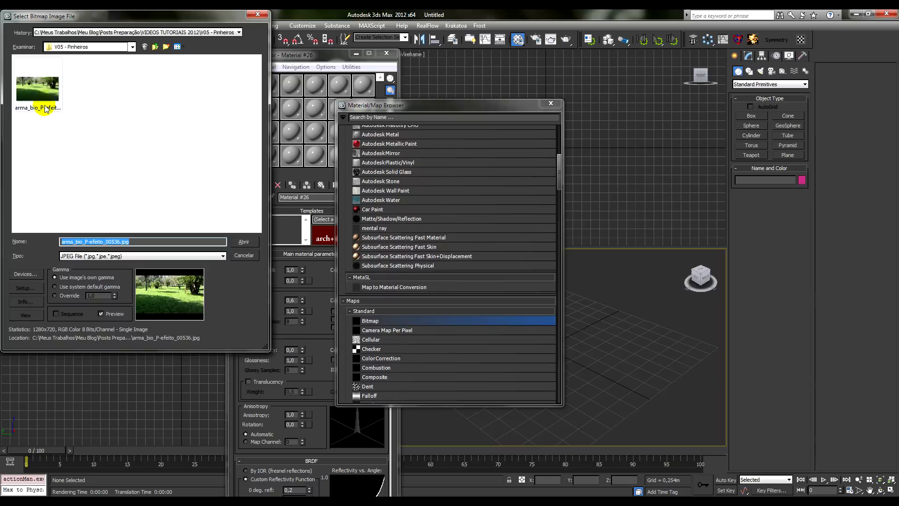
click(57, 77)
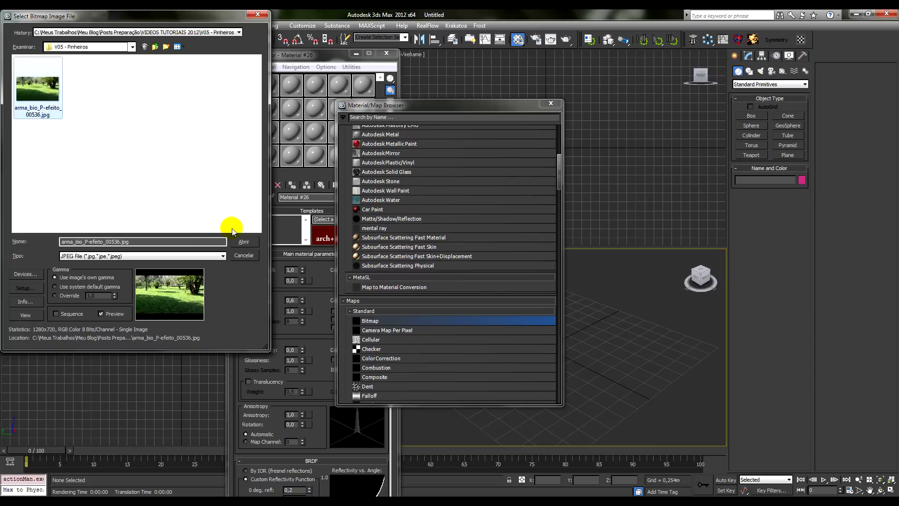
click(244, 241)
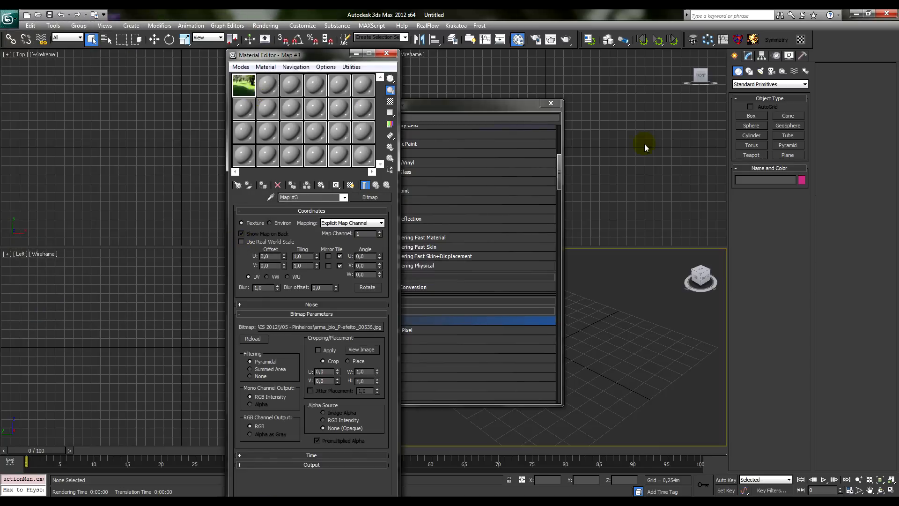
click(558, 104)
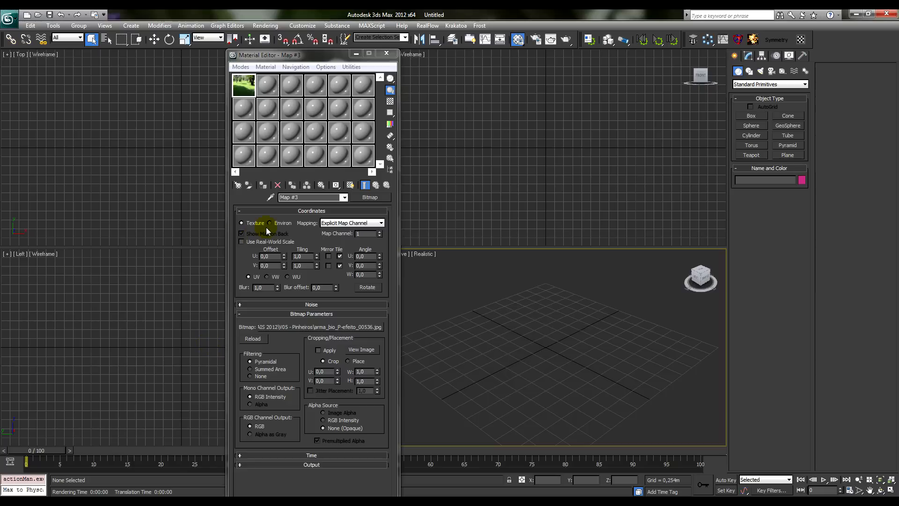
Set the bitmap's coordinates to Environ with Screen mapping
click(270, 223)
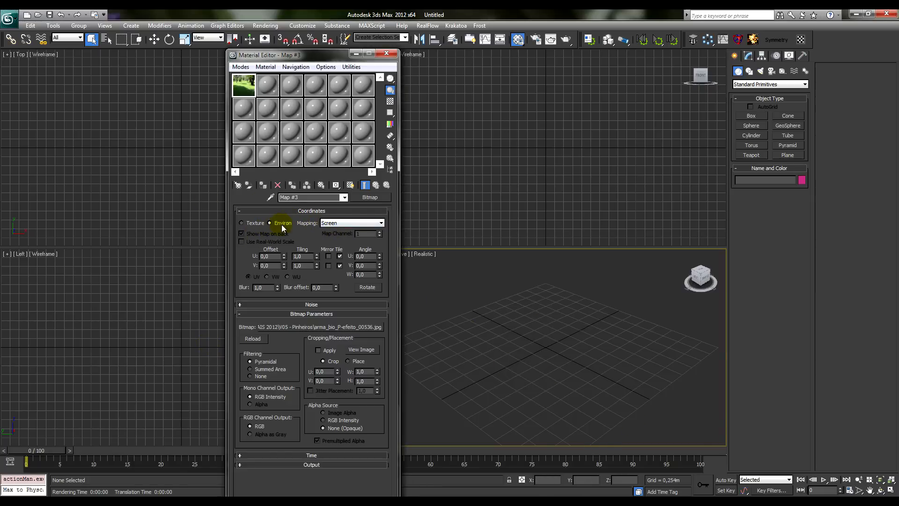
click(345, 223)
click(335, 251)
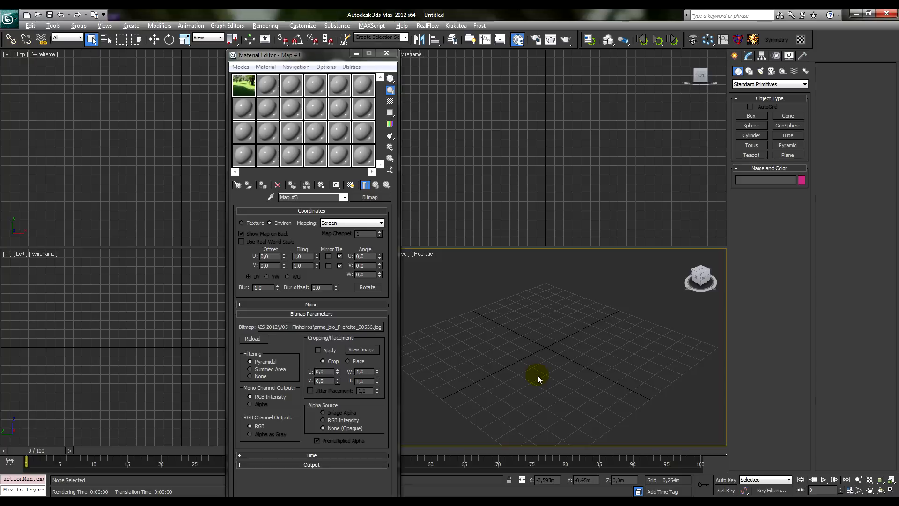
Display arma_bio_P-efeito_00536.jpg from the V05 - Pinheiros folder as the background of the Perspective viewport and uncover the view
key(alt+b)
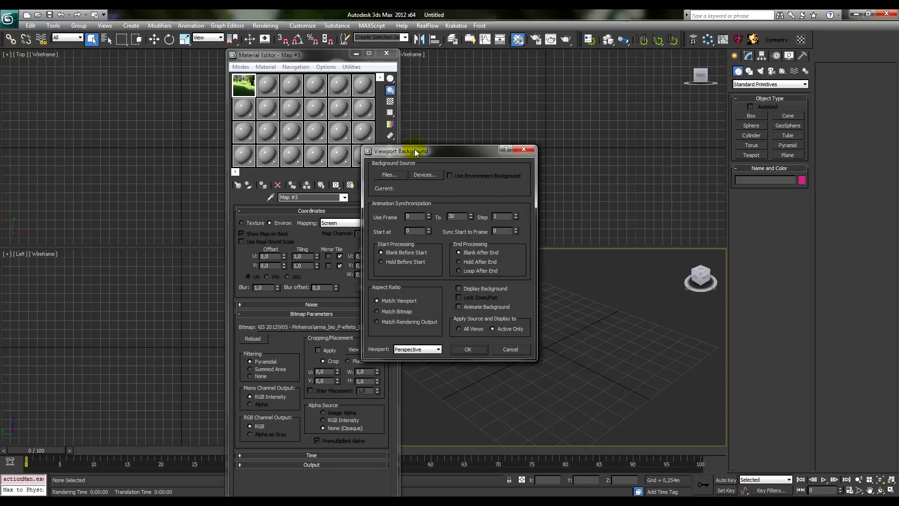
drag(446, 151, 566, 107)
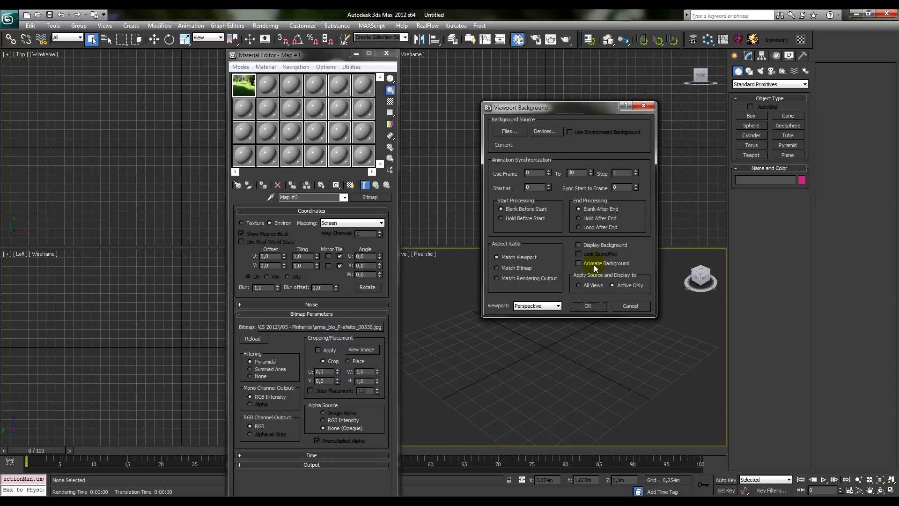
click(514, 130)
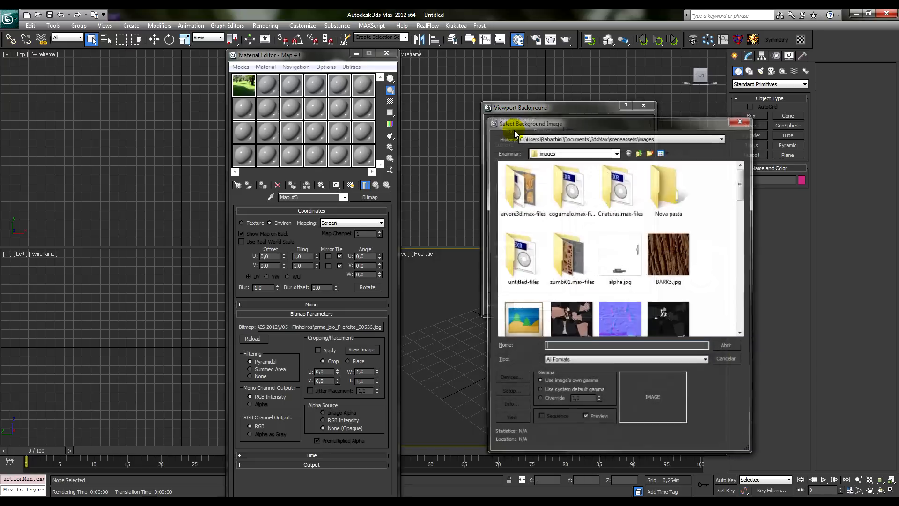
click(650, 139)
click(651, 152)
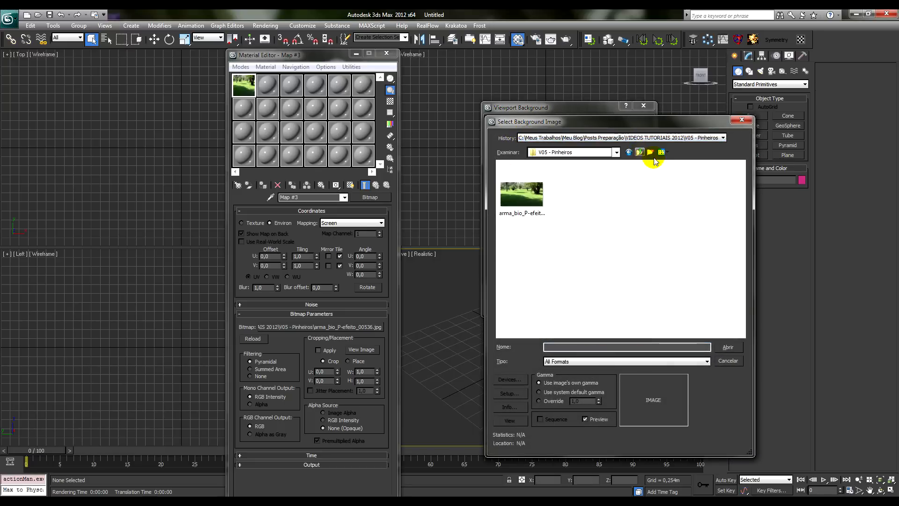
double_click(518, 189)
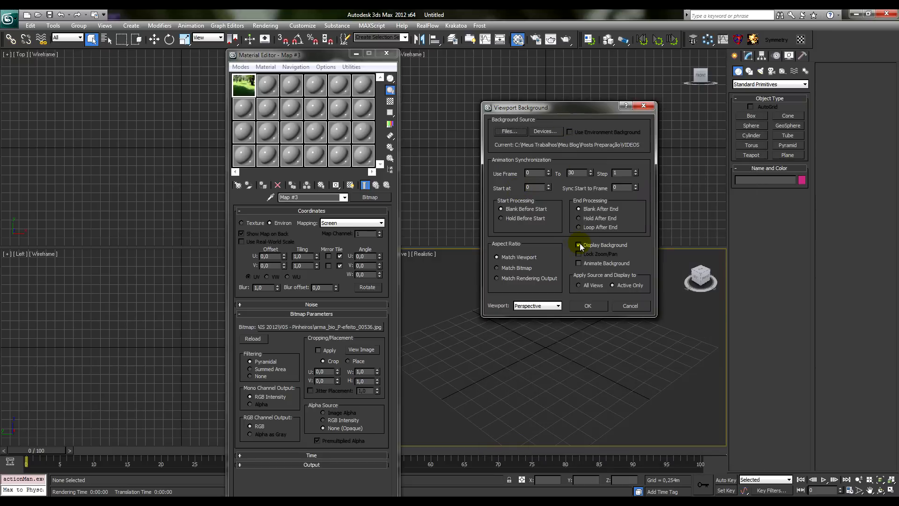
click(587, 305)
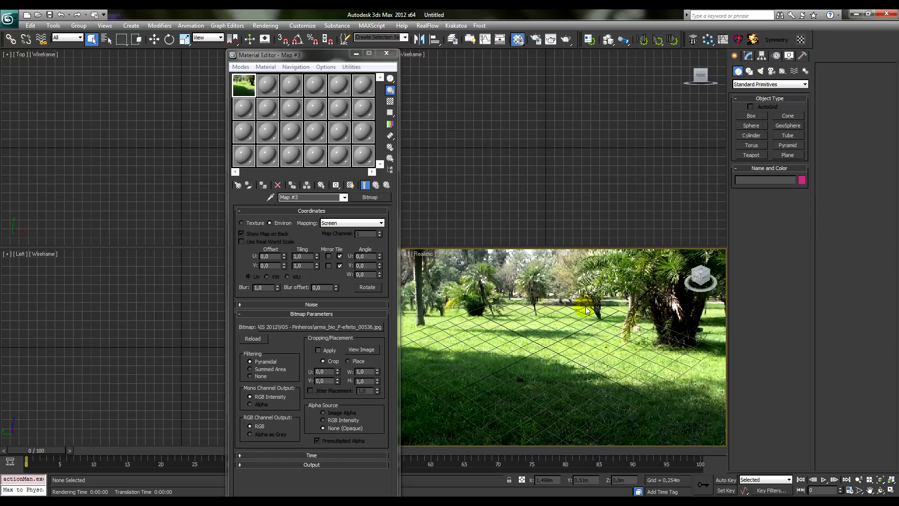
drag(318, 55, 225, 53)
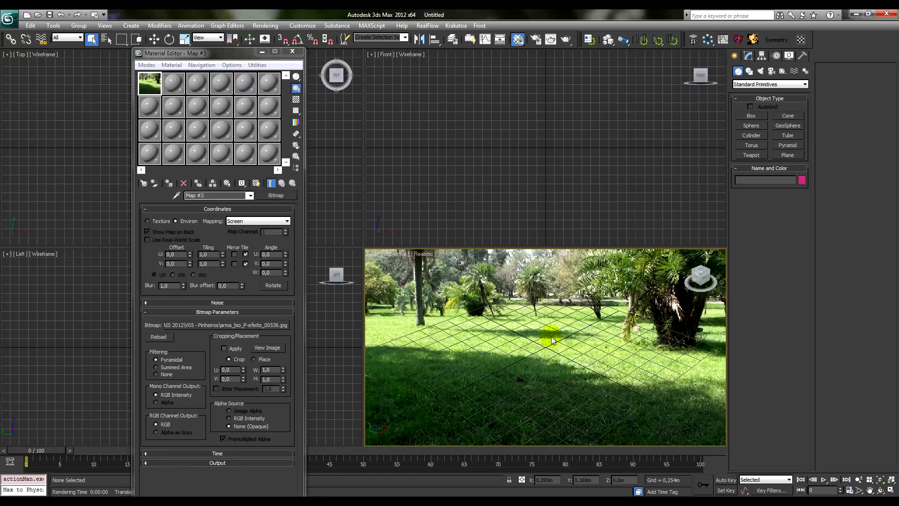
Assign the Default Scanline Renderer as the production renderer in Render Setup
key(F10)
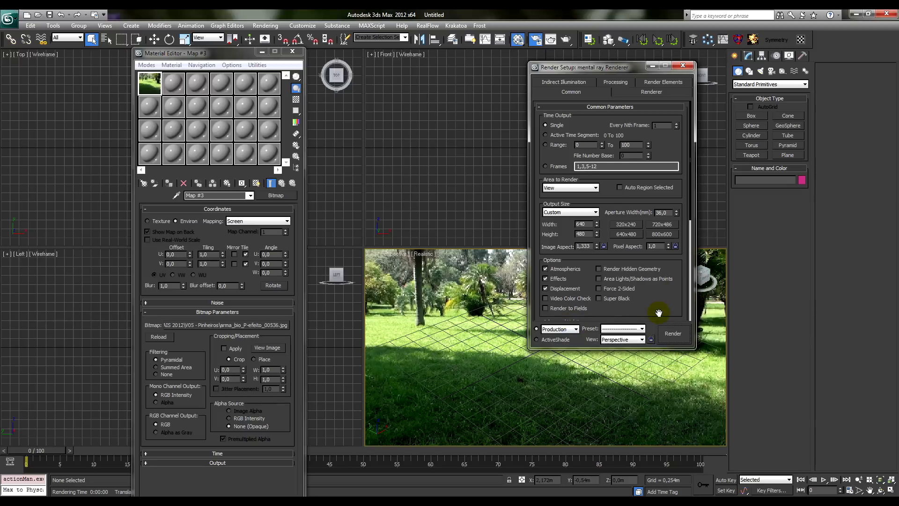
drag(660, 311, 670, 105)
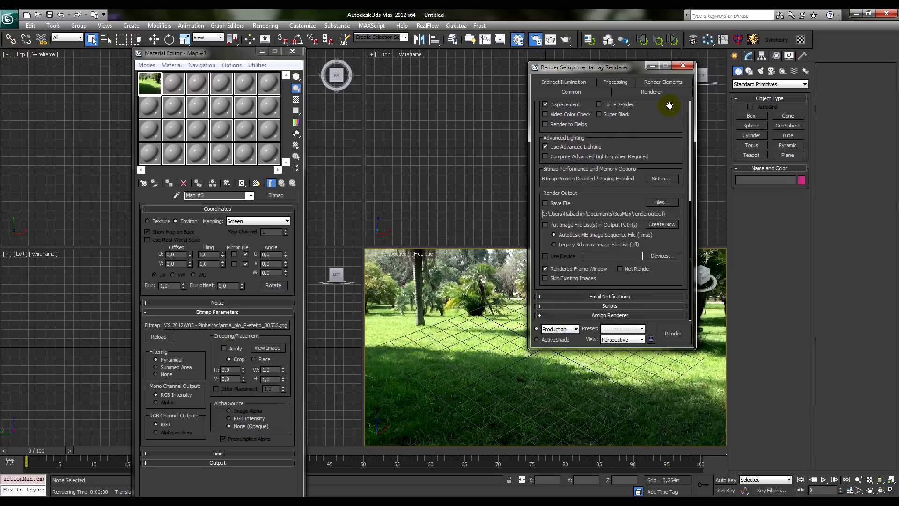
click(627, 314)
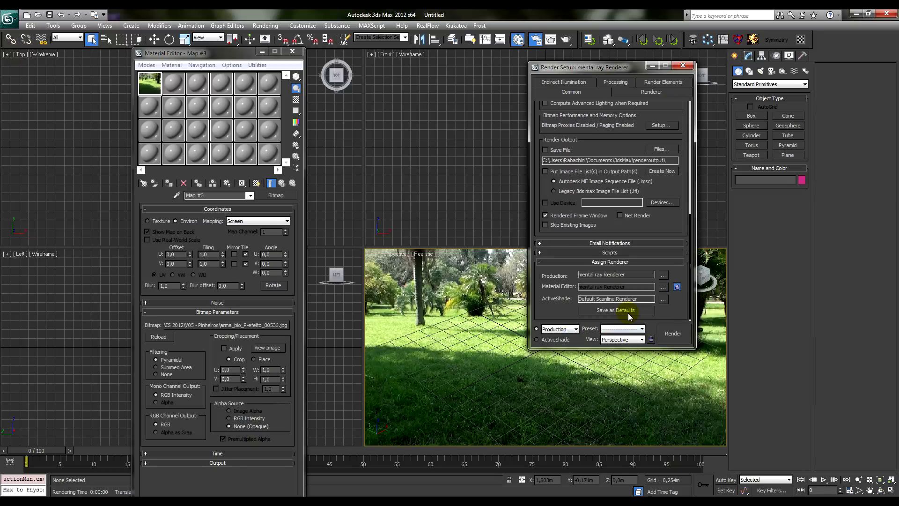
click(663, 275)
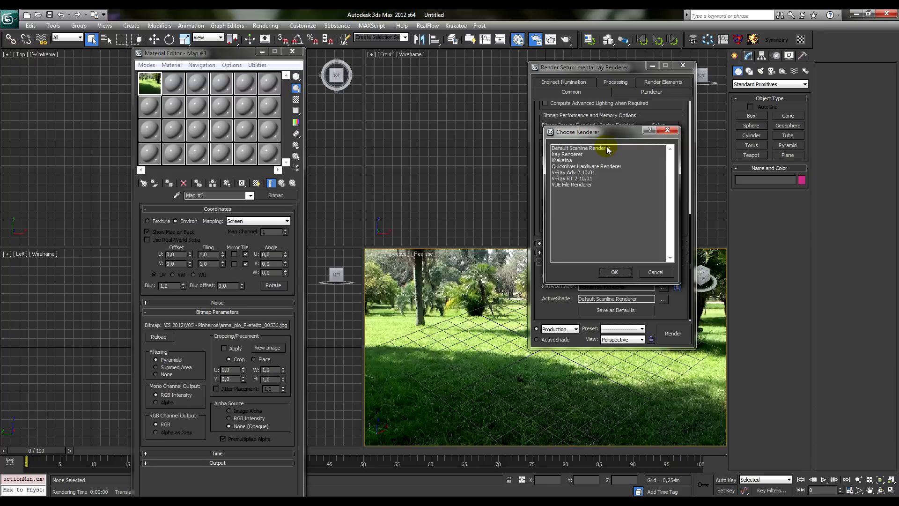
double_click(607, 149)
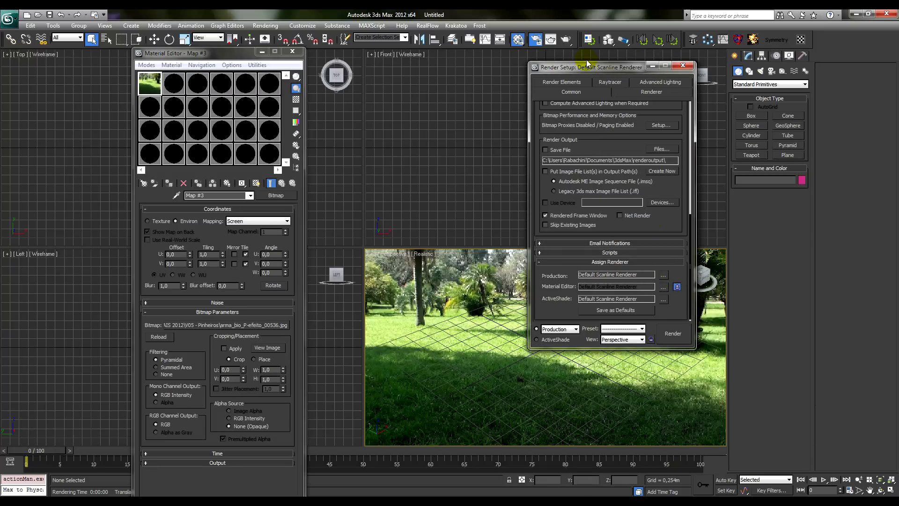
drag(562, 76, 515, 84)
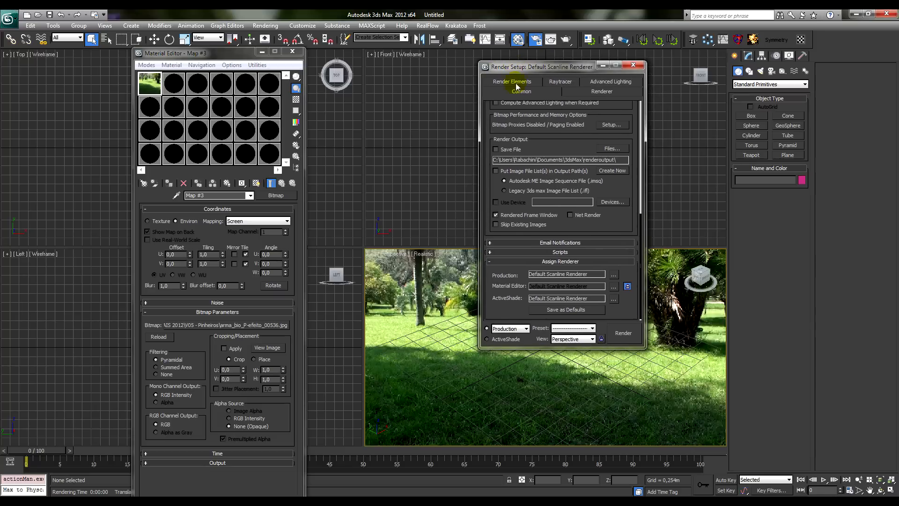
drag(626, 309, 621, 293)
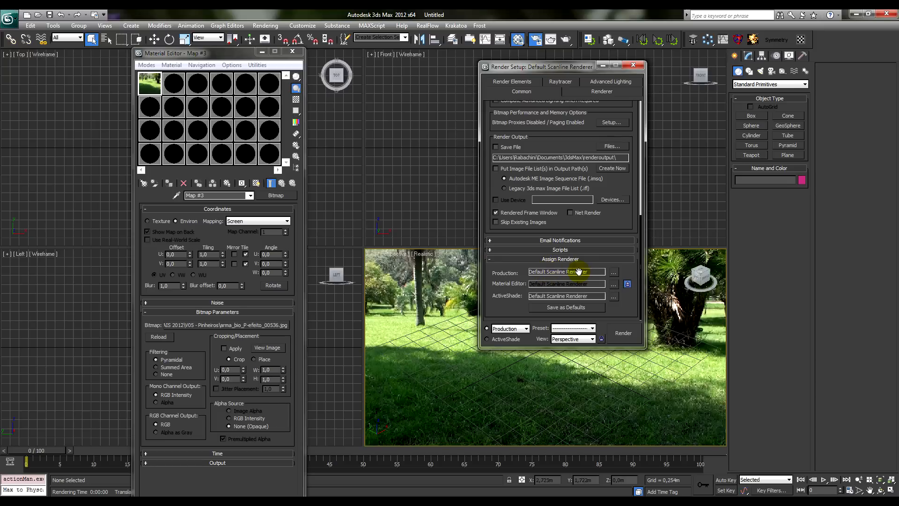
click(633, 66)
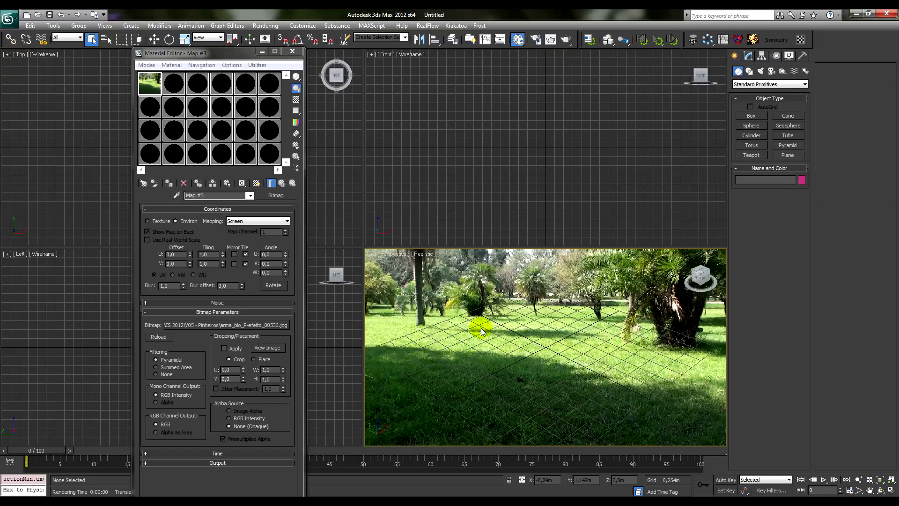
Set the render output size to HDTV (video) at 1280x720 and show safe frames in the maximized Perspective viewport
click(535, 39)
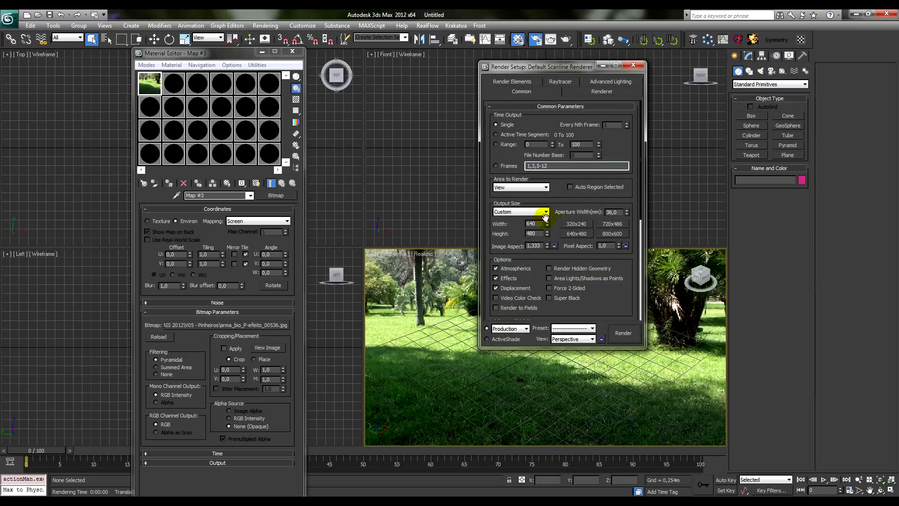
click(544, 213)
click(534, 329)
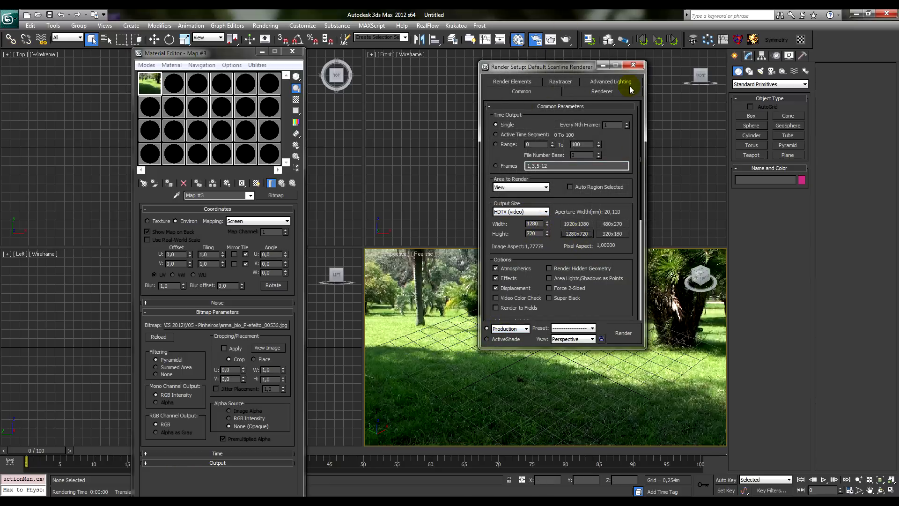
click(633, 66)
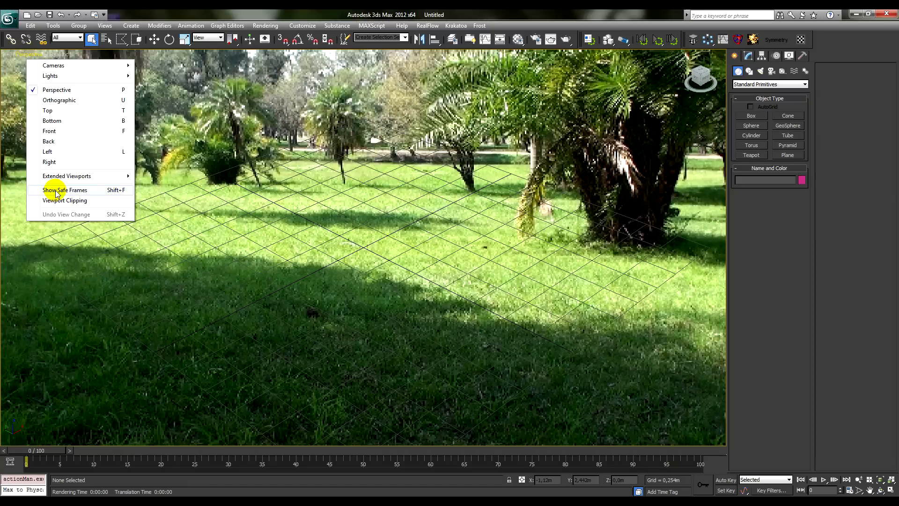
click(65, 190)
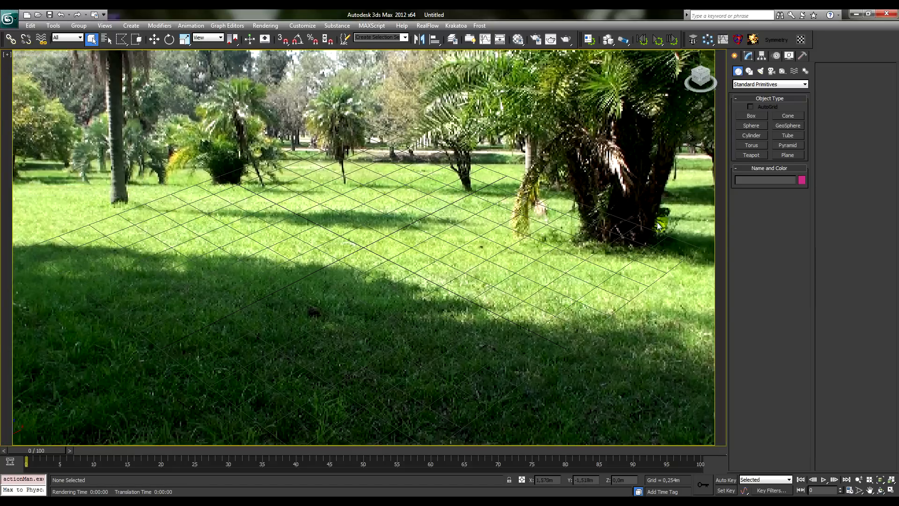
Switch the render output size preset to Custom and move the Render Setup window off the background image
key(F10)
click(533, 225)
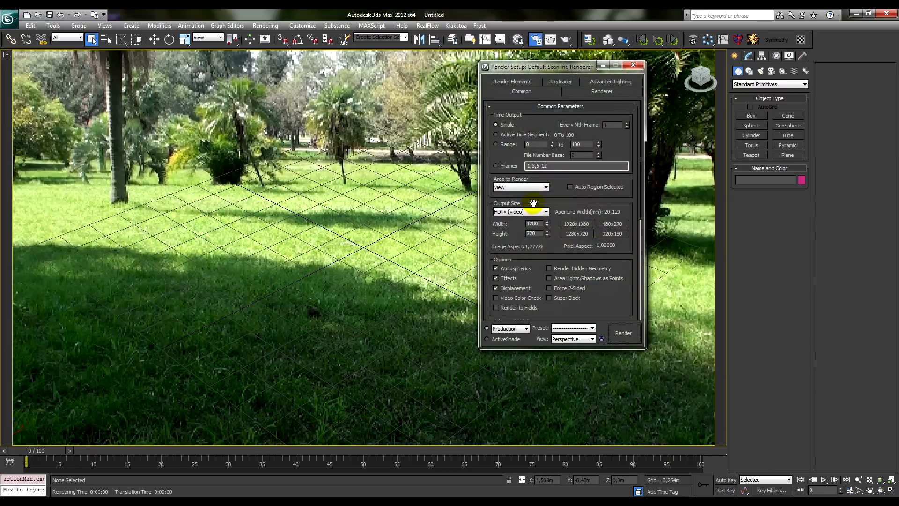
click(542, 212)
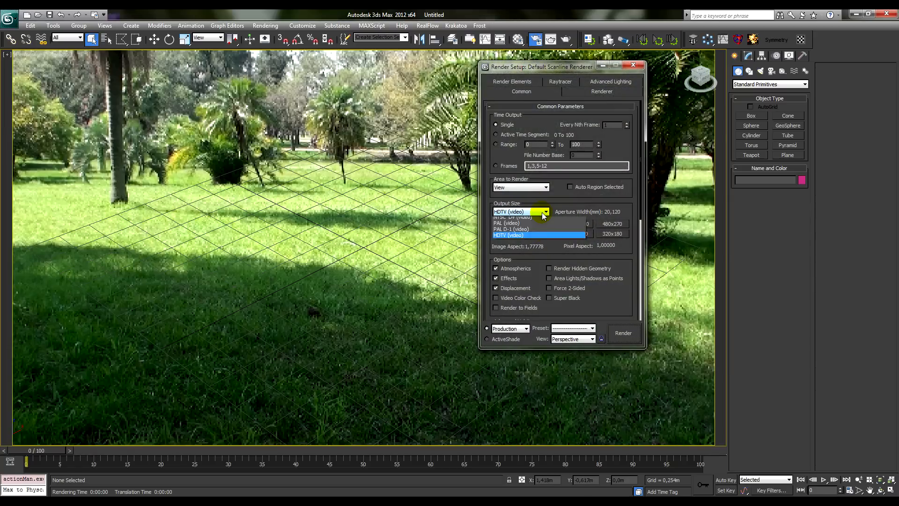
click(515, 220)
drag(569, 73, 719, 118)
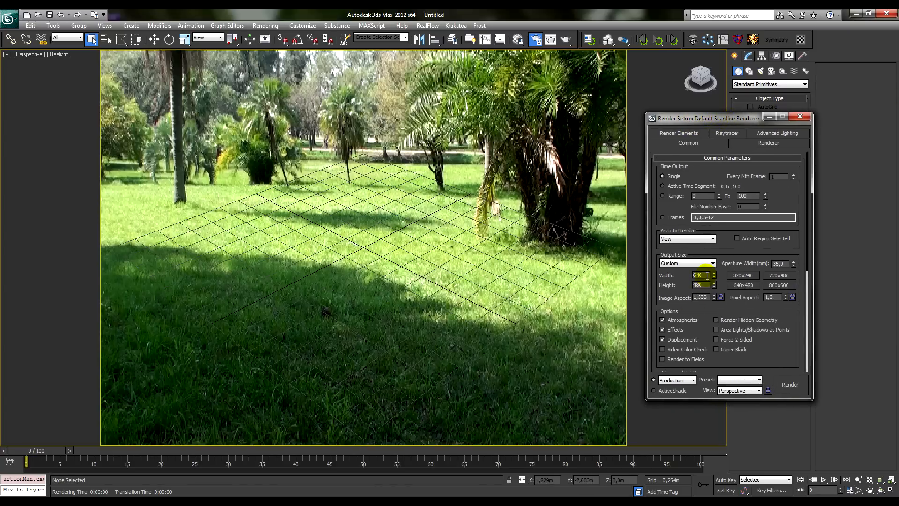
Set the render output size back to HDTV (video) at 1280x720 and close Render Setup
click(686, 262)
click(684, 378)
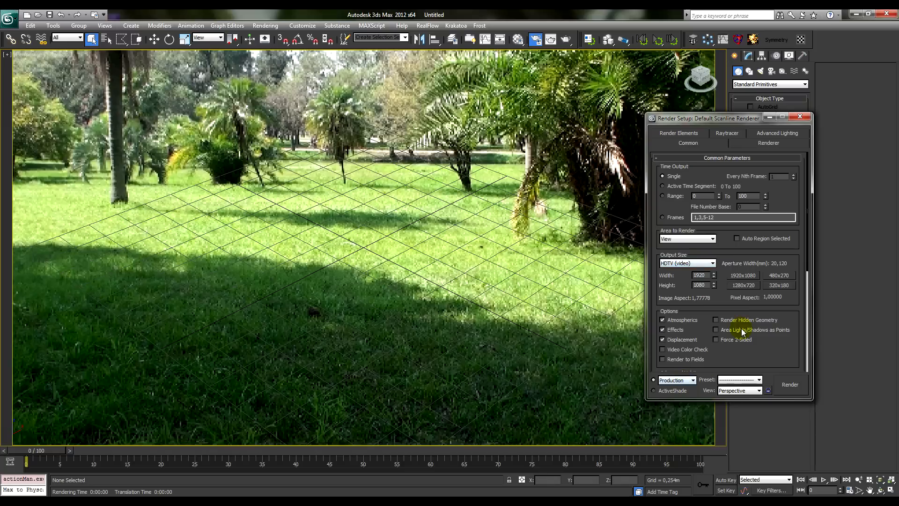
click(743, 285)
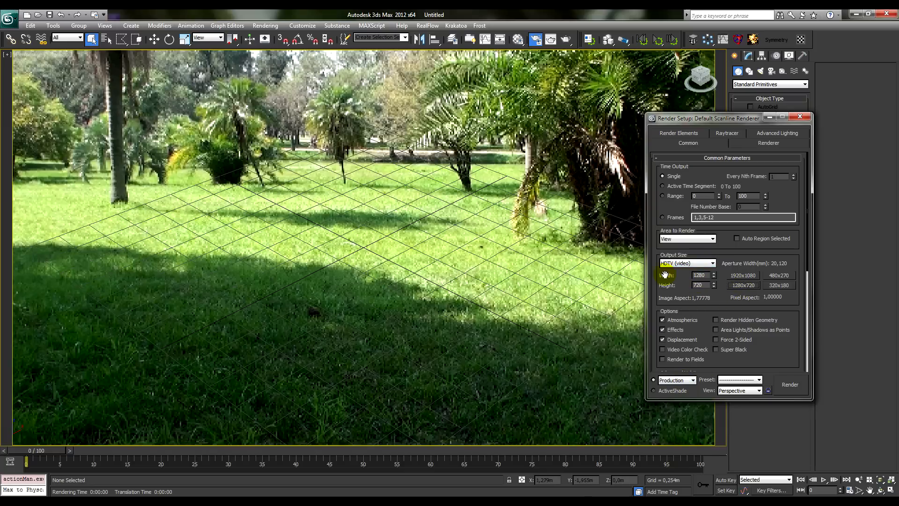
click(800, 117)
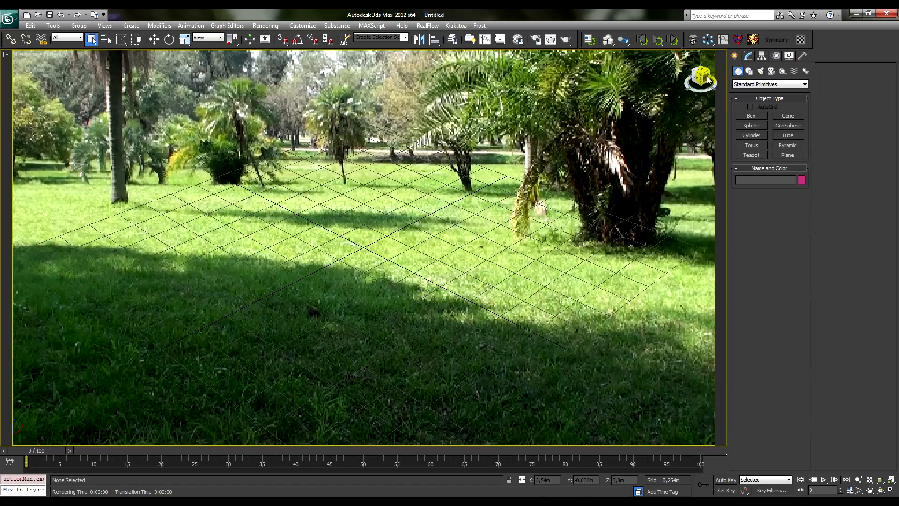
Create a large teapot at the grid centre and orbit the Perspective view until the grid follows the photo's lawn
mouse_move(706, 80)
mouse_down()
mouse_move(692, 71)
mouse_move(678, 81)
mouse_move(700, 78)
mouse_up()
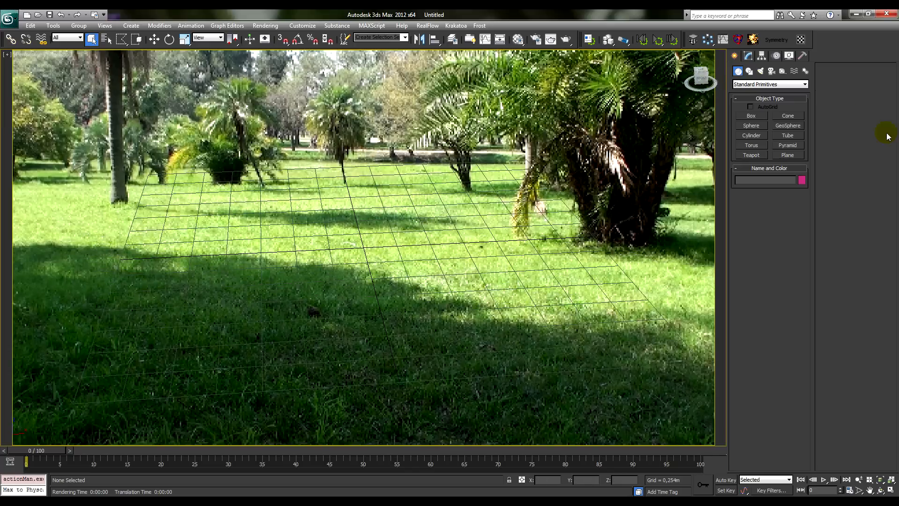
click(751, 155)
drag(359, 244, 405, 273)
click(92, 39)
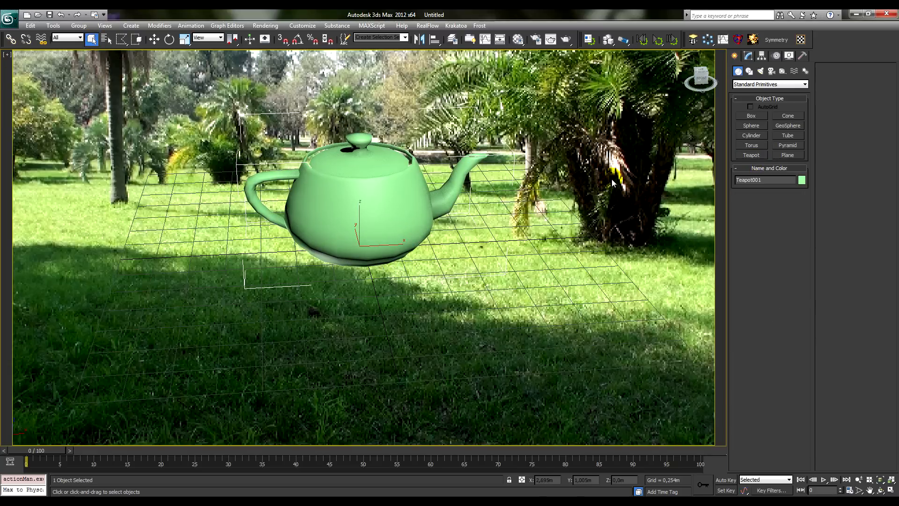
middle_drag(577, 183, 567, 204)
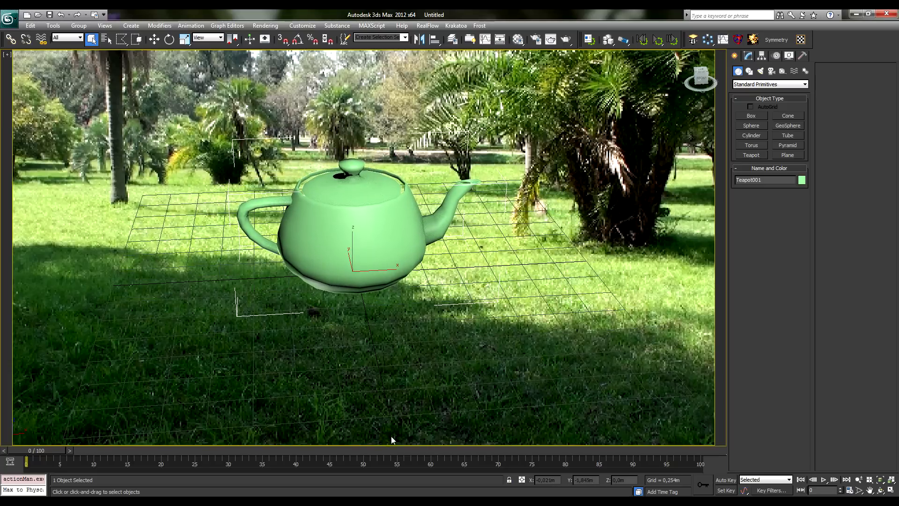
click(549, 261)
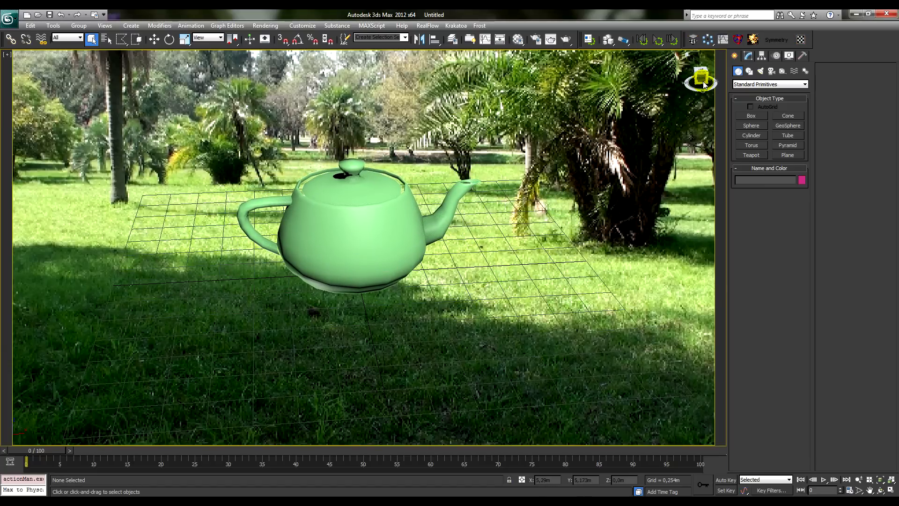
drag(703, 81, 700, 76)
middle_drag(478, 219, 484, 233)
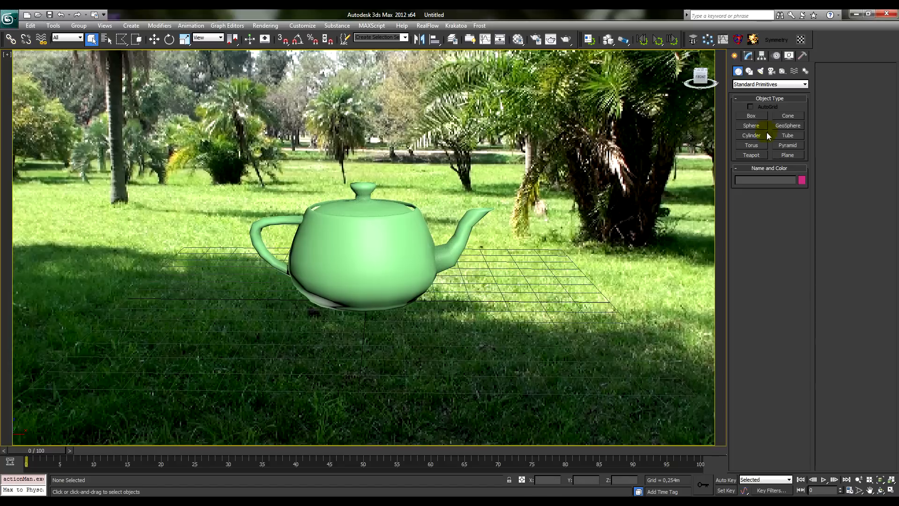
Create a plane under the teapot and enlarge it to about 307.88 m long and 4.08 m wide
click(784, 157)
drag(287, 159, 515, 442)
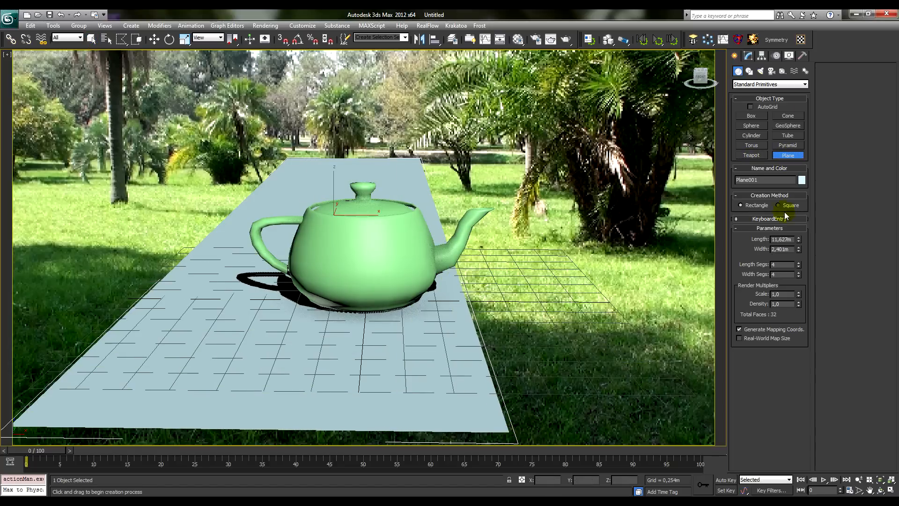
click(748, 55)
drag(799, 199, 596, 450)
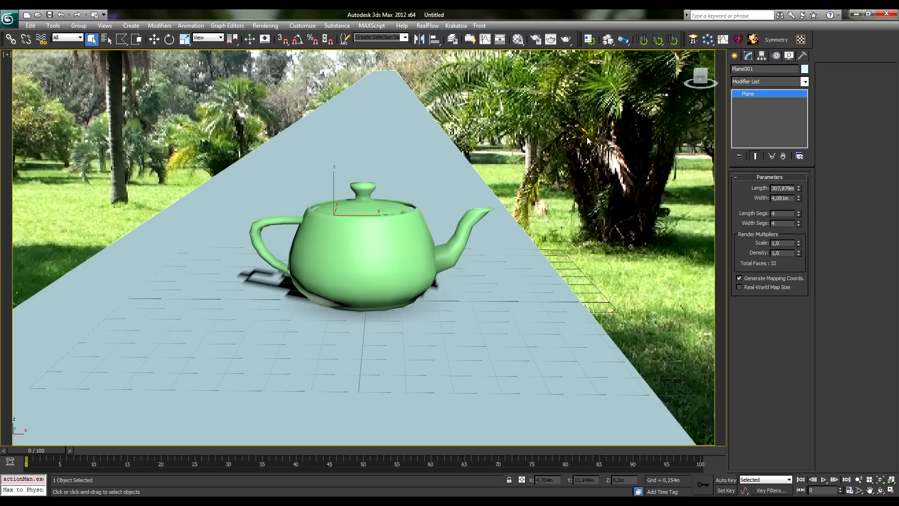
Align the Perspective view so the far end of the long plane meets the photo's horizon
drag(700, 77, 701, 72)
middle_drag(644, 70, 649, 126)
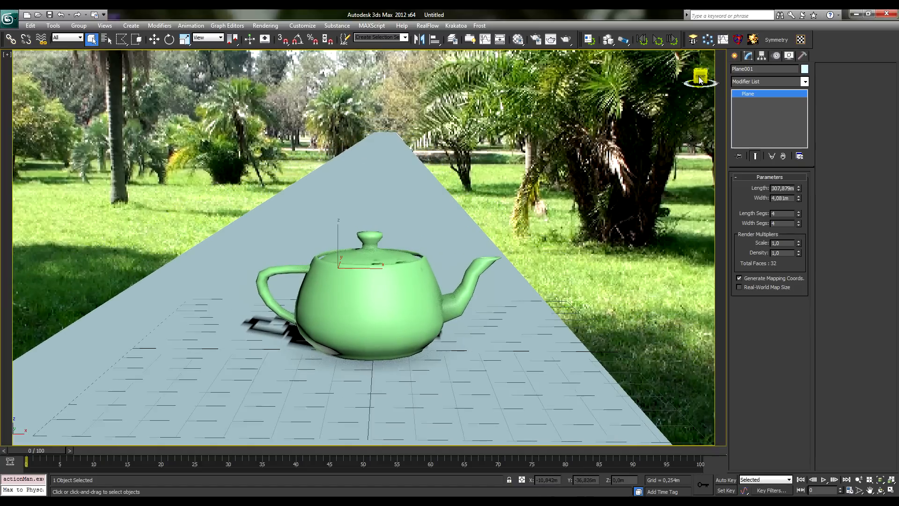
drag(699, 81, 698, 80)
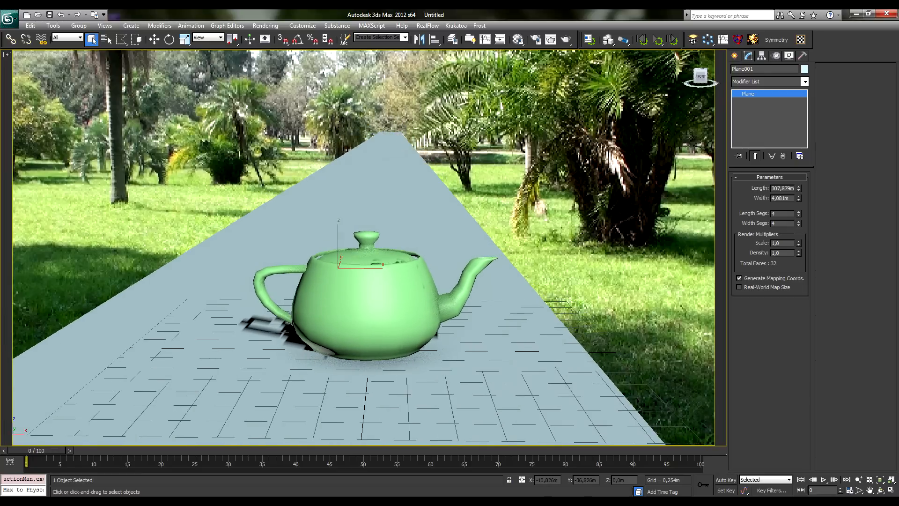
Delete the long plane under the teapot
click(565, 207)
click(401, 212)
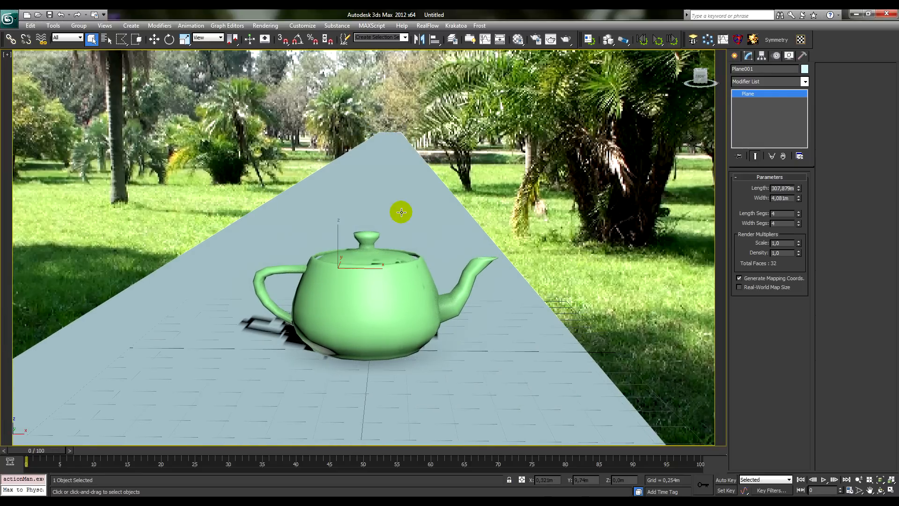
key(Delete)
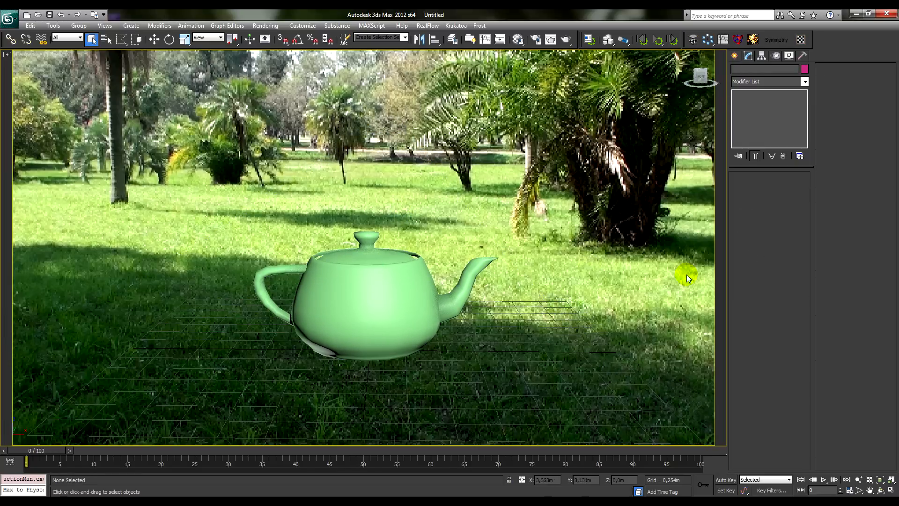
Create five boxes of different sizes on the ground around and behind the teapot
click(734, 55)
click(752, 116)
drag(433, 204, 457, 217)
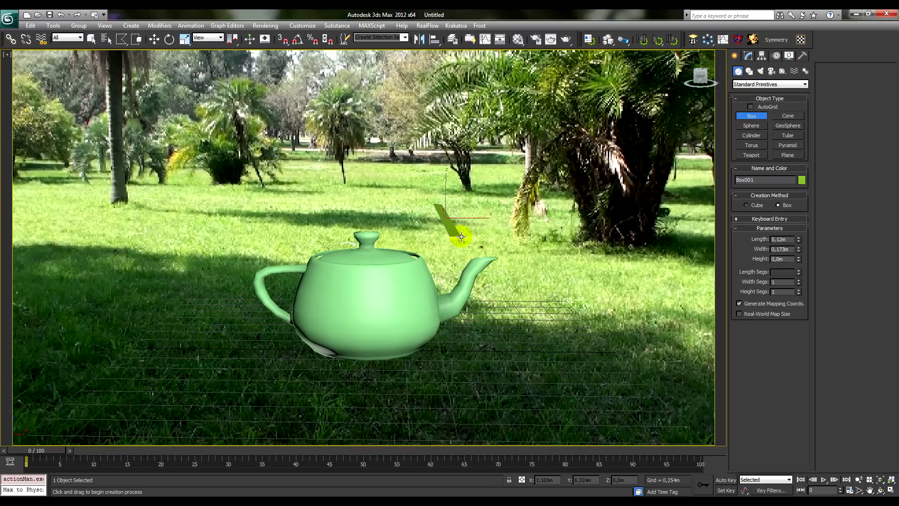
click(461, 197)
drag(155, 300, 177, 322)
click(180, 281)
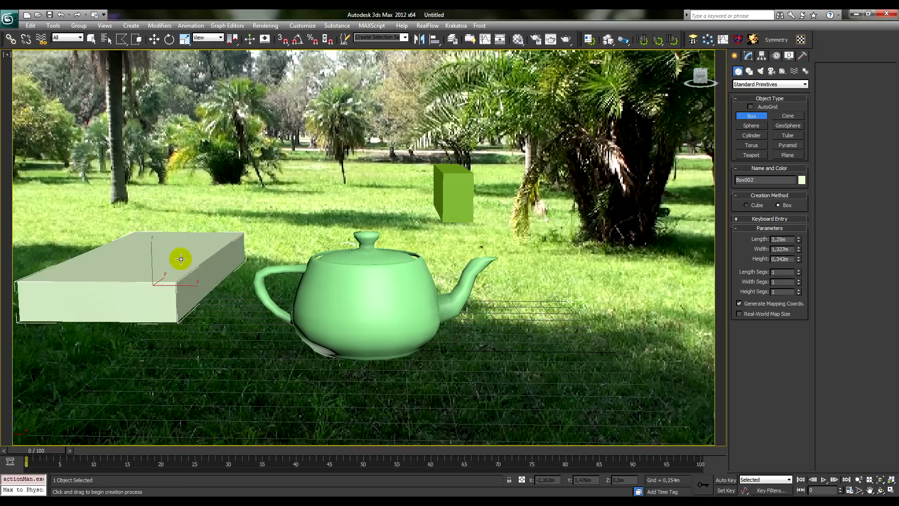
drag(213, 377, 240, 396)
click(250, 330)
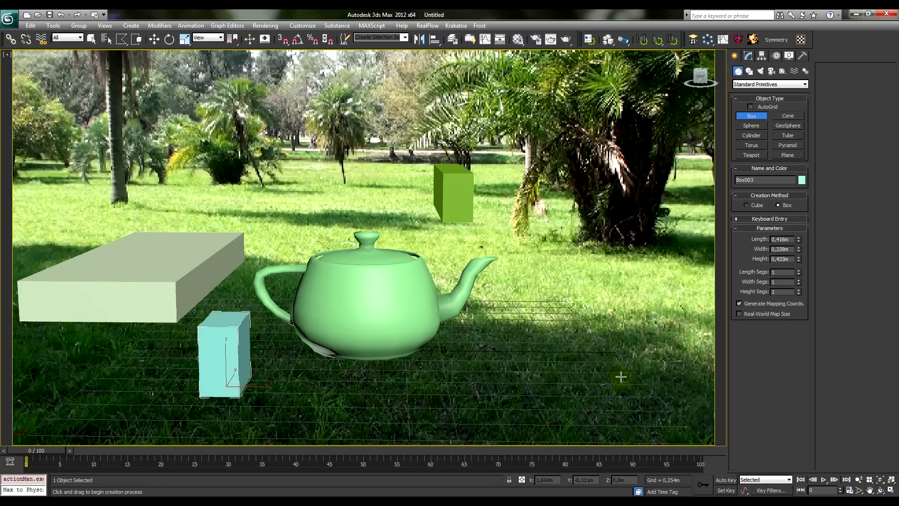
drag(605, 358, 641, 397)
click(687, 330)
drag(679, 282, 626, 299)
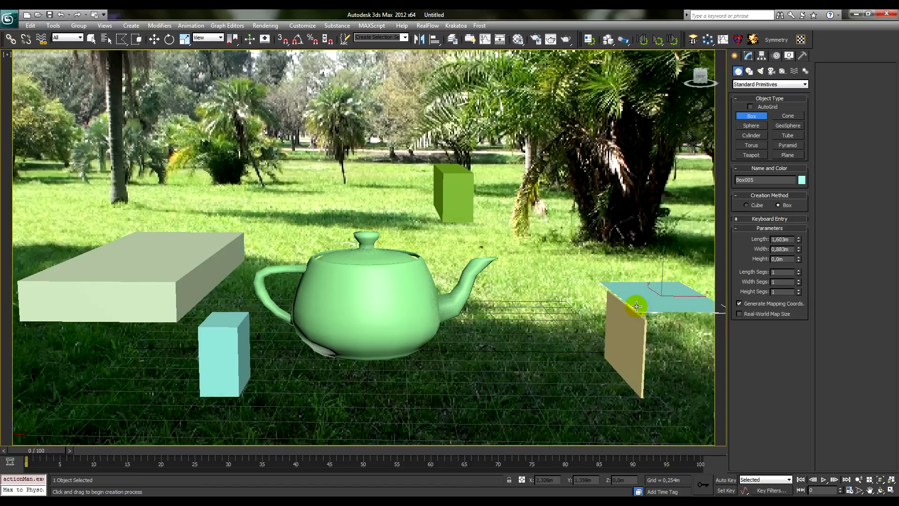
click(636, 263)
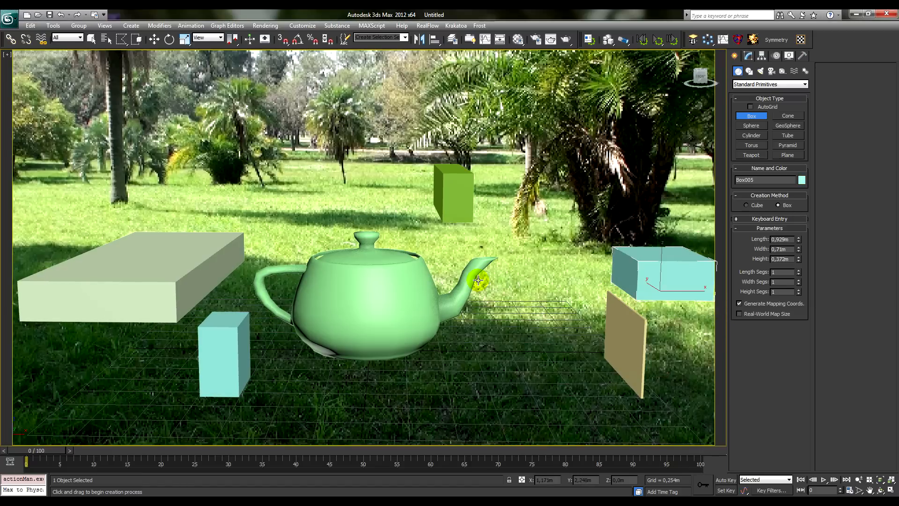
Select the teapot and all the boxes and delete them from the scene
click(92, 40)
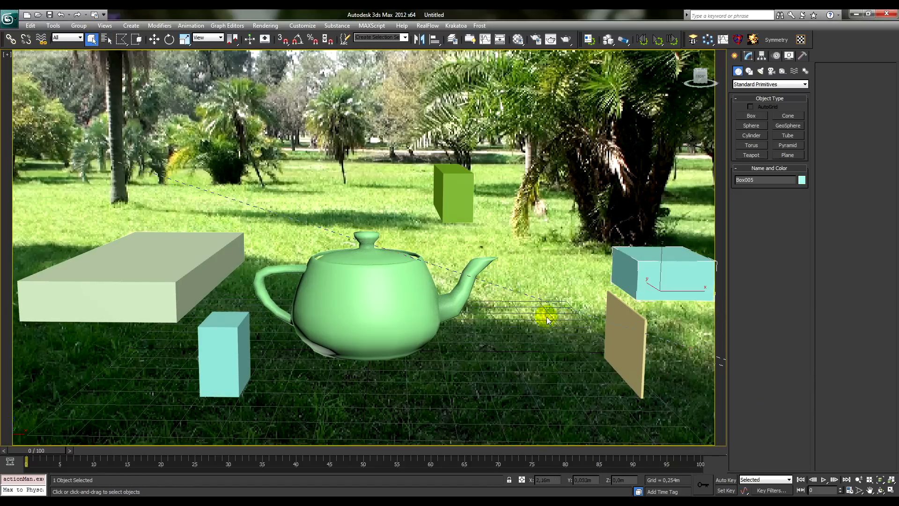
click(501, 182)
double_click(145, 122)
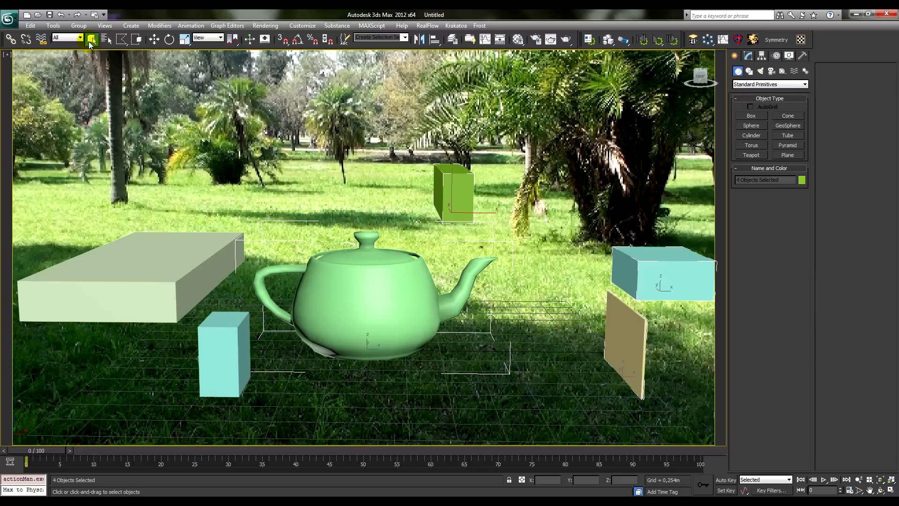
drag(121, 40, 123, 40)
drag(82, 138, 730, 495)
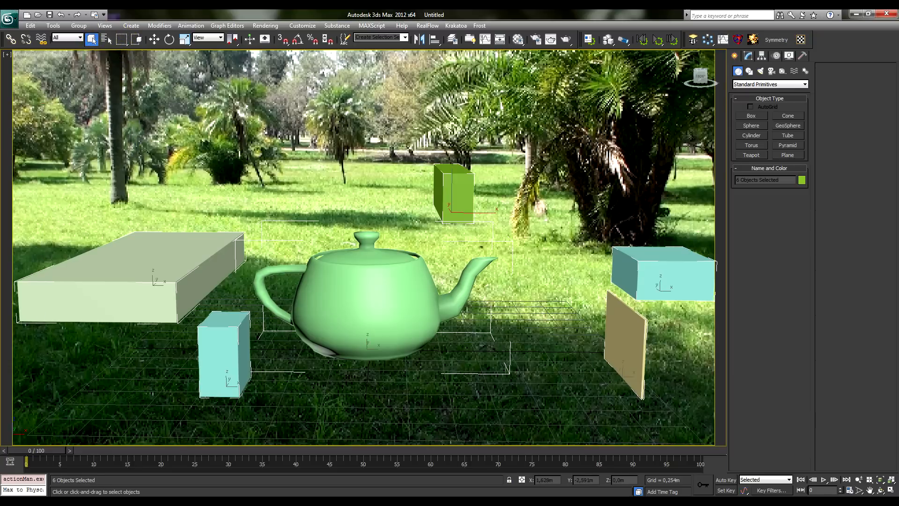
key(Delete)
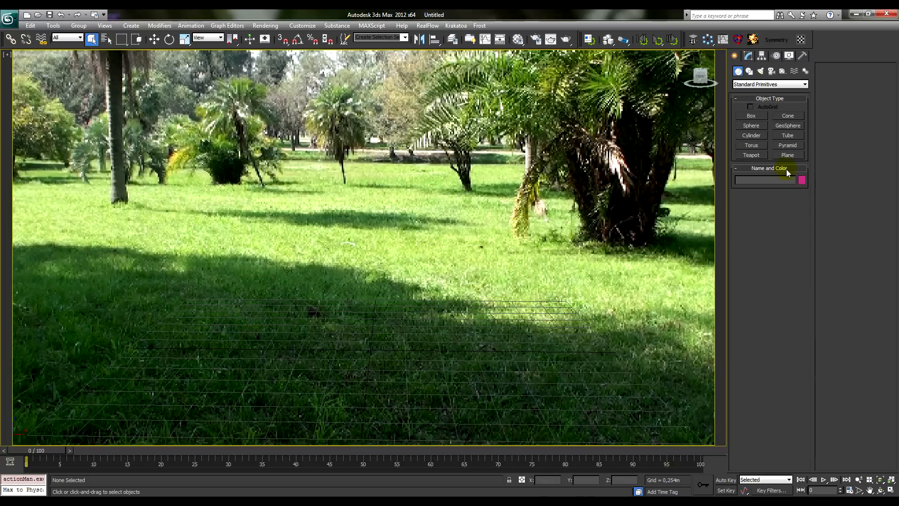
Create a plane about 7.03 m long and 5.80 m wide on the lawn and move it along X to centre it
click(787, 155)
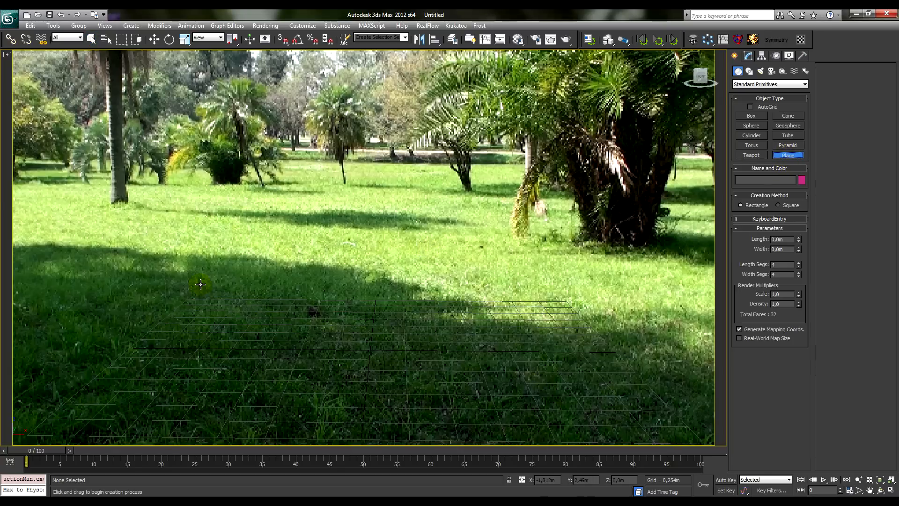
drag(75, 240, 606, 401)
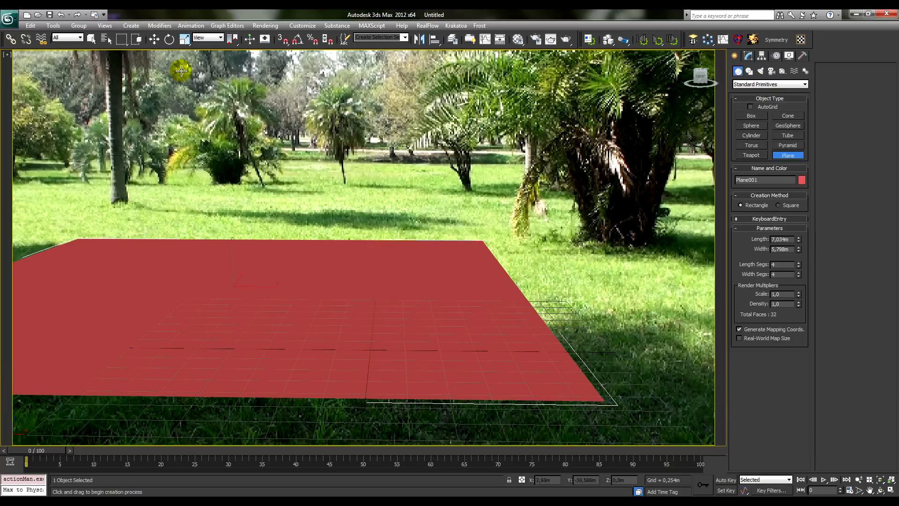
click(154, 39)
drag(241, 283, 373, 283)
Create a teapot with a radius of about 0.33 m in the middle of the plane
click(448, 201)
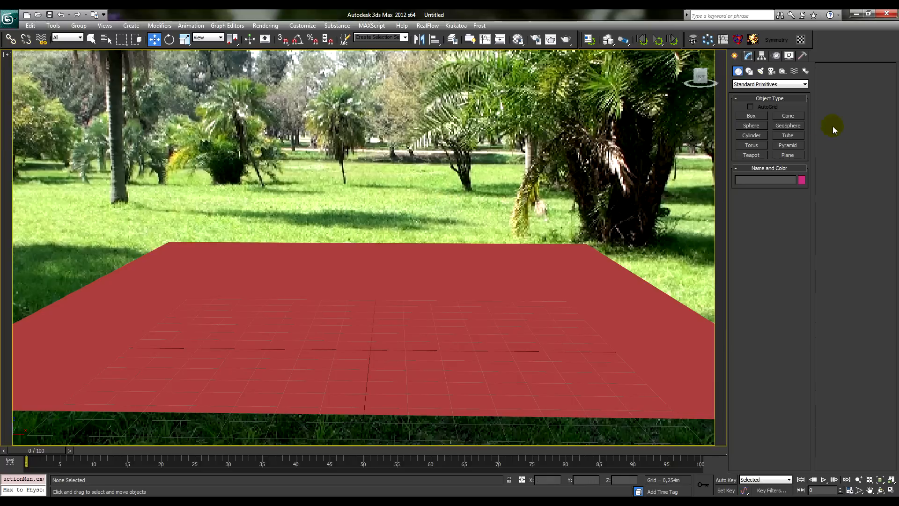
click(752, 155)
drag(373, 325, 377, 337)
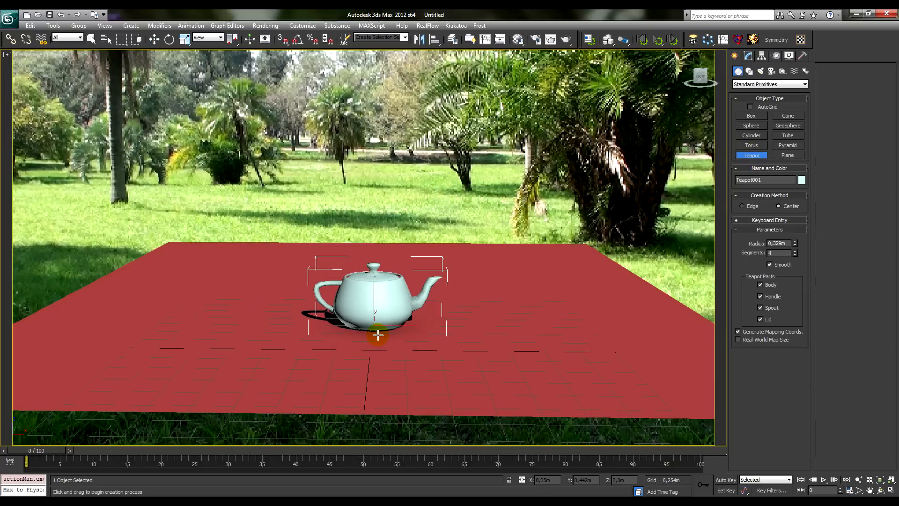
Place a standard Omni light about 1.69 m above the ground near the teapot and turn on its Ray Traced Shadows
click(761, 70)
click(761, 84)
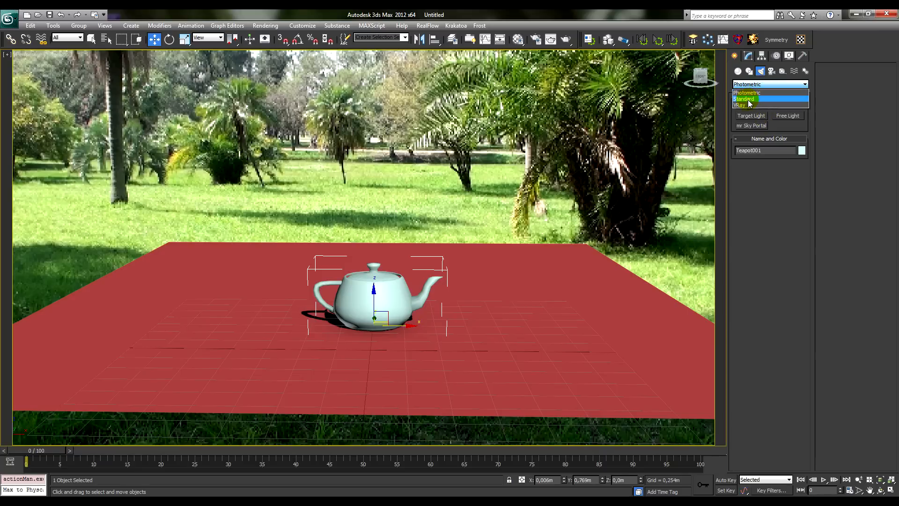
click(744, 99)
click(751, 135)
drag(397, 351, 416, 89)
key(w)
click(747, 56)
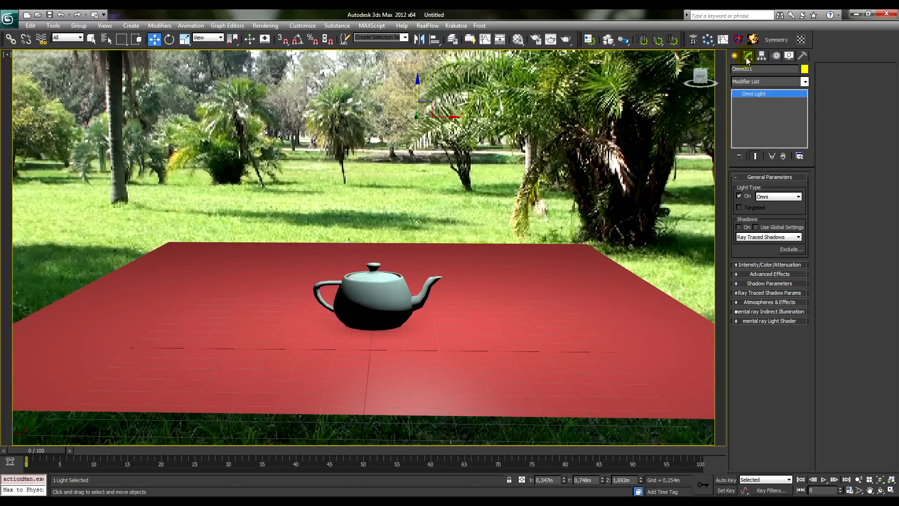
click(459, 198)
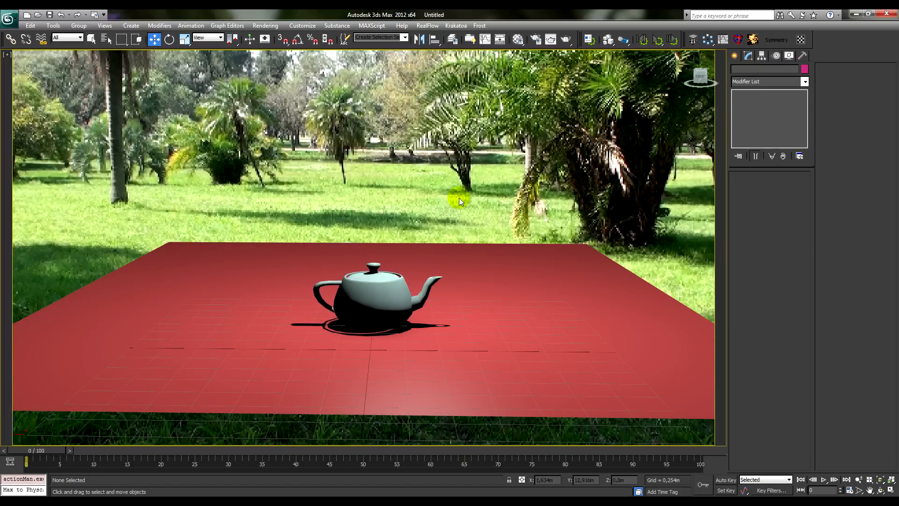
Render the Perspective view and move the rendered frame window to see the whole image
key(shift+q)
drag(467, 178, 442, 45)
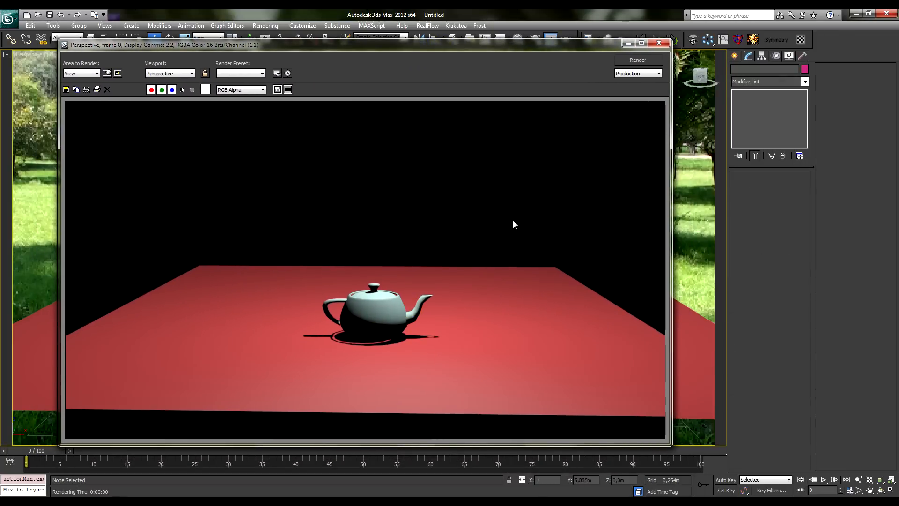
click(688, 176)
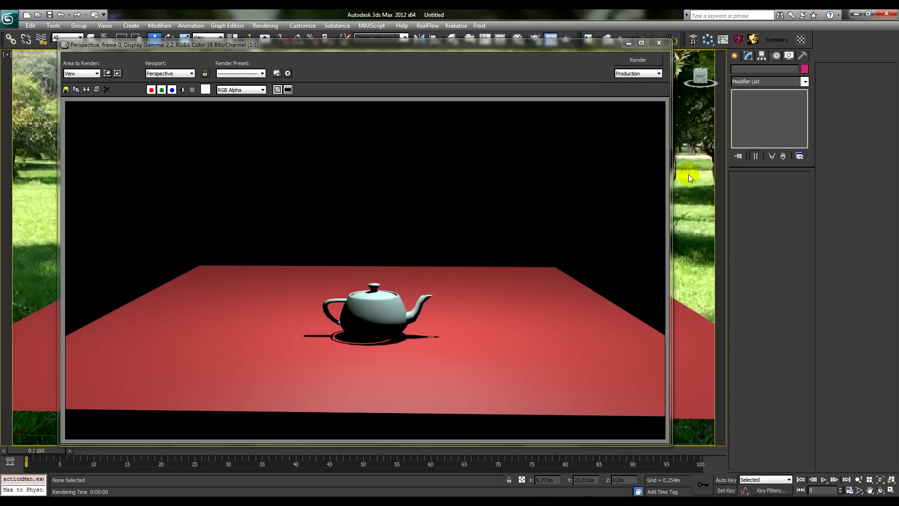
Assign the park photo bitmap from the first material slot to the Environment Map as an instance
key(m)
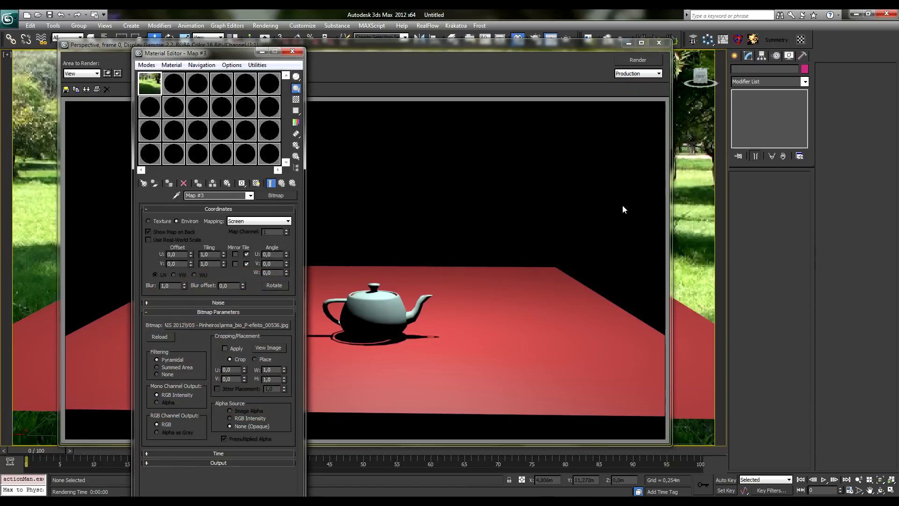
click(688, 195)
key(8)
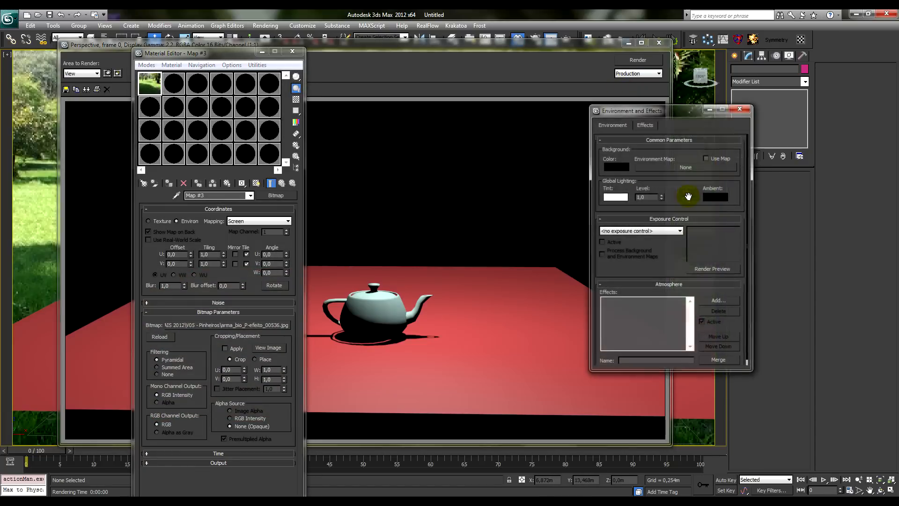
drag(682, 109, 564, 66)
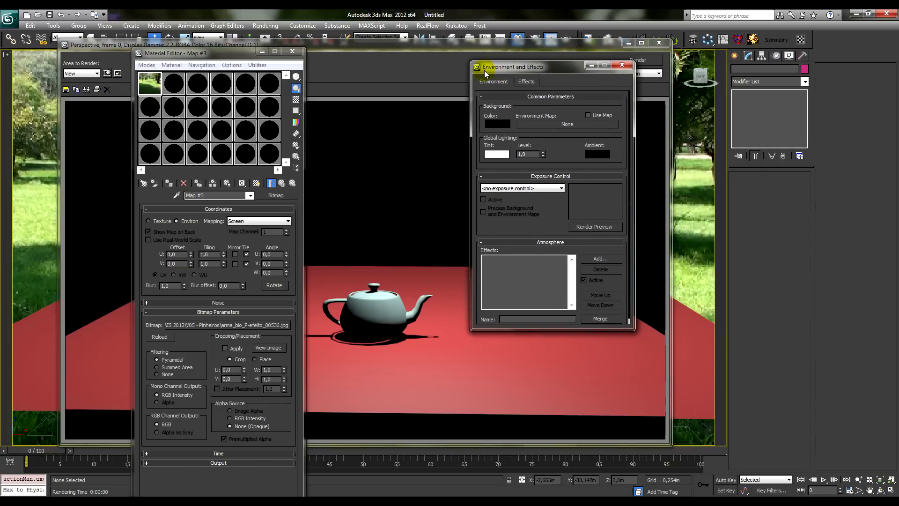
click(526, 81)
click(478, 82)
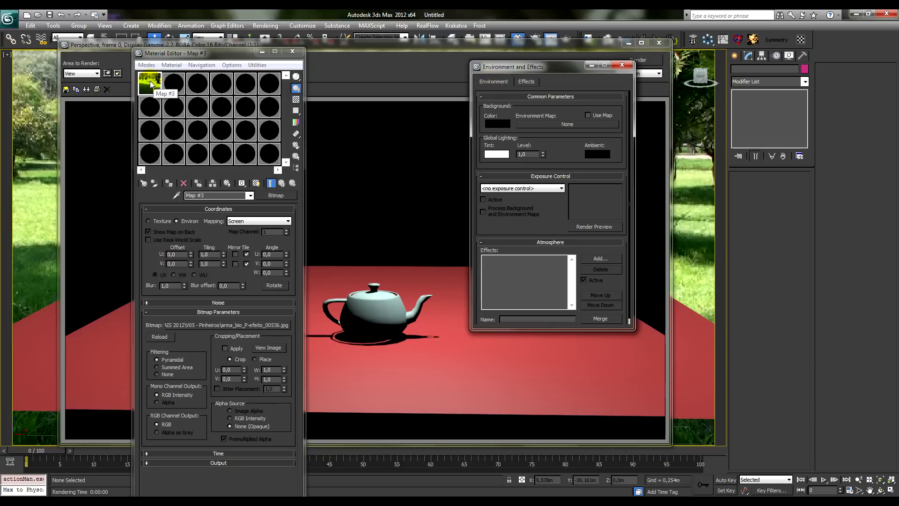
drag(150, 84, 591, 125)
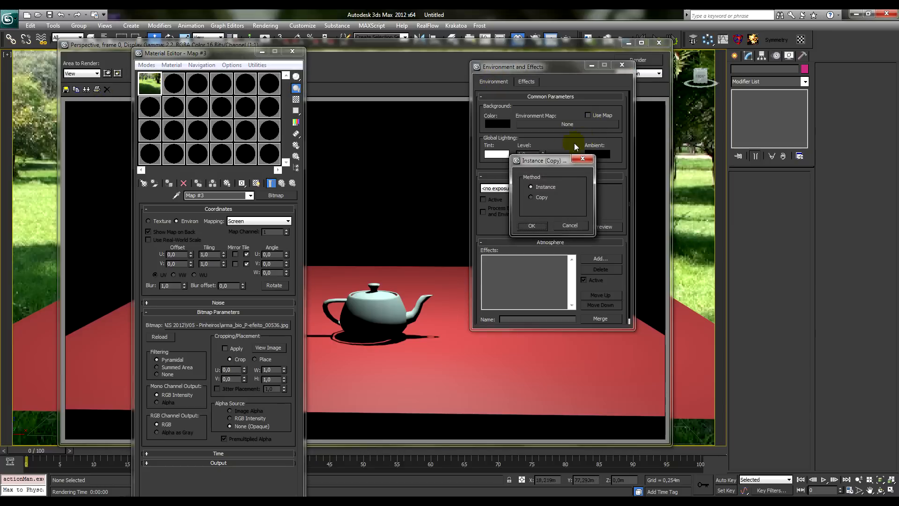
click(531, 226)
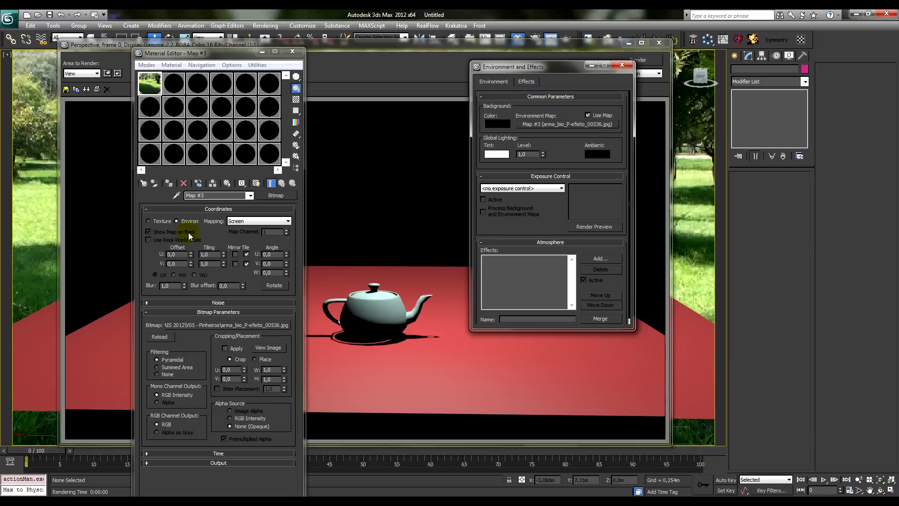
Choose Screen as the environment mapping of the park photo map and test-render the Perspective view
click(257, 221)
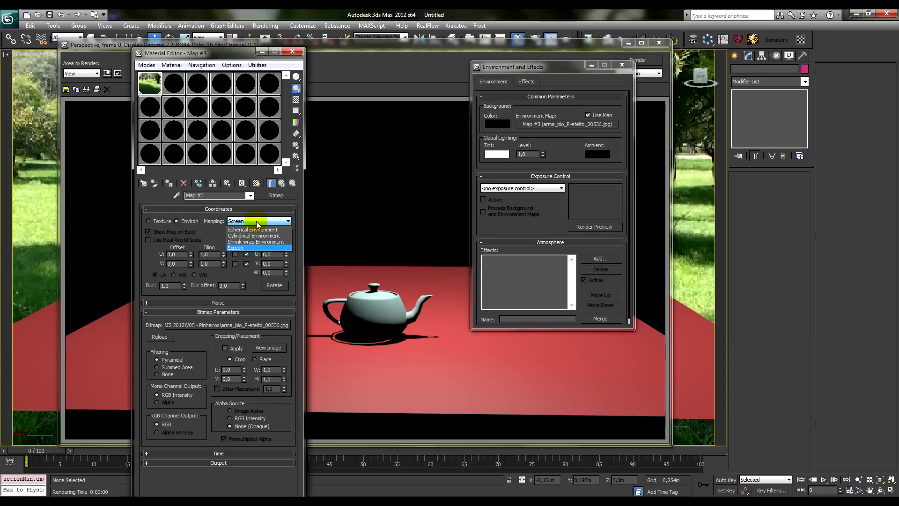
click(236, 248)
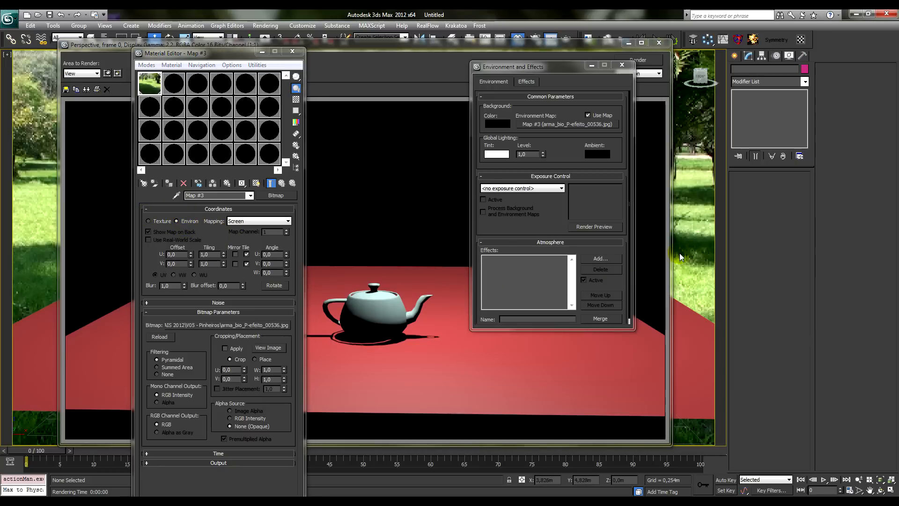
key(shift+q)
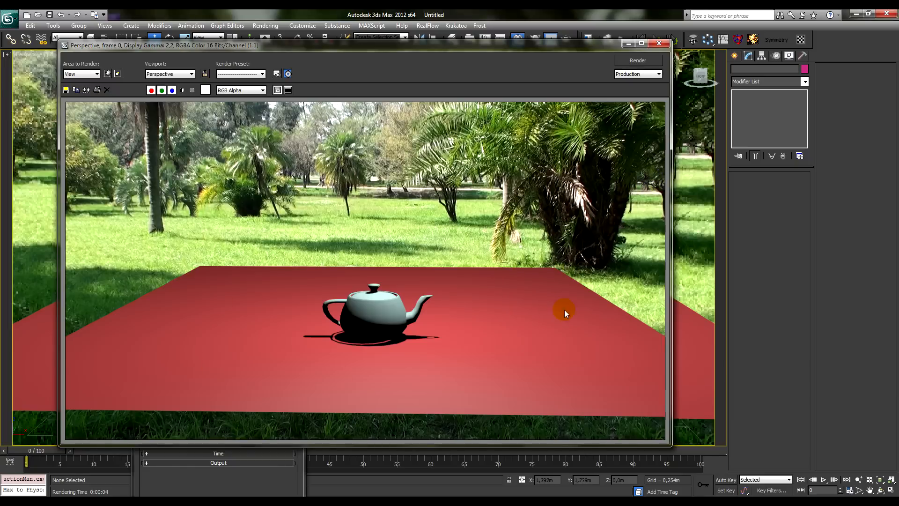
click(659, 45)
Change the second material slot from Arch & Design to a Matte/Shadow material for the ground plane
click(409, 257)
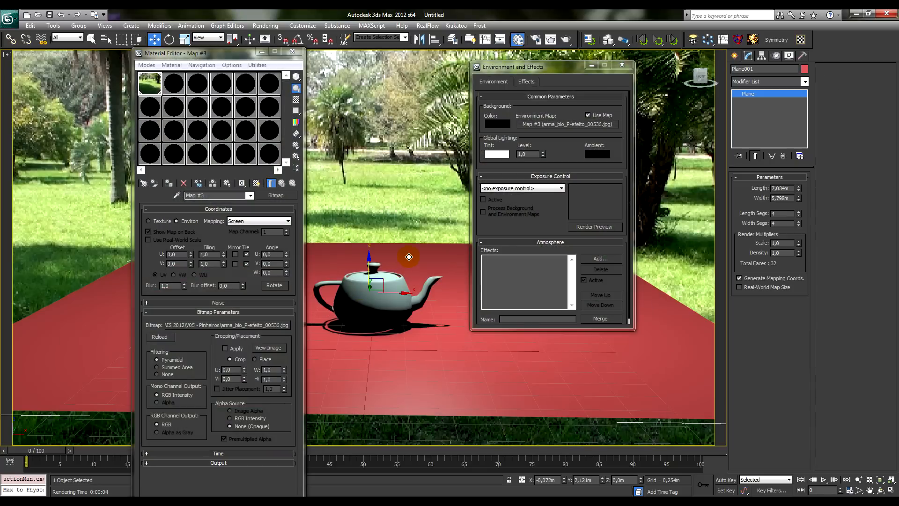
click(173, 85)
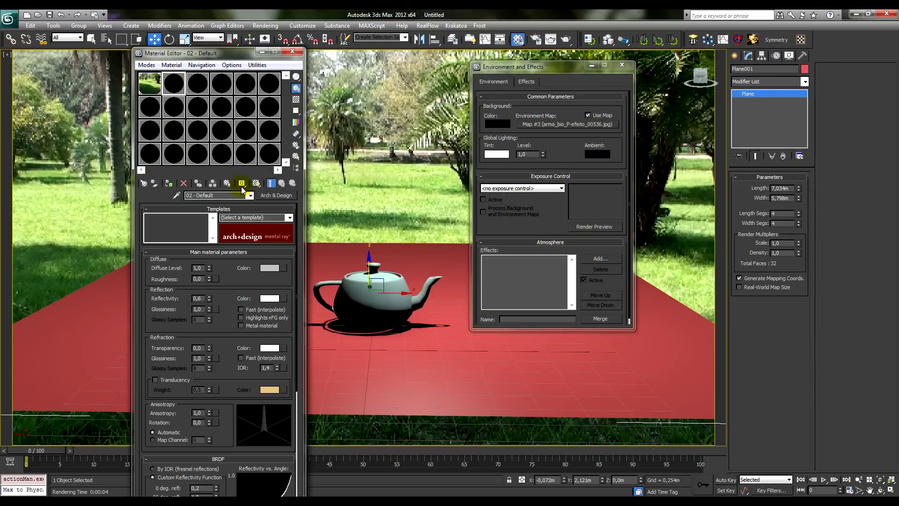
click(278, 196)
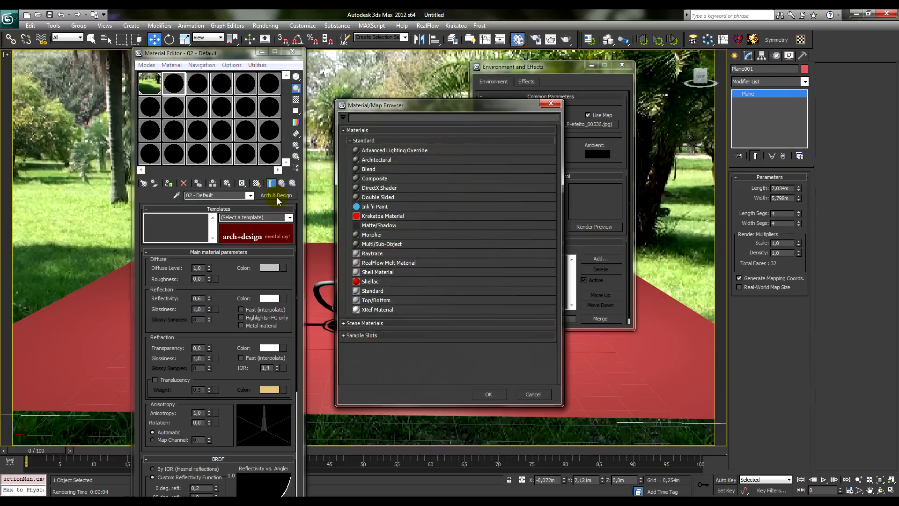
double_click(404, 226)
click(344, 173)
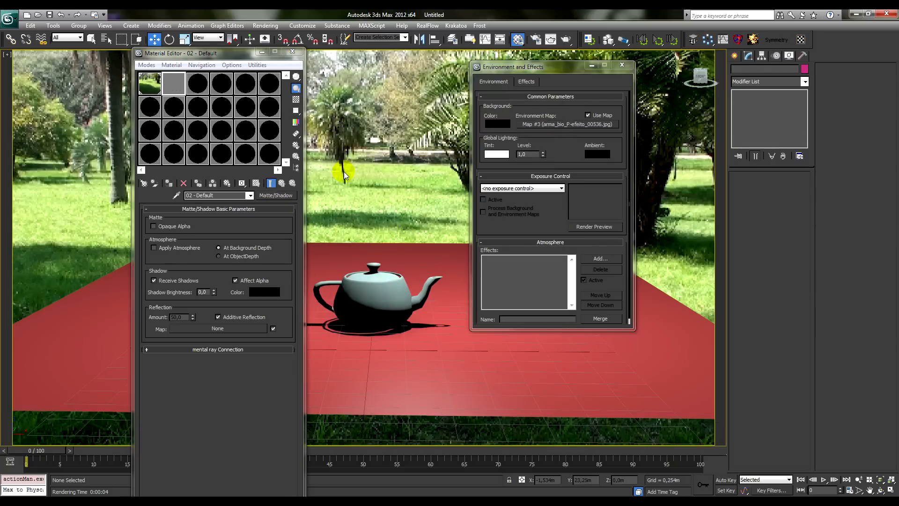
Apply the Matte/Shadow material to the ground plane and render the Perspective view
key(shift+q)
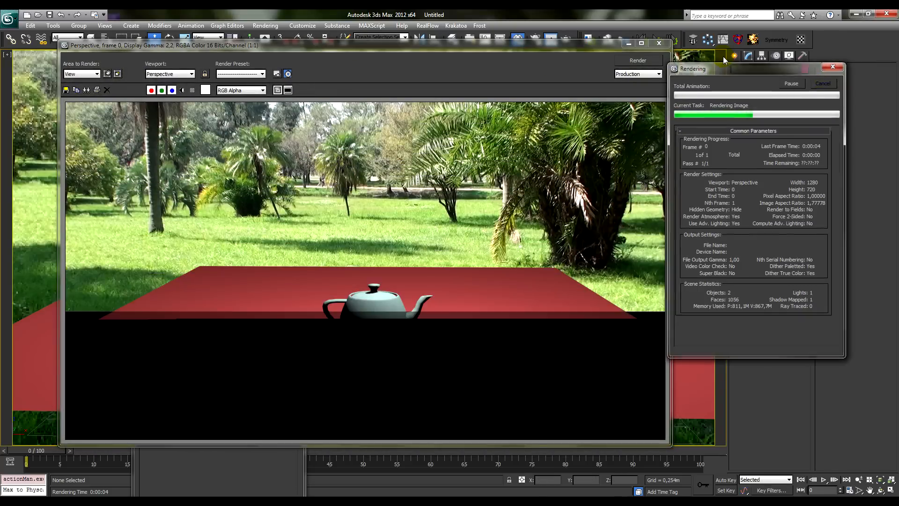
click(659, 44)
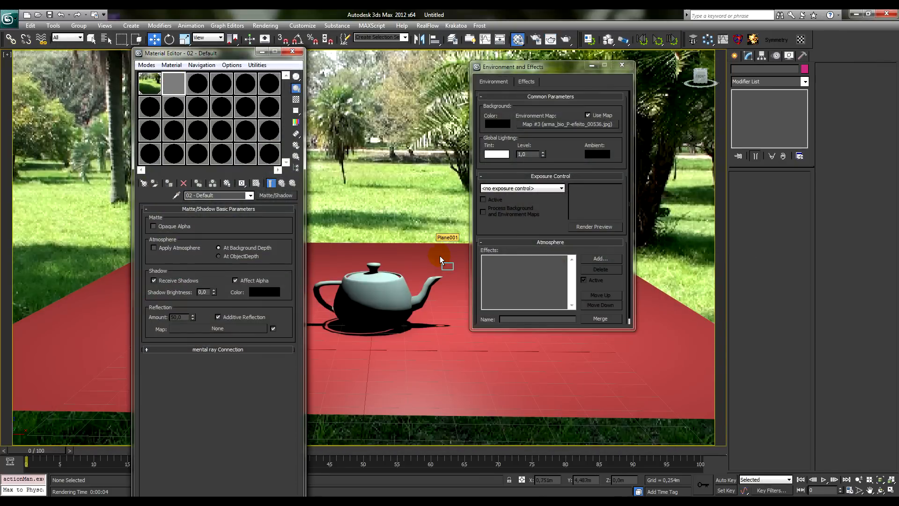
key(shift+q)
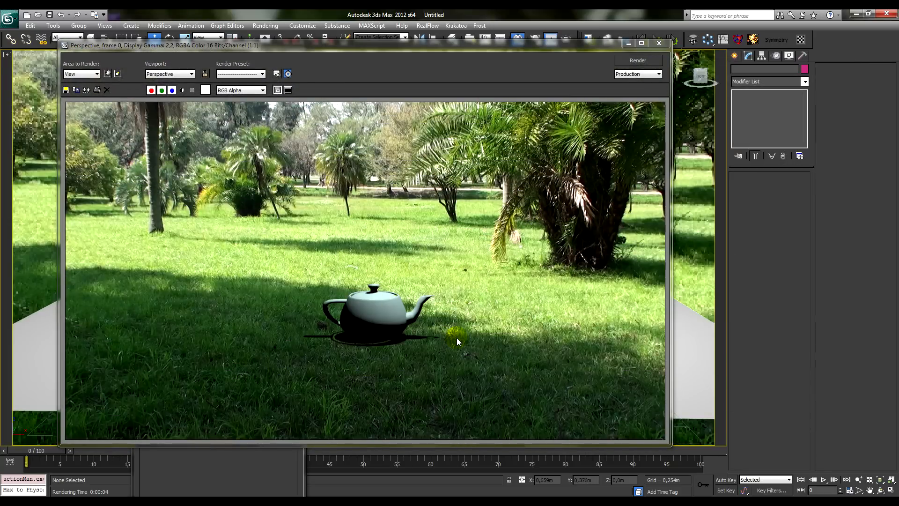
Compare the alpha channel with the colour image of the render to examine the teapot and shadow mask, and close the rendered frame
click(183, 91)
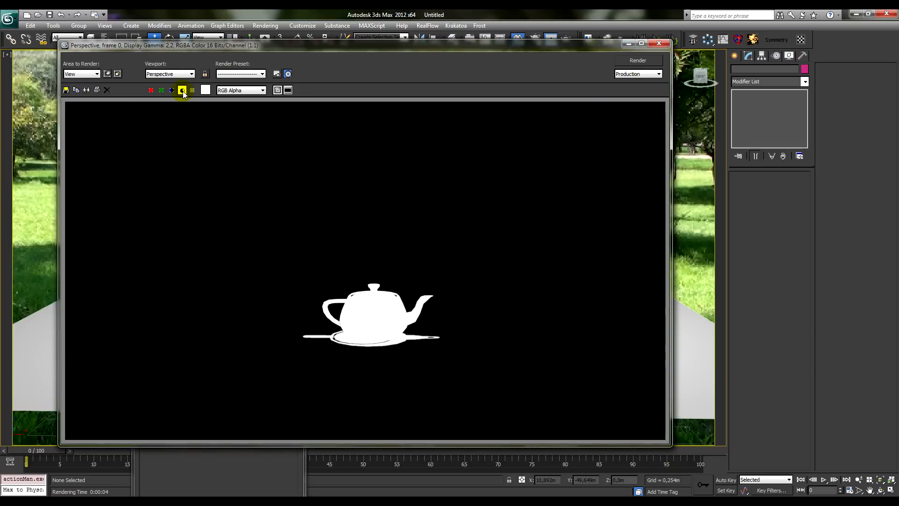
click(183, 90)
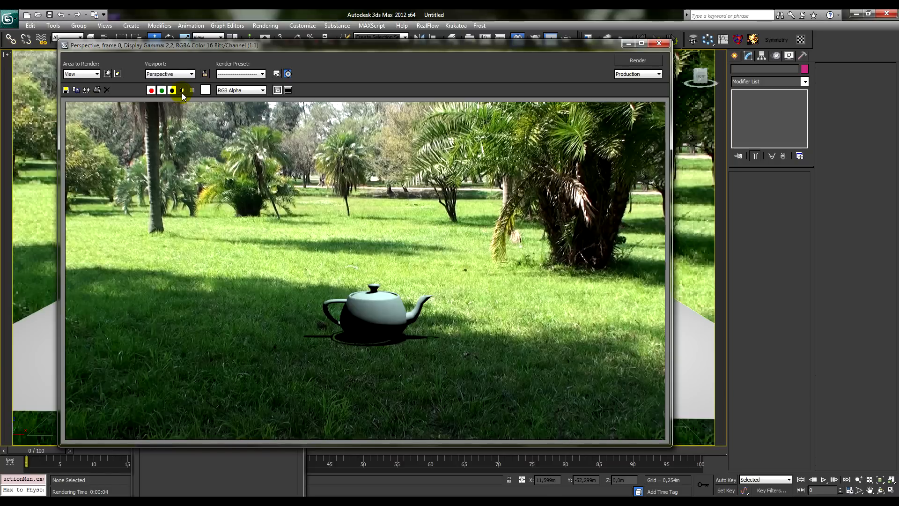
click(182, 90)
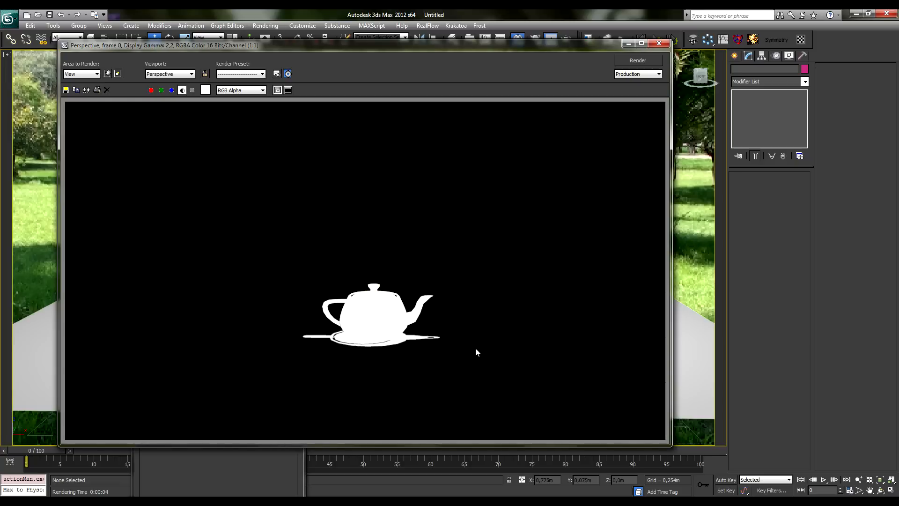
click(182, 91)
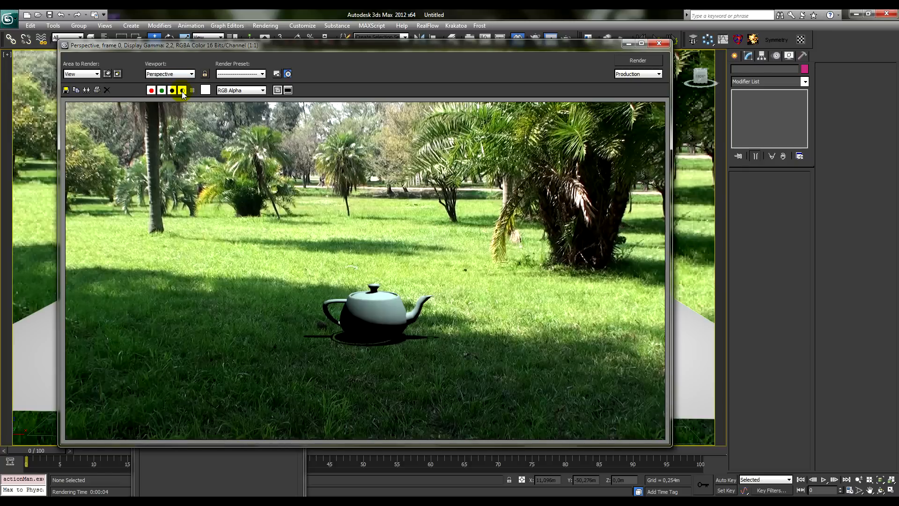
click(183, 90)
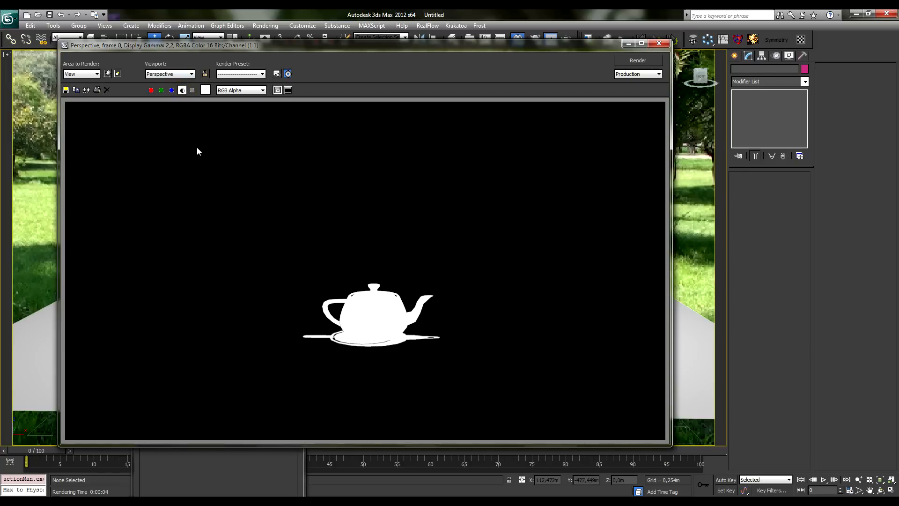
click(183, 90)
click(182, 91)
click(184, 90)
click(182, 89)
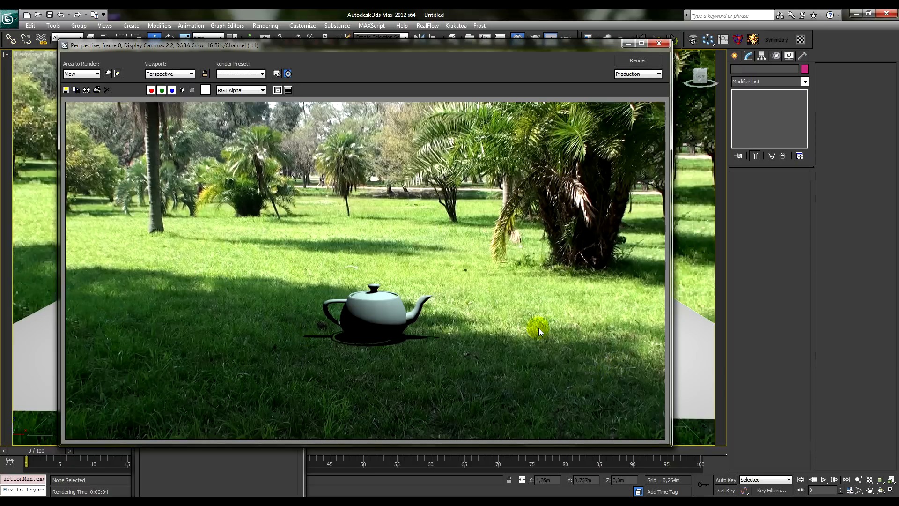
click(659, 43)
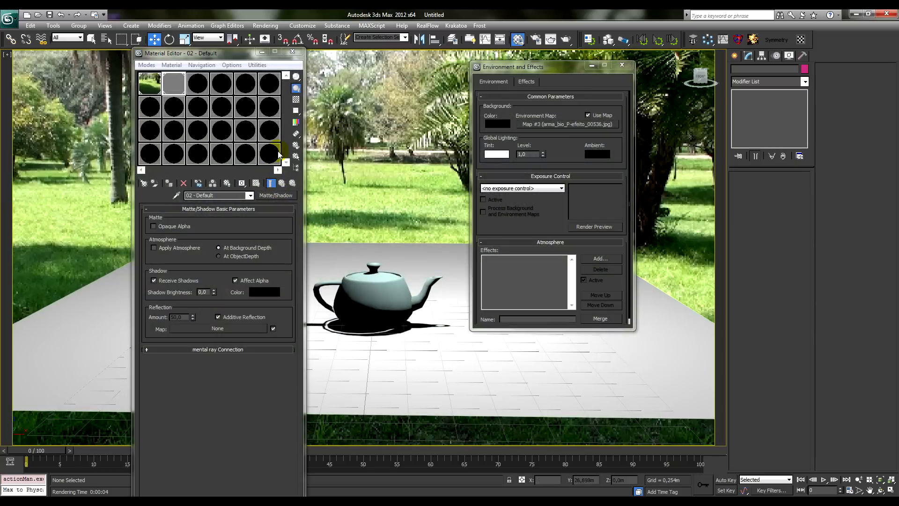
Close the material and environment windows and move the ground plane about 0.29 m along Y towards the viewer
click(292, 52)
click(622, 65)
click(513, 331)
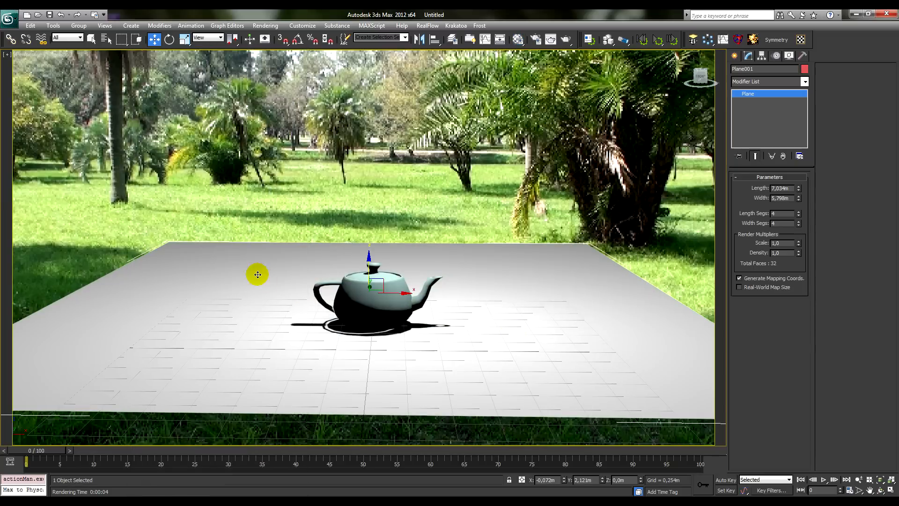
drag(378, 289, 378, 294)
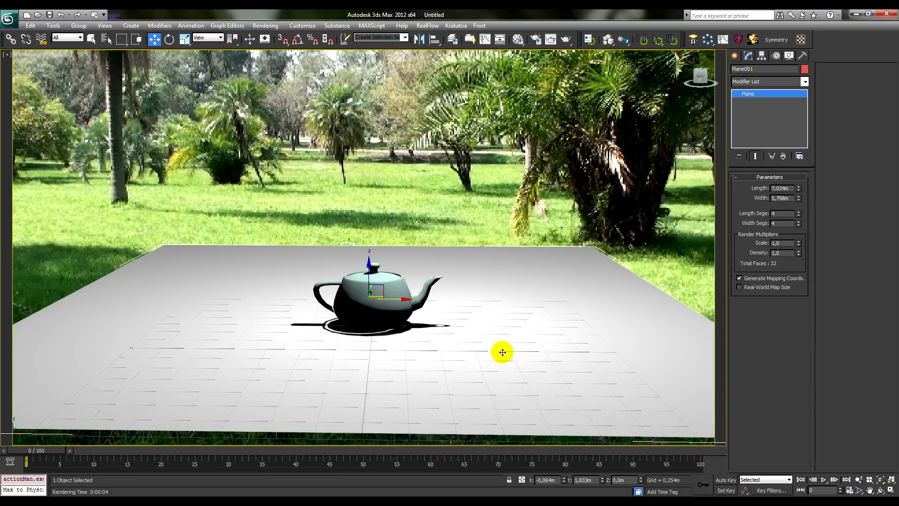
Display edged faces and hide the grid in the Perspective view
key(F4)
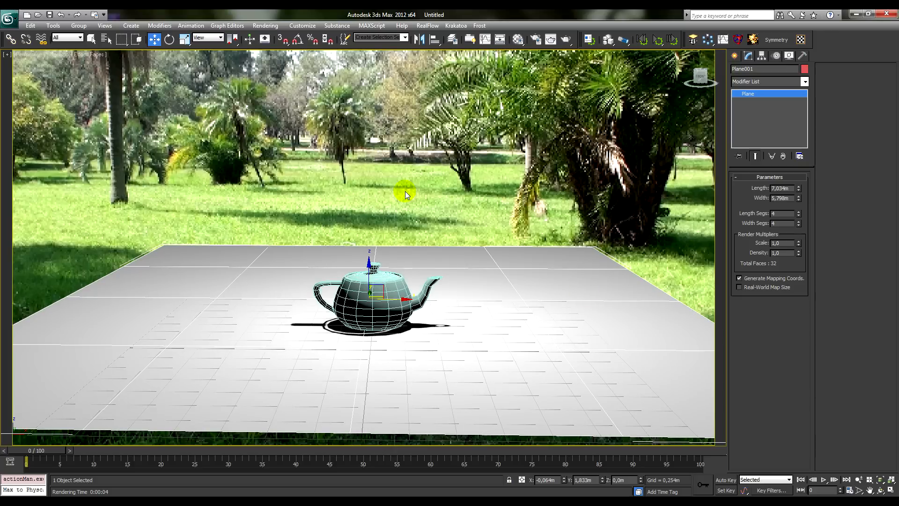
key(g)
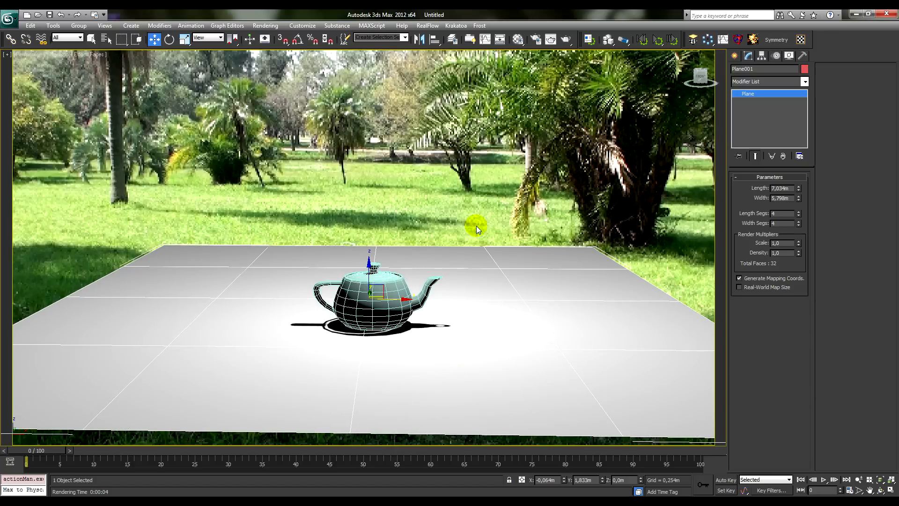
key(F4)
key(F4)
Set the ground plane's length and width segments to 40 each
click(799, 213)
click(798, 213)
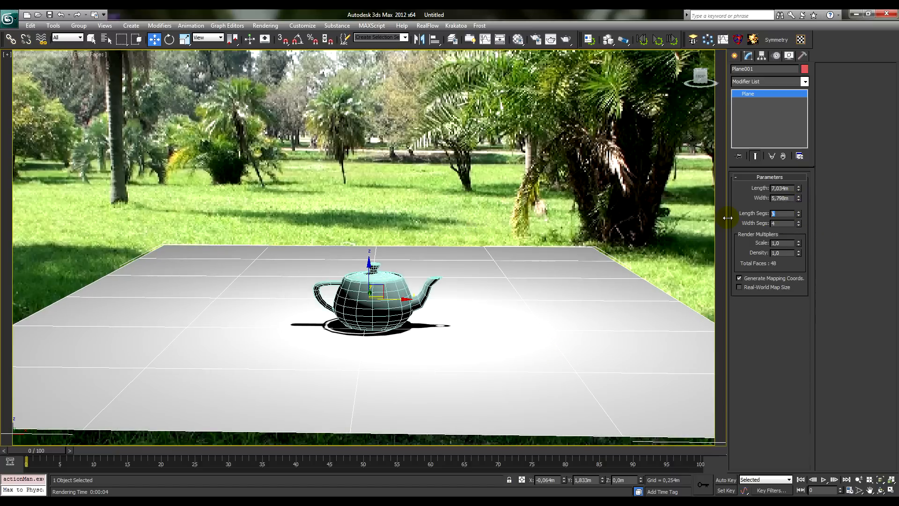
key(Tab)
text(40)
key(Return)
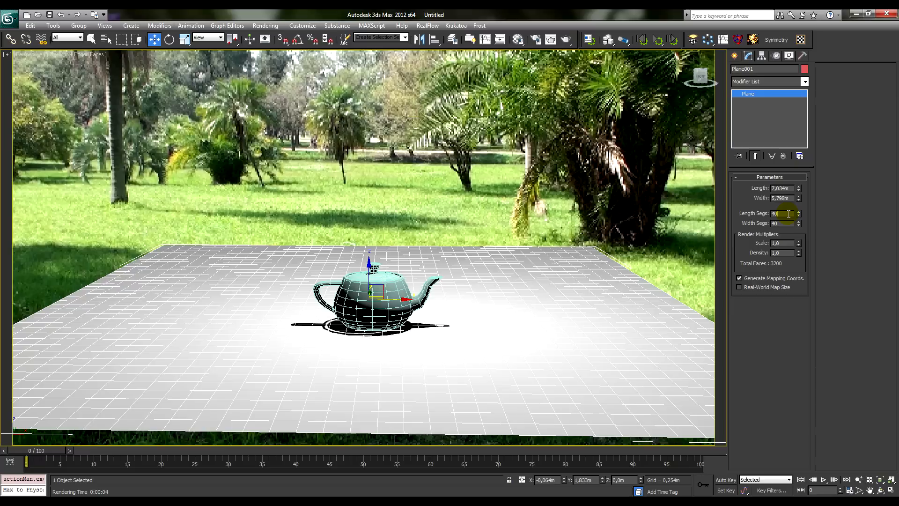
Add a TurboSmooth modifier to the ground plane and set its iterations to 2
click(157, 26)
mouse_move(192, 172)
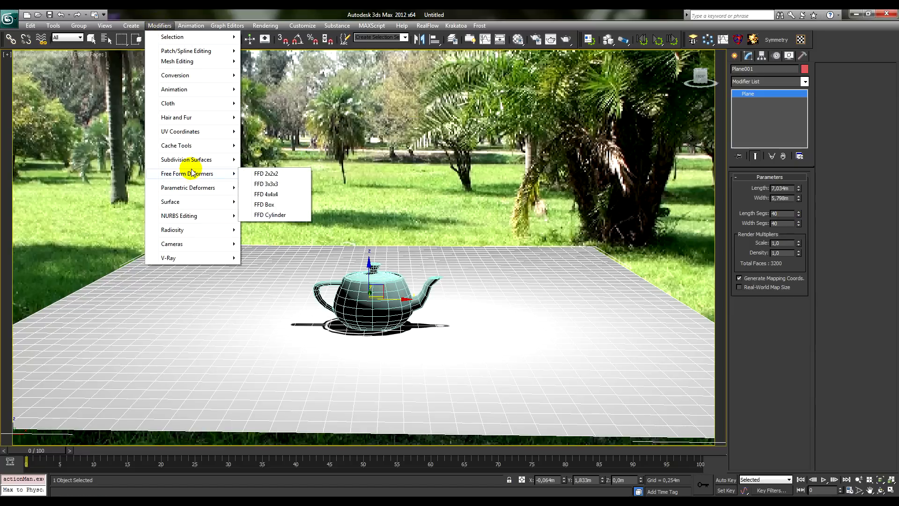
click(272, 180)
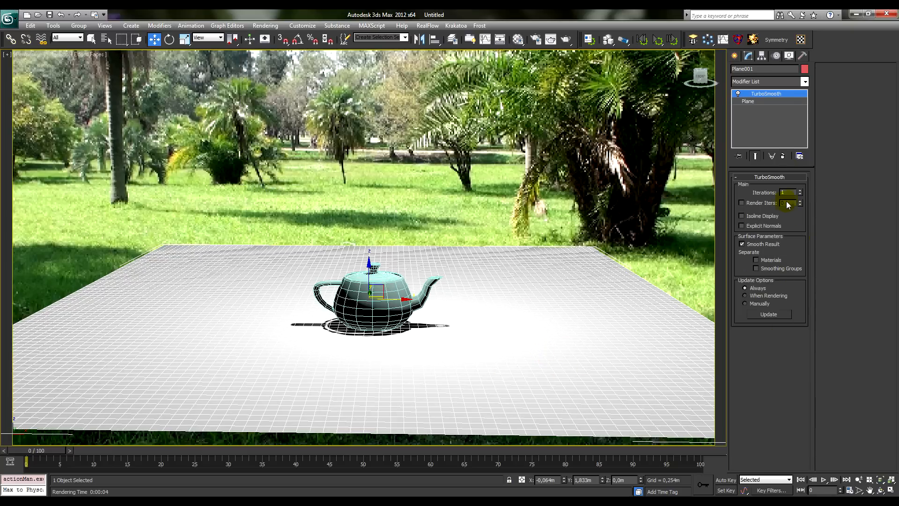
click(801, 190)
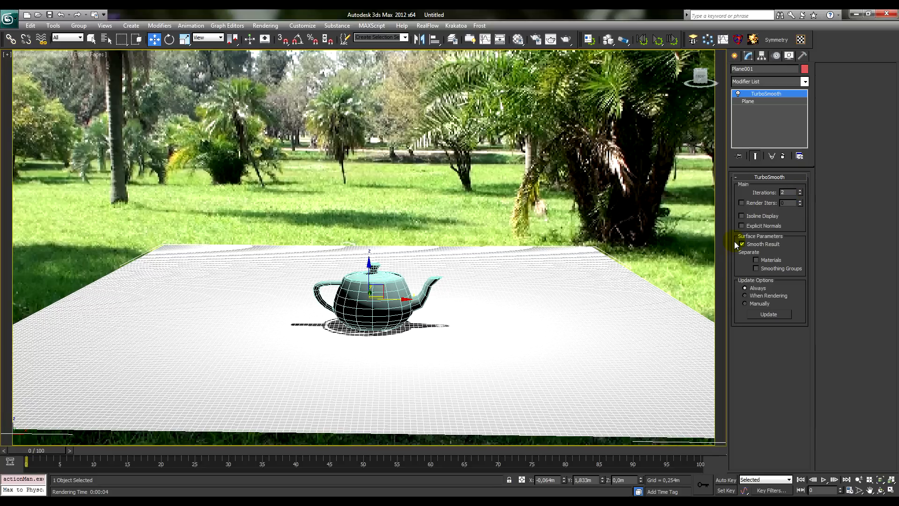
Add a Noise modifier on top of the ground plane's TurboSmooth
click(160, 26)
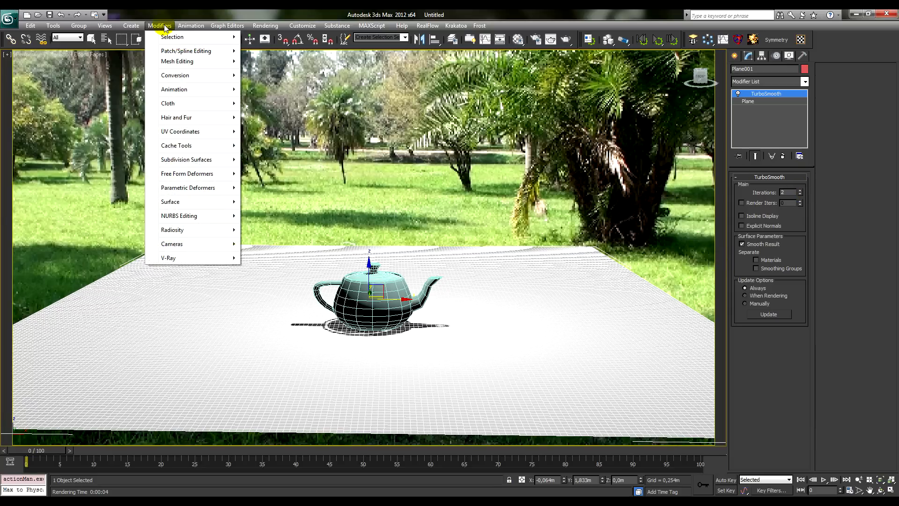
mouse_move(194, 189)
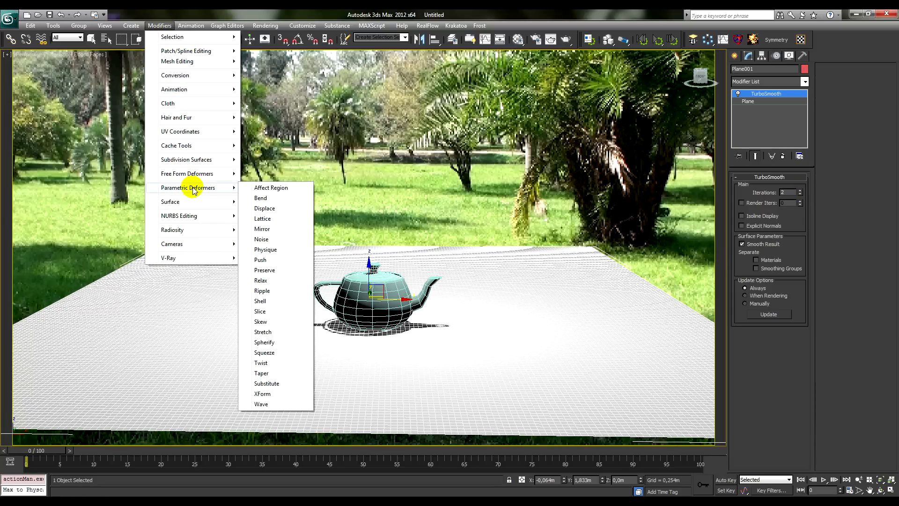
click(269, 241)
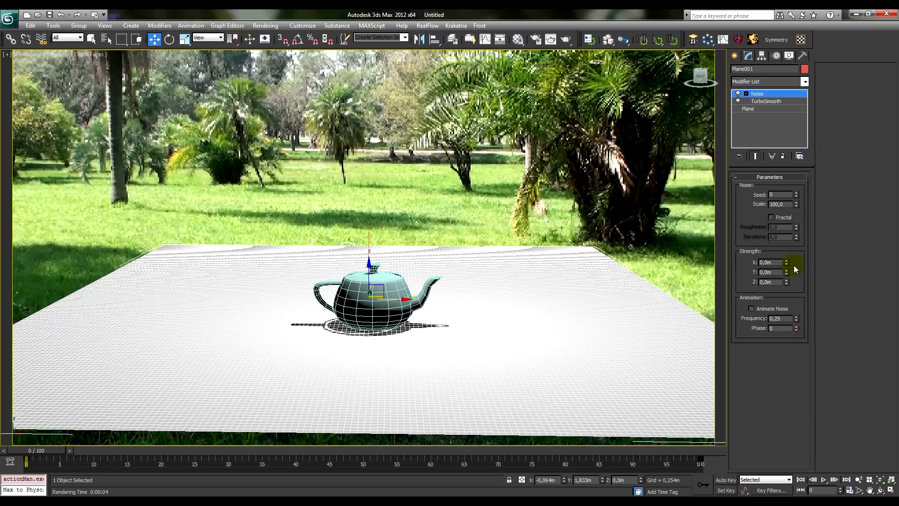
Set the ground plane's Noise scale to 0,015 and its Z strength to 0,032m
mouse_move(789, 281)
mouse_down()
mouse_move(796, 80)
mouse_move(755, 10)
mouse_move(702, 7)
mouse_move(726, 170)
mouse_move(679, 297)
mouse_move(726, 311)
mouse_move(790, 217)
mouse_move(808, 251)
mouse_up()
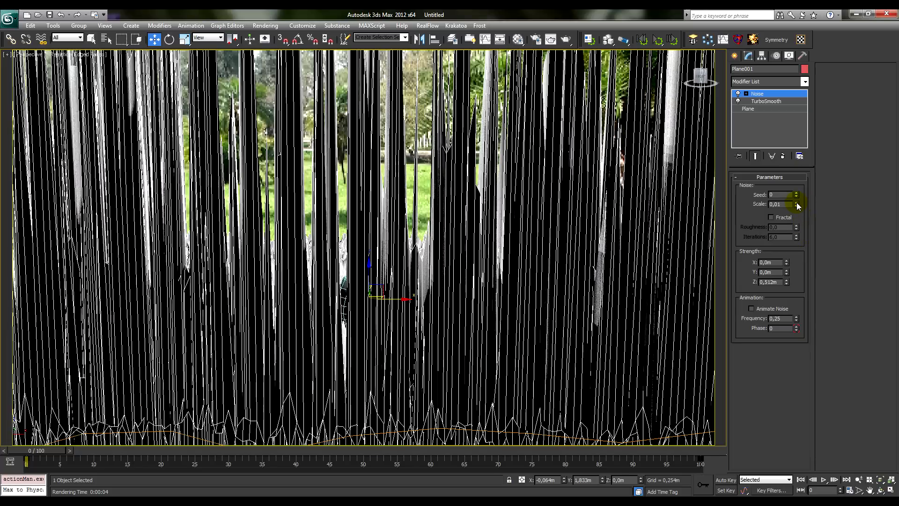
click(796, 202)
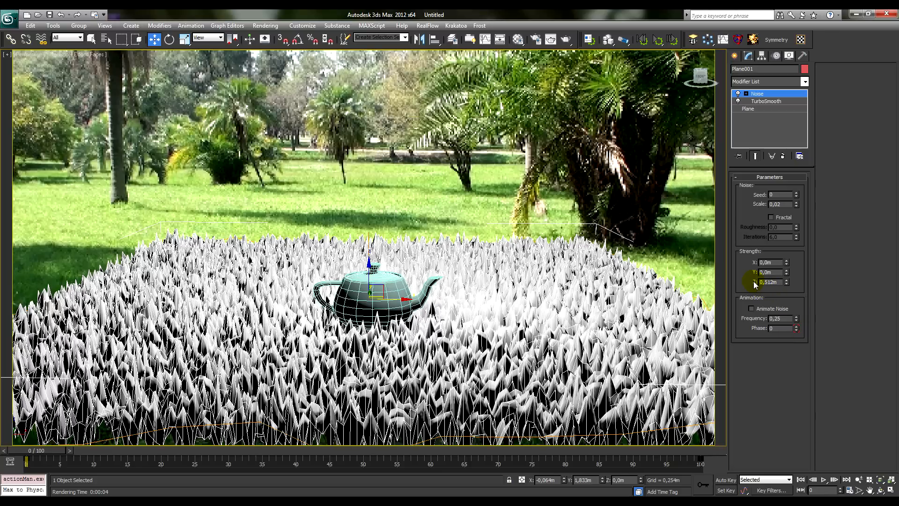
drag(786, 282, 792, 322)
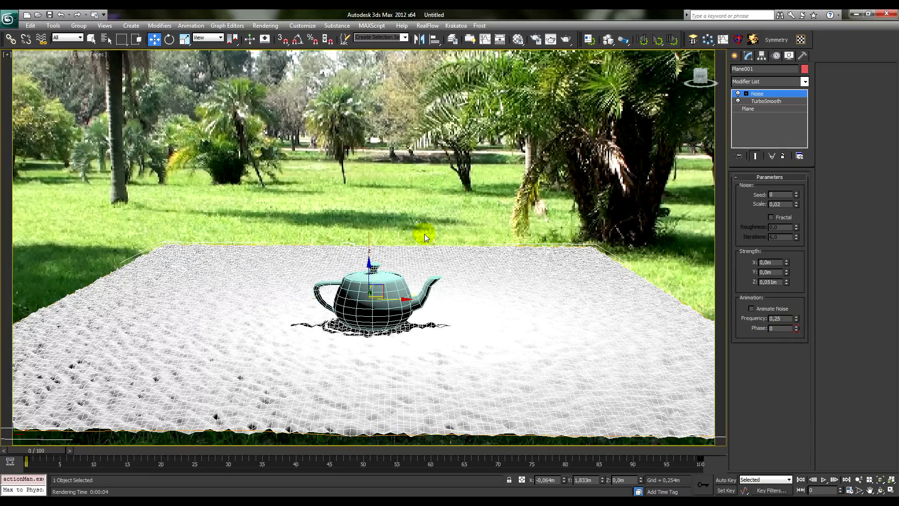
click(797, 205)
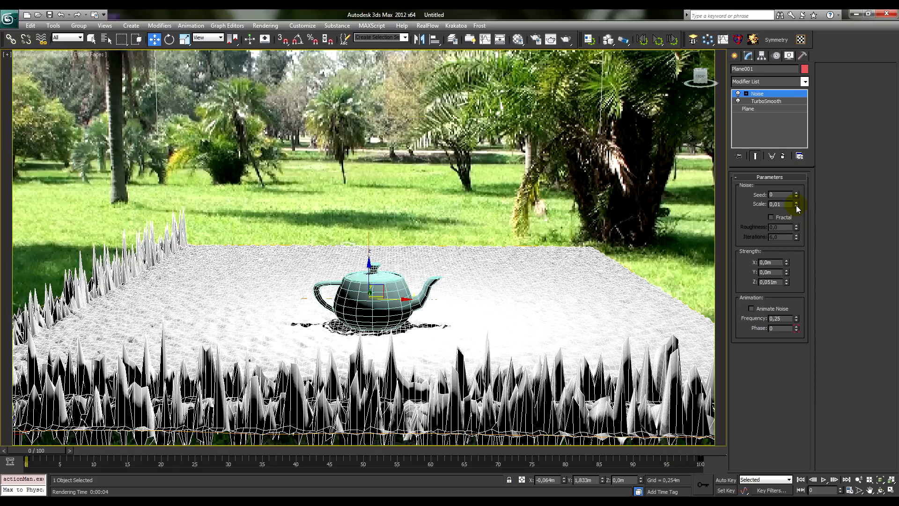
drag(786, 281, 787, 295)
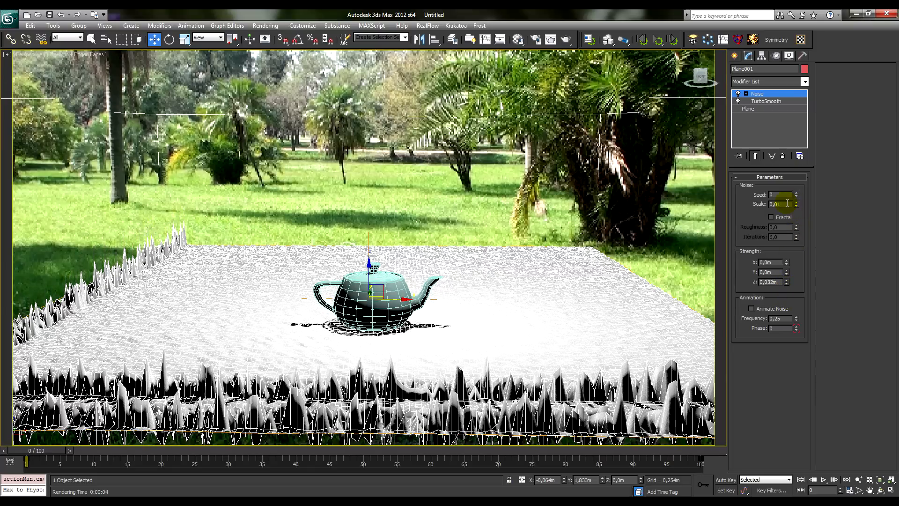
click(787, 203)
text(5)
key(Return)
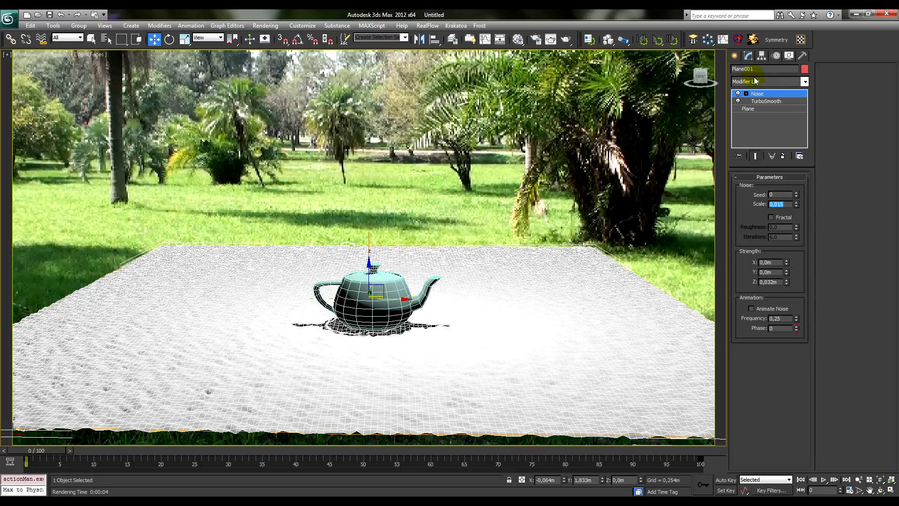
Raise the ground plane's TurboSmooth iterations to 3 and set the Noise Z strength to 0,059m
click(766, 101)
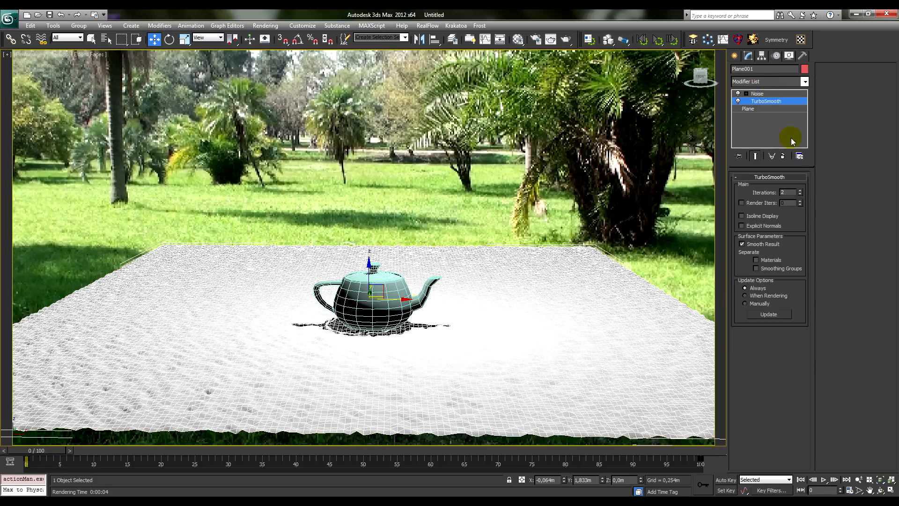
click(800, 190)
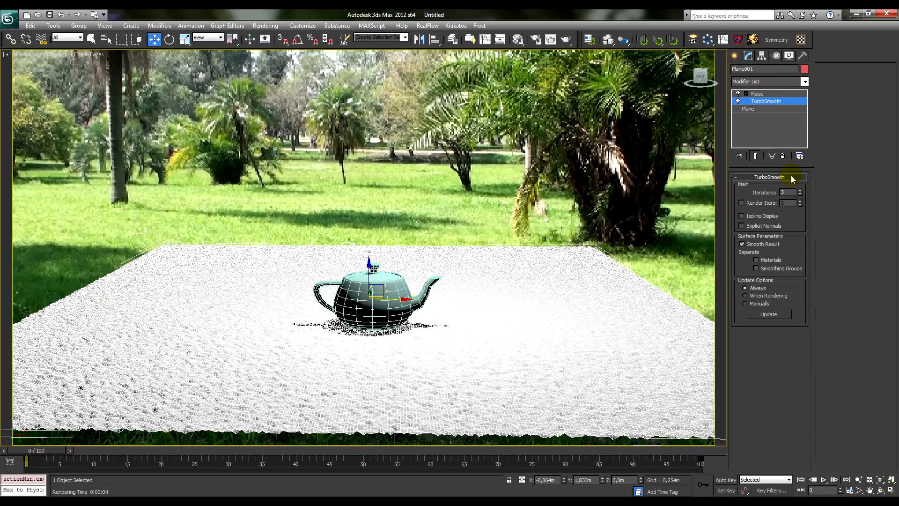
click(767, 94)
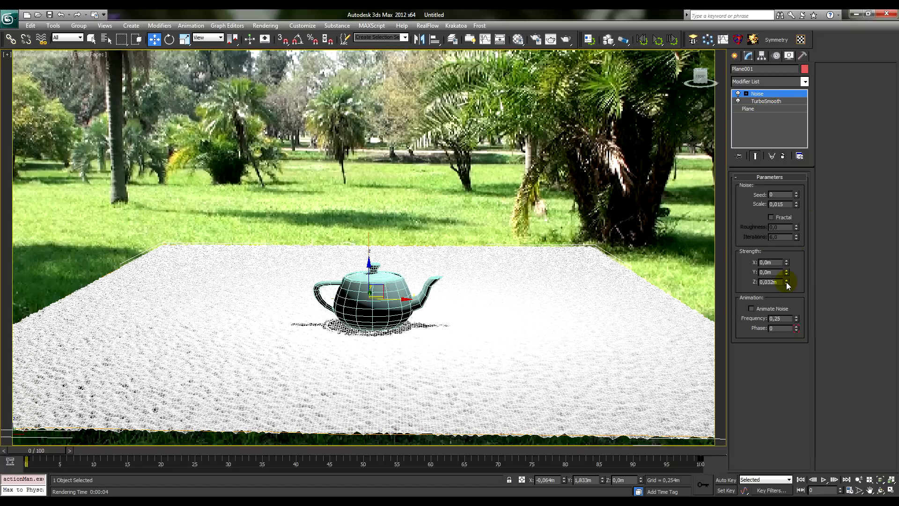
drag(787, 282, 788, 244)
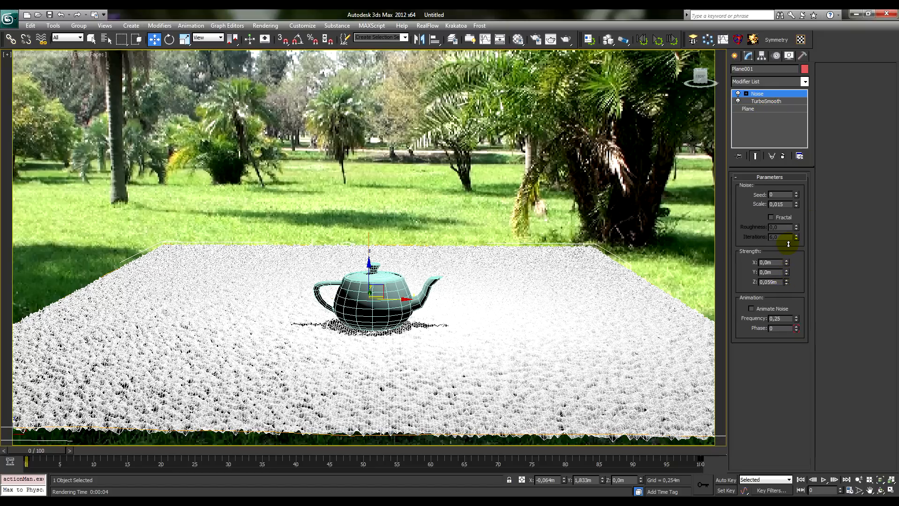
Change the ground plane's object color to bright green
click(419, 172)
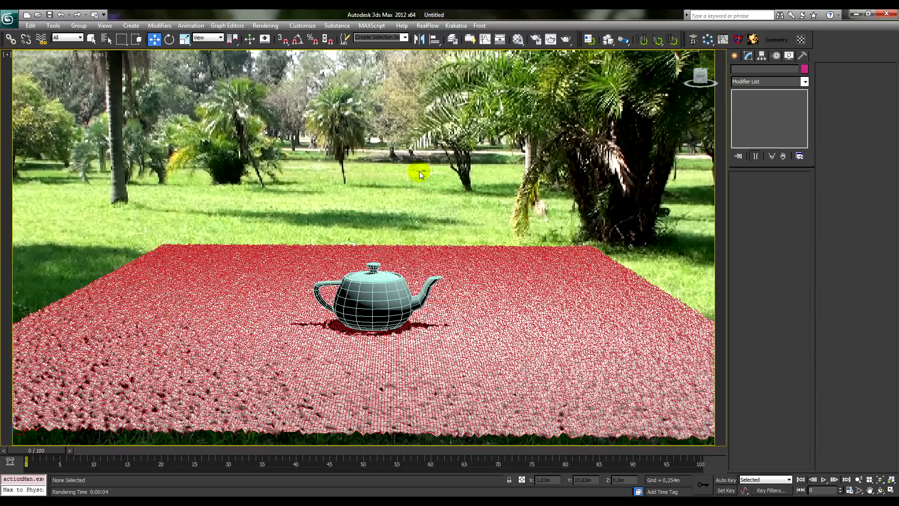
click(505, 286)
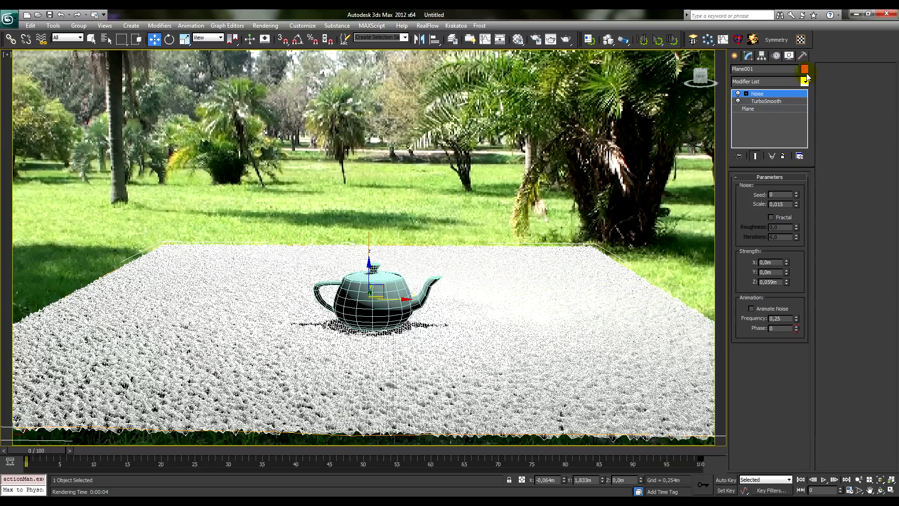
click(804, 69)
click(431, 251)
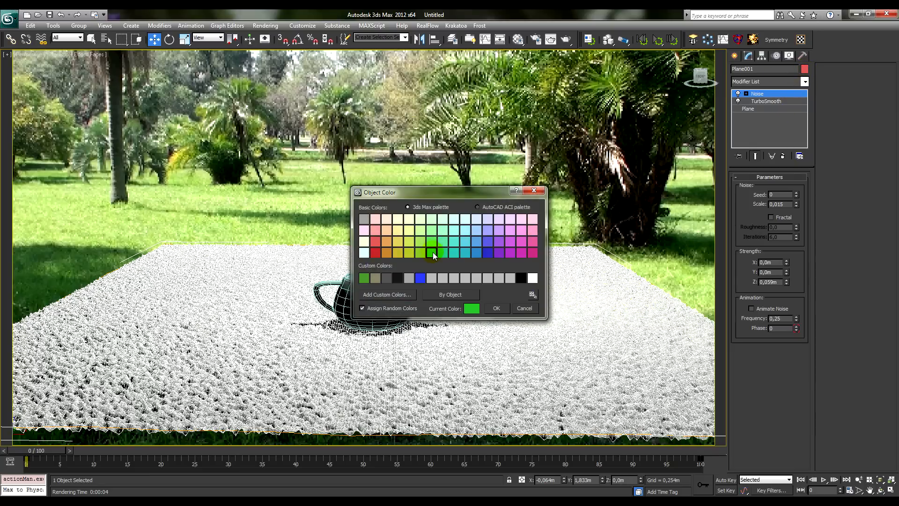
click(496, 309)
Render the Perspective view to check the ground relief around the teapot, and close the render
click(348, 179)
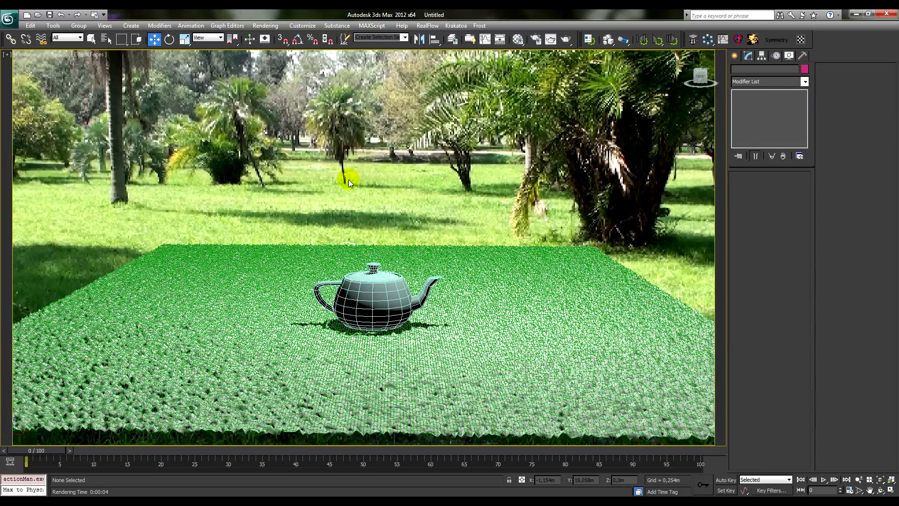
key(shift+q)
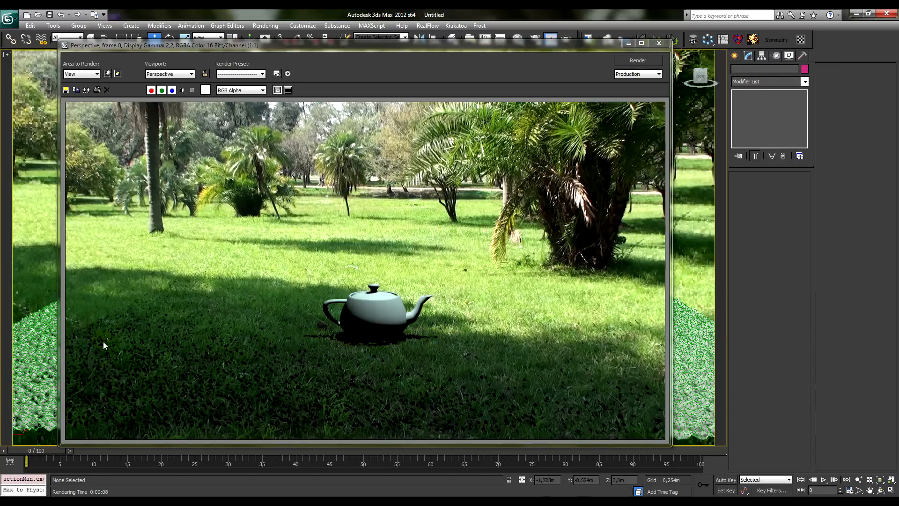
click(659, 42)
Turn off Cast Shadows in the ground plane's object properties
click(470, 345)
right_click(470, 345)
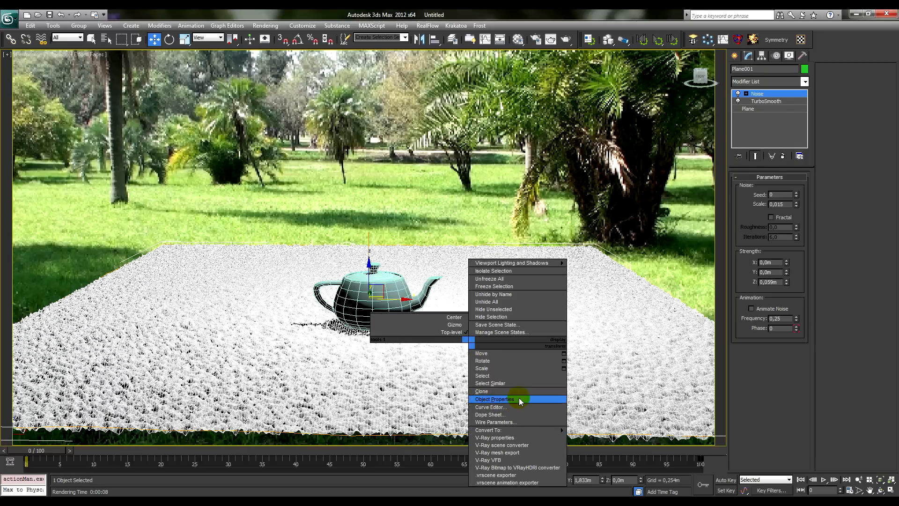
click(515, 398)
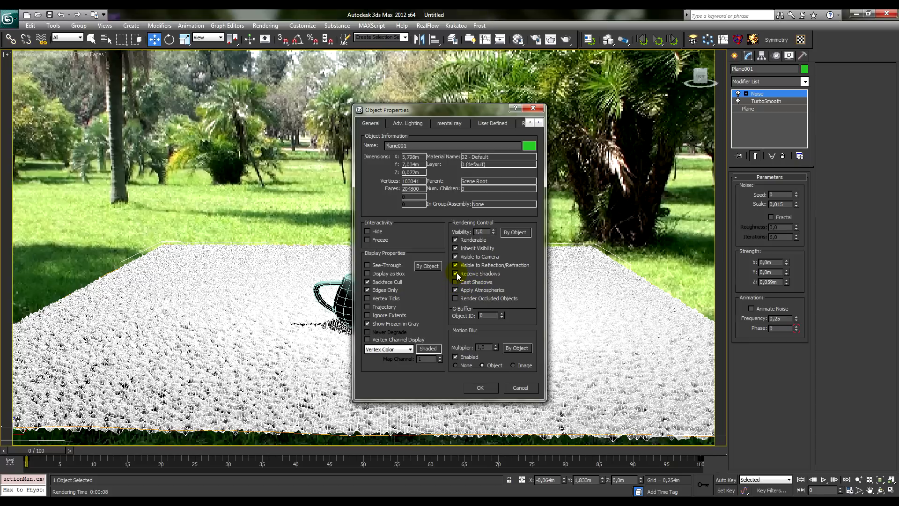
click(480, 387)
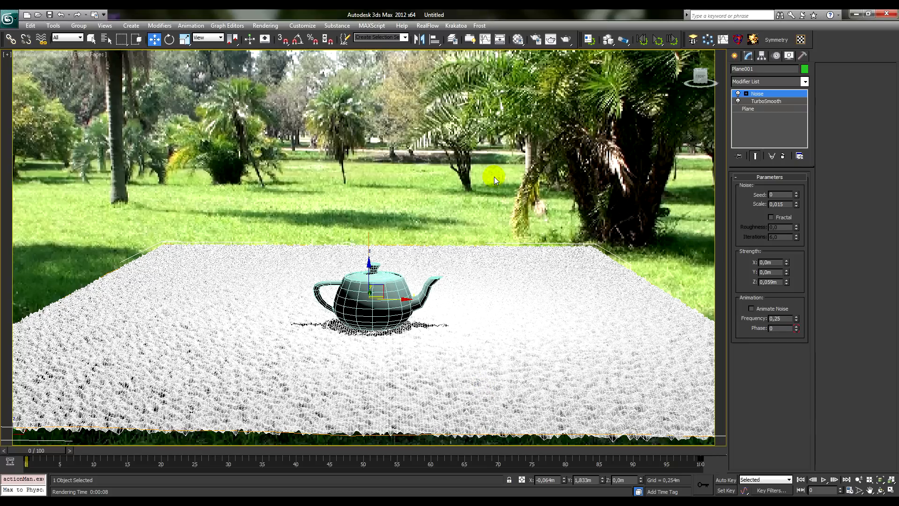
Render the Perspective view again to check the grass and teapot shadow with the plane's new shadow settings
click(496, 206)
key(shift+q)
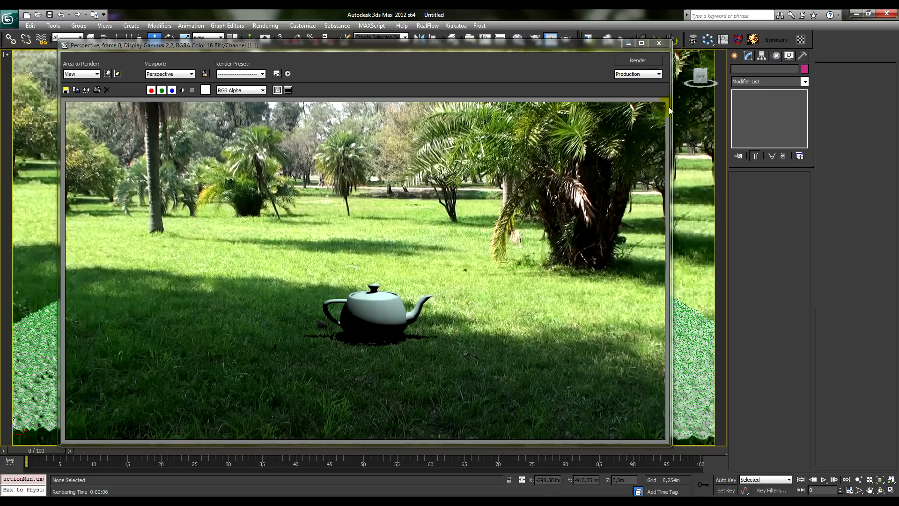
click(659, 43)
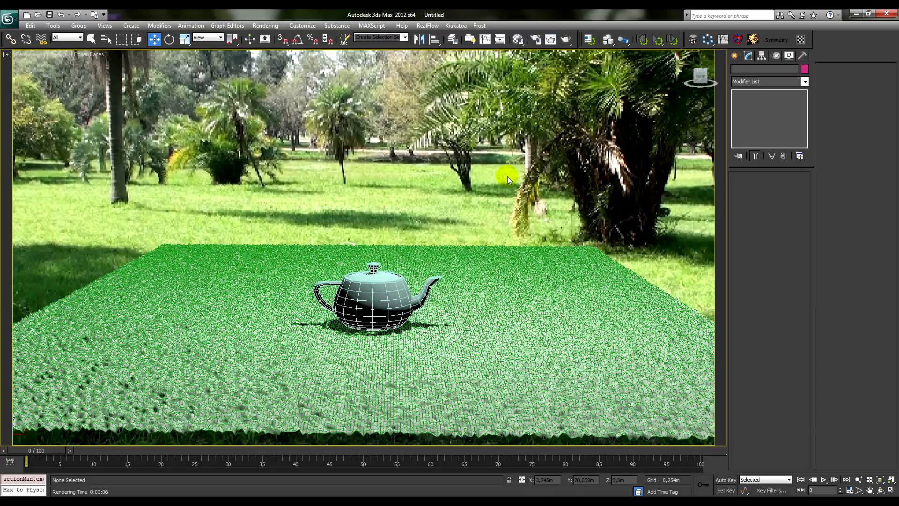
Show all four viewports and delete the omni light above the teapot
click(889, 490)
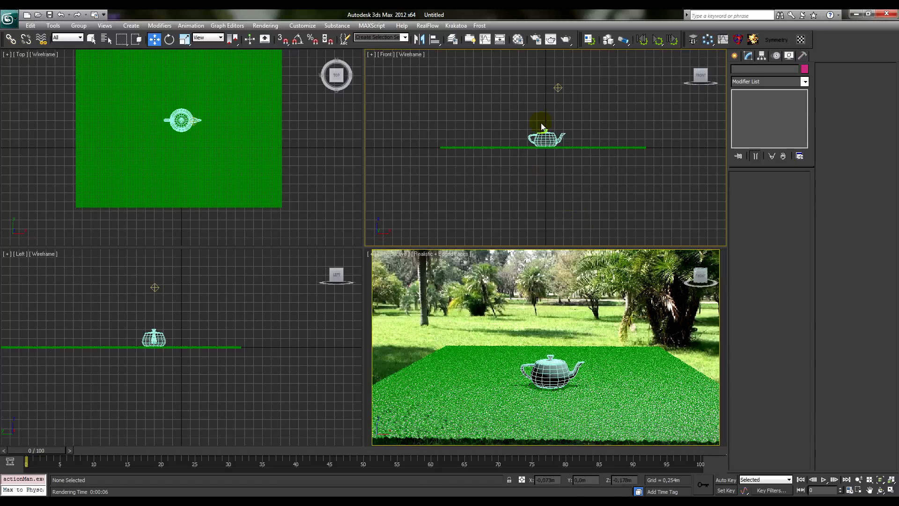
click(580, 103)
key(Delete)
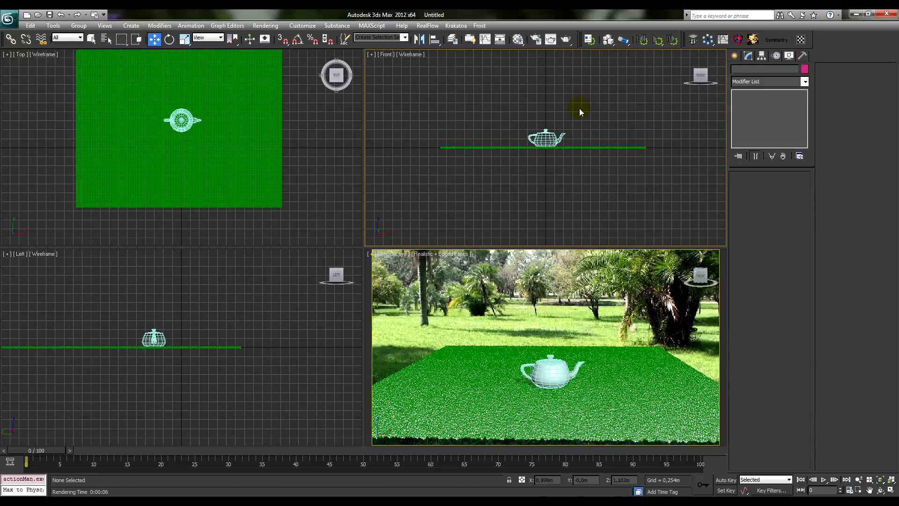
Create a Target Spot light in the Front view, high beside the teapot and aimed at it from about 11,5 m
scroll(529, 206, down, 3)
scroll(531, 204, down, 2)
scroll(548, 155, down, 2)
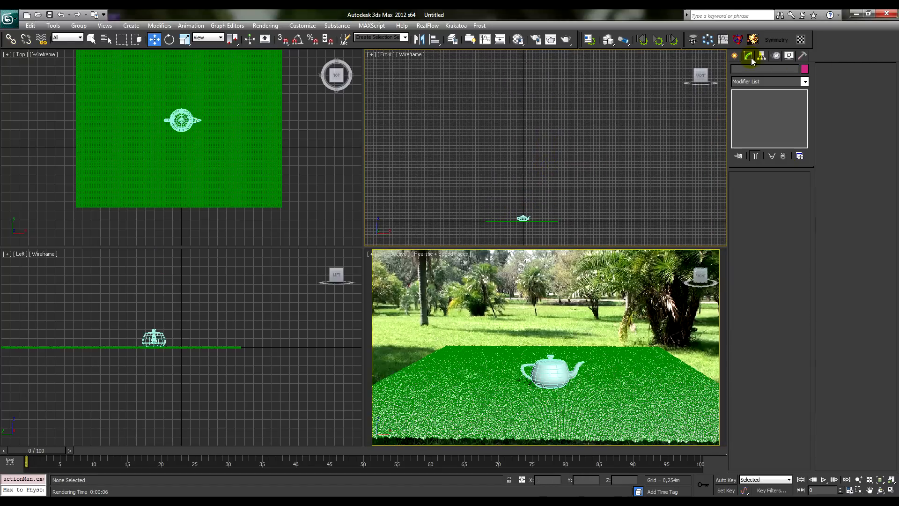
click(734, 55)
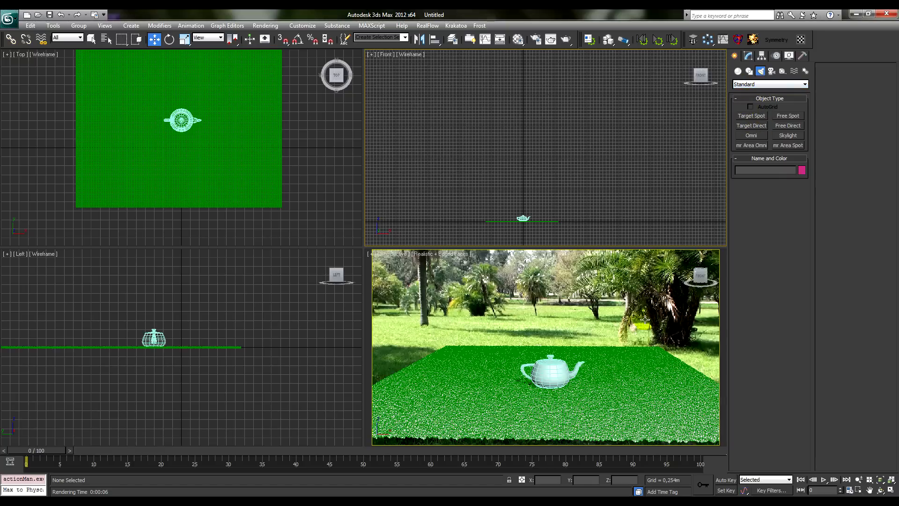
click(748, 117)
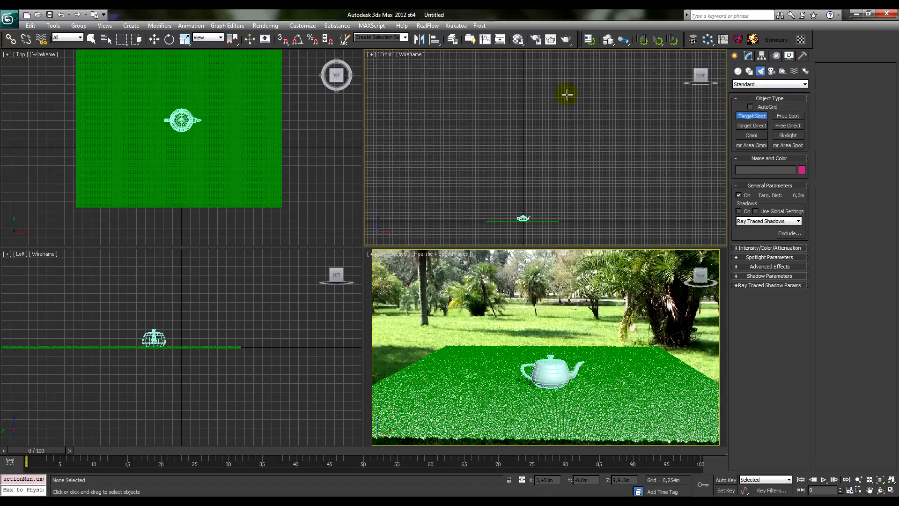
drag(566, 95, 521, 221)
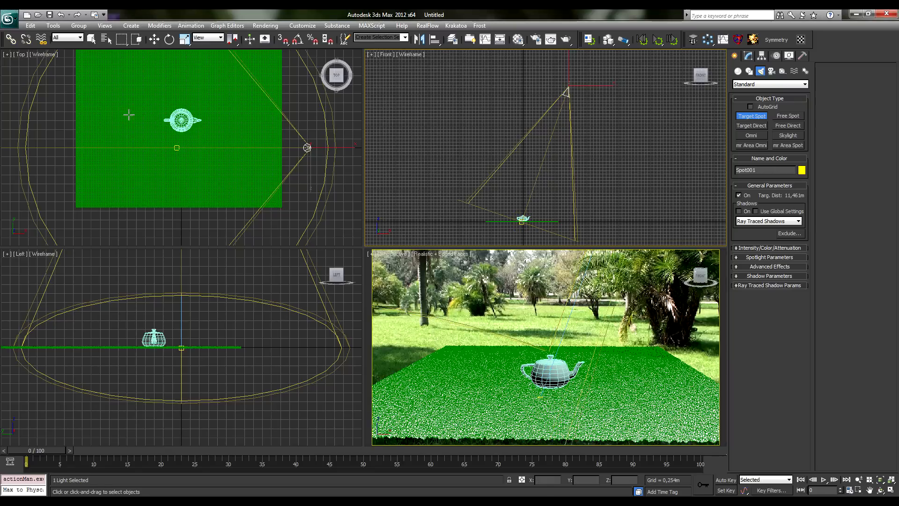
Move the spotlight and its target together in the Top view by about 0,726m in Y to line up with the teapot
click(154, 39)
click(301, 101)
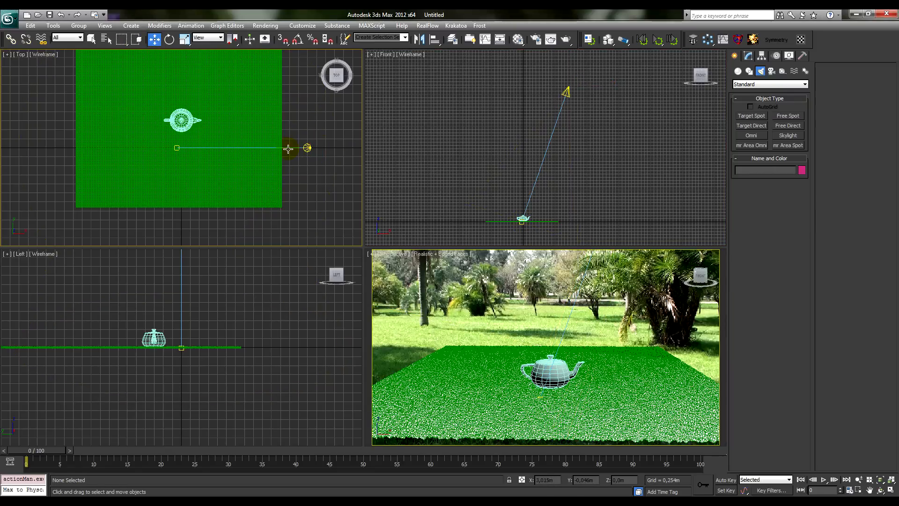
click(288, 148)
drag(231, 121, 230, 96)
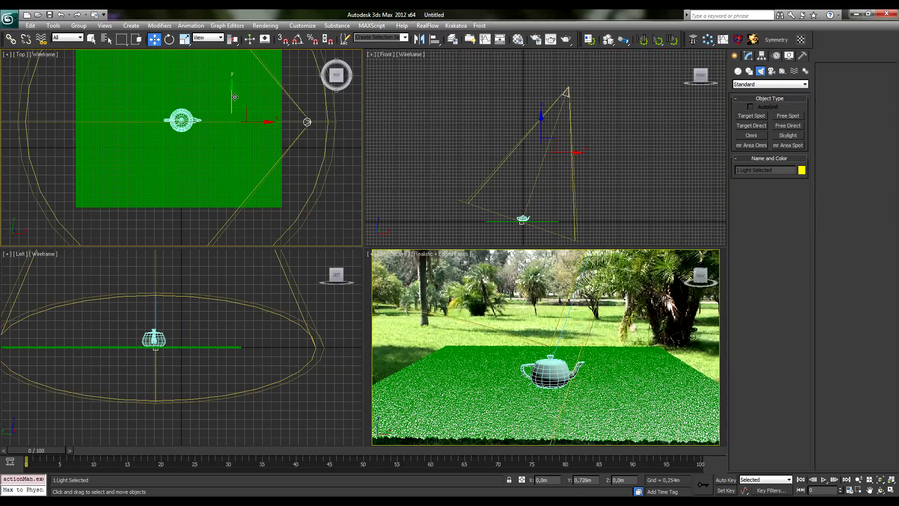
drag(261, 122, 265, 121)
click(346, 193)
Clone the spotlight once in the Top view, placing the new light at about X -2,893m, Y -2,896m near the plane's front corner
scroll(220, 119, down, 4)
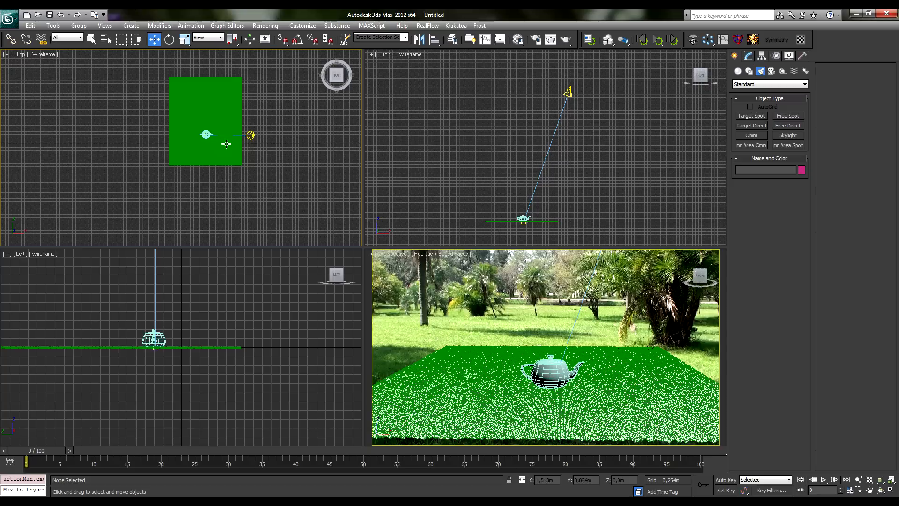
click(251, 136)
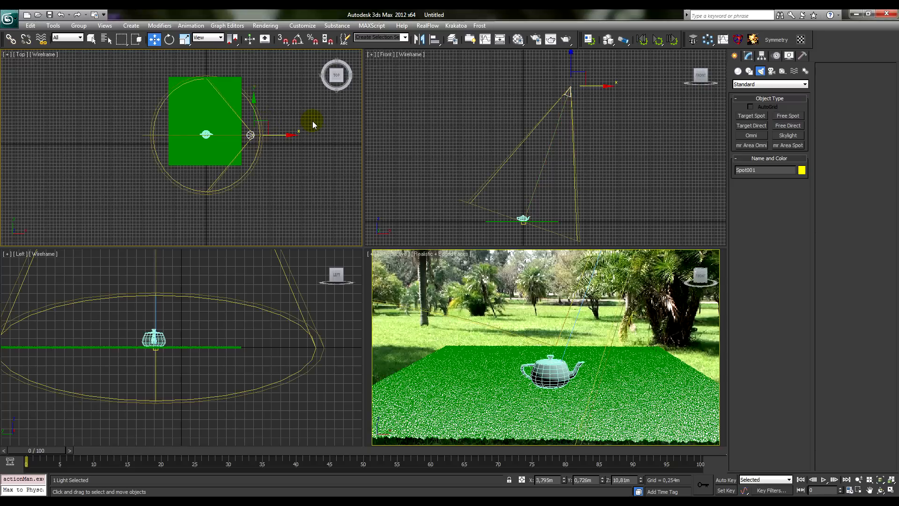
middle_drag(315, 124, 307, 134)
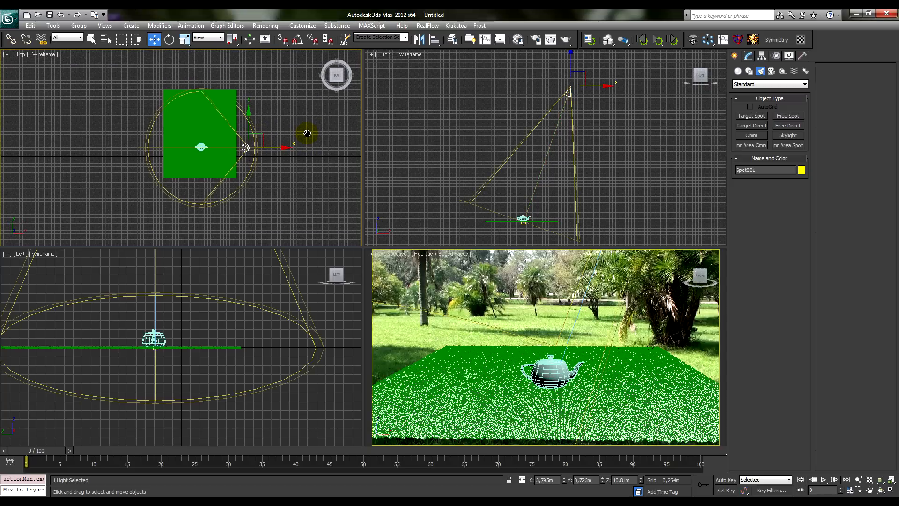
click(242, 168)
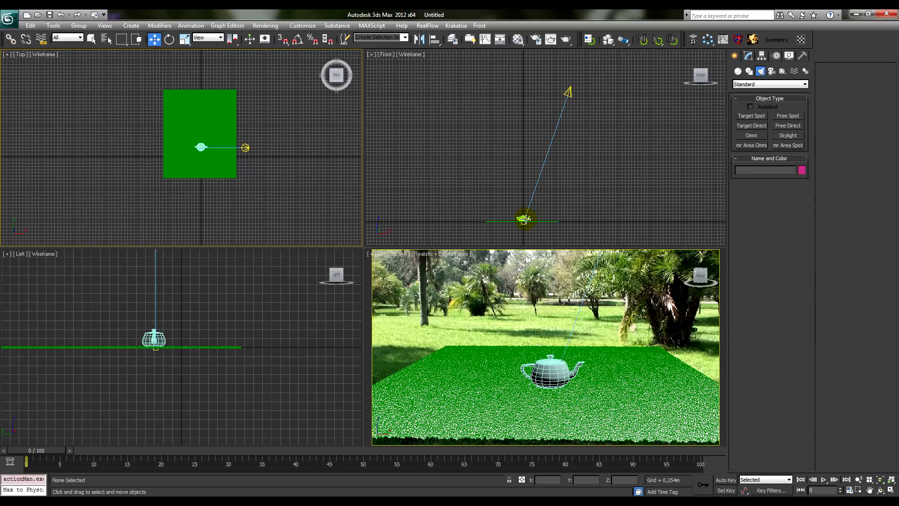
click(246, 148)
middle_drag(268, 184, 285, 170)
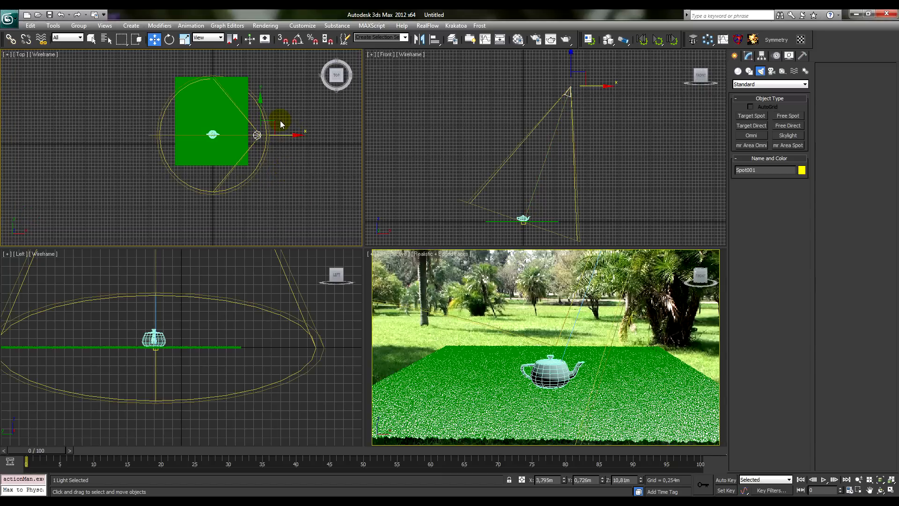
mouse_move(282, 124)
shift+mouse_down()
mouse_move(202, 181)
mouse_move(191, 167)
shift+mouse_up()
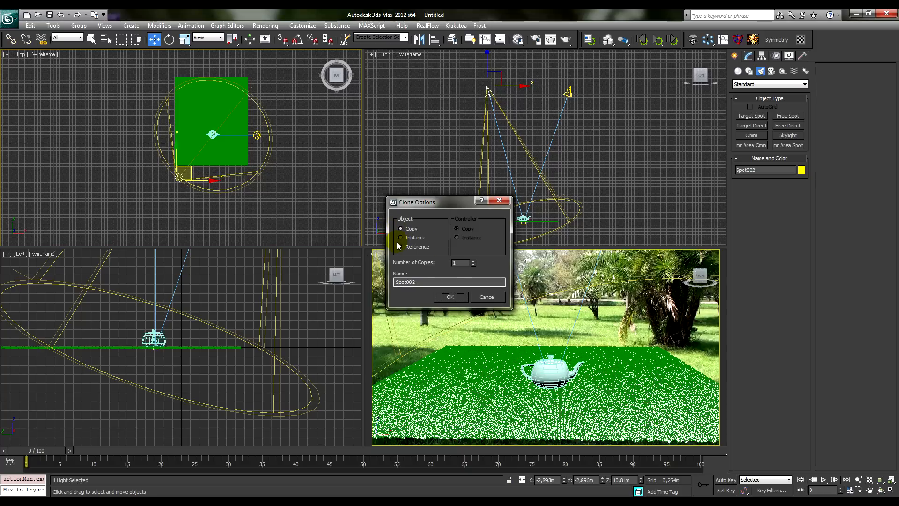
click(461, 300)
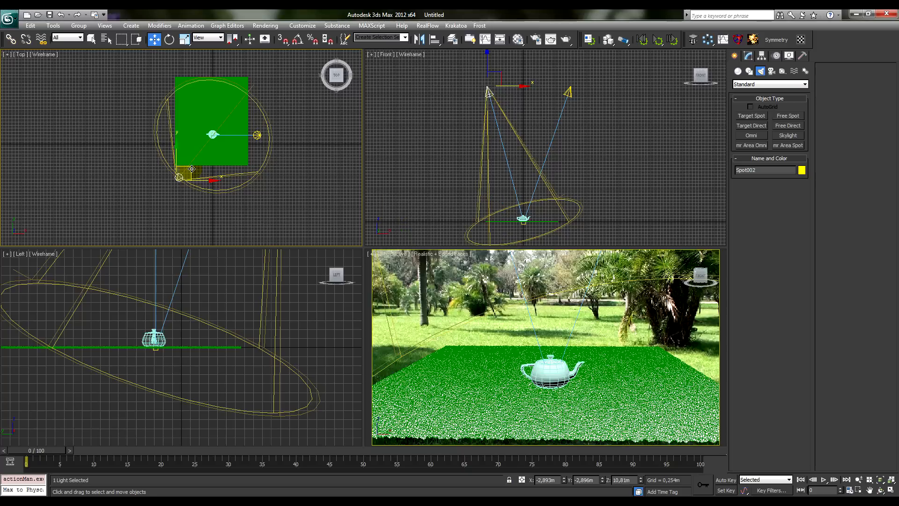
Clone the spotlight as an instance in the Top view, placing it at about X -2,332m, Y 4,725m near the plane's rear corner
shift+drag(192, 169, 199, 80)
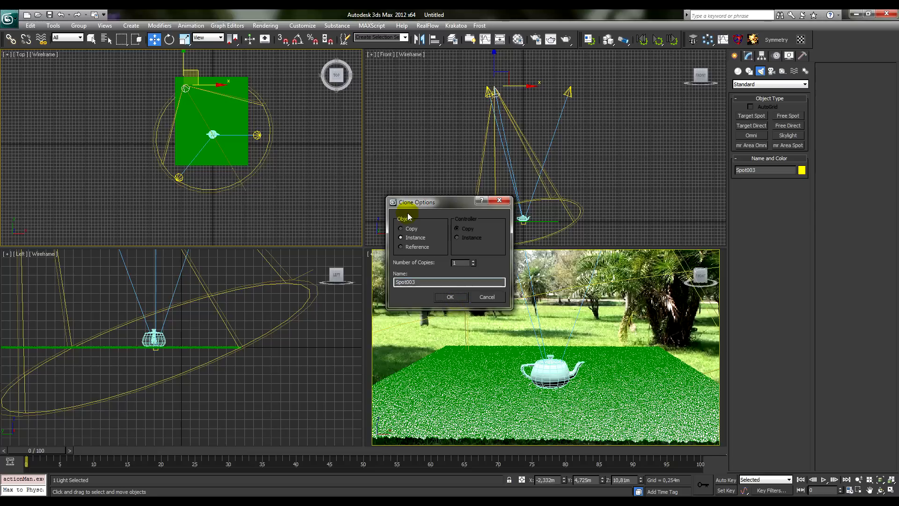
click(459, 299)
Turn on shadows for the cloned spotlight and set the shadow type to Shadow Map
click(748, 56)
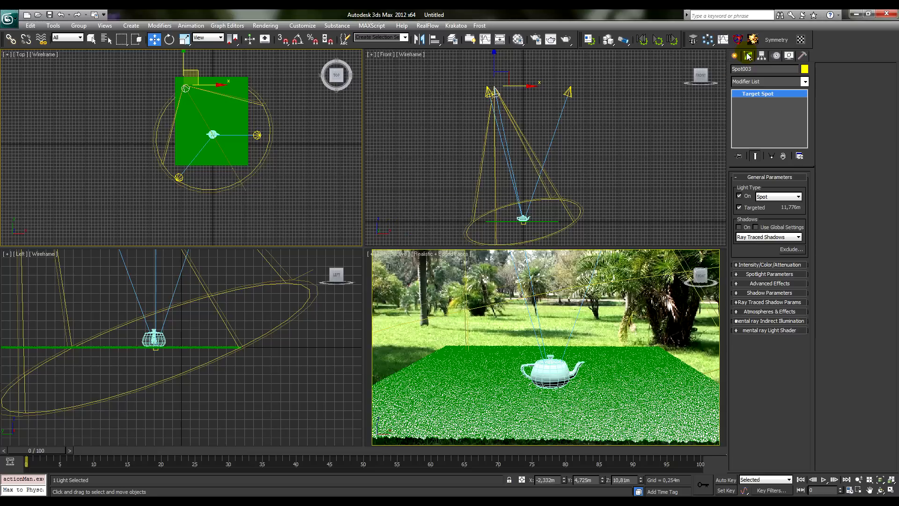
click(767, 265)
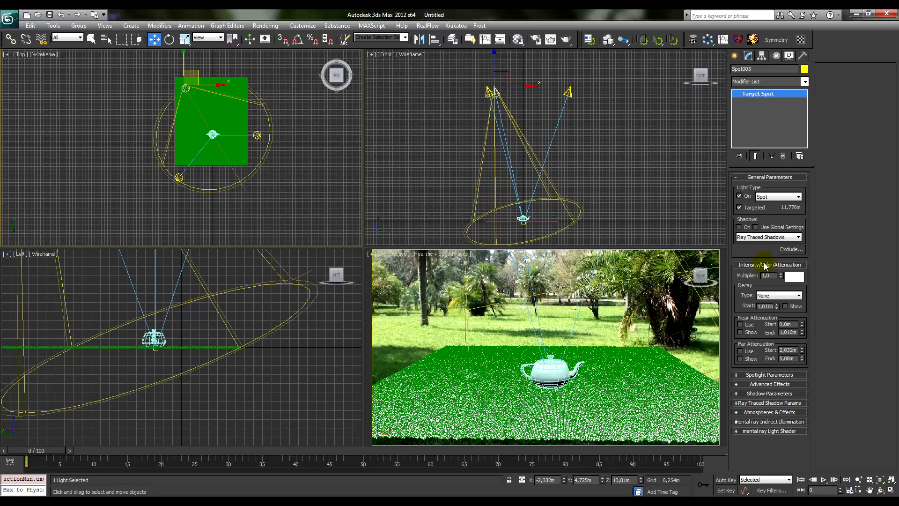
click(739, 228)
click(769, 237)
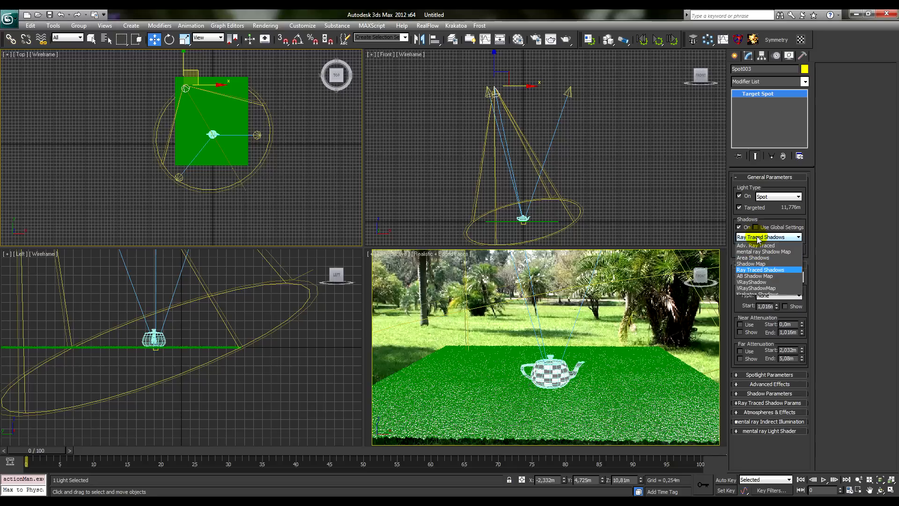
click(759, 265)
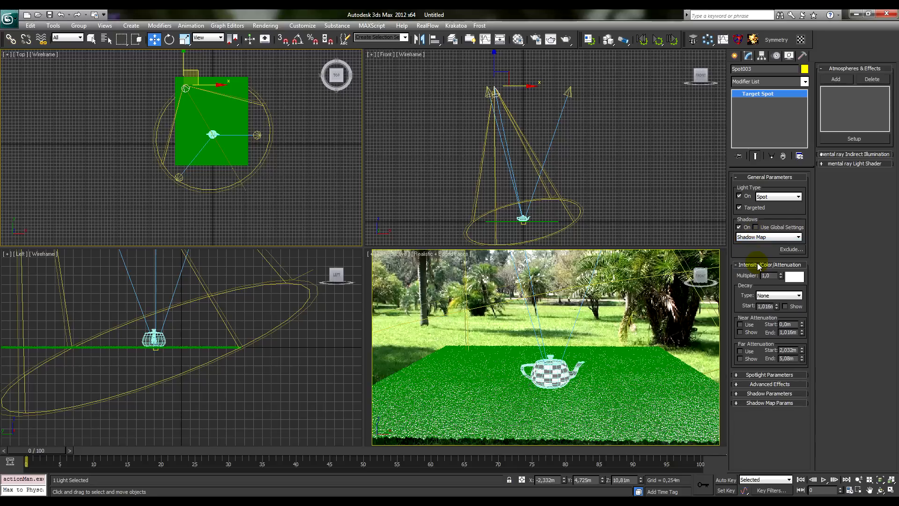
click(753, 238)
click(752, 237)
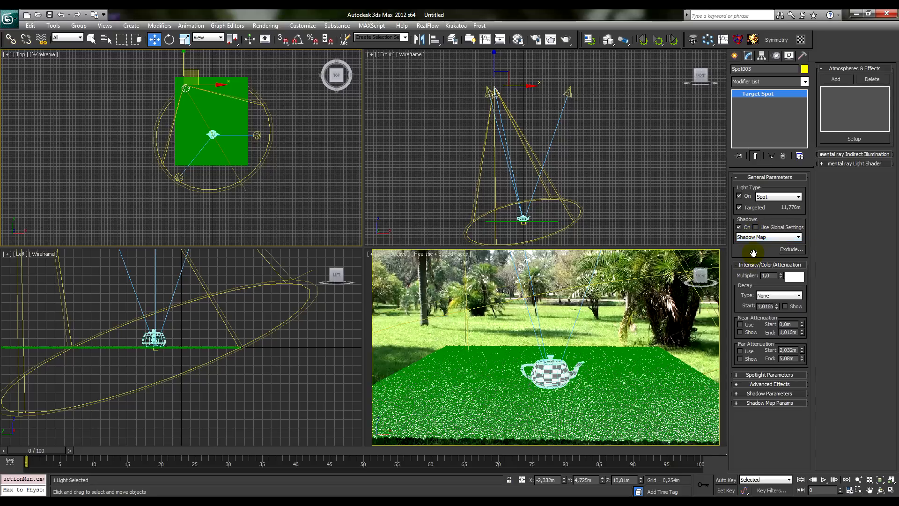
Widen the spotlight cone to a hotspot of 68,9 and a falloff of 85,6, and render the Perspective view
click(766, 375)
drag(800, 412, 815, 311)
click(800, 404)
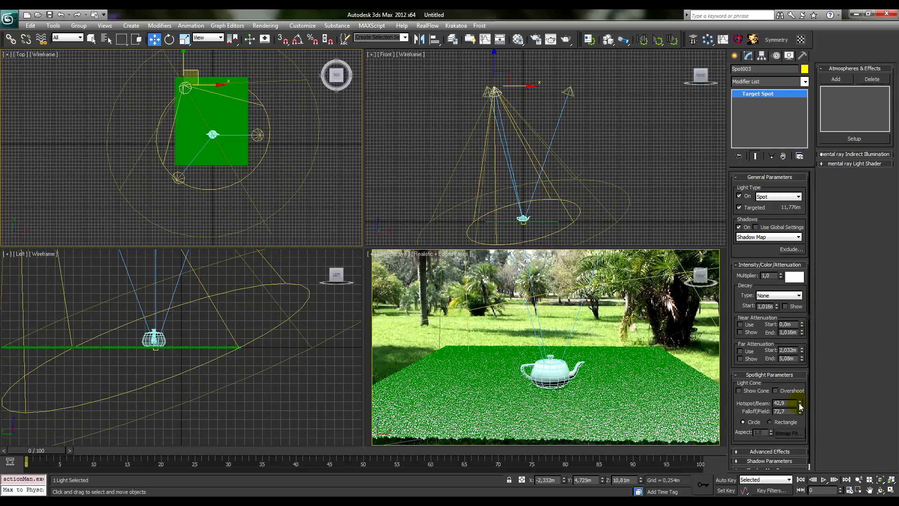
drag(800, 405, 797, 280)
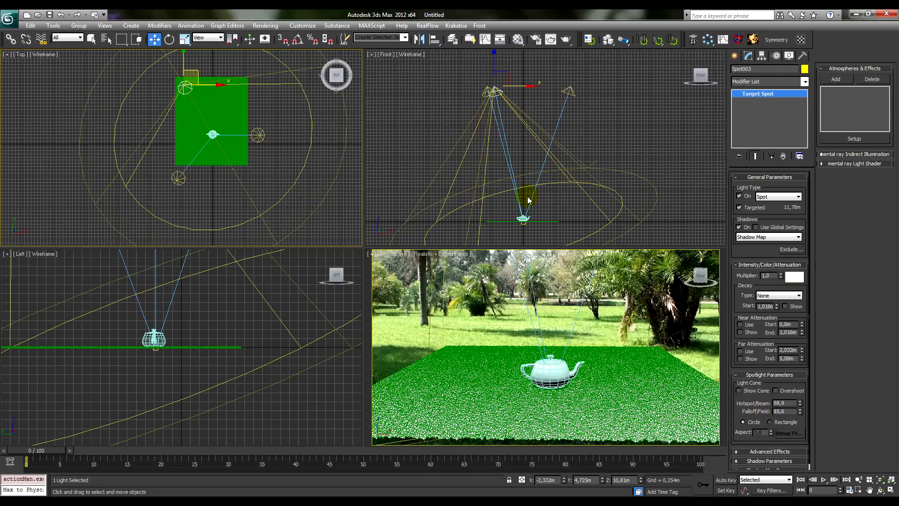
right_click(643, 324)
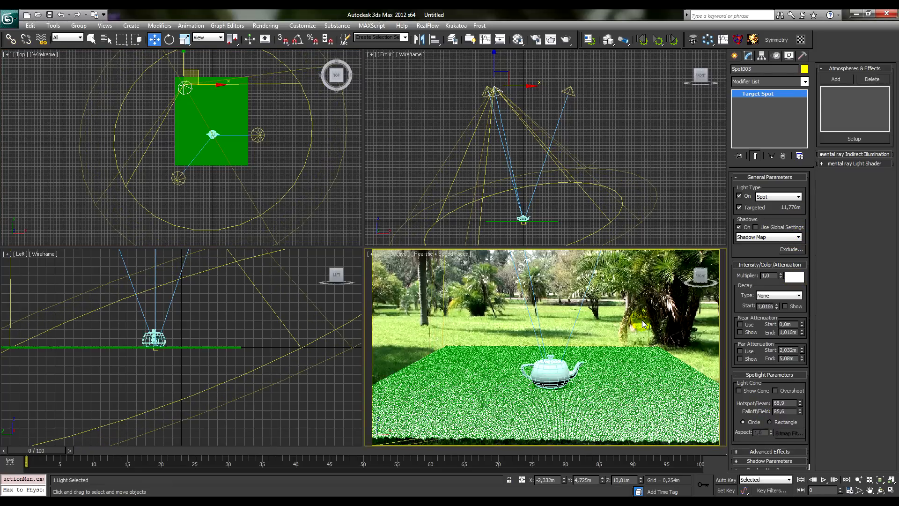
key(shift+q)
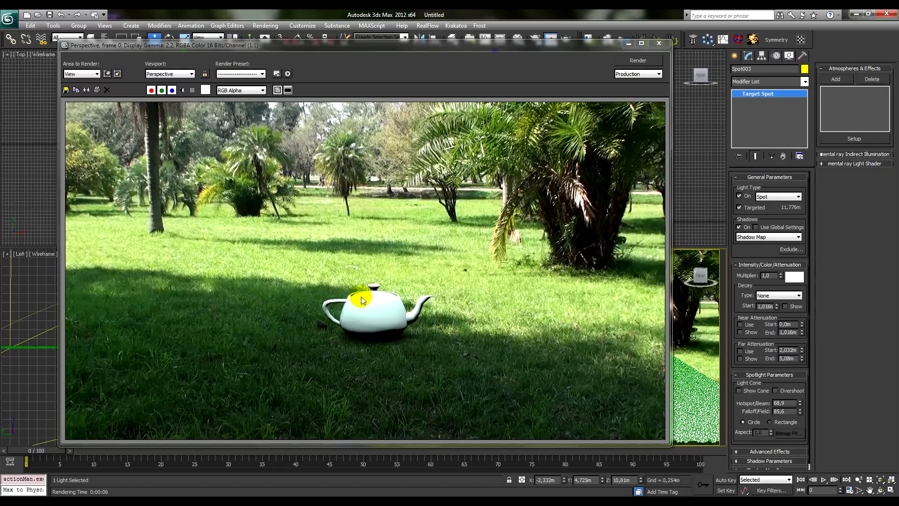
Set the area to render to Region and fit the region rectangle closely around the teapot and its surrounding grass
click(82, 74)
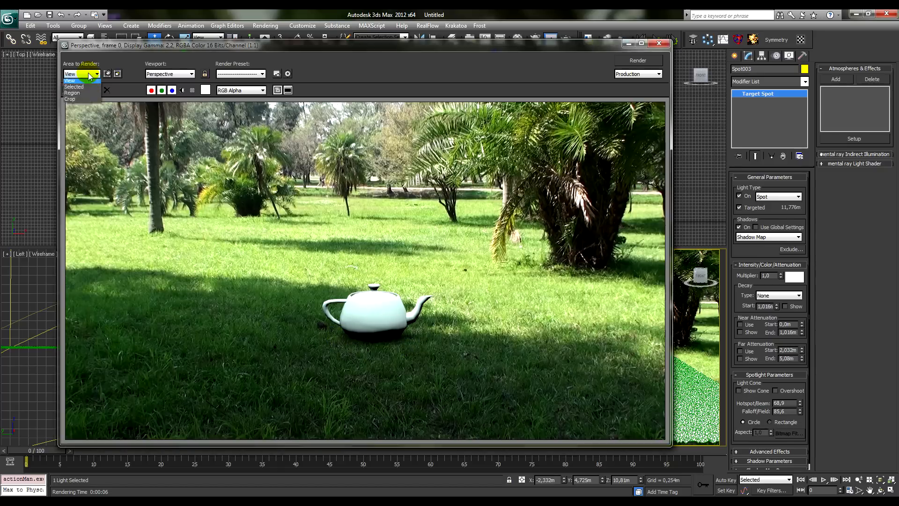
click(81, 95)
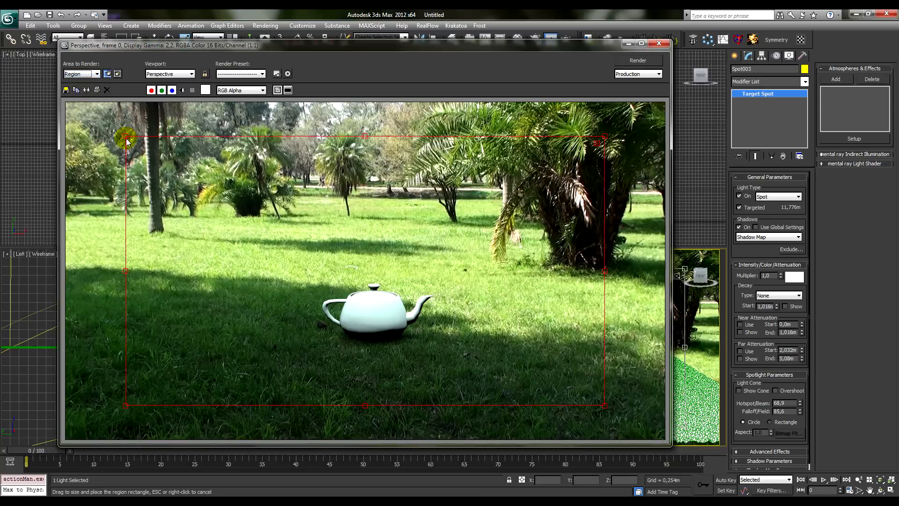
drag(180, 177, 323, 253)
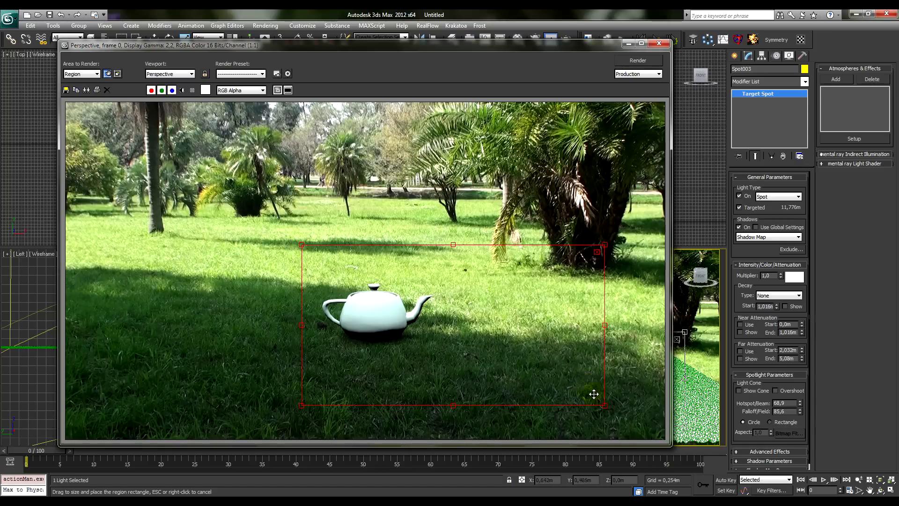
drag(604, 404, 467, 386)
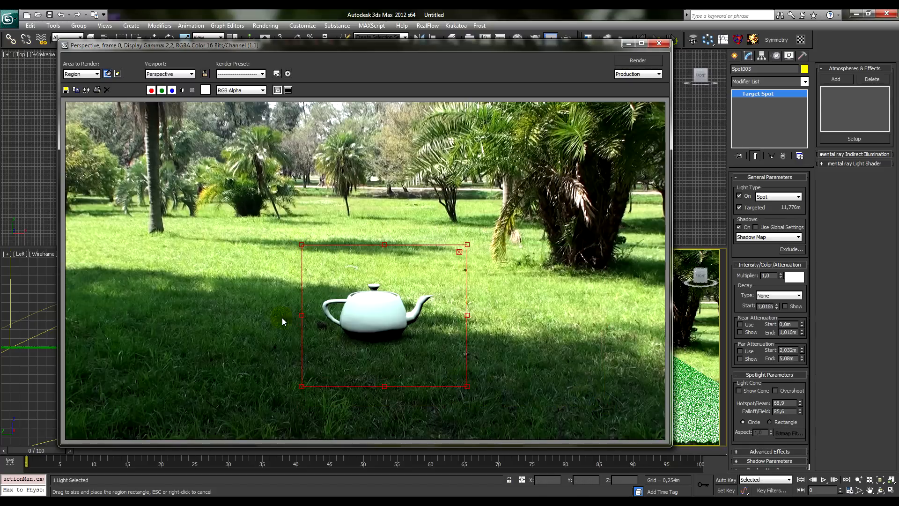
drag(301, 316, 287, 316)
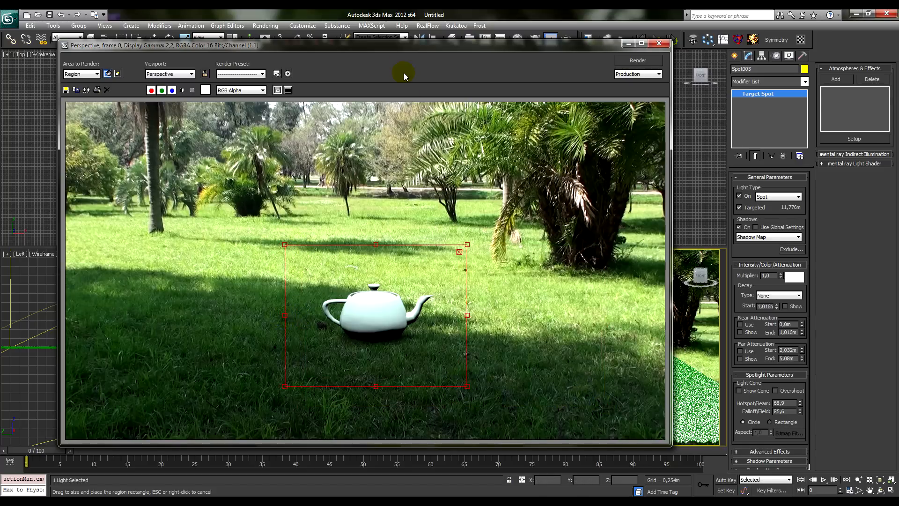
drag(404, 45, 352, 37)
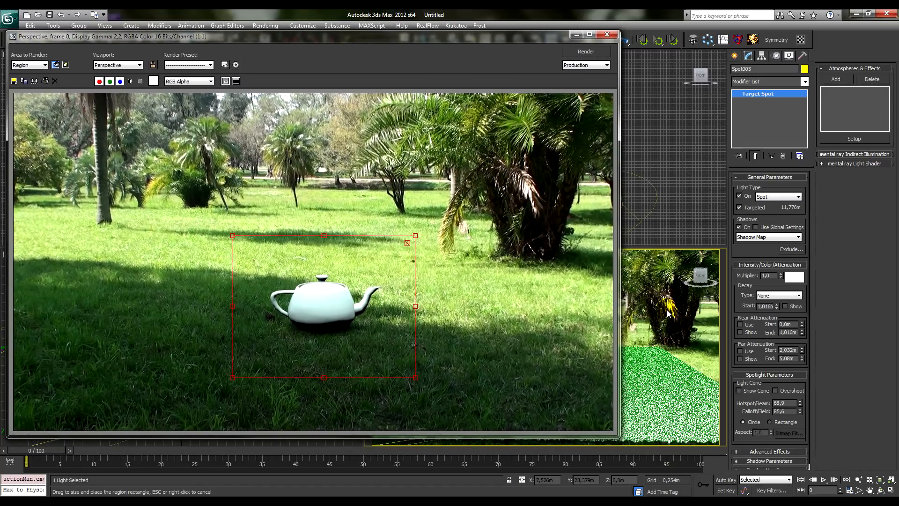
Render the teapot region from Render Setup with the Default Scanline Renderer, and close the setup dialog
key(F10)
click(791, 392)
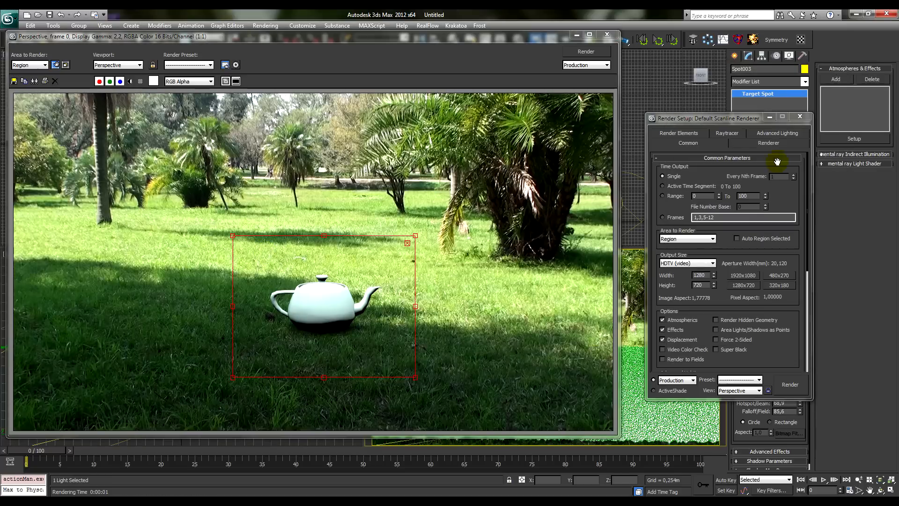
click(800, 117)
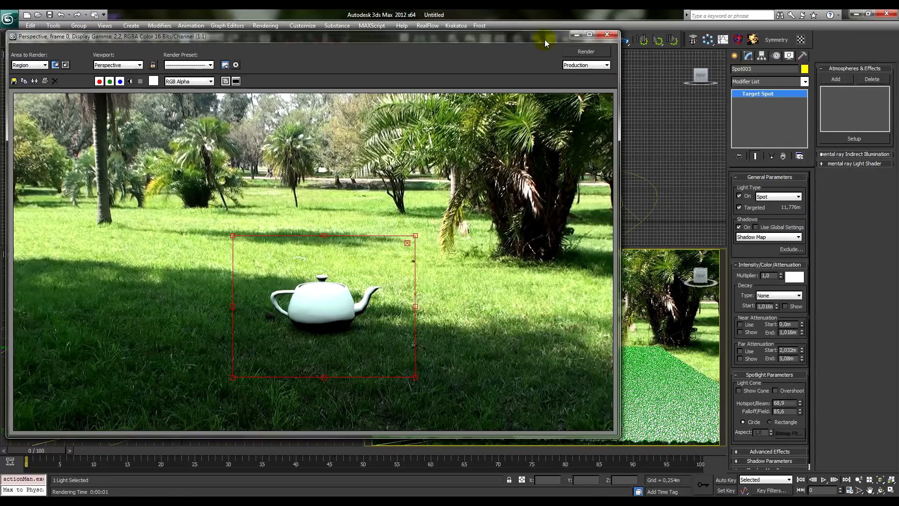
Set the original spotlight's intensity multiplier to 0,33, re-render to check the teapot's brightness, and close the rendered frame
drag(544, 39, 551, 60)
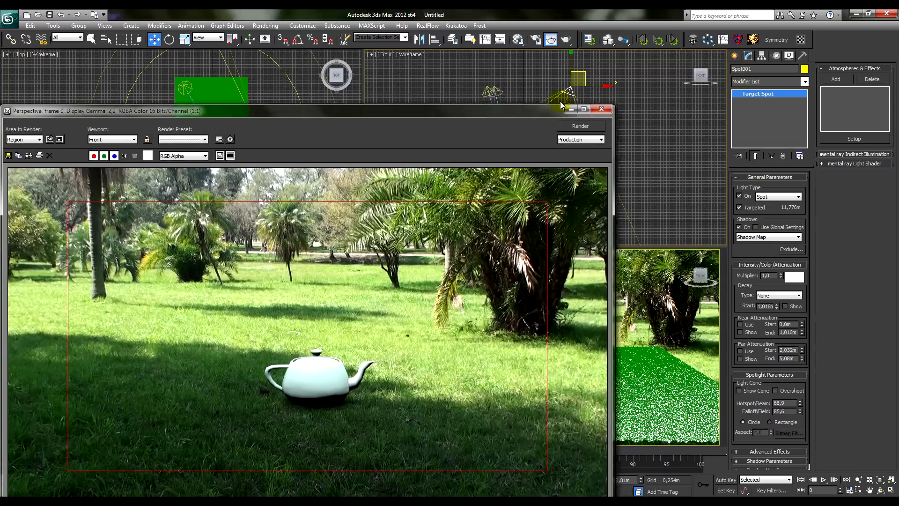
drag(557, 110, 579, 61)
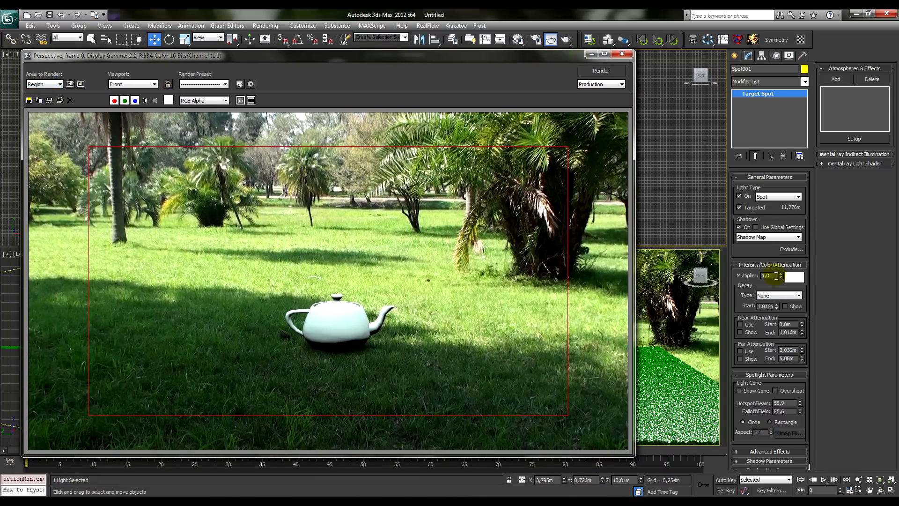
drag(776, 276, 750, 275)
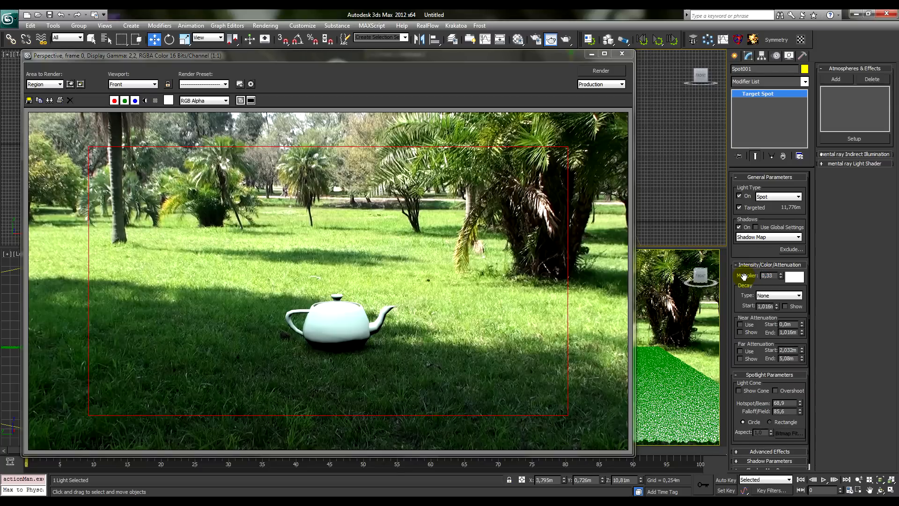
key(shift+q)
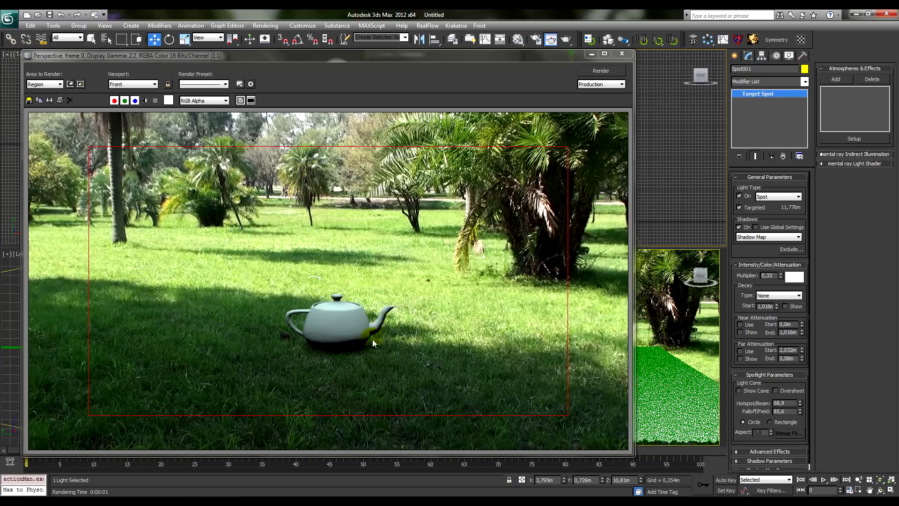
click(621, 54)
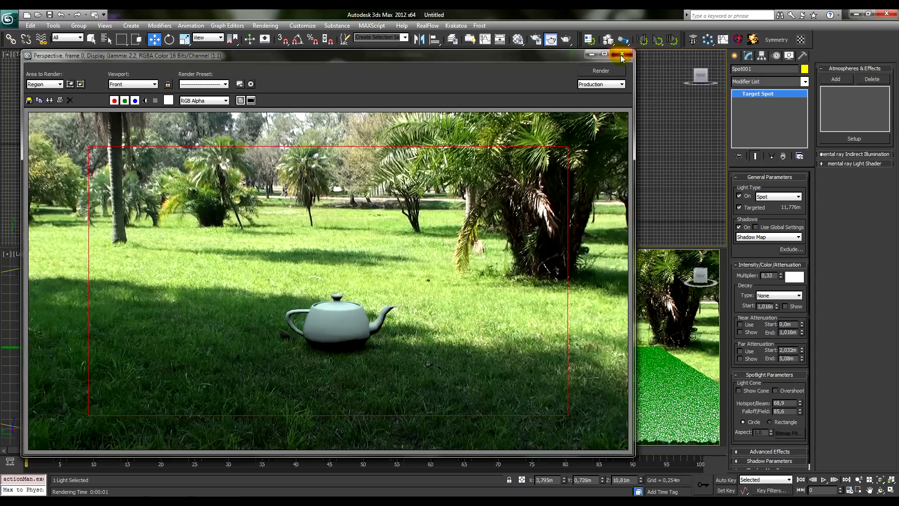
Create a standard Omni light in the Front view directly below the teapot and ground plane, at about Z -6,245m
click(573, 191)
middle_drag(574, 191, 578, 129)
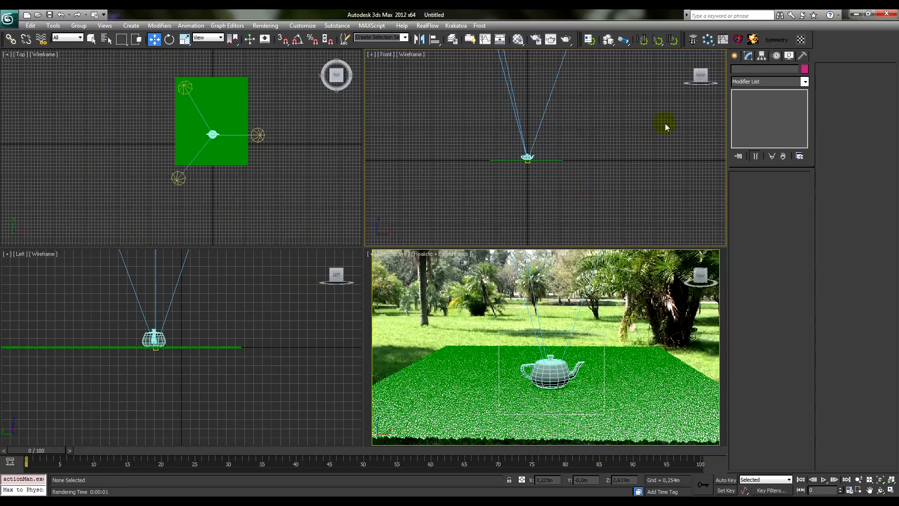
click(734, 56)
click(764, 86)
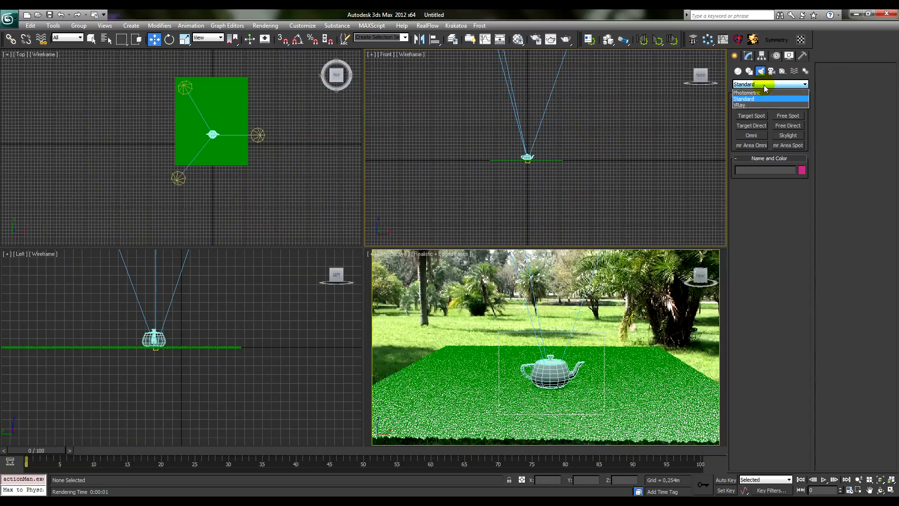
click(763, 87)
click(753, 135)
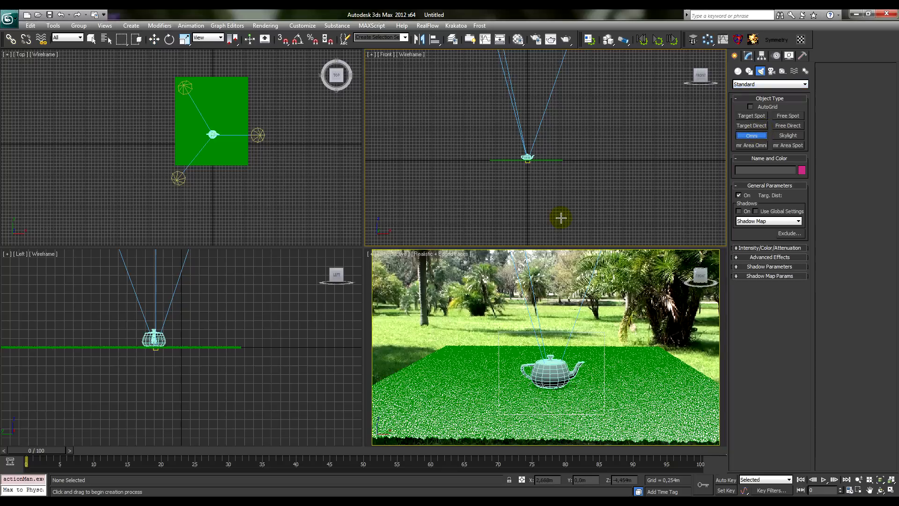
click(525, 239)
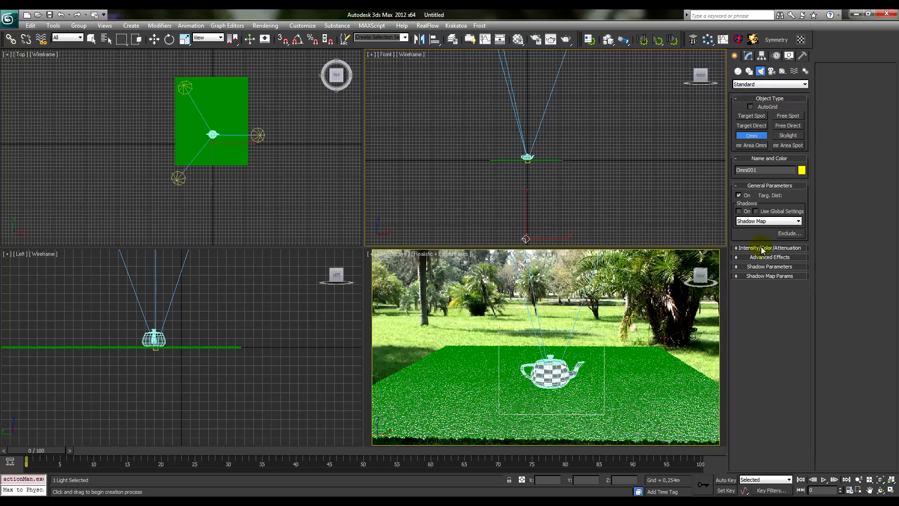
Set the omni light's intensity multiplier to 0,2
click(748, 56)
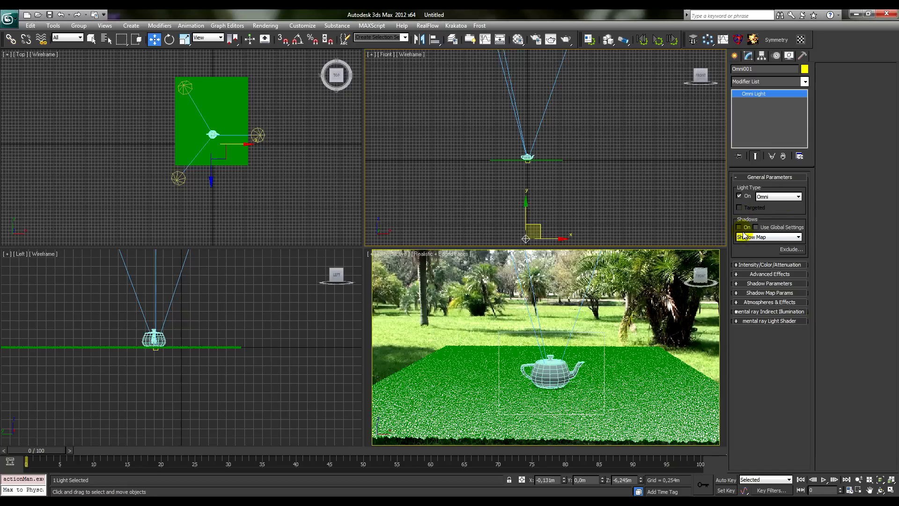
key(q)
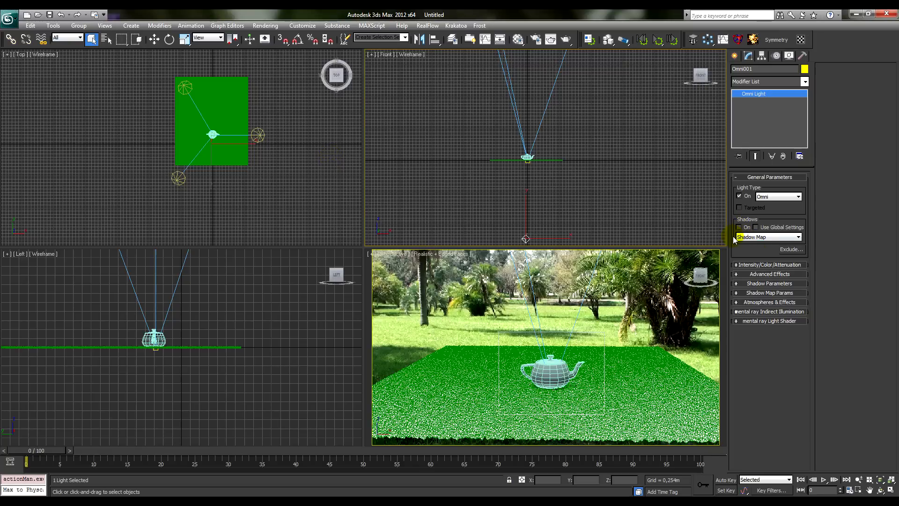
click(760, 266)
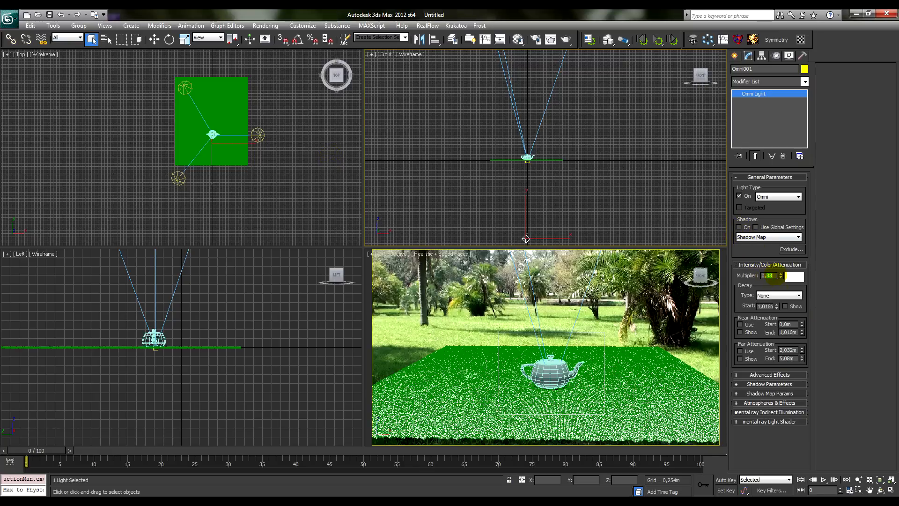
text(0,2)
key(Return)
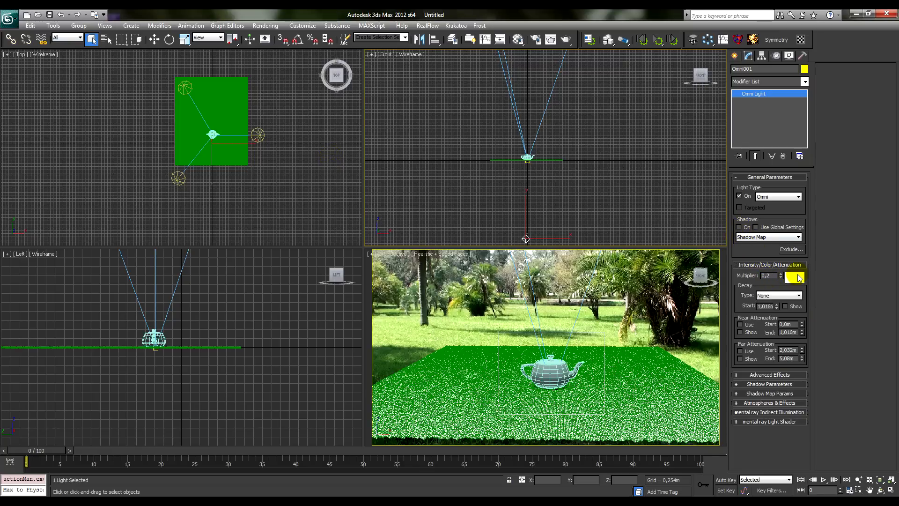
Sample a dark green from the shaded grass as the omni light's color (RGB 3, 17, 1) and render the Perspective region
click(798, 278)
click(193, 148)
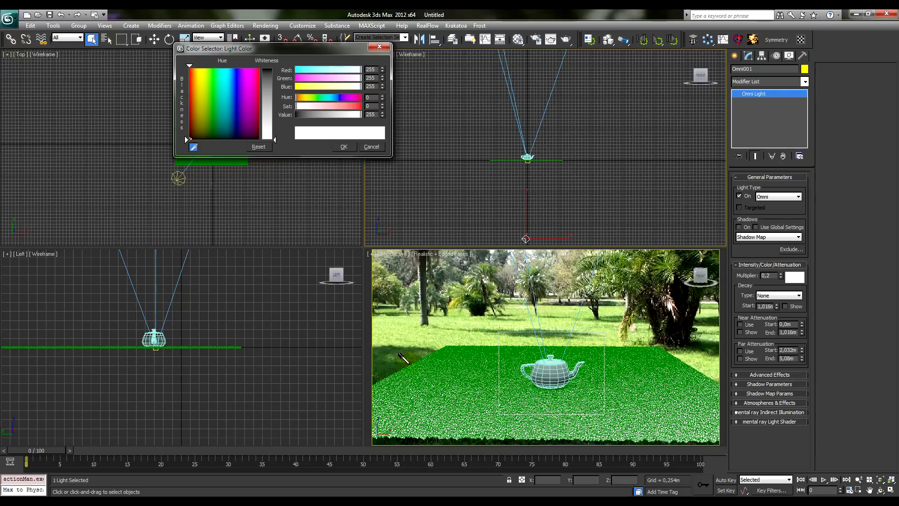
click(372, 364)
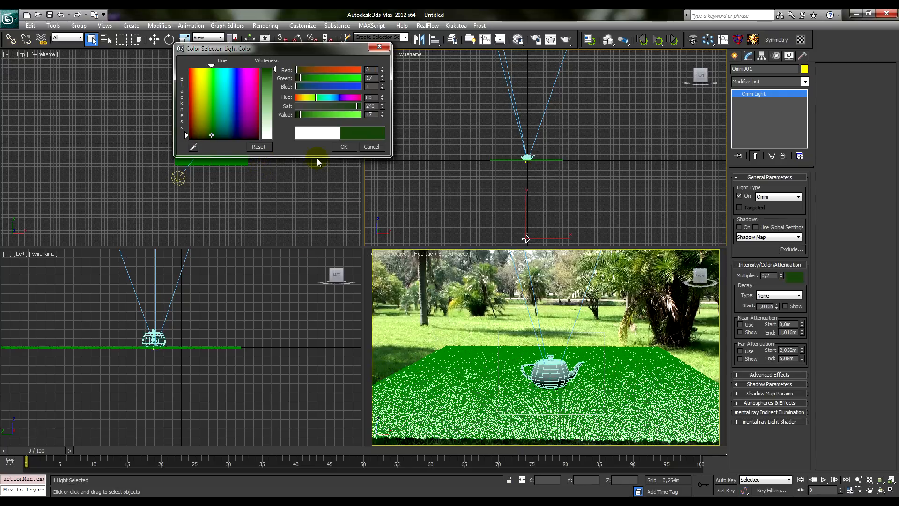
click(341, 146)
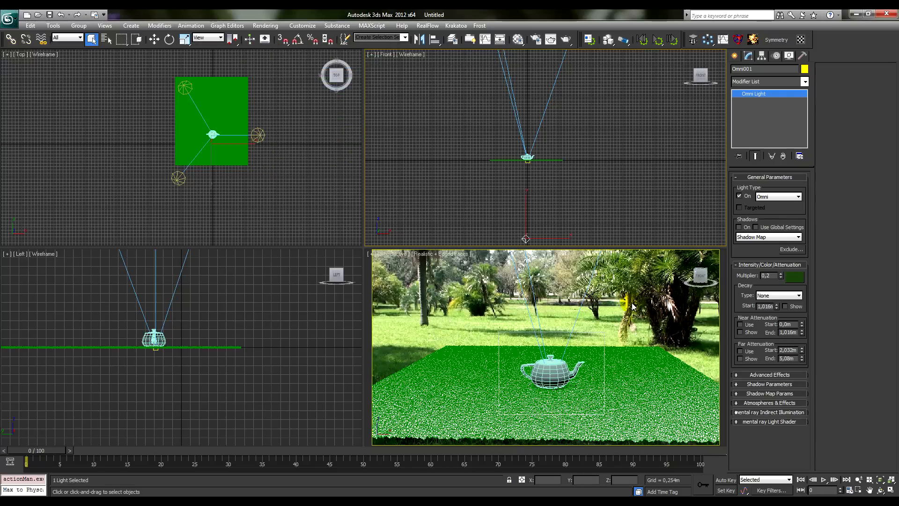
key(shift+q)
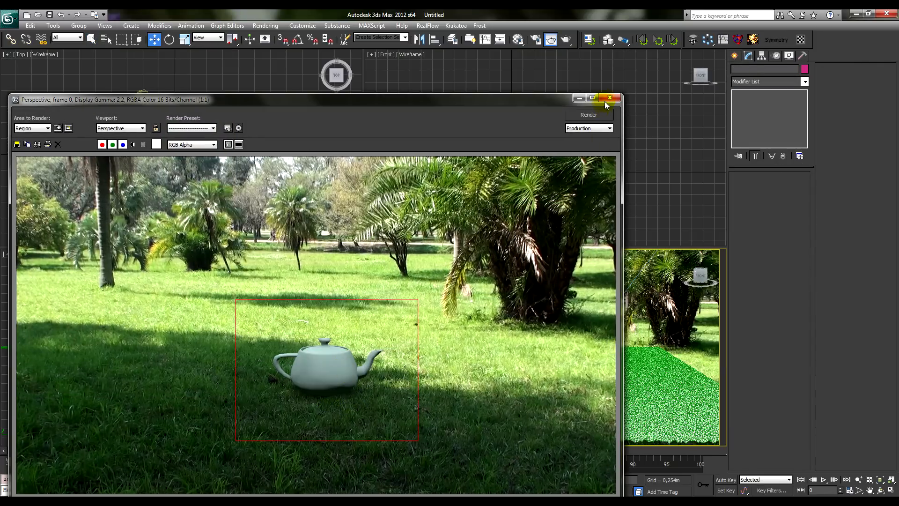
Close the rendered frame and delete the teapot from the scene
click(608, 98)
click(552, 368)
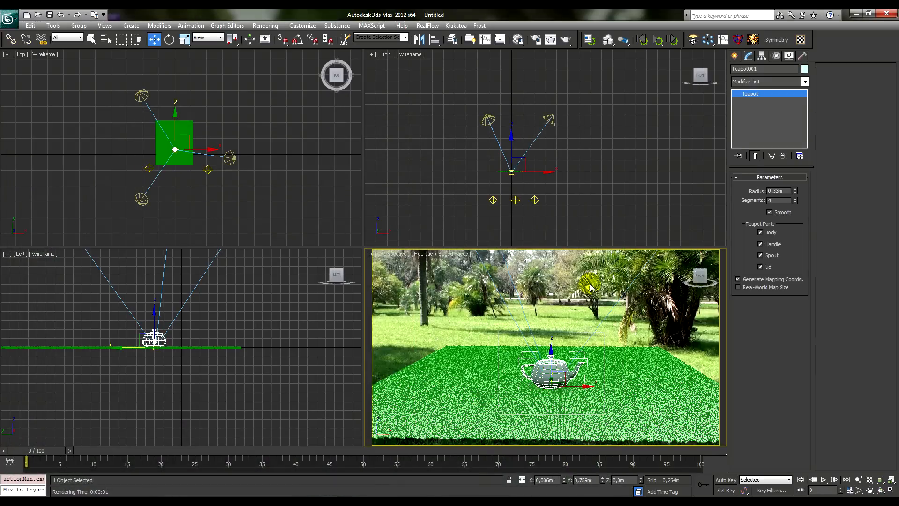
key(Delete)
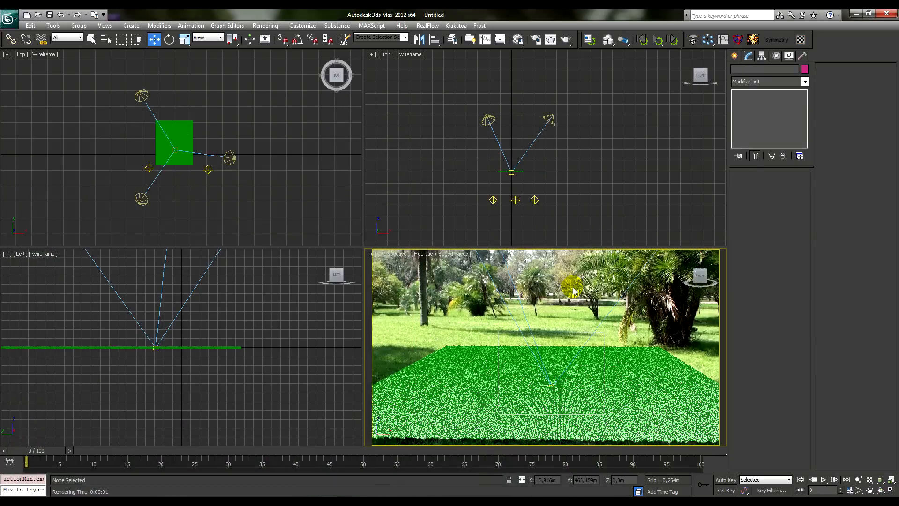
key(F10)
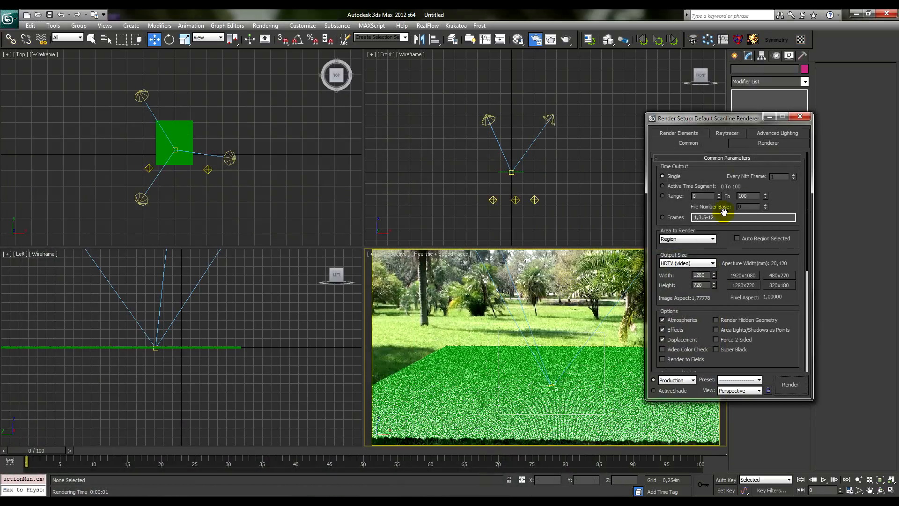
click(801, 117)
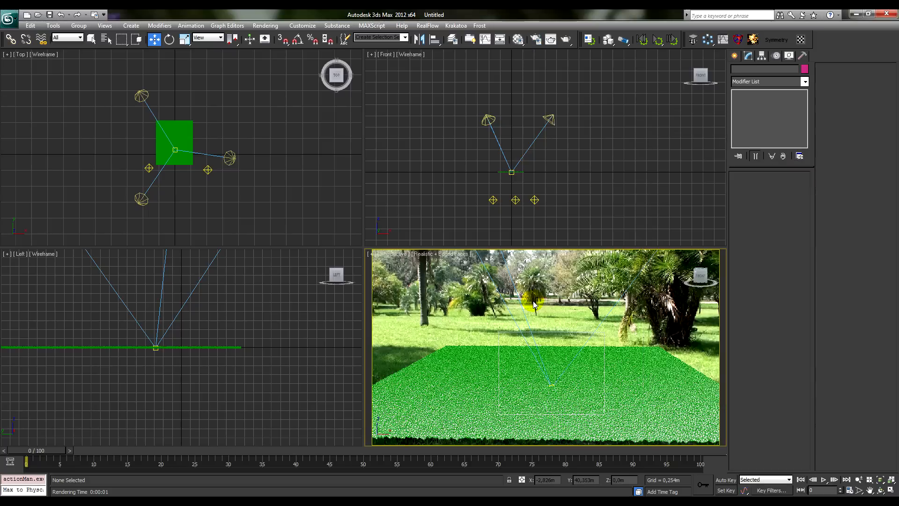
Place a Scotch Pine from the AEC Extended foliage on the ground plane at the spotlights' target in the maximized Perspective view
click(734, 55)
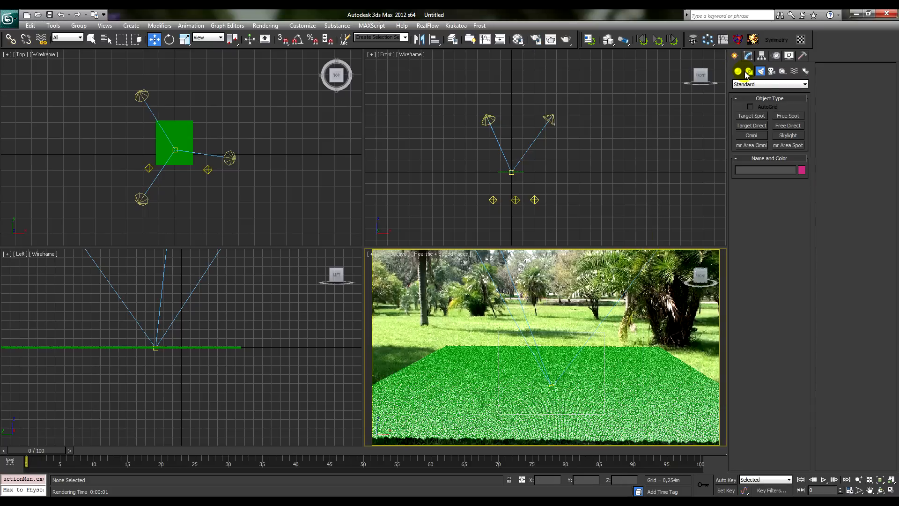
click(738, 70)
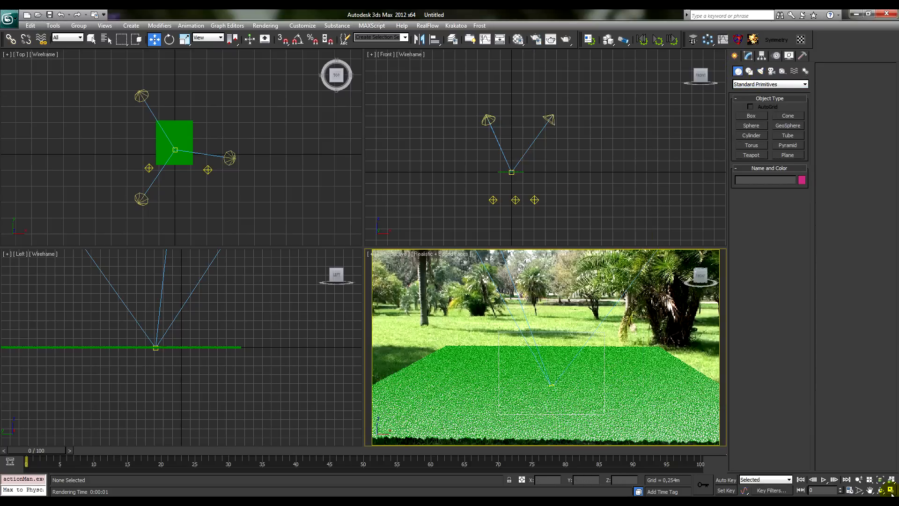
click(890, 490)
click(757, 85)
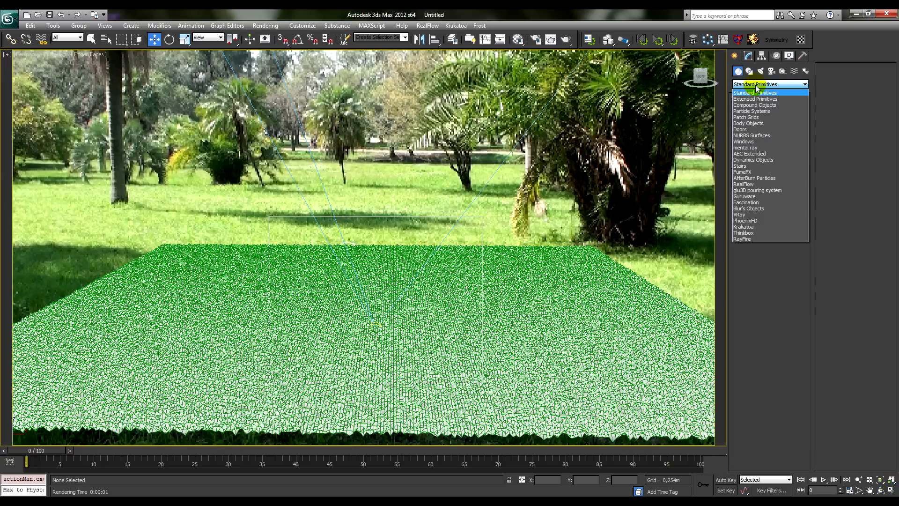
click(752, 154)
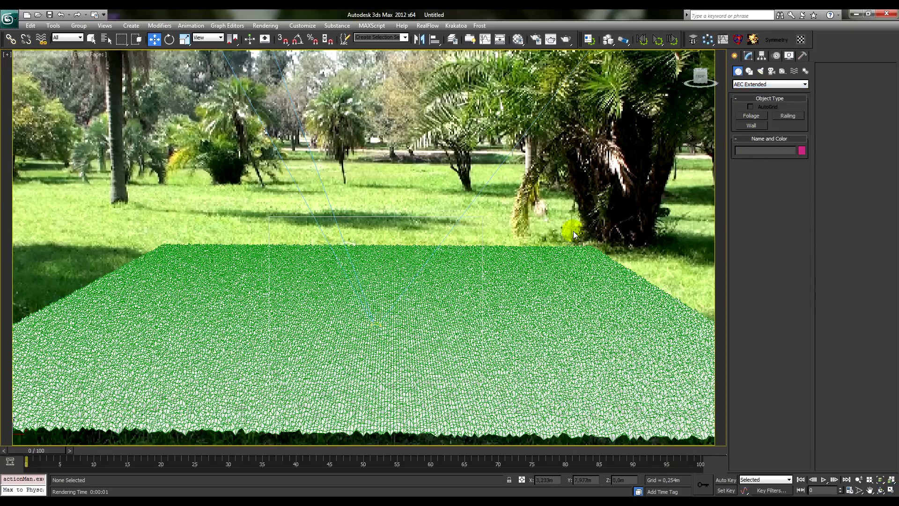
click(759, 87)
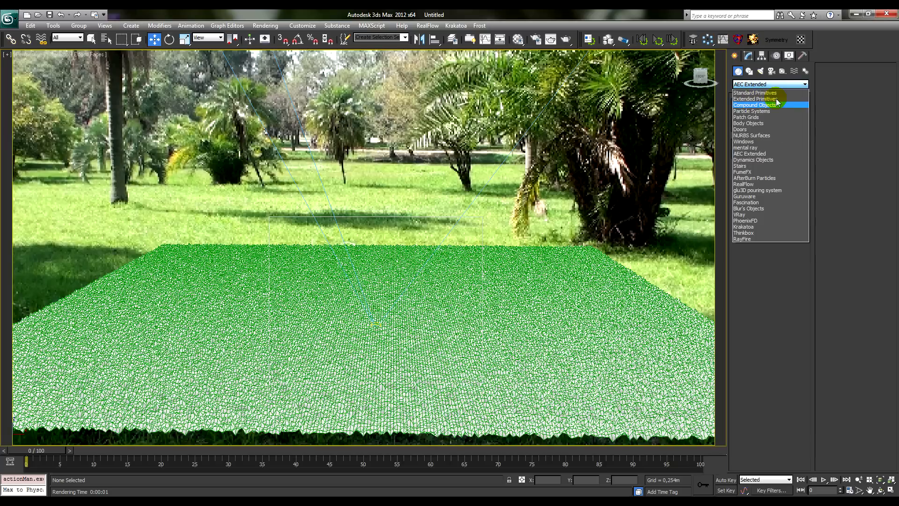
click(757, 154)
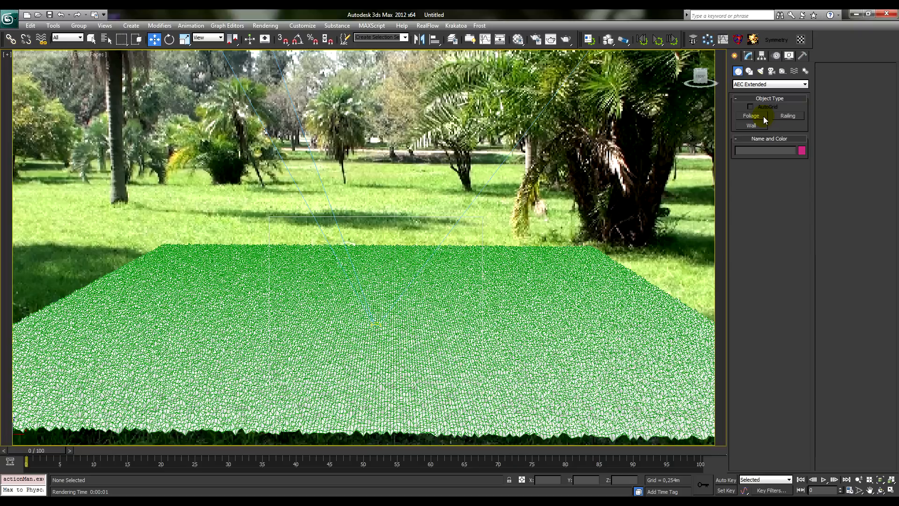
click(764, 115)
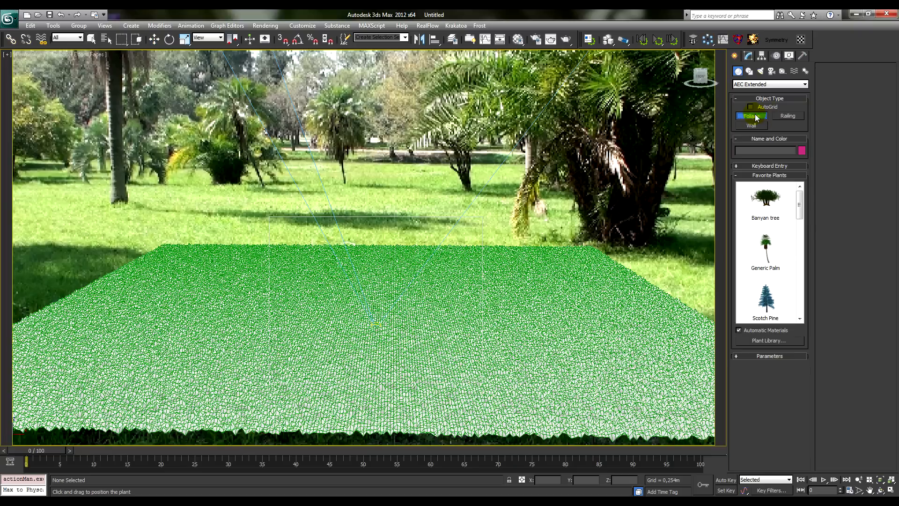
mouse_move(798, 211)
mouse_down()
mouse_move(802, 231)
mouse_move(800, 218)
mouse_up()
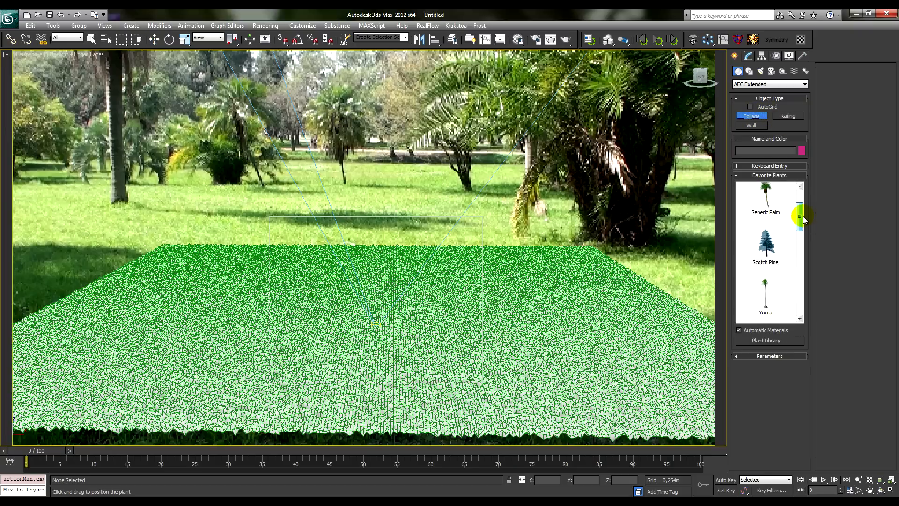
click(763, 263)
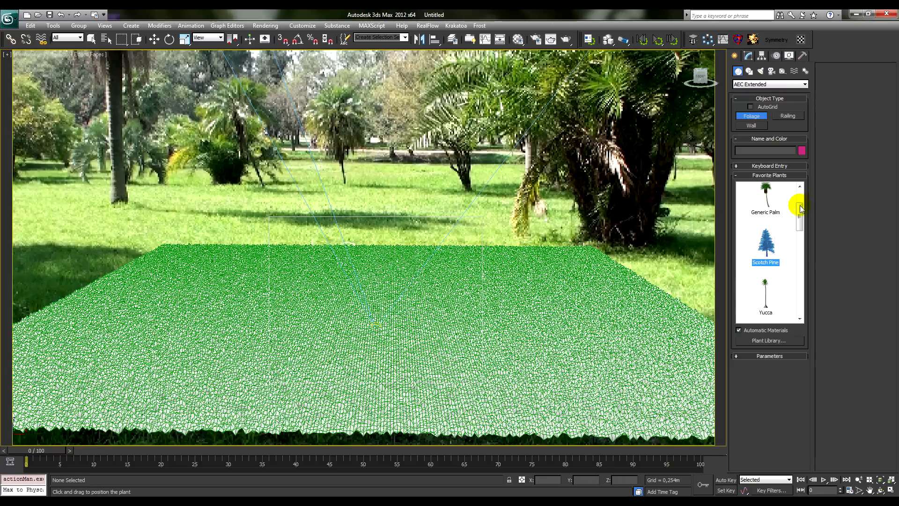
click(378, 324)
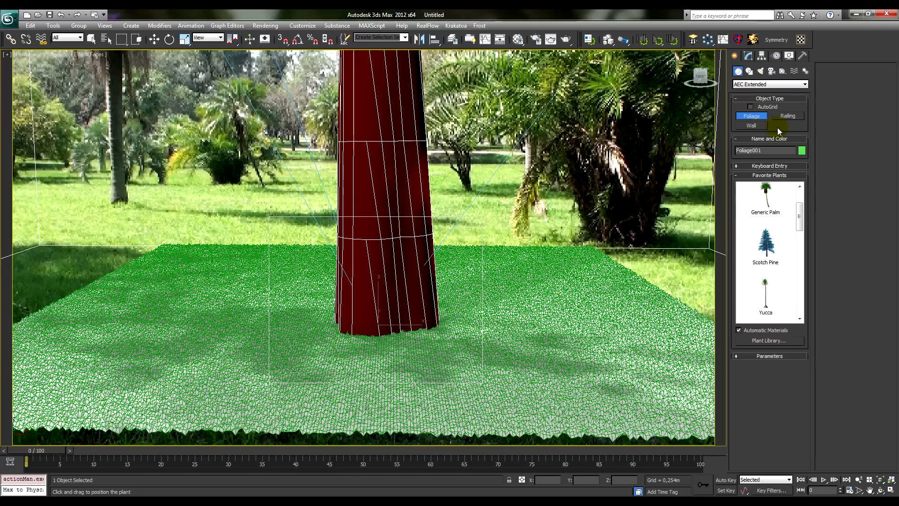
Set the pine's height to 1,524m and deselect it
click(748, 56)
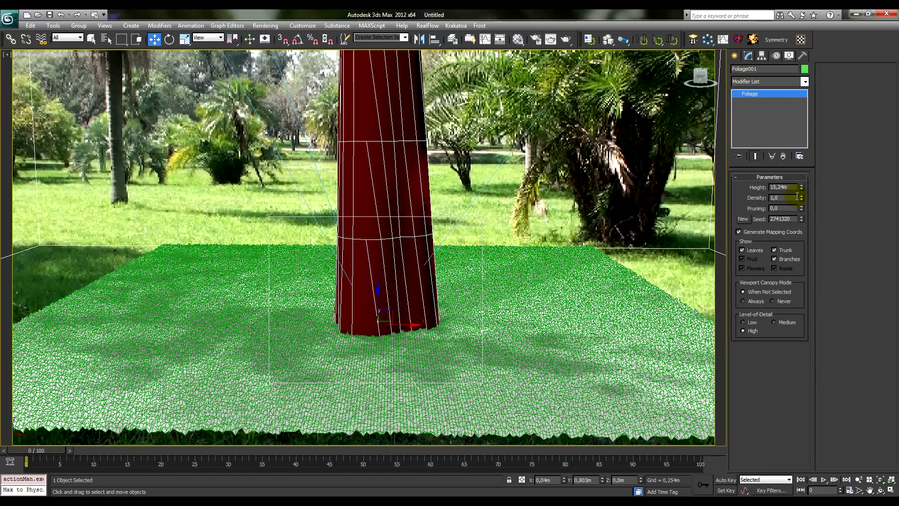
drag(801, 187, 806, 228)
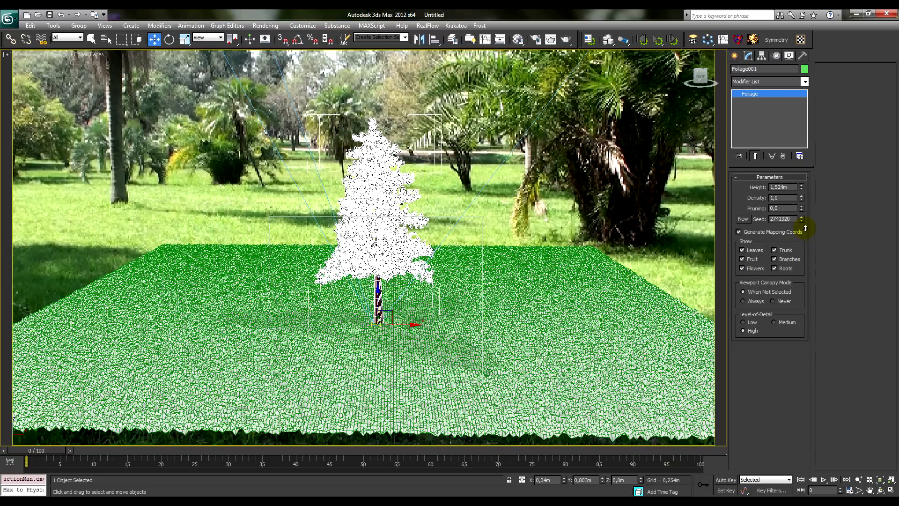
click(563, 191)
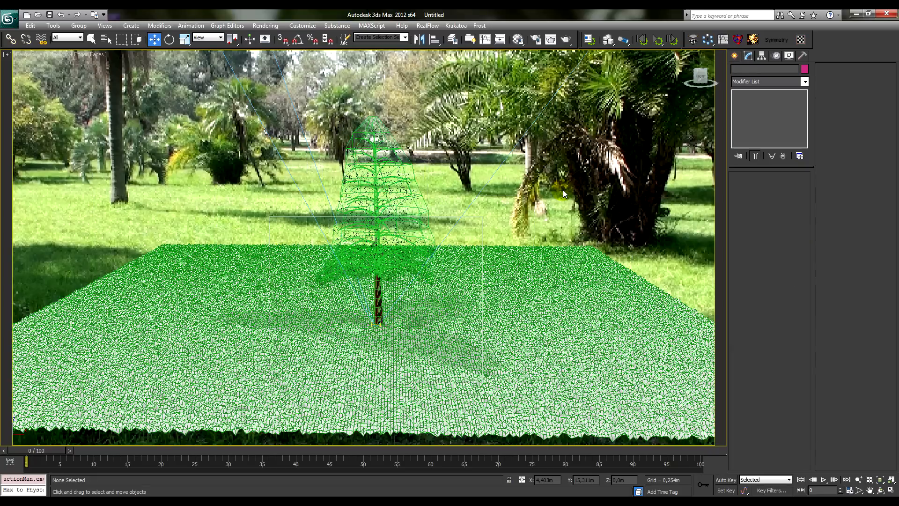
Enlarge the render region upward and to both sides so it encloses the whole pine
click(551, 39)
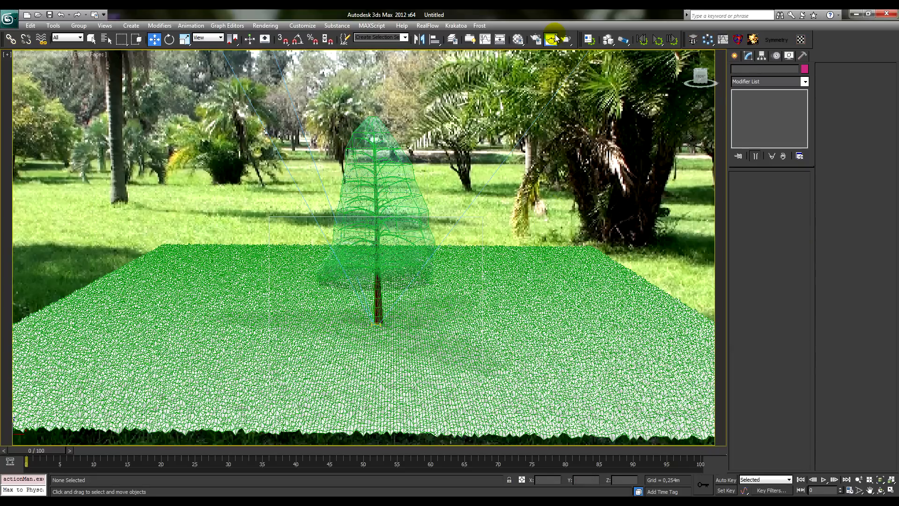
click(34, 128)
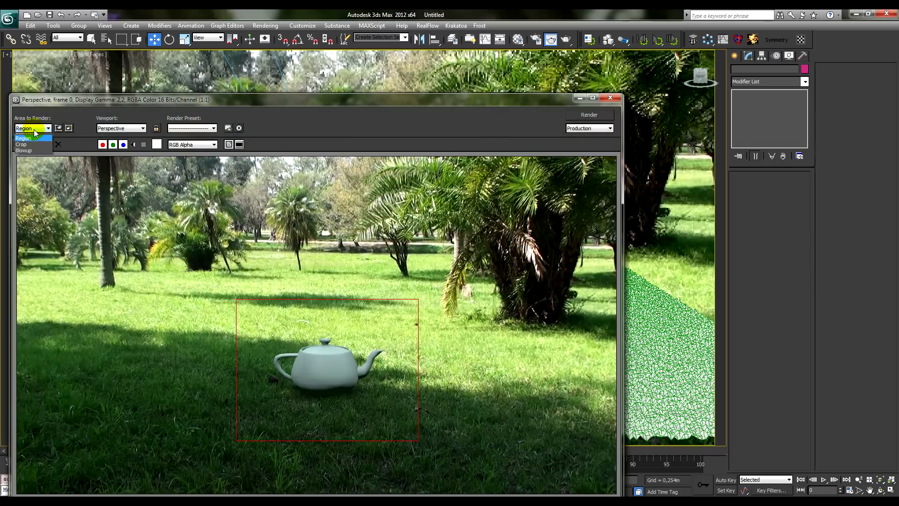
click(23, 149)
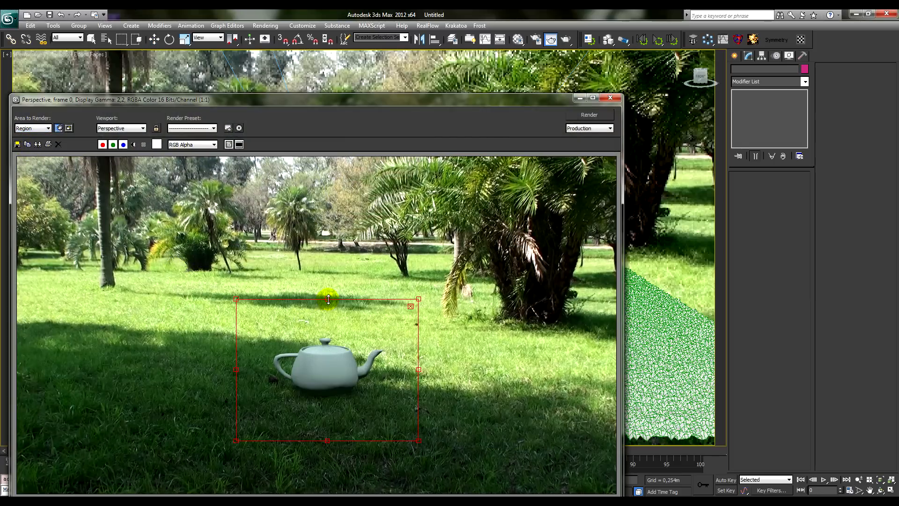
drag(328, 298, 331, 176)
drag(235, 311, 206, 309)
drag(417, 308, 435, 307)
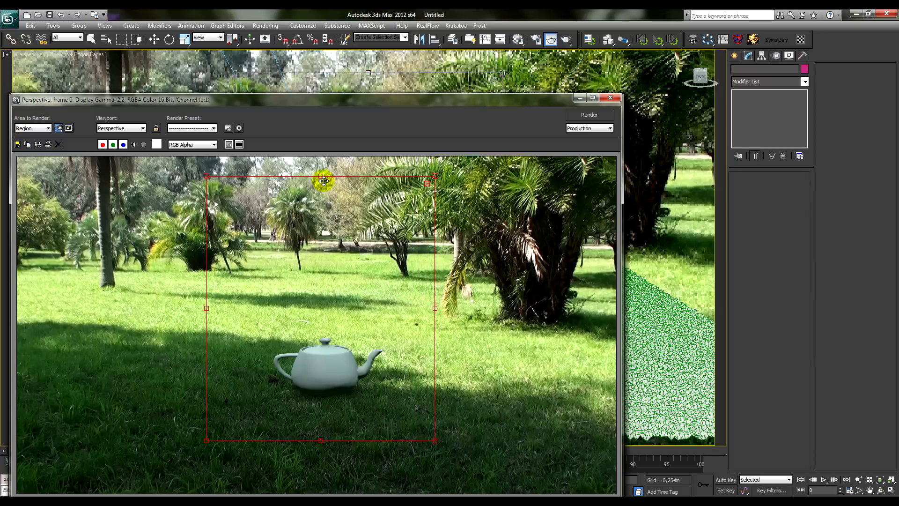
drag(322, 177, 321, 170)
Render the enlarged Perspective region with the pine and close the render settings
click(535, 39)
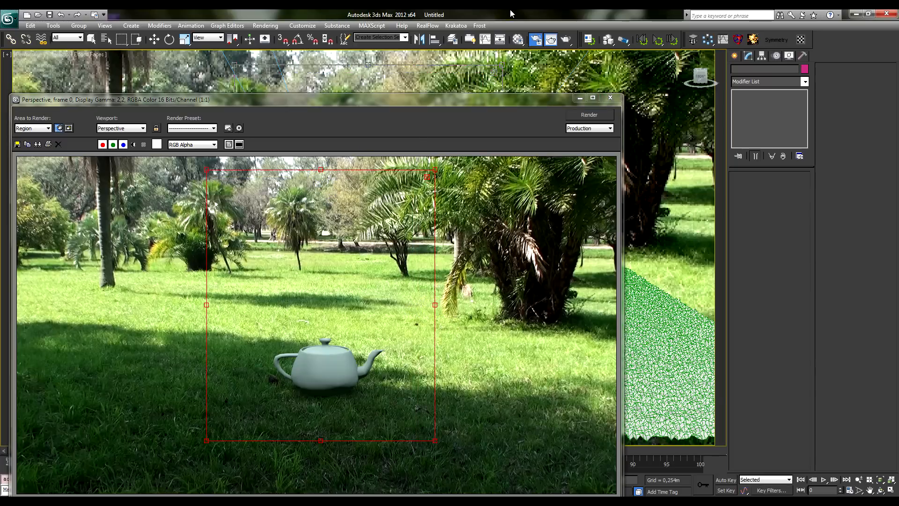
click(789, 382)
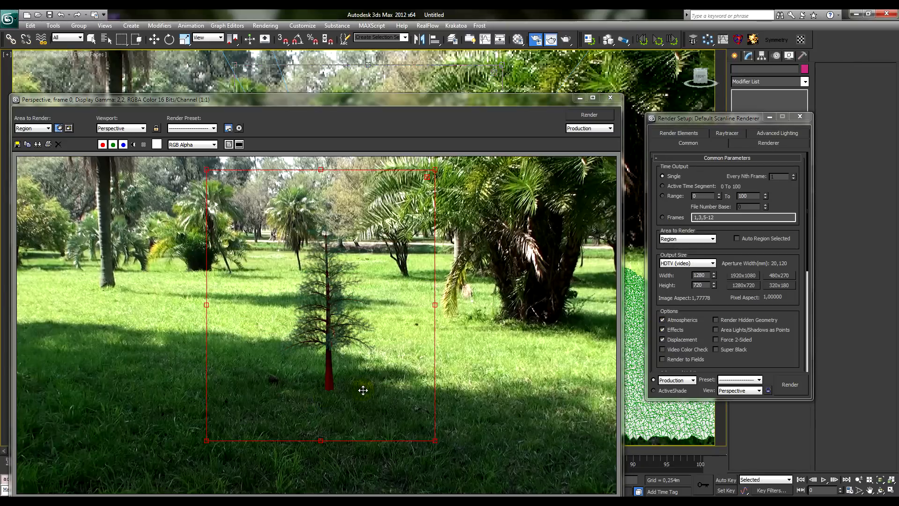
click(799, 118)
Pick the pine's BasicScotchPine material from the viewport into the third, unused Material Editor slot
drag(468, 100, 462, 229)
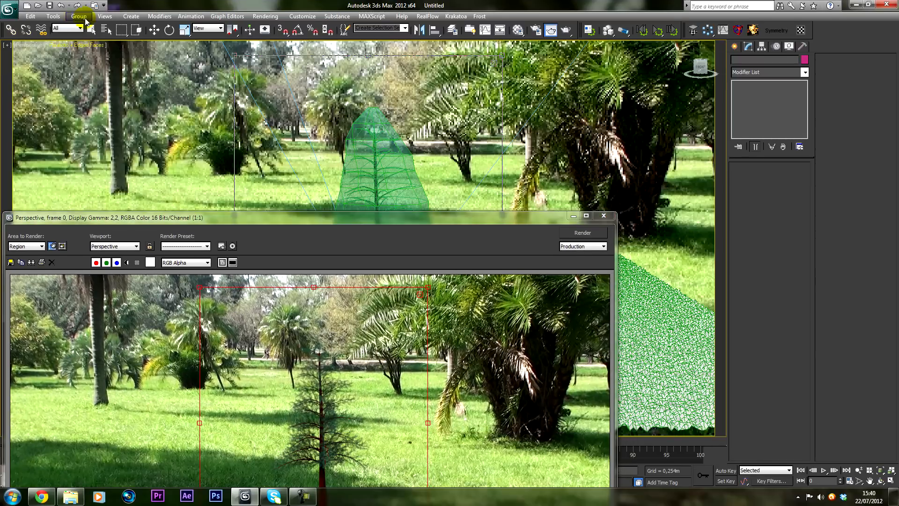
click(92, 39)
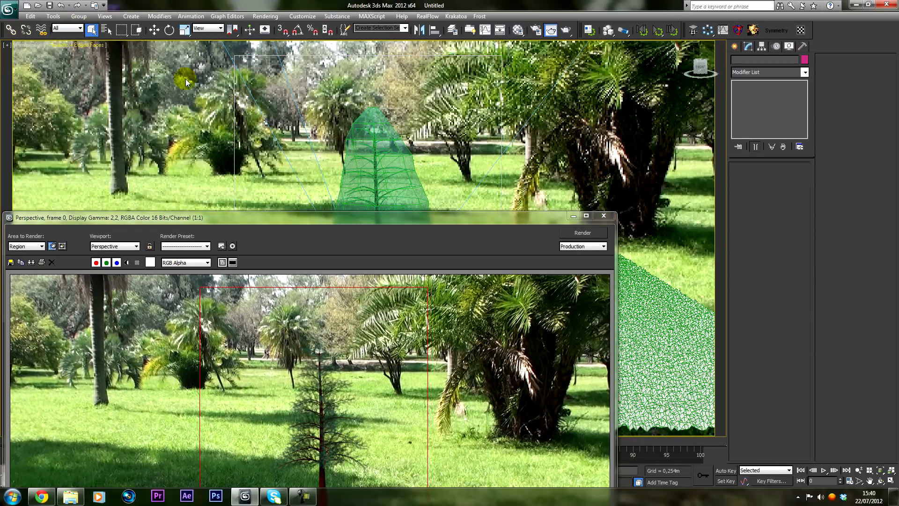
click(375, 152)
key(m)
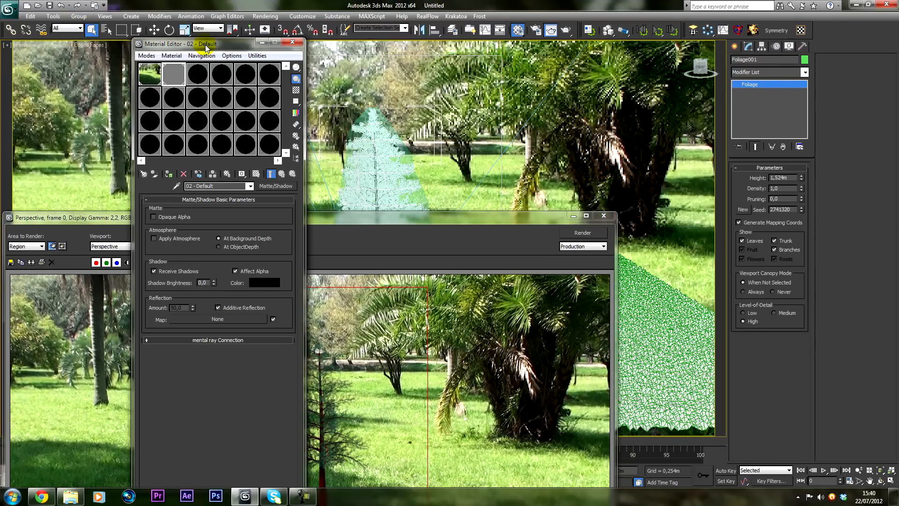
drag(198, 37, 688, 37)
click(685, 68)
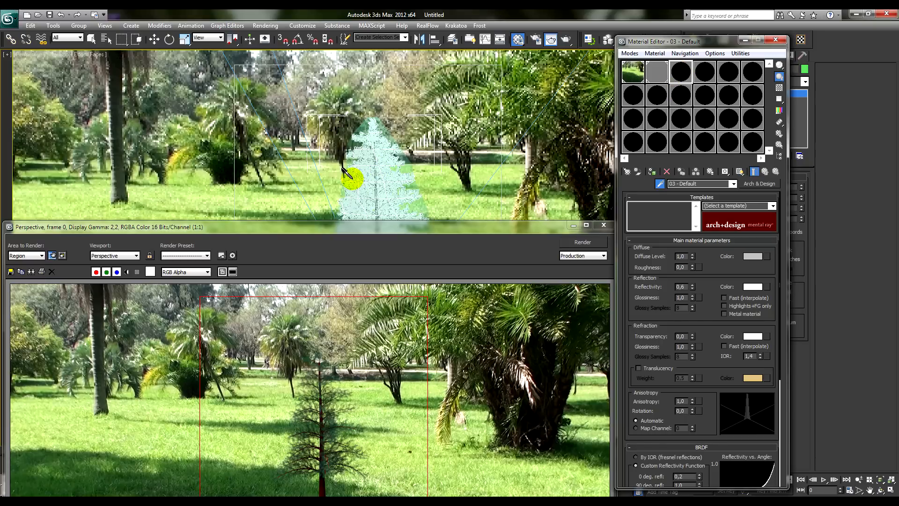
click(377, 169)
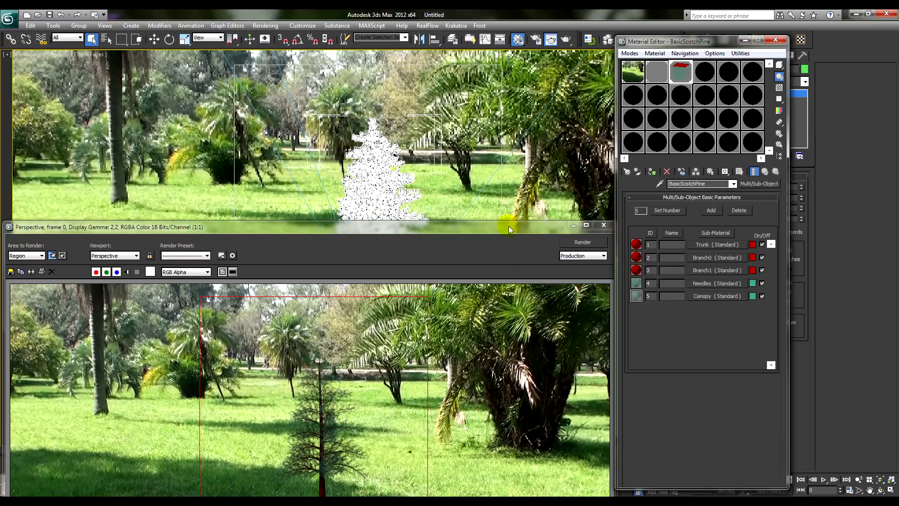
Change the Trunk sub-material's color to a very dark brown with Value 12
drag(508, 228, 498, 82)
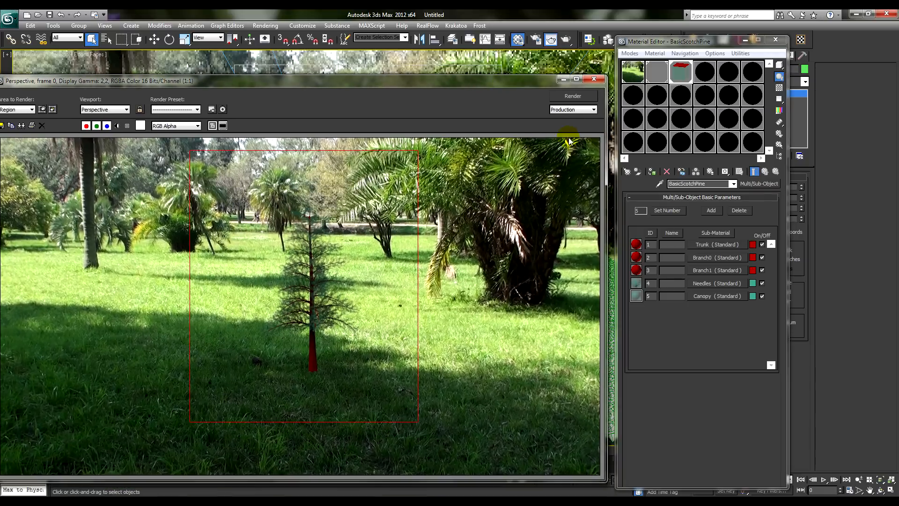
click(730, 283)
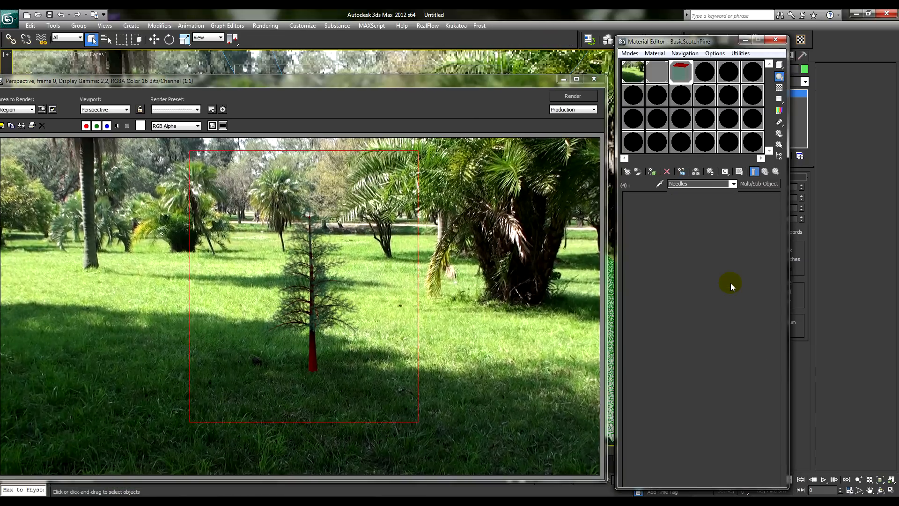
click(766, 172)
click(752, 245)
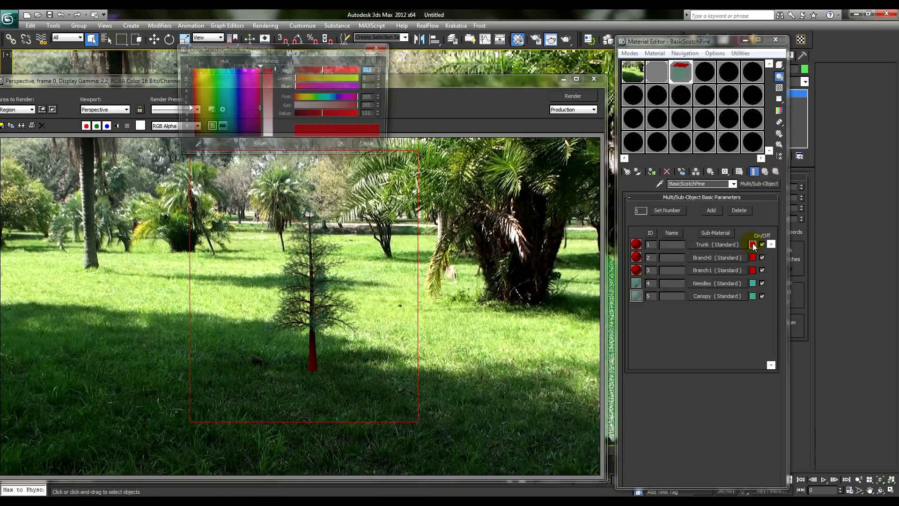
drag(200, 134, 192, 136)
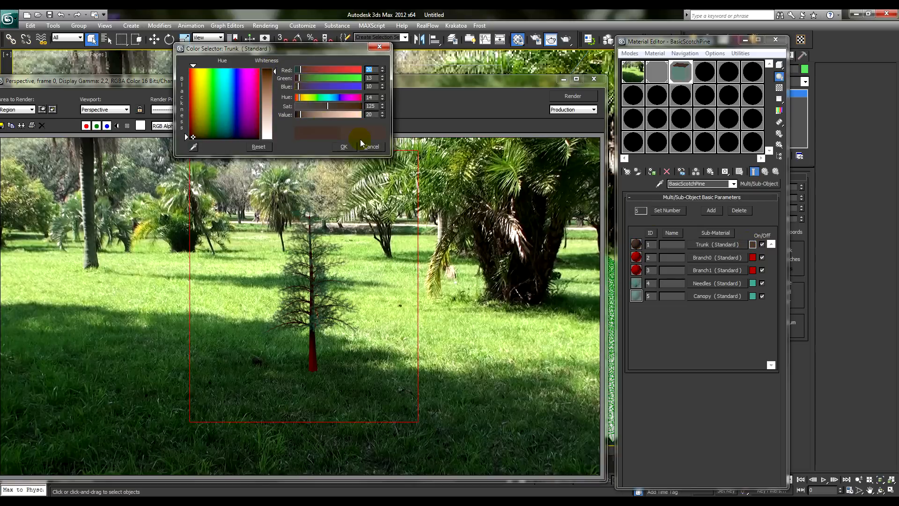
drag(275, 71, 275, 69)
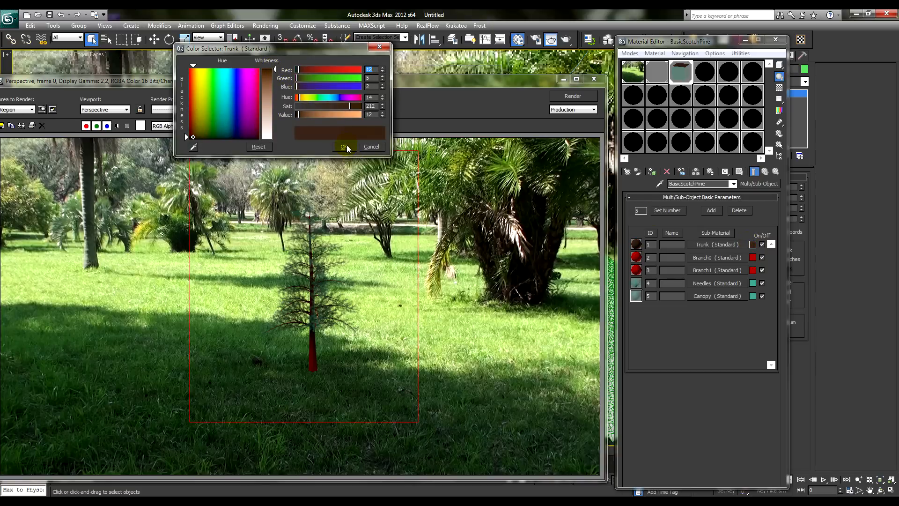
click(344, 147)
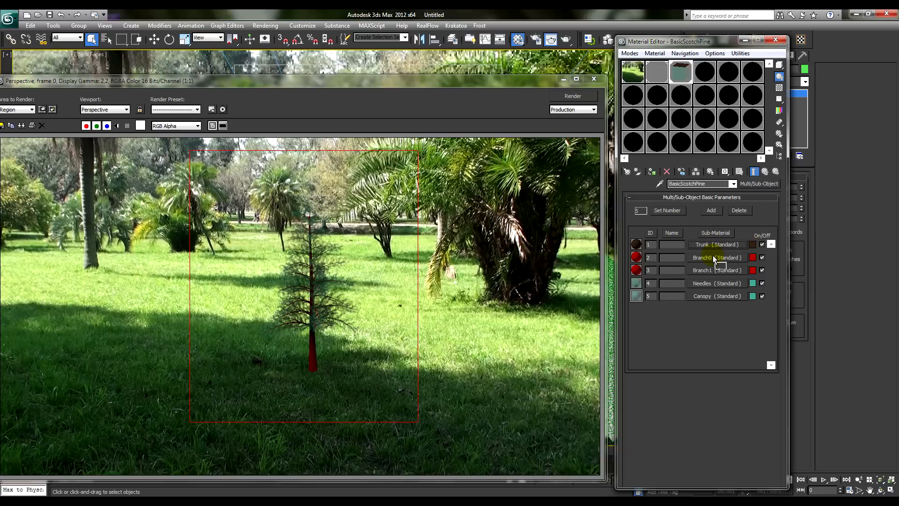
Replace the Branch0 and Branch1 sub-materials with instances of the Trunk sub-material
drag(713, 254, 729, 268)
click(687, 294)
click(688, 295)
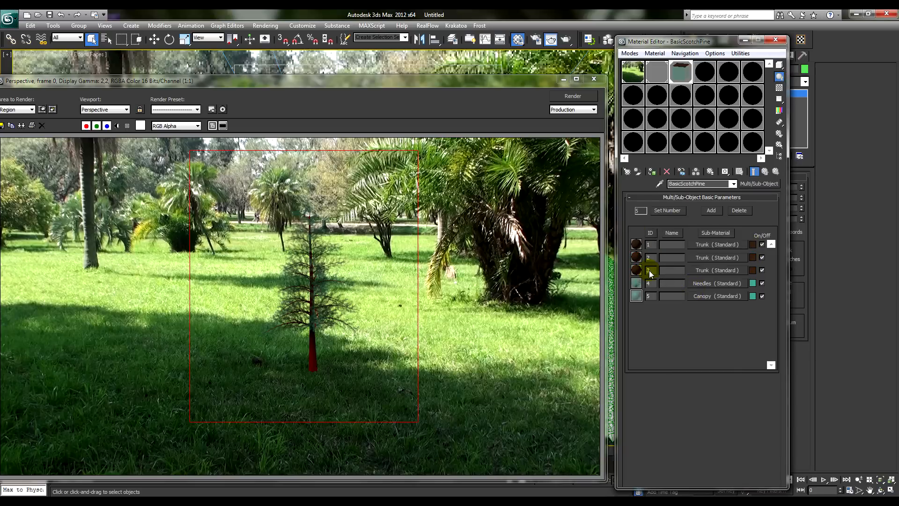
Lighten the brown color shared by the instanced Trunk sub-materials
click(753, 270)
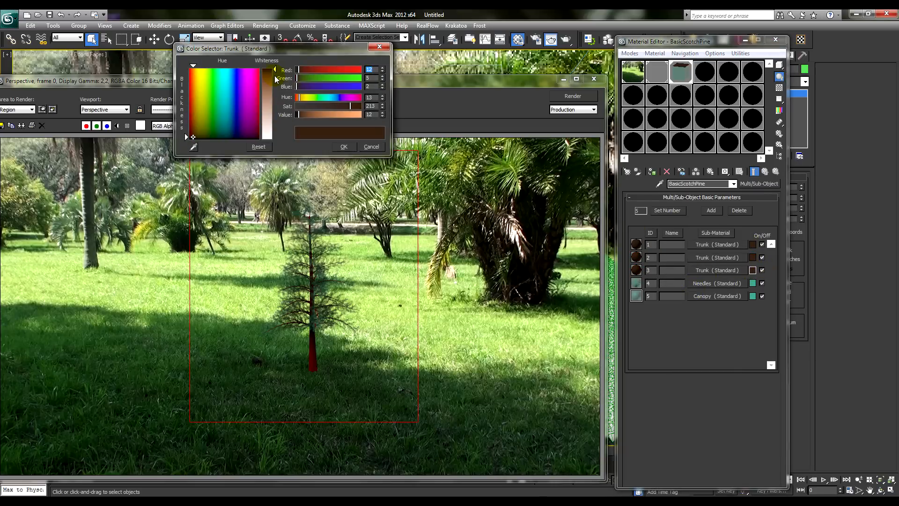
drag(192, 137, 193, 130)
click(354, 147)
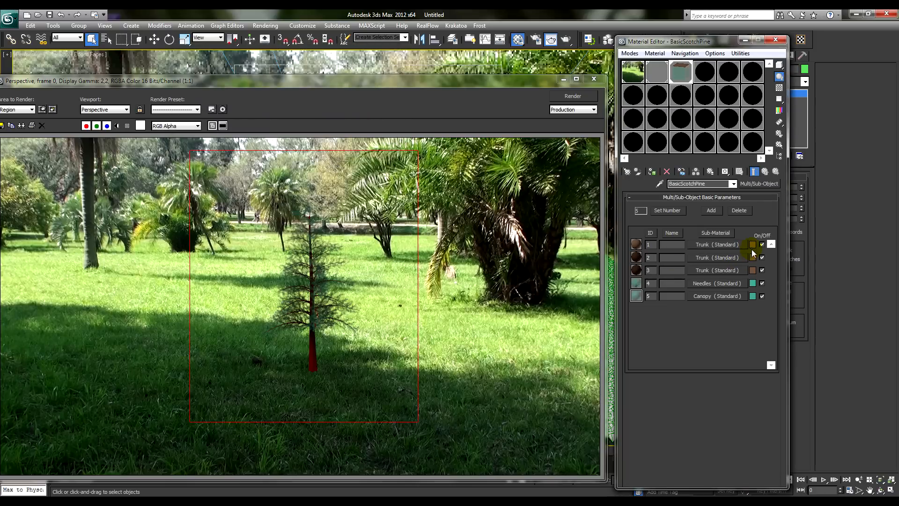
Change the Canopy sub-material's color to a dark green with Hue 77, Saturation 255 and Value 45
click(753, 296)
drag(213, 125, 211, 127)
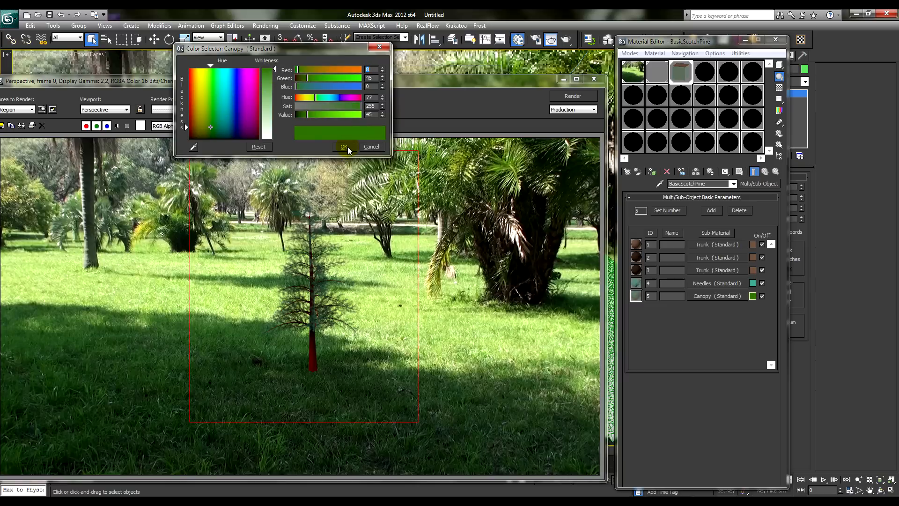
Sample greens from the background palm foliage for the Canopy and Needles diffuse colors, giving Needles RGB 94, 127, 38
click(193, 147)
click(491, 157)
click(344, 146)
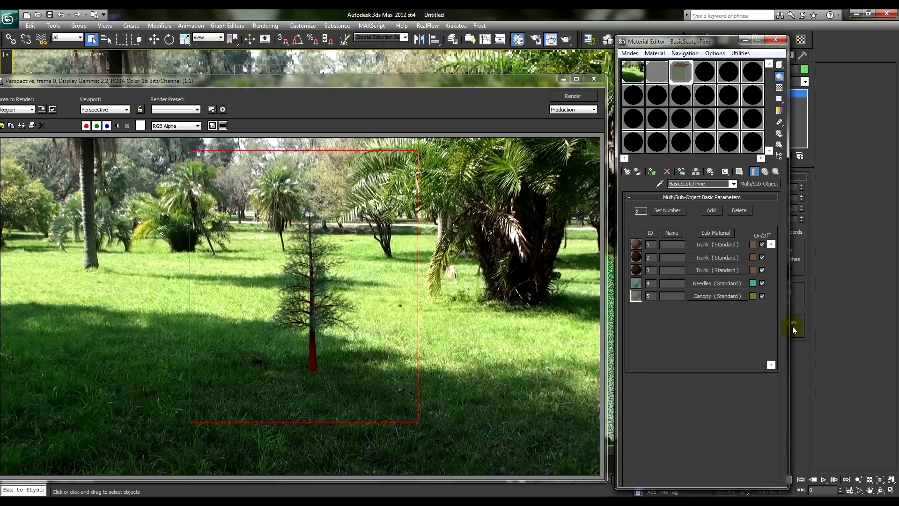
click(752, 284)
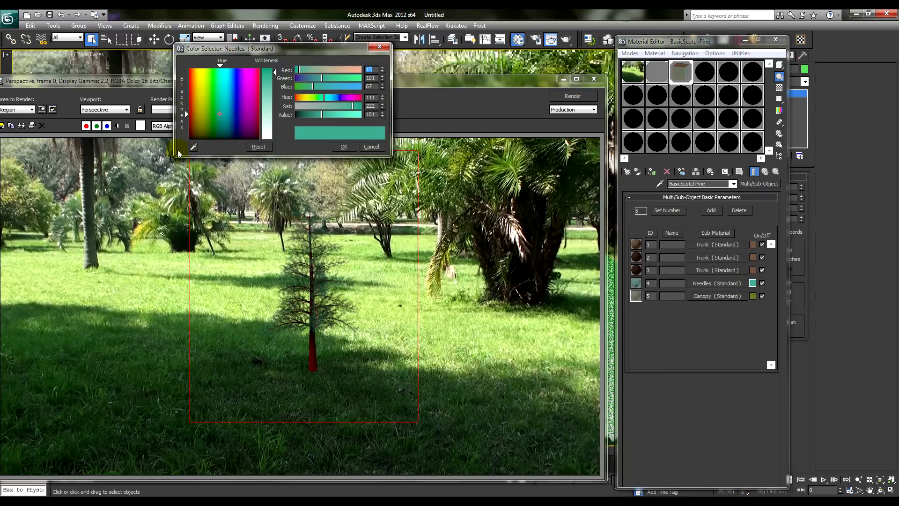
click(193, 147)
click(496, 166)
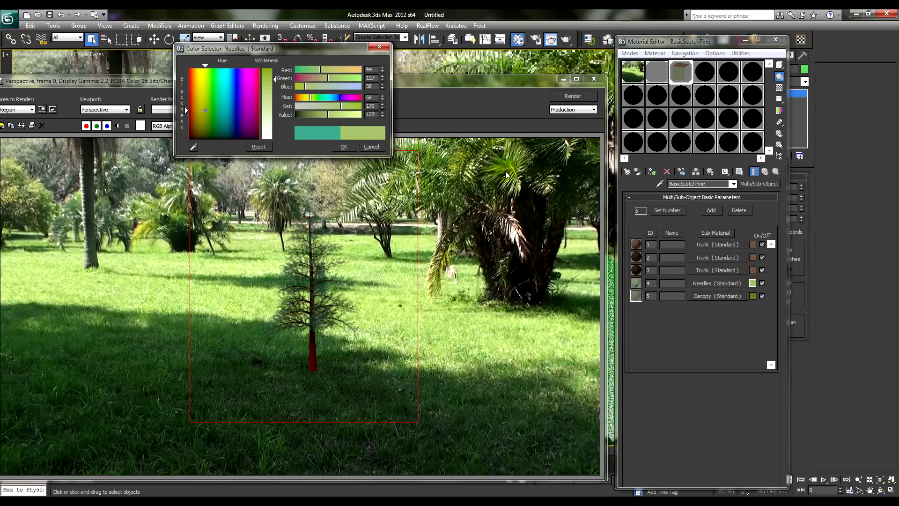
click(343, 146)
Copy the Canopy color to Needles, and copy the whole Canopy sub-material into the Needles slot as an instance
drag(752, 283, 752, 296)
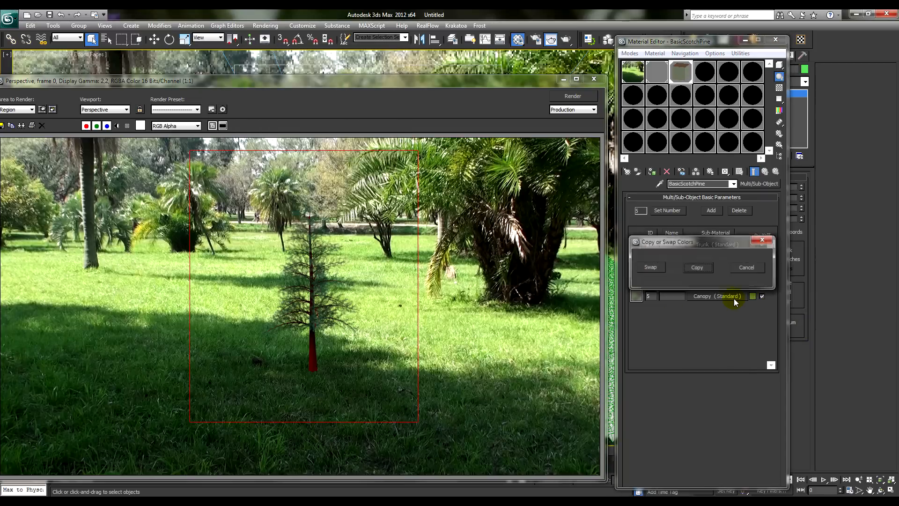
click(697, 267)
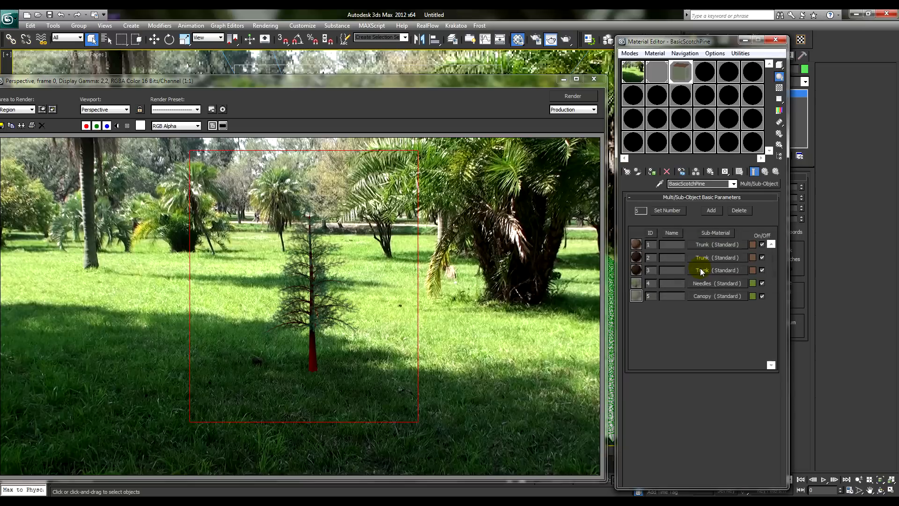
drag(721, 283, 721, 284)
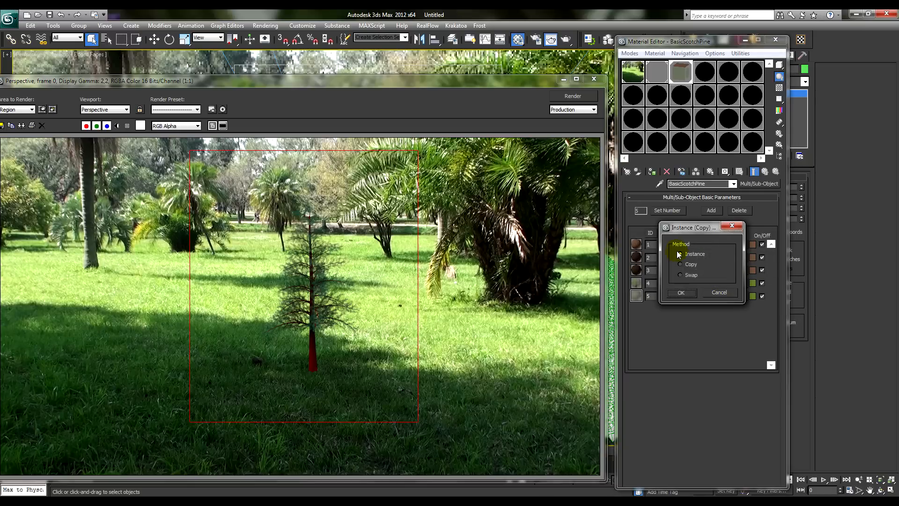
click(688, 291)
Set the opacity of the sub-material in slot 4 to 100 and render the perspective region
click(718, 283)
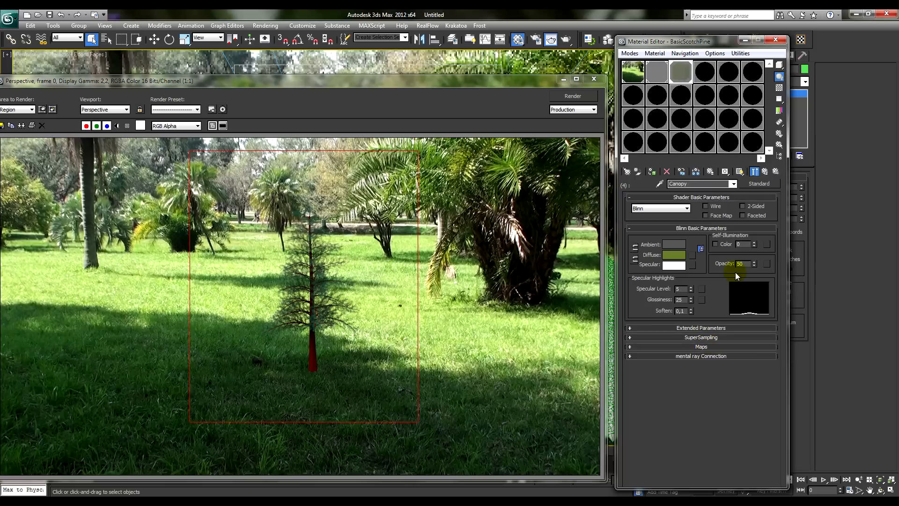
double_click(682, 77)
click(756, 141)
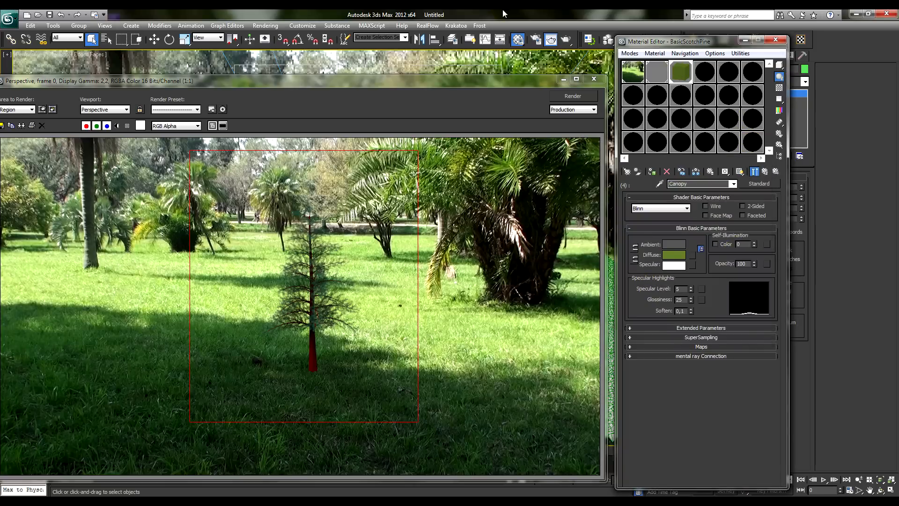
key(shift+q)
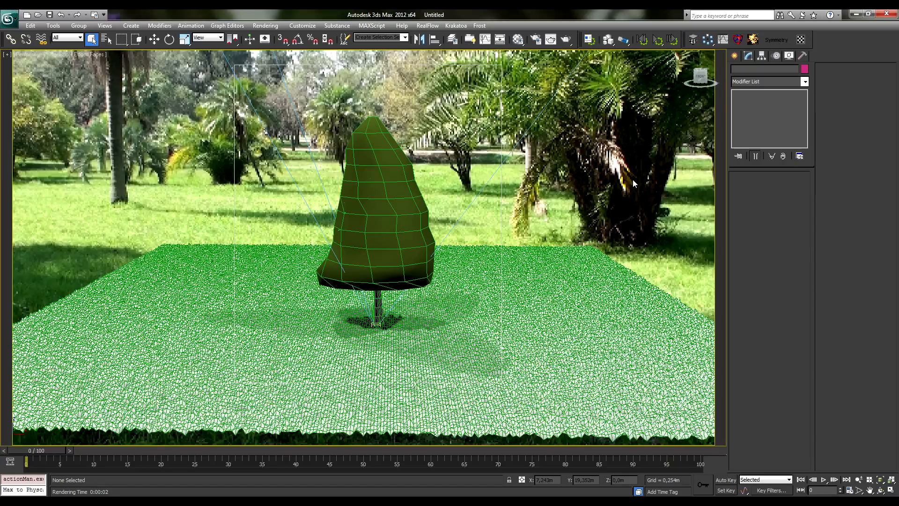
Delete the three omni lights below the ground and the two spotlights left of the tree in the Front view
click(890, 490)
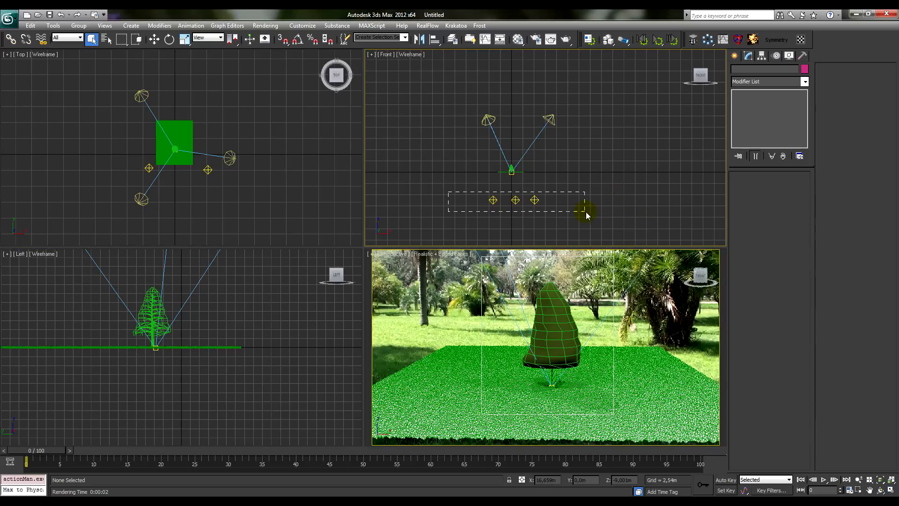
drag(585, 211, 586, 212)
key(Delete)
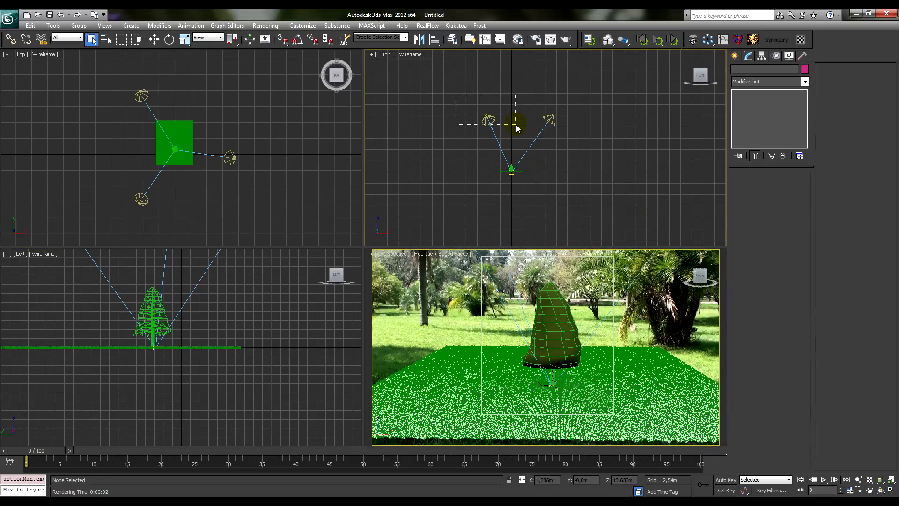
drag(516, 125, 516, 125)
key(Delete)
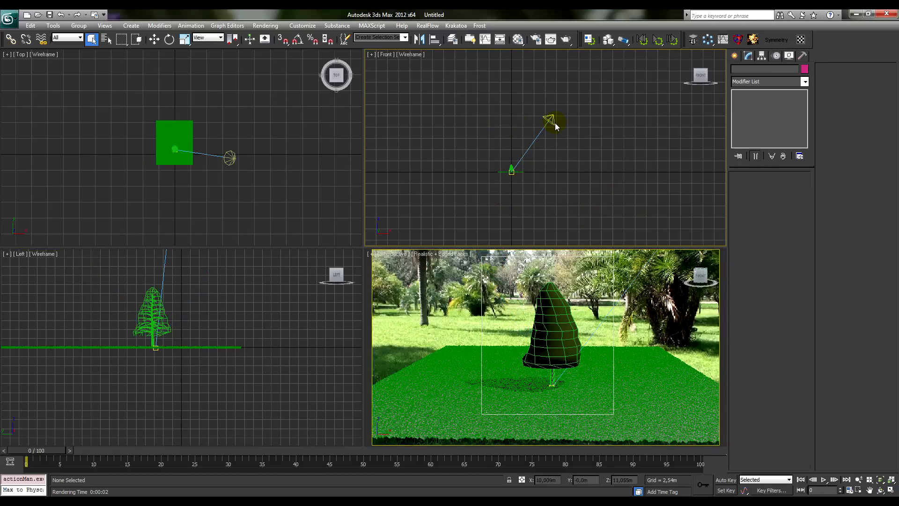
Move the remaining target spotlight directly above the tree, to about X 0.18 m and Z 20 m
click(555, 123)
key(w)
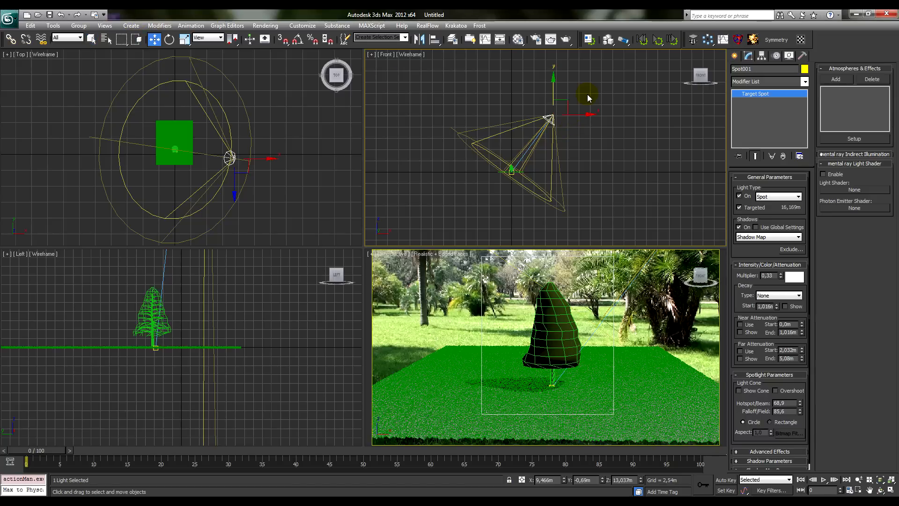
drag(566, 101, 529, 68)
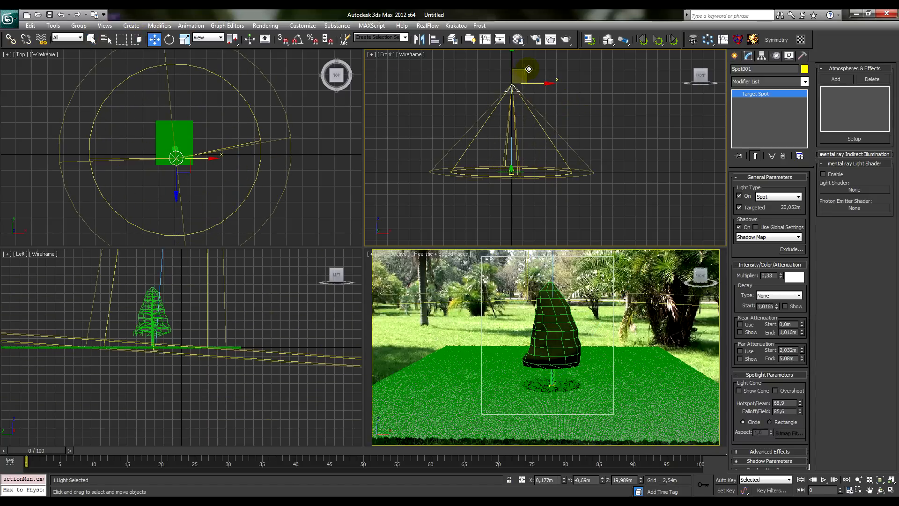
Hide the edged faces in the enlarged perspective view and render the tree lit by the single spotlight
right_click(651, 281)
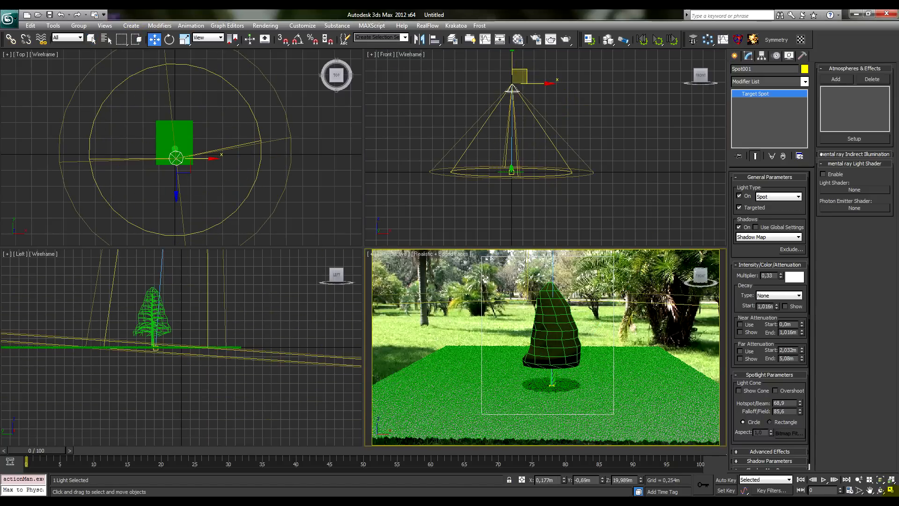
click(891, 490)
key(F4)
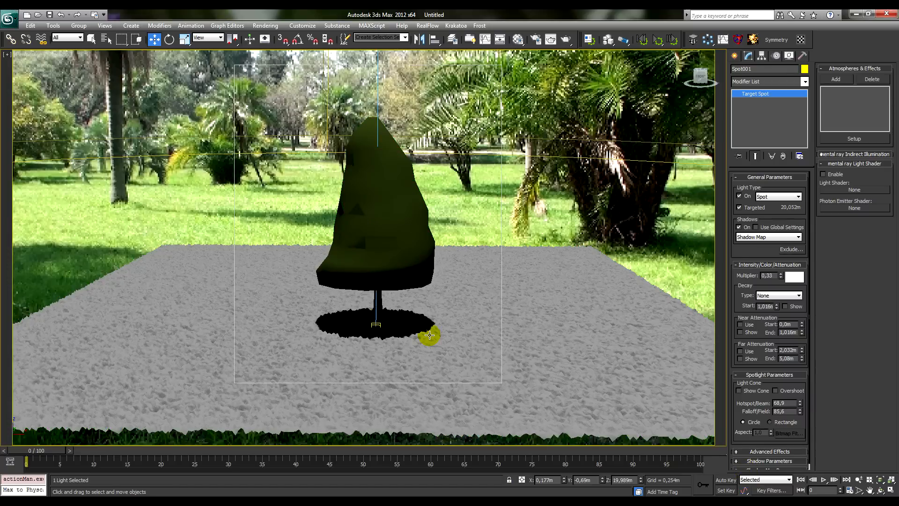
key(shift+q)
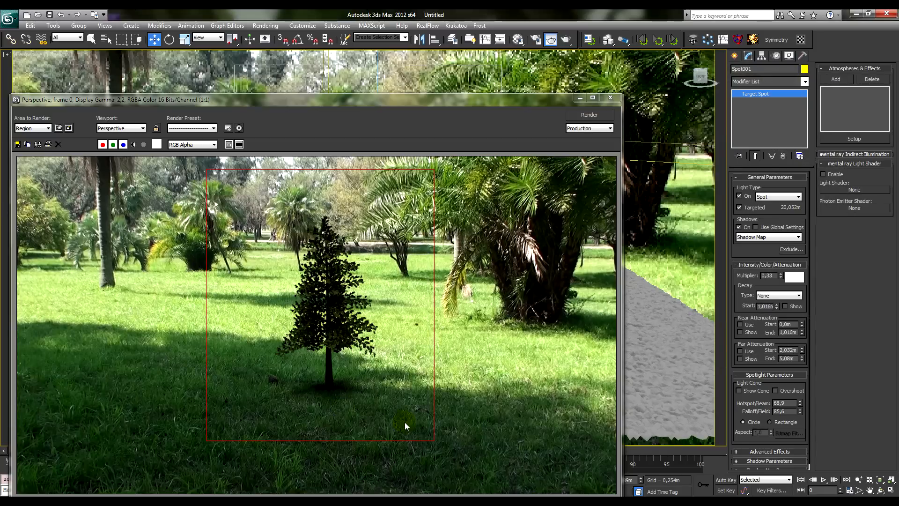
click(611, 98)
Create a standard omni light in the Top view at about X -13 m, Y -14.9 m
click(890, 489)
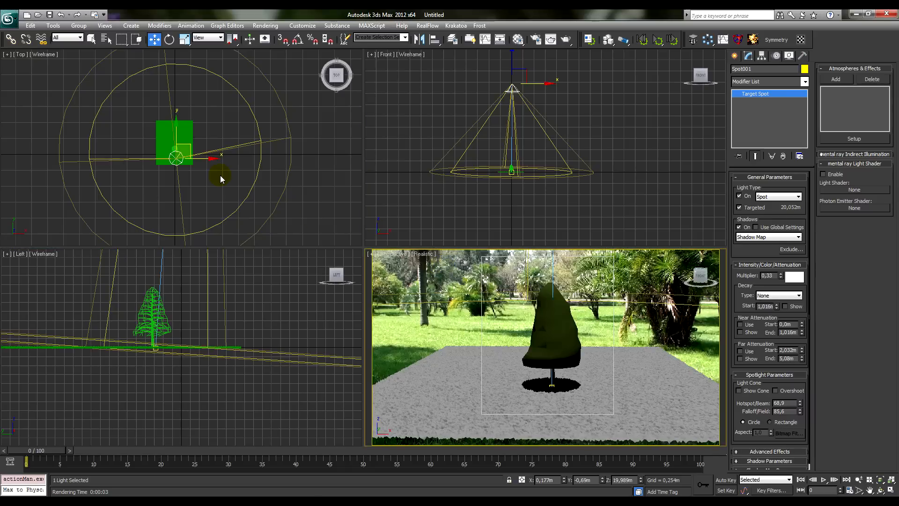
scroll(276, 173, down, 5)
click(285, 185)
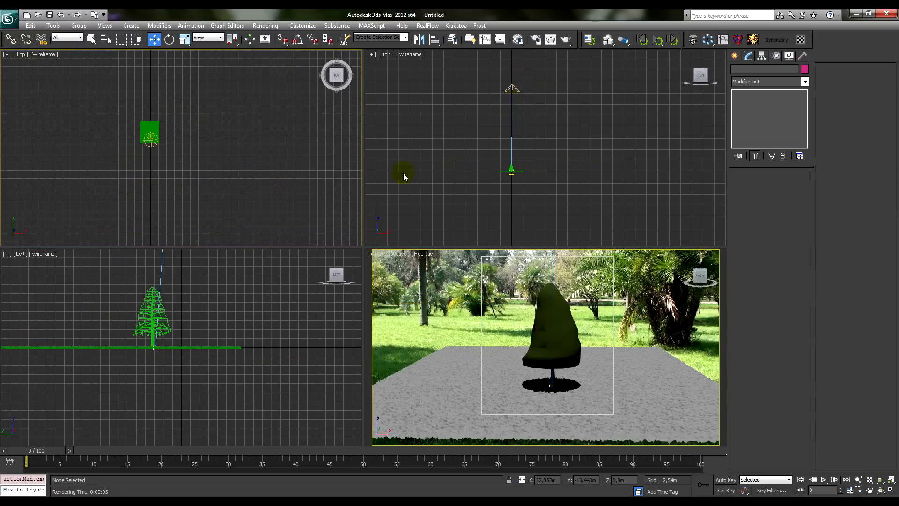
click(734, 56)
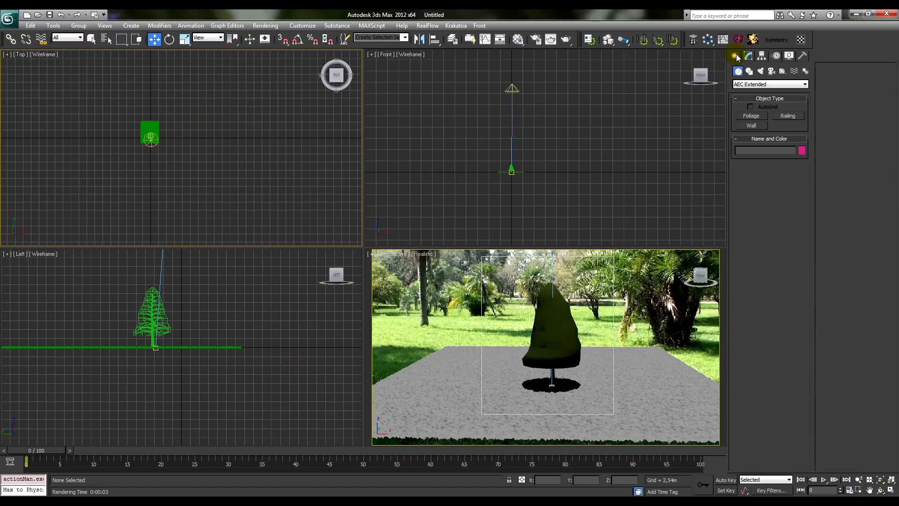
click(760, 72)
click(754, 135)
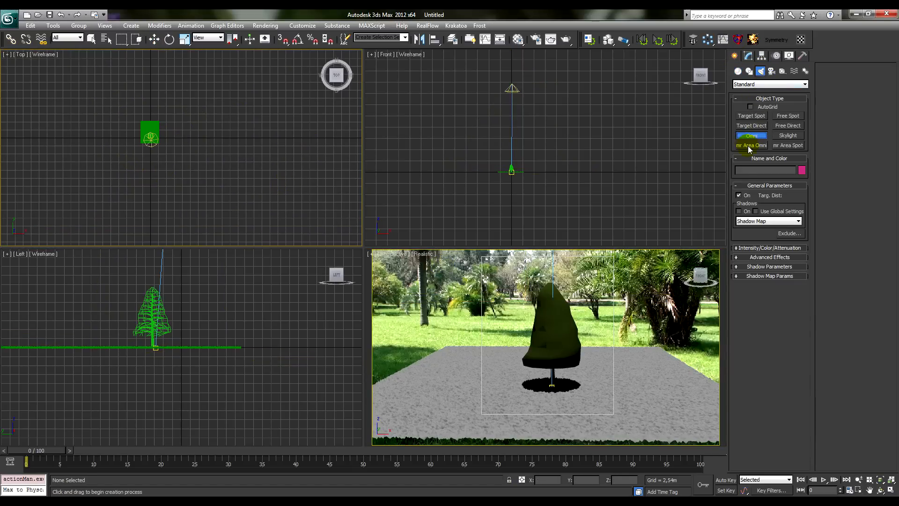
right_click(184, 140)
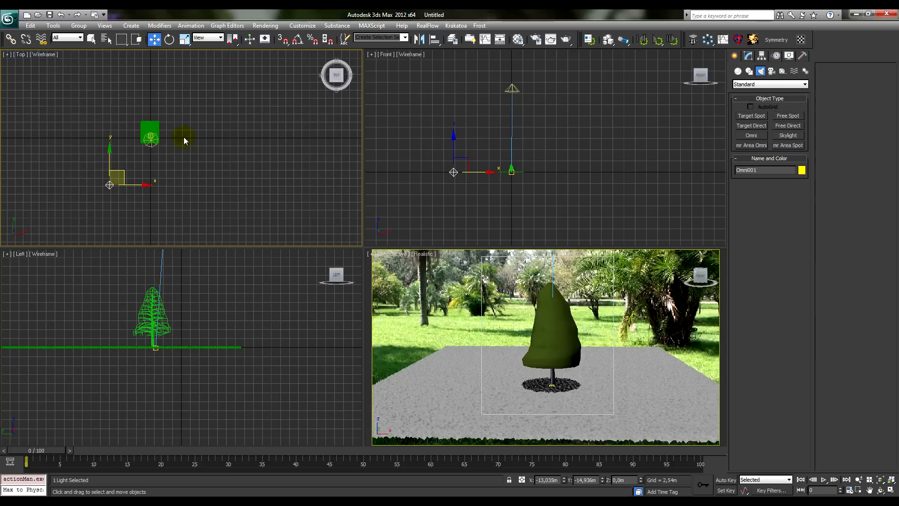
Clone the omni light as two instances, at about X 11.3 m, Y -14.9 m and X 0.14 m, Y 18.2 m
mouse_move(144, 184)
shift+mouse_down()
mouse_move(220, 184)
mouse_move(186, 185)
shift+mouse_up()
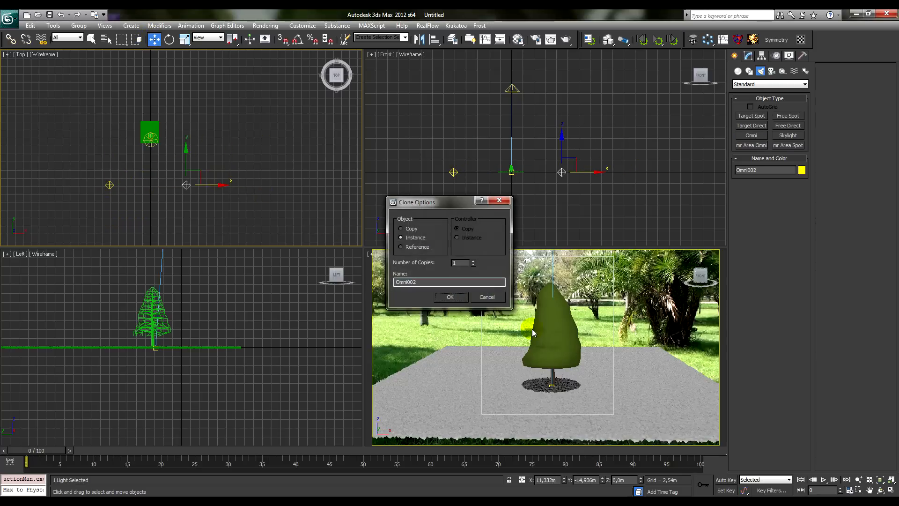
click(450, 297)
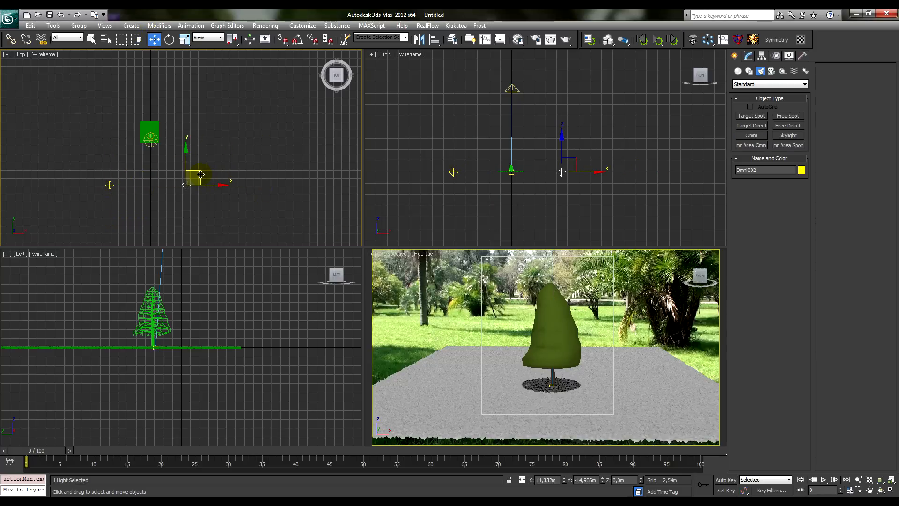
shift+drag(200, 174, 165, 69)
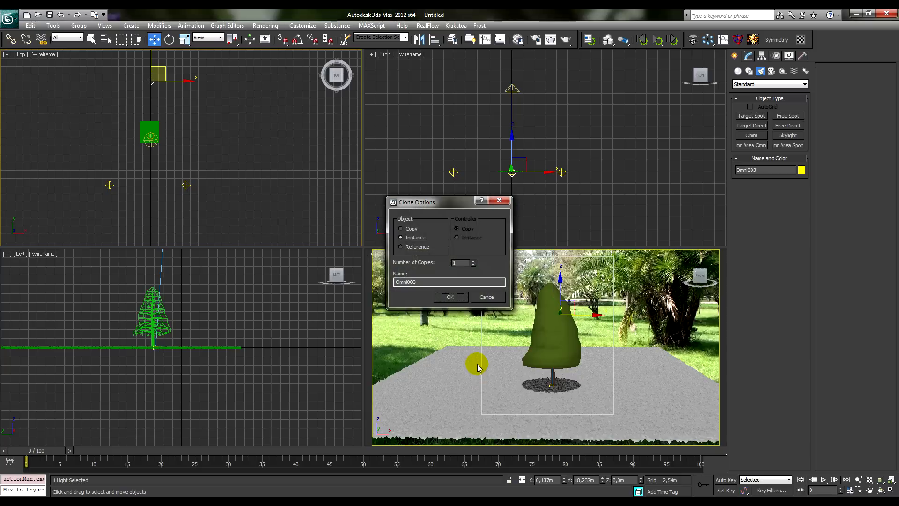
click(450, 297)
Render the perspective region, turn on shadows for the instanced omni lights, and render it again
right_click(647, 327)
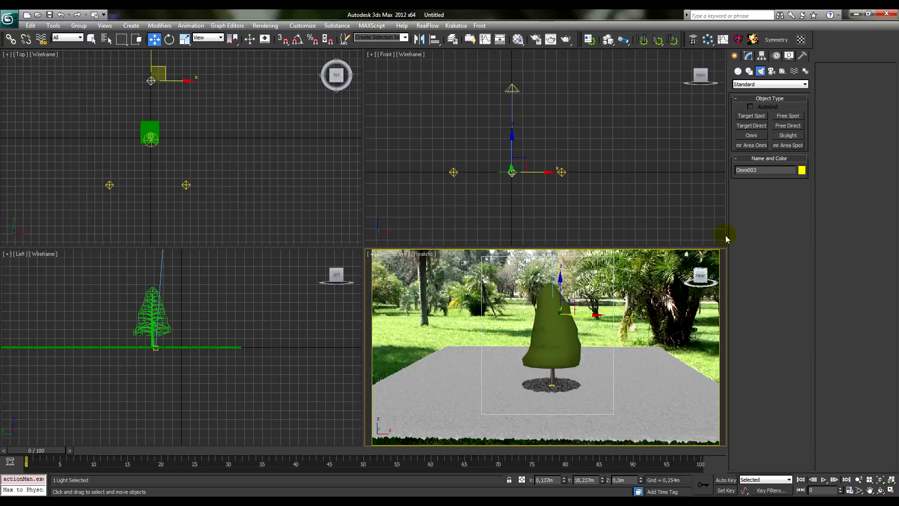
click(748, 57)
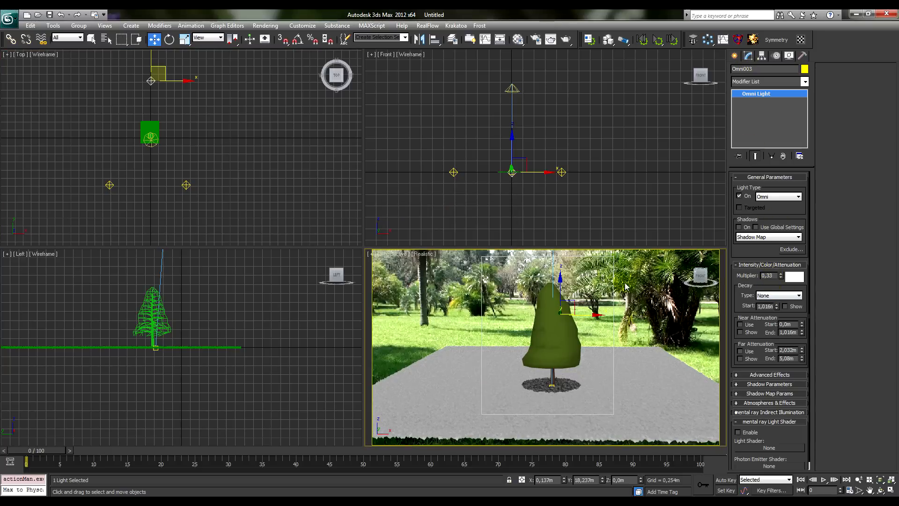
key(shift+q)
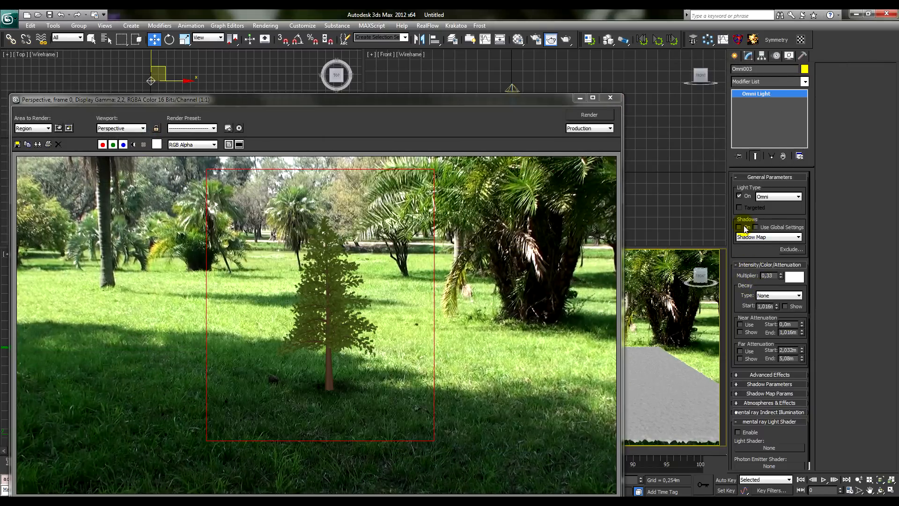
click(740, 228)
key(shift+q)
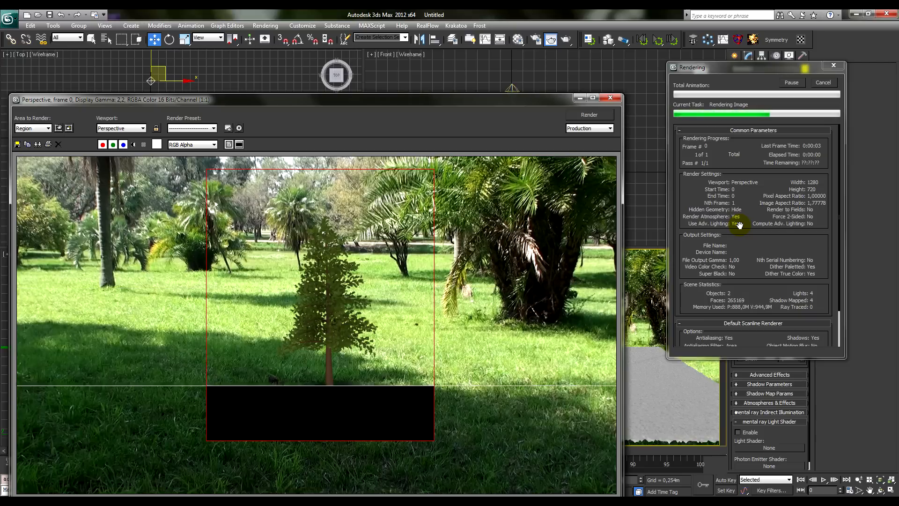
Select all three omni lights and raise them together to about 4.1 m in the Front view
drag(500, 104, 514, 255)
ctrl+drag(87, 176, 239, 214)
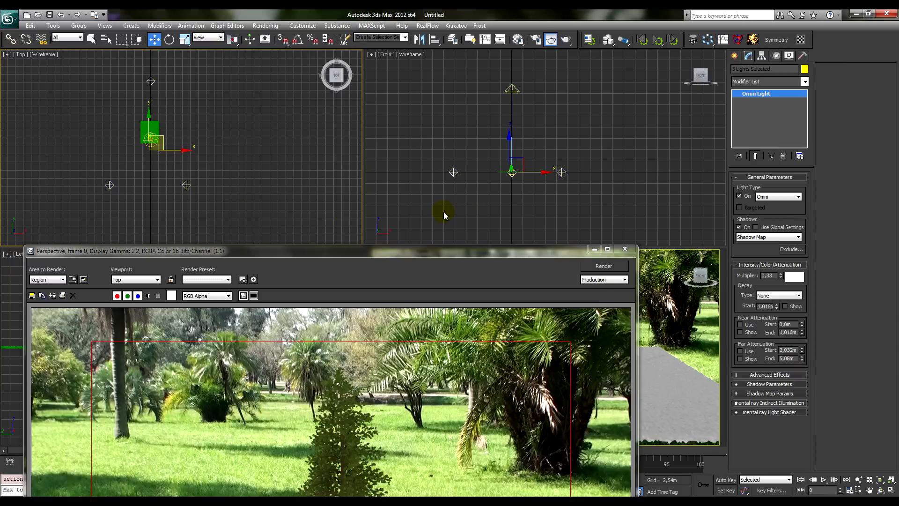
right_click(464, 204)
drag(509, 144, 510, 126)
right_click(677, 324)
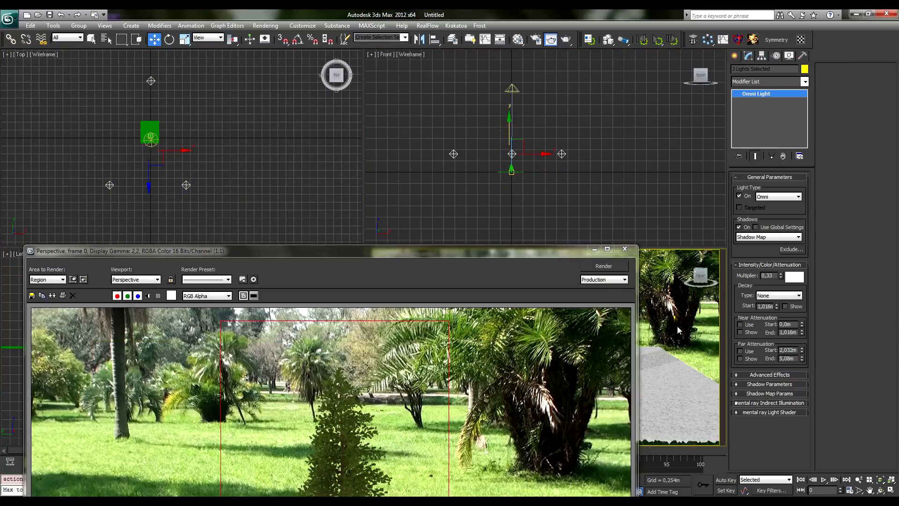
Set the omni lights' multiplier to 0.05 and shadow map size to 1024, checking the render in alpha and full color
click(564, 151)
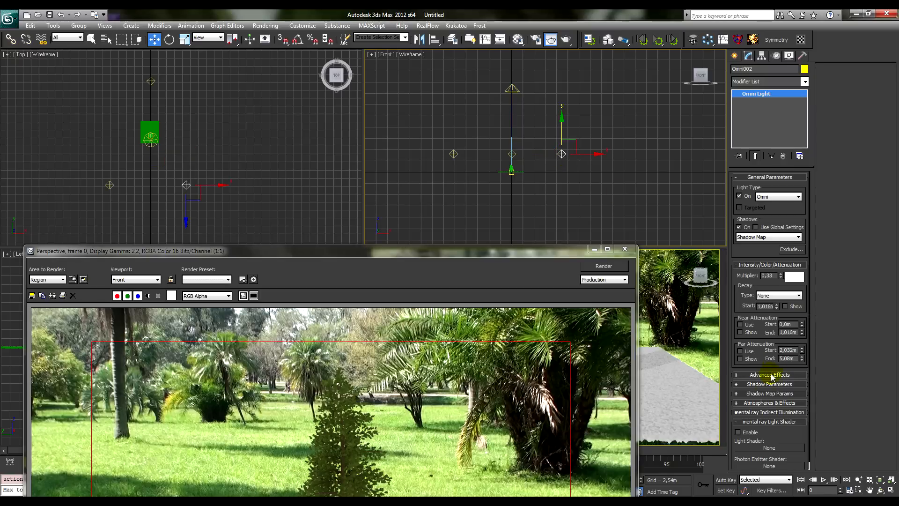
click(767, 394)
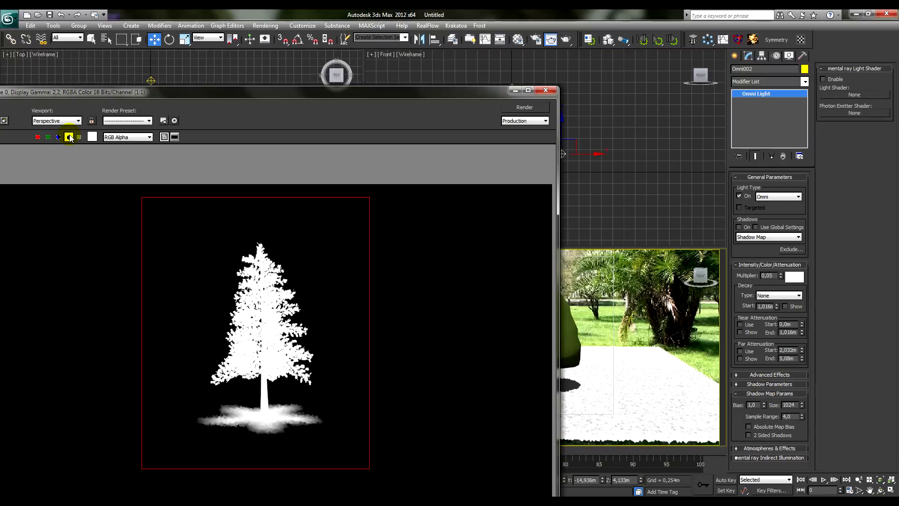
drag(361, 99, 486, 34)
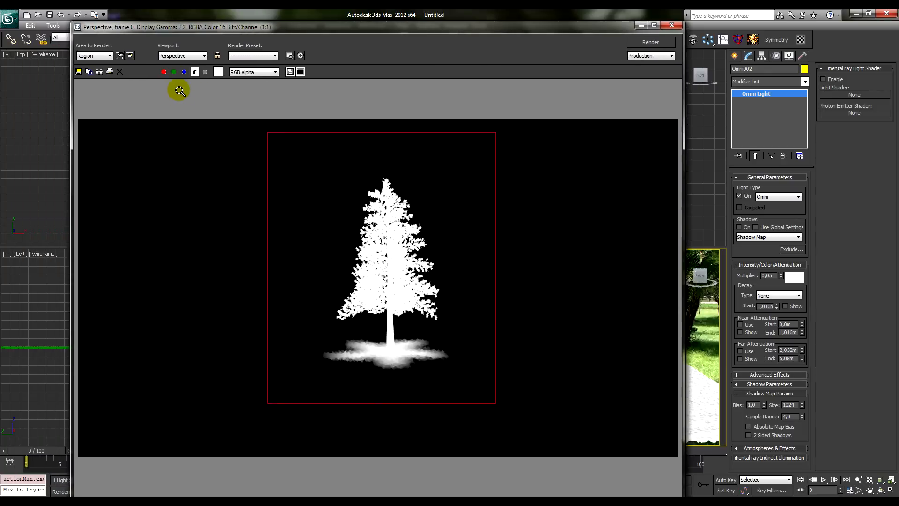
click(195, 72)
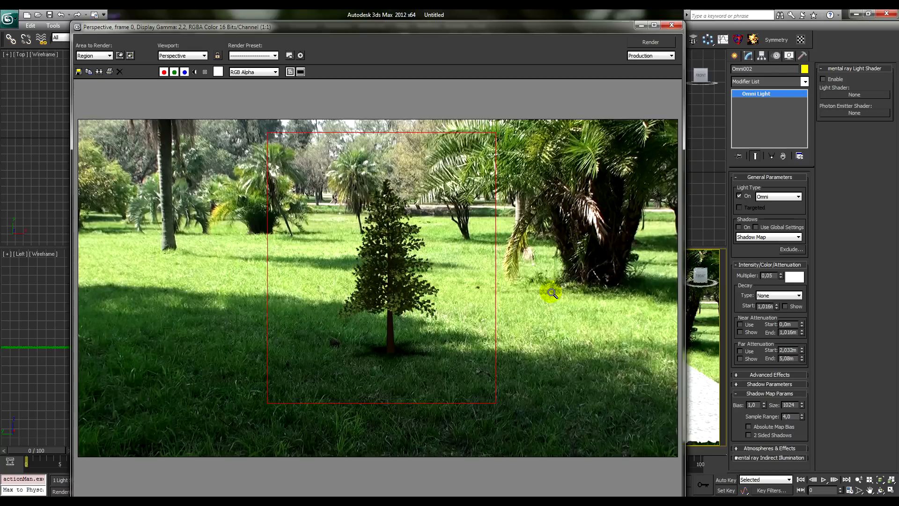
Check the tree's alpha channel, set the area to render to the full view, and render the perspective
click(194, 72)
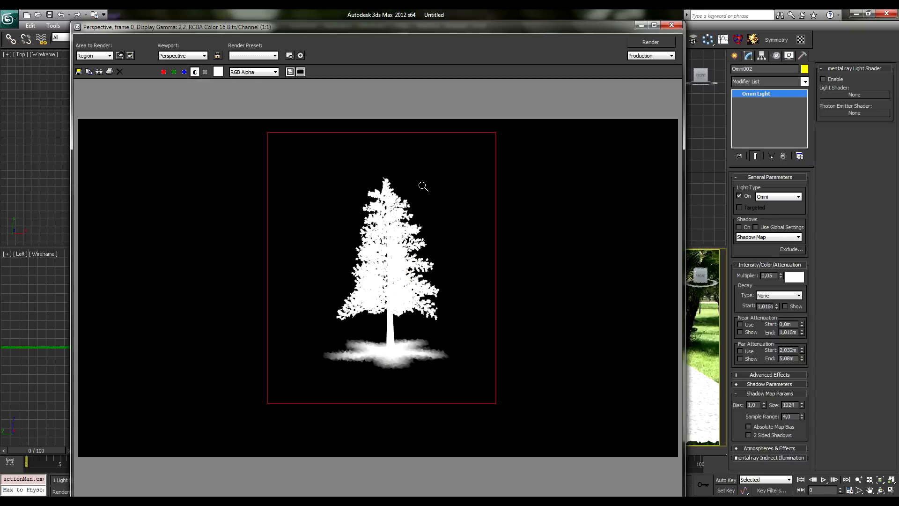
click(94, 56)
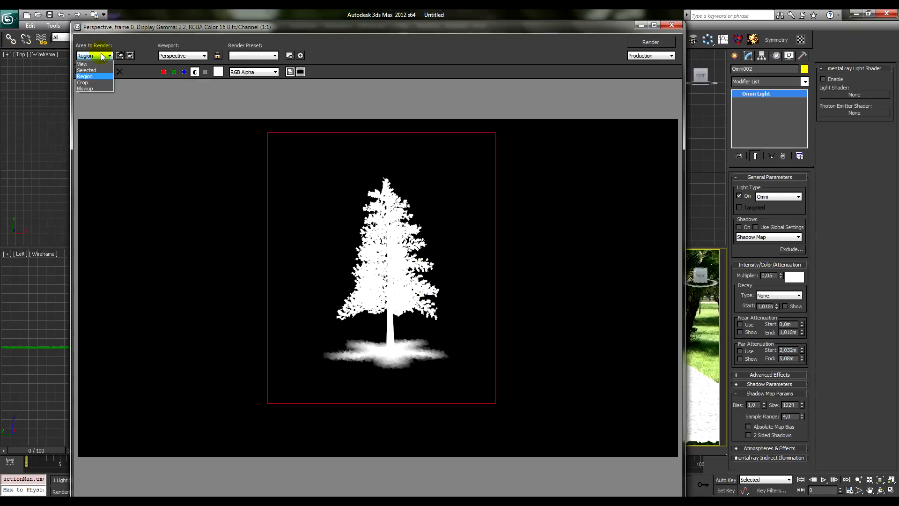
click(86, 64)
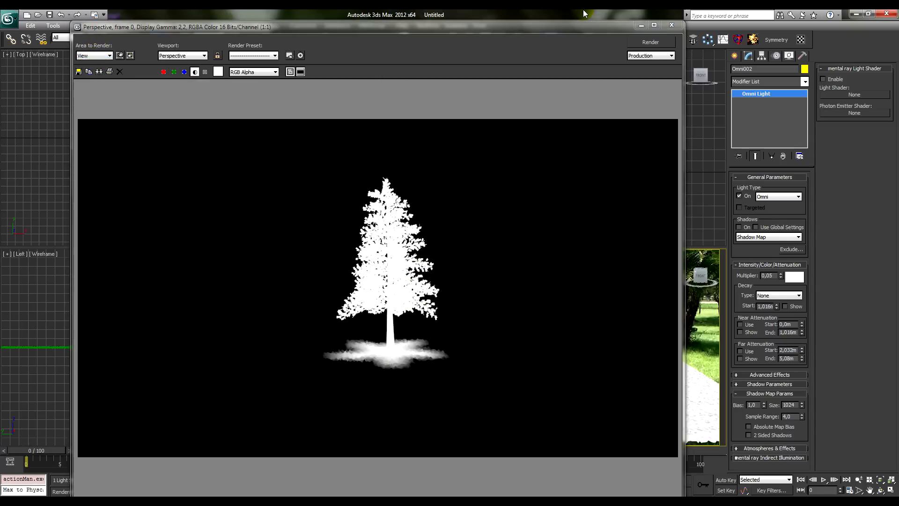
key(F10)
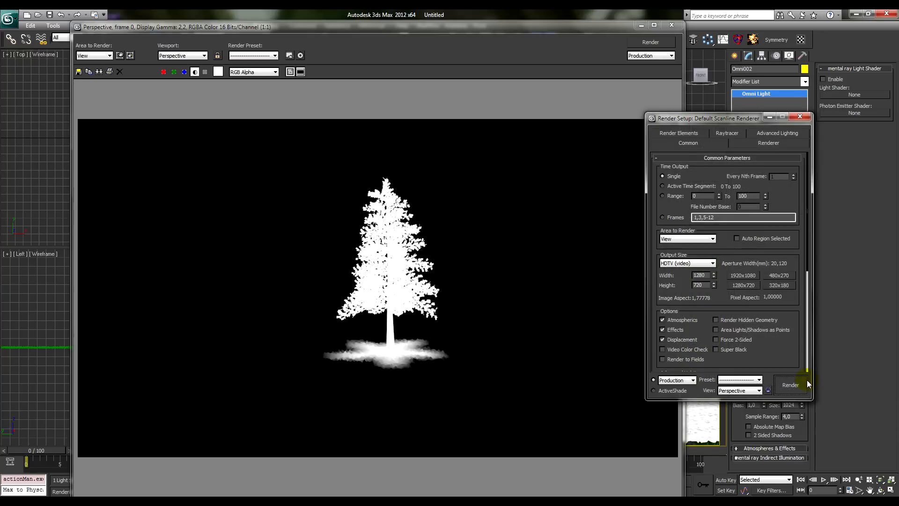
click(806, 382)
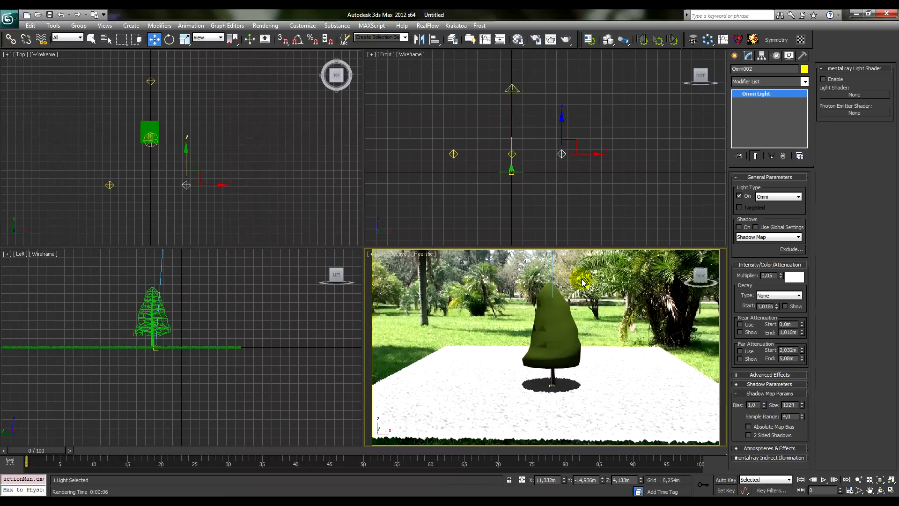
Clone the pine as three instances around the ground plane, one at about X 0.79 m, Y -0.62 m, and render the perspective
click(556, 325)
click(889, 489)
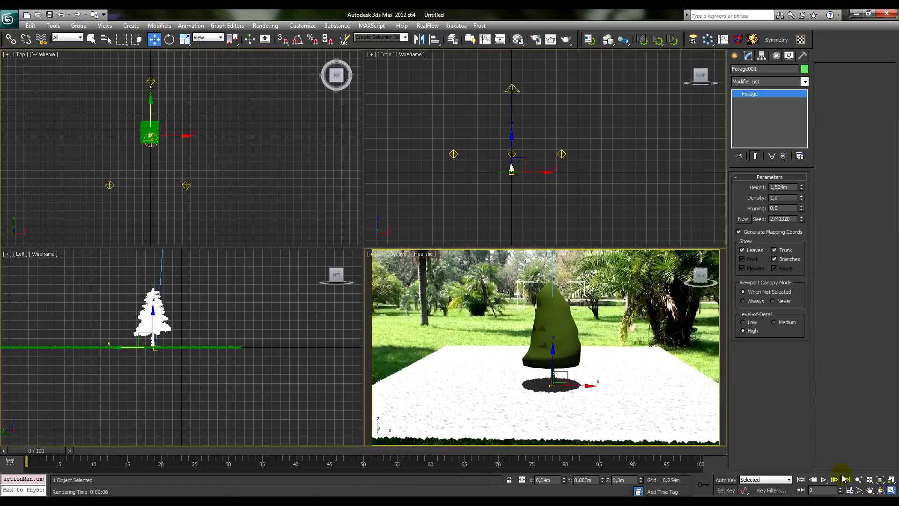
shift+drag(380, 323, 295, 341)
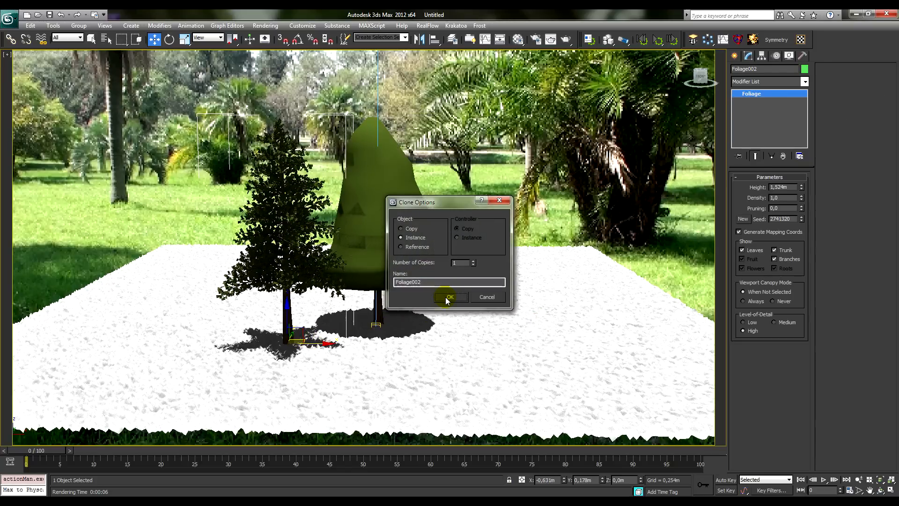
click(445, 298)
mouse_move(297, 339)
shift+mouse_down()
mouse_move(321, 295)
mouse_move(335, 292)
mouse_move(542, 371)
mouse_move(551, 389)
shift+mouse_up()
click(458, 299)
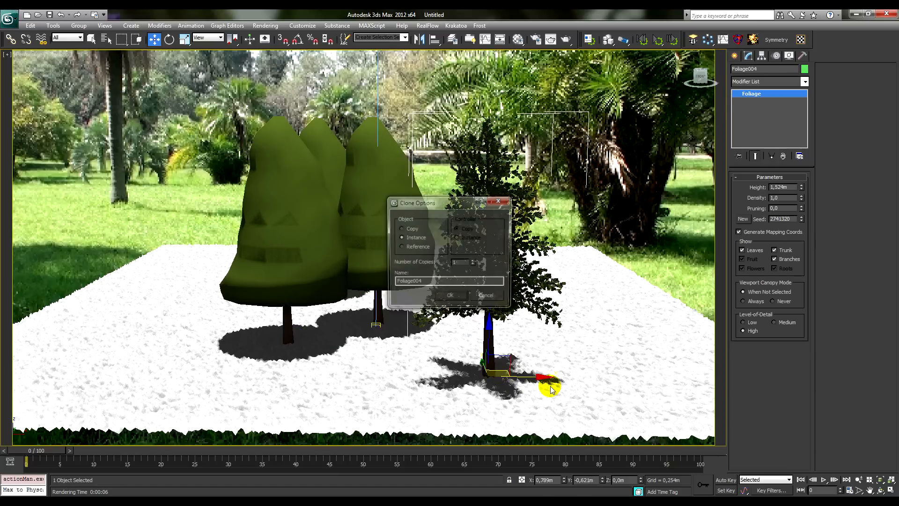
click(453, 296)
key(shift+q)
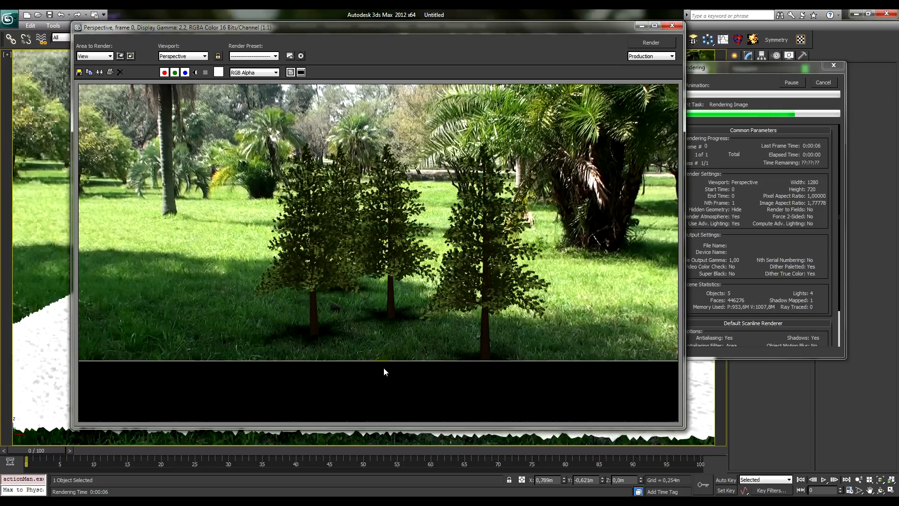
Close the render and delete the three instanced pines, keeping only the original tree selected
click(672, 26)
key(Delete)
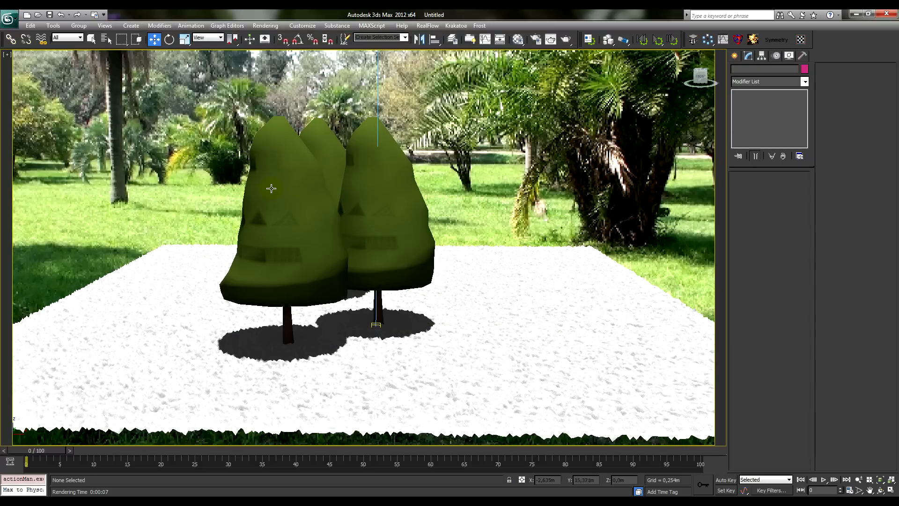
drag(271, 189, 397, 170)
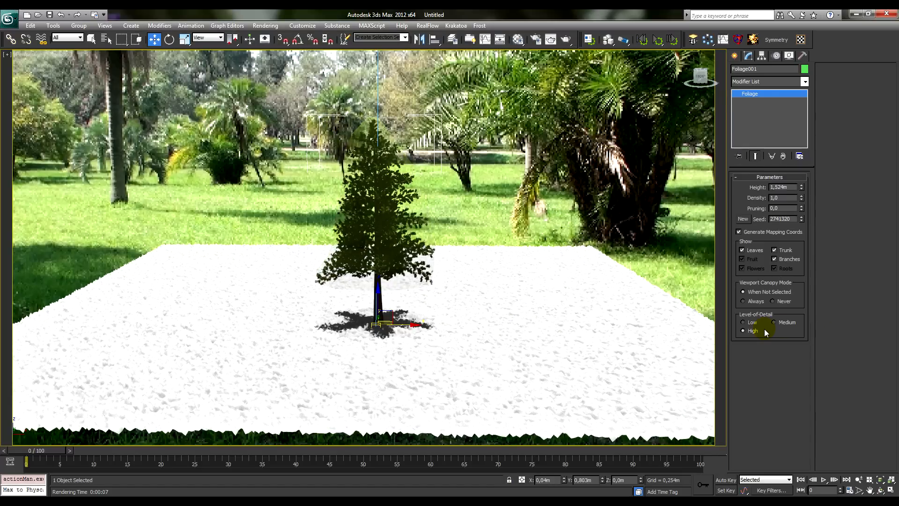
Try the pine's viewport canopy mode as Always, set it to Never, and deselect the tree
click(744, 301)
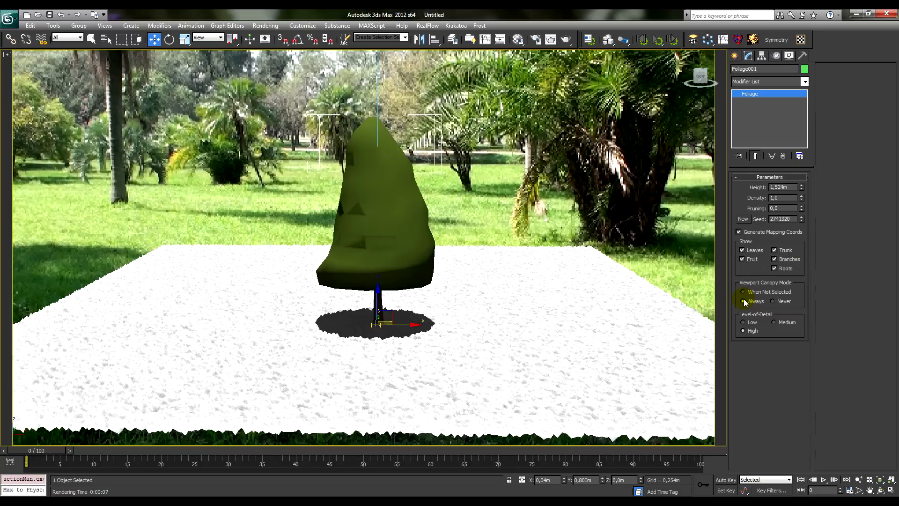
click(772, 301)
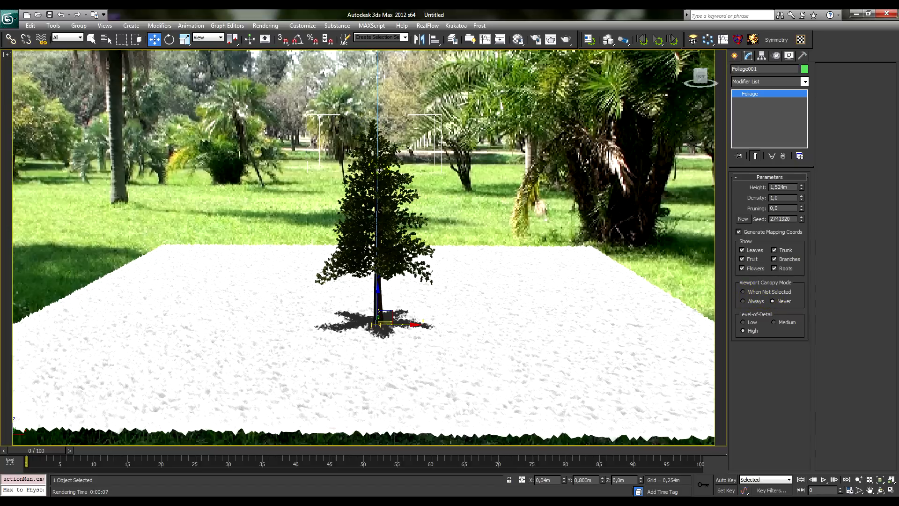
click(469, 167)
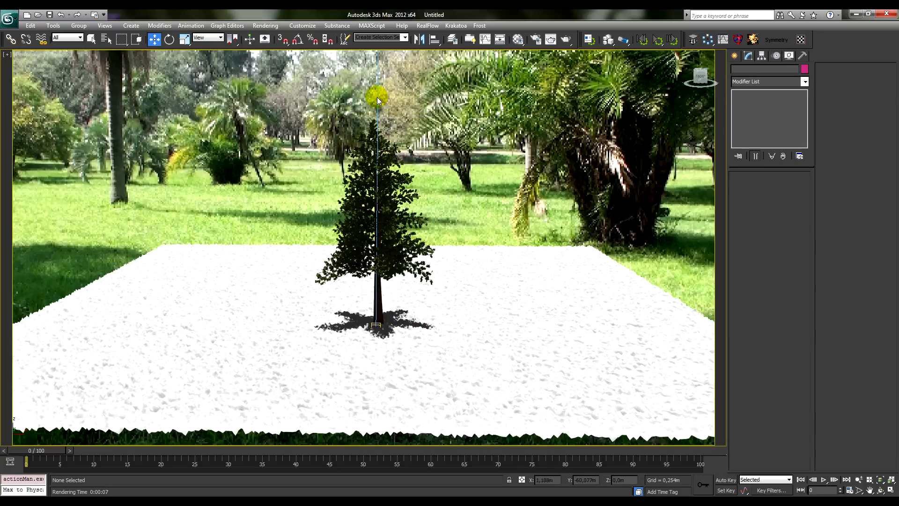
Select all four lights in the Front view, hide them, and return to the maximized perspective view
click(889, 490)
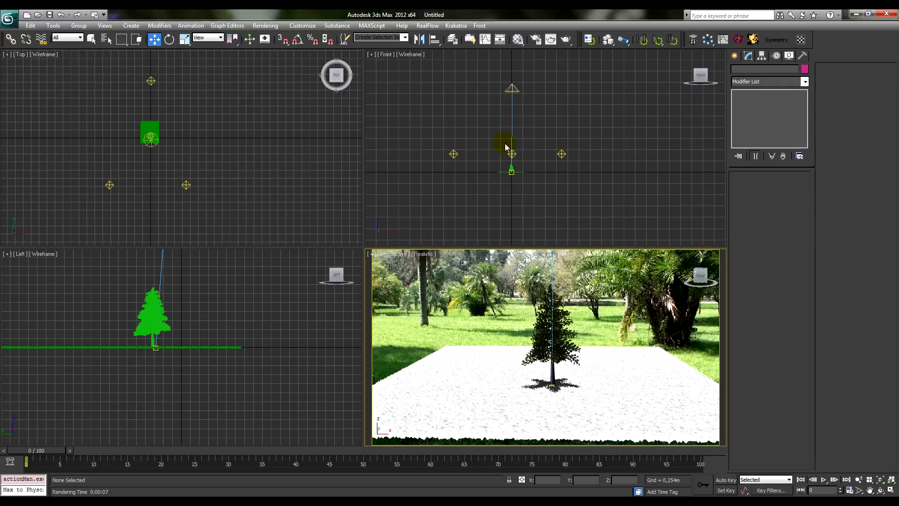
click(512, 116)
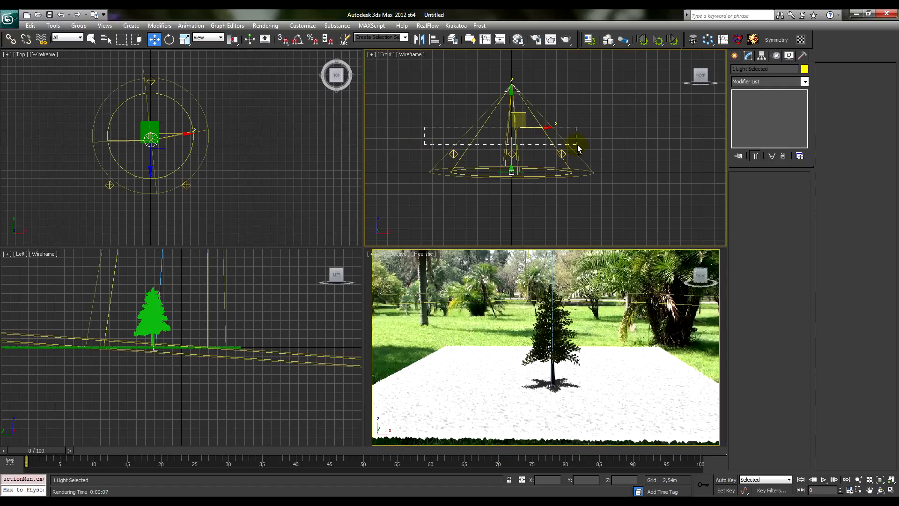
drag(583, 156, 582, 155)
right_click(500, 123)
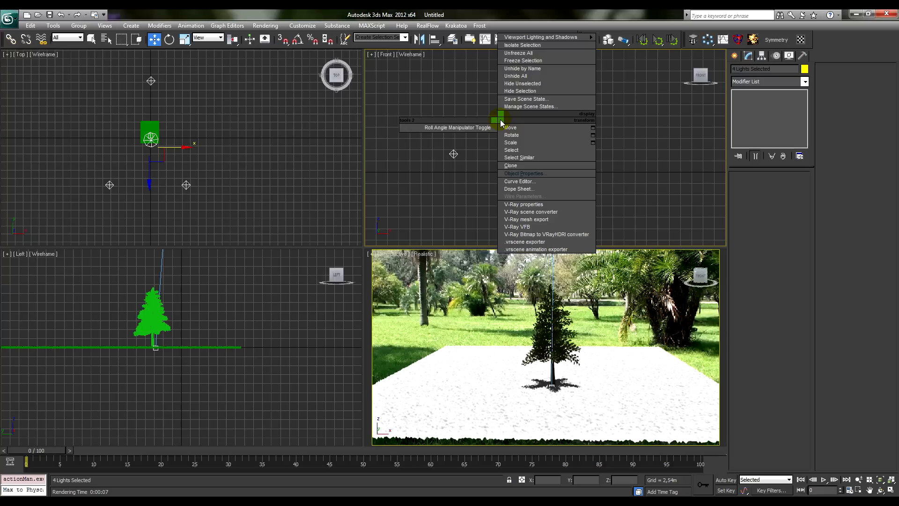
click(519, 91)
click(591, 313)
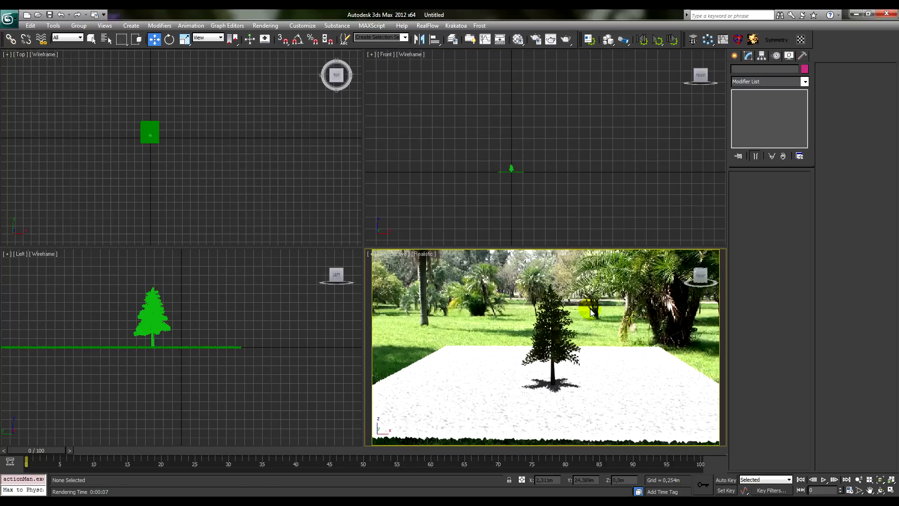
click(891, 479)
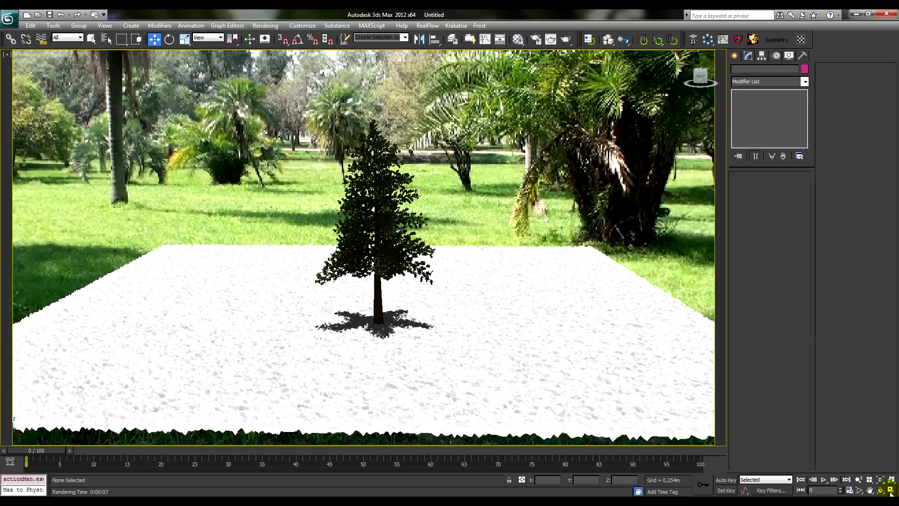
Select the pine and apply a Bend modifier to it
click(374, 185)
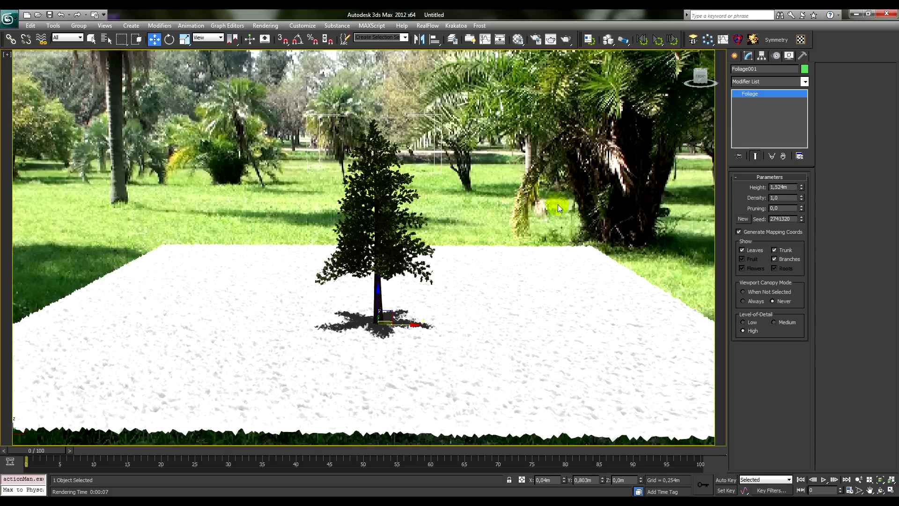
click(90, 40)
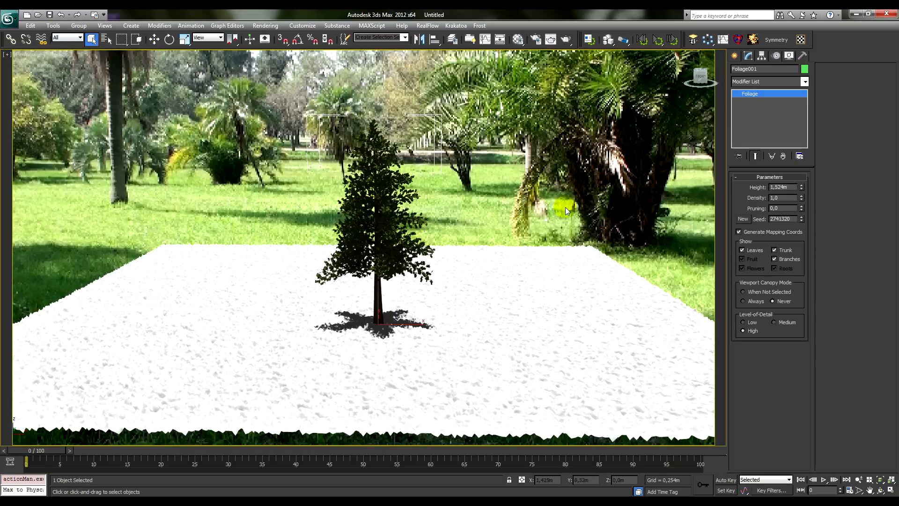
click(160, 26)
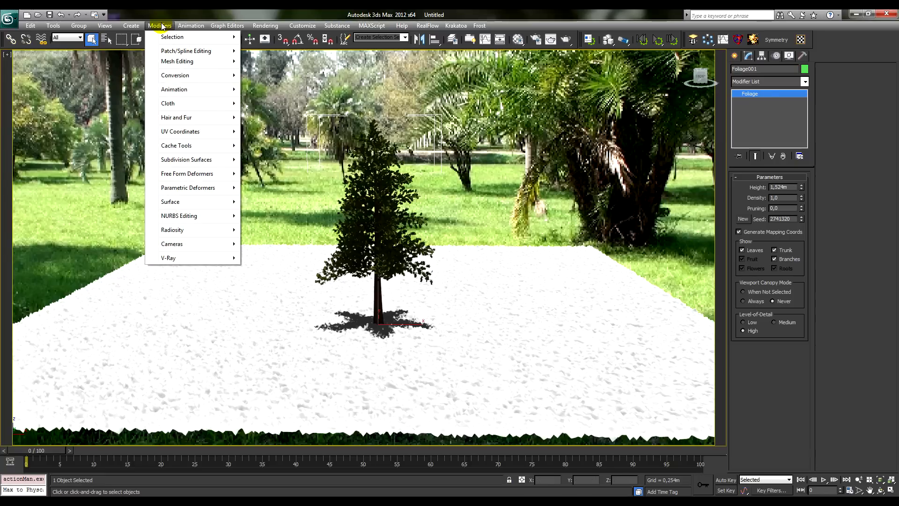
mouse_move(202, 187)
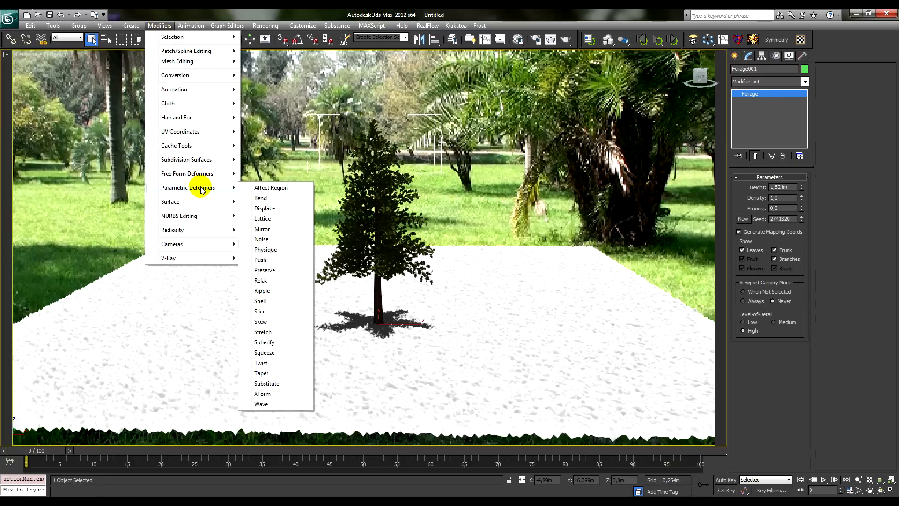
click(260, 198)
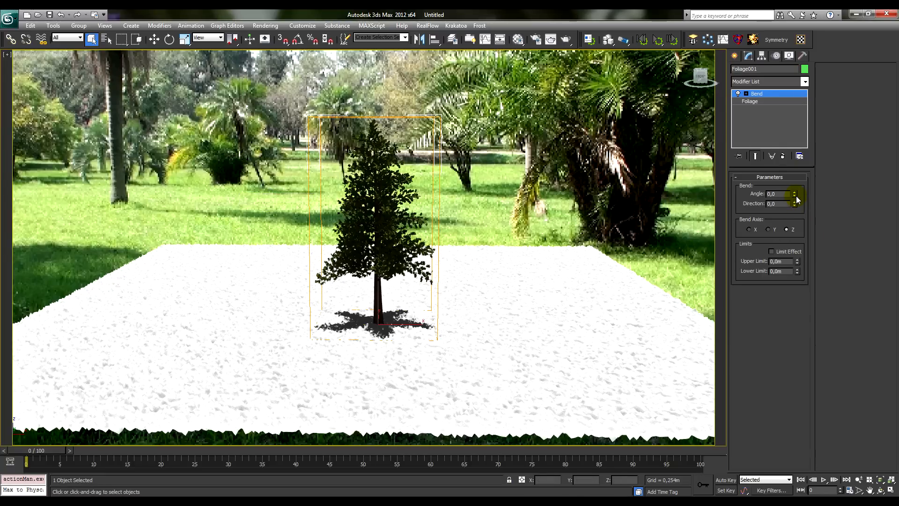
Try a Bend angle of about -25 on the pine and reset the angle to 0
drag(795, 199, 783, 236)
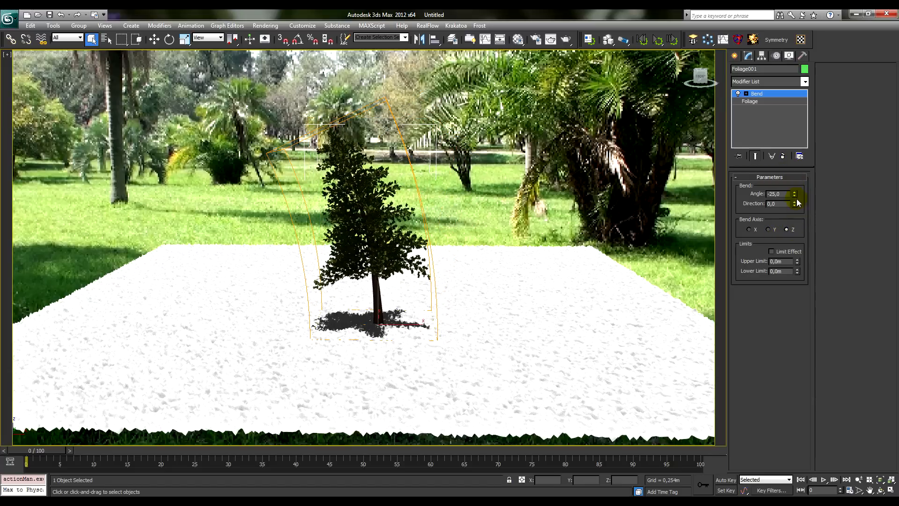
mouse_move(799, 203)
mouse_down()
mouse_move(796, 152)
mouse_move(795, 241)
mouse_move(768, 108)
mouse_move(757, 115)
mouse_move(754, 156)
mouse_move(792, 248)
mouse_move(789, 191)
mouse_move(795, 195)
mouse_up()
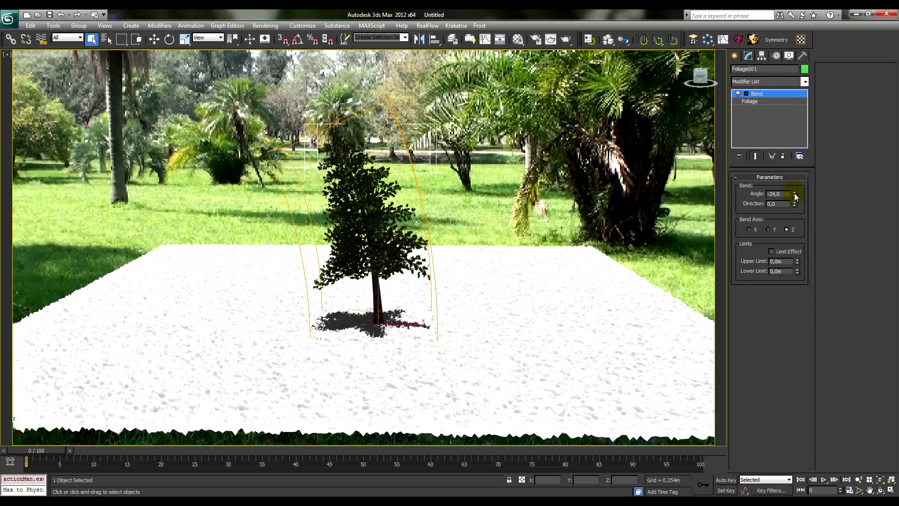
right_click(794, 192)
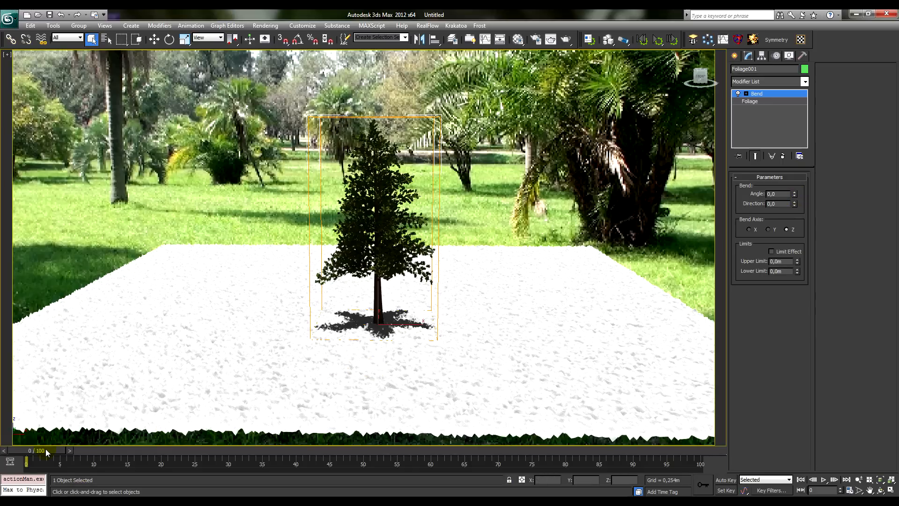
Turn on Auto Key and set the pine's Bend angle to about -174.5 at frame 0 and 144 at frame 5
click(724, 480)
drag(794, 197, 798, 356)
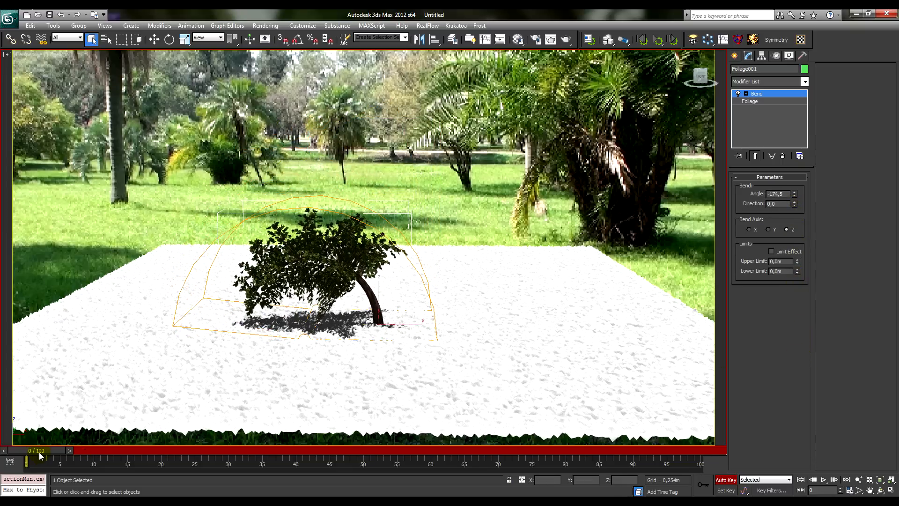
drag(38, 452, 65, 451)
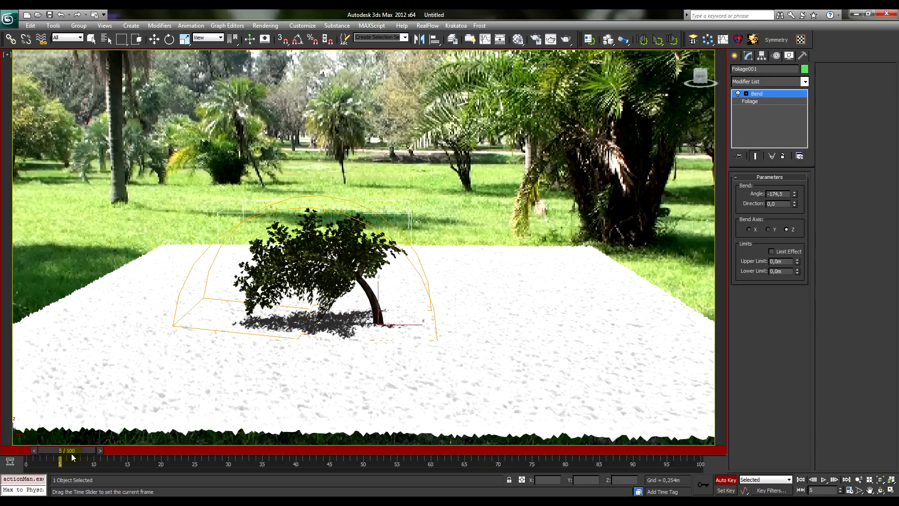
mouse_move(796, 195)
mouse_down()
mouse_move(794, 70)
mouse_move(794, 462)
mouse_move(794, 94)
mouse_move(810, 167)
mouse_move(805, 445)
mouse_move(803, 392)
mouse_move(668, 337)
mouse_move(790, 194)
mouse_up()
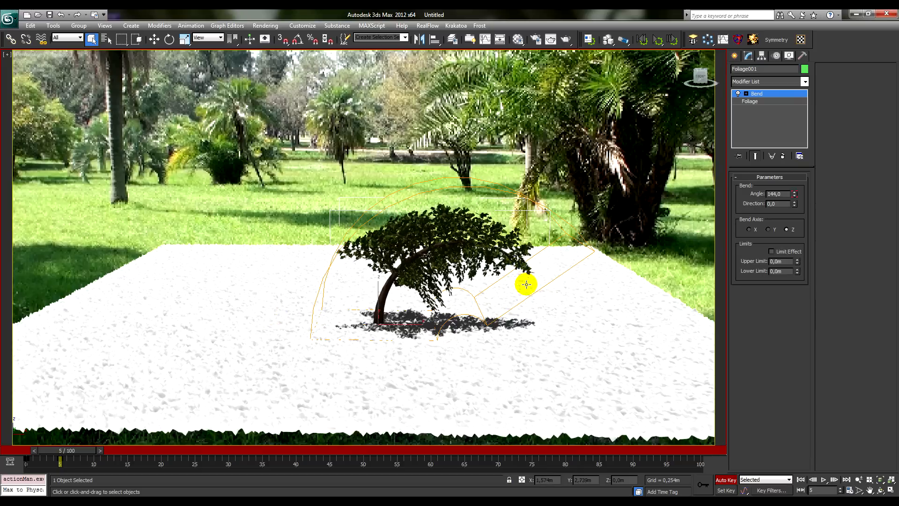
Key the Bend angle at about -101 on frame 10 and bend the pine back the opposite way on frame 14
drag(77, 450, 112, 450)
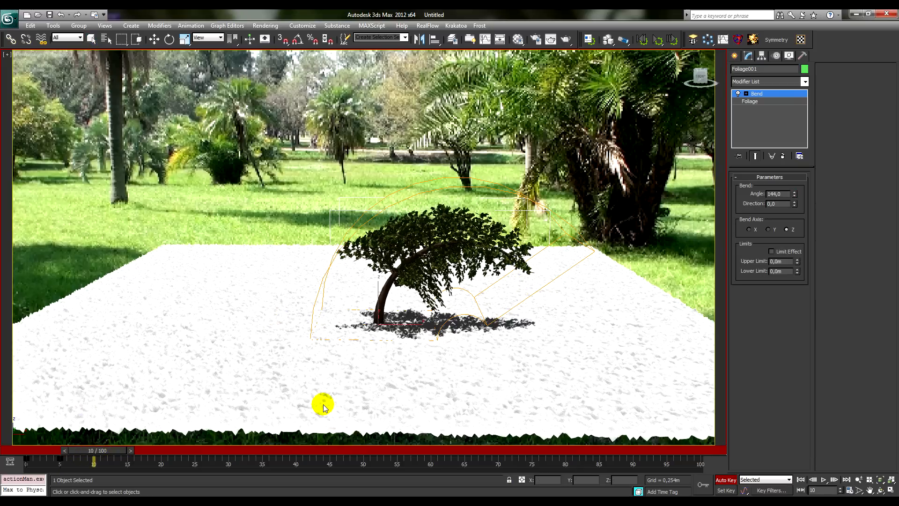
drag(794, 193, 785, 425)
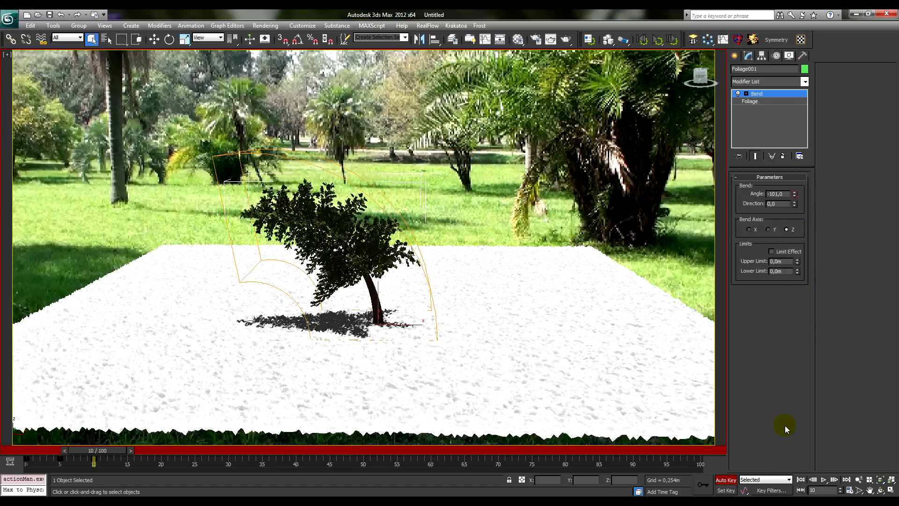
drag(109, 454, 139, 456)
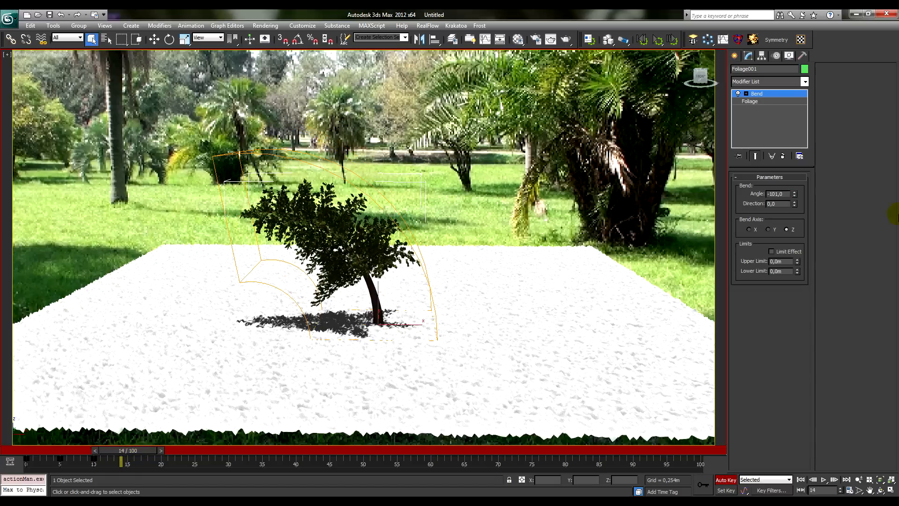
drag(791, 193, 788, 18)
Key the Bend angle at about -31.5 on frame 18 and about 24 on frame 23
drag(127, 450, 170, 450)
drag(793, 193, 794, 305)
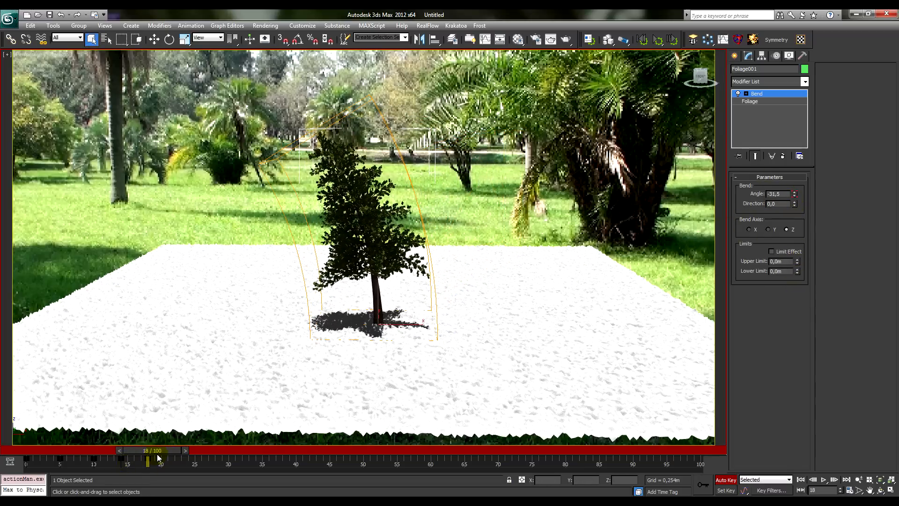
drag(168, 450, 198, 451)
drag(797, 197, 798, 137)
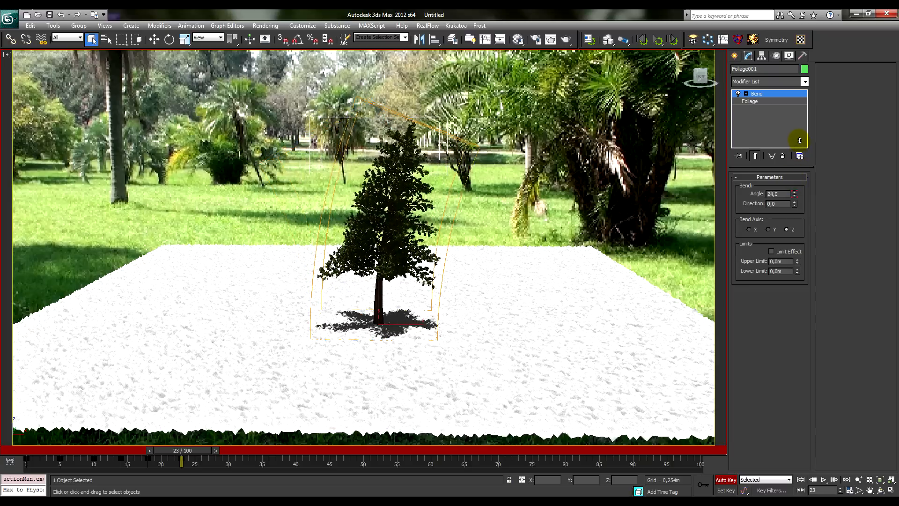
Key the pine's Bend angle at about -12.5 on frame 28 and 9 on frame 32
drag(207, 451, 239, 453)
drag(794, 194, 796, 229)
drag(226, 452, 241, 450)
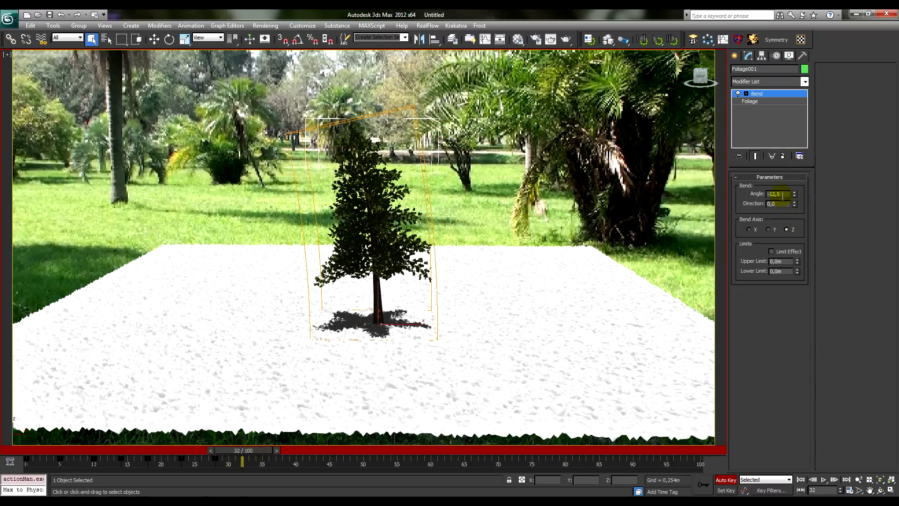
drag(794, 194, 798, 178)
Key the Bend angle at about -5 on frame 37 and 3 on frame 42
drag(276, 451, 307, 450)
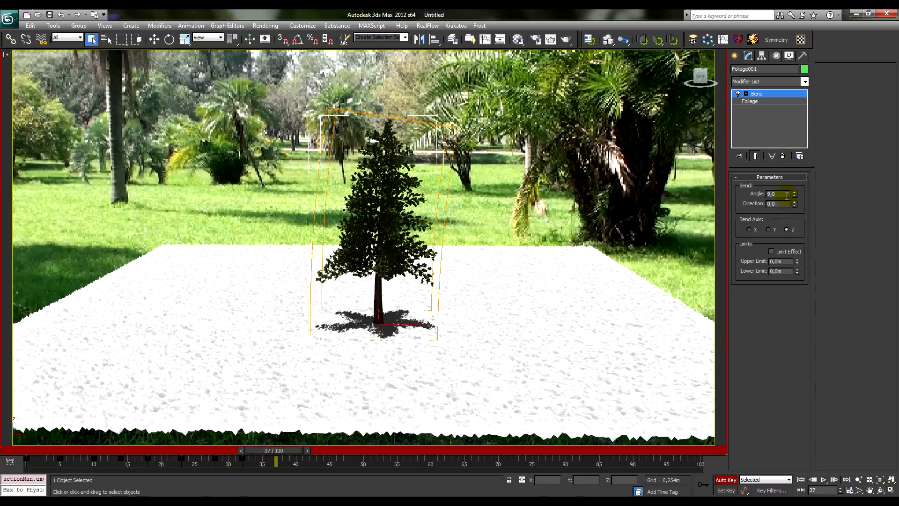
drag(794, 193, 795, 206)
drag(293, 451, 329, 450)
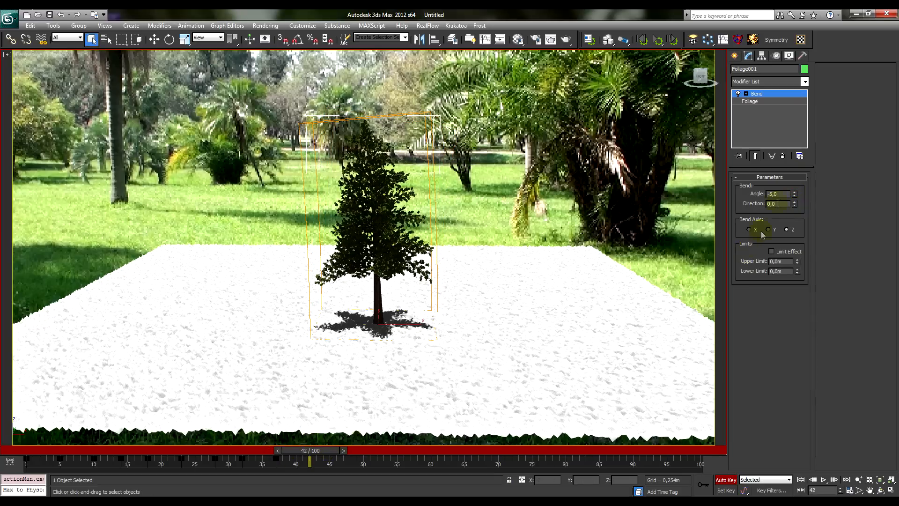
mouse_move(794, 193)
mouse_down()
mouse_move(793, 186)
mouse_move(795, 194)
mouse_up()
Key the Bend angle at 0 on frame 47 and deselect the pine
drag(320, 451, 351, 452)
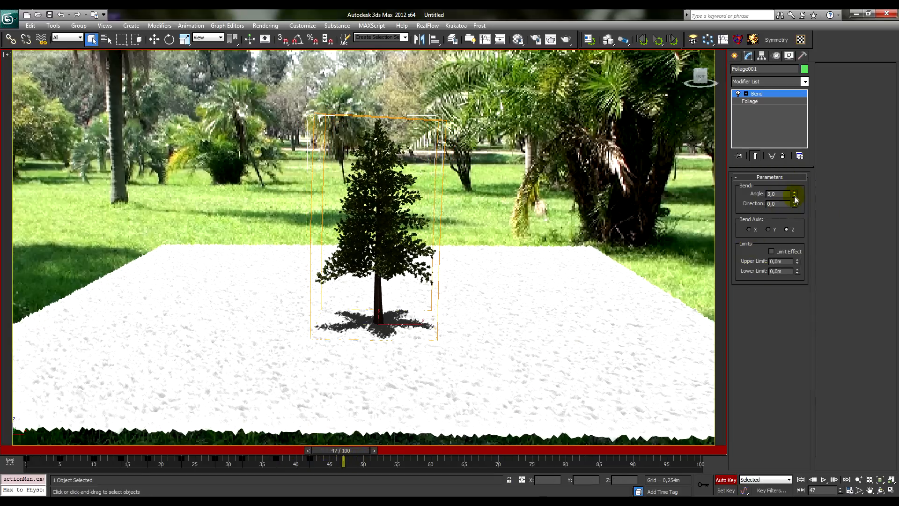
drag(795, 194, 795, 199)
click(519, 187)
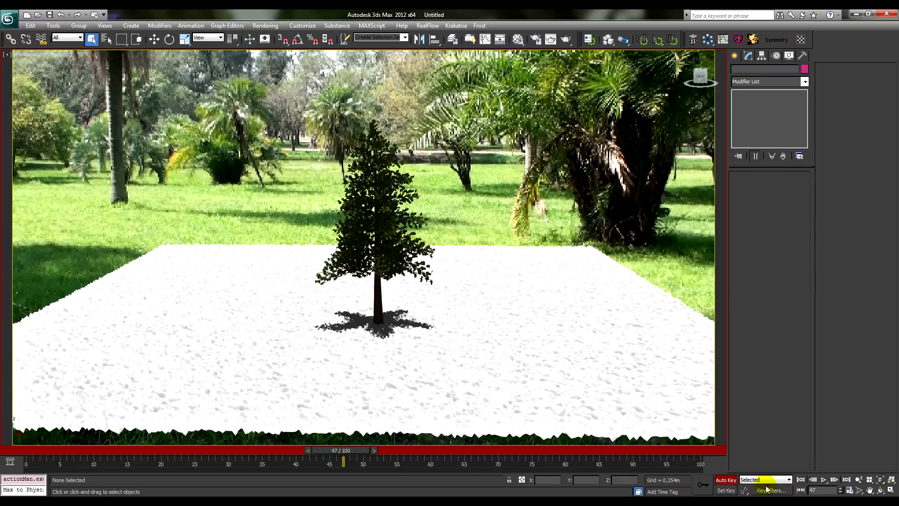
Play the sway animation from the first frame and stop it
click(801, 479)
click(824, 479)
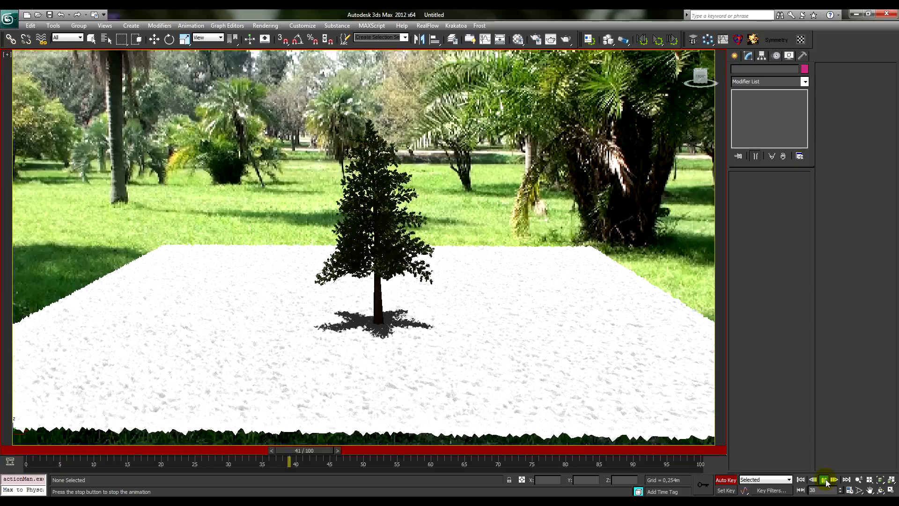
click(824, 479)
Select the pine, review its bend at frame 5, and set the Bend angle to about -88.5 at frame 10
click(364, 193)
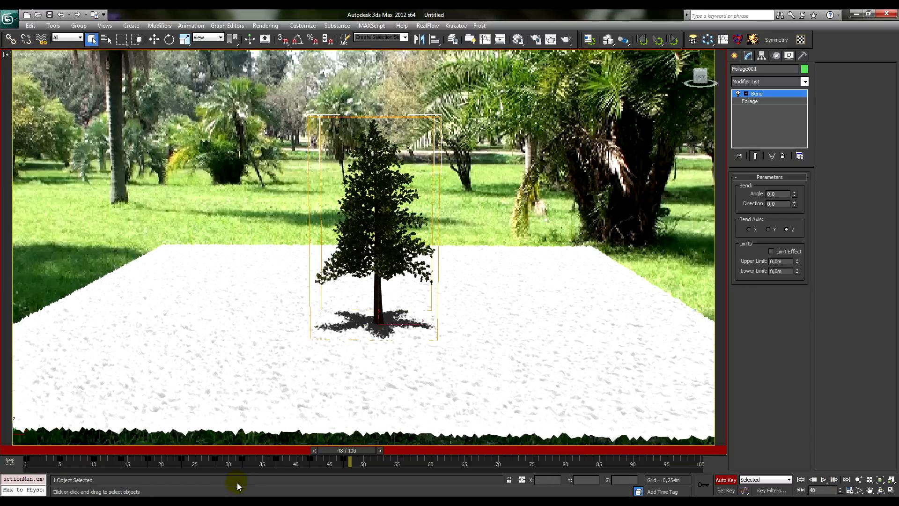
drag(335, 447, 66, 470)
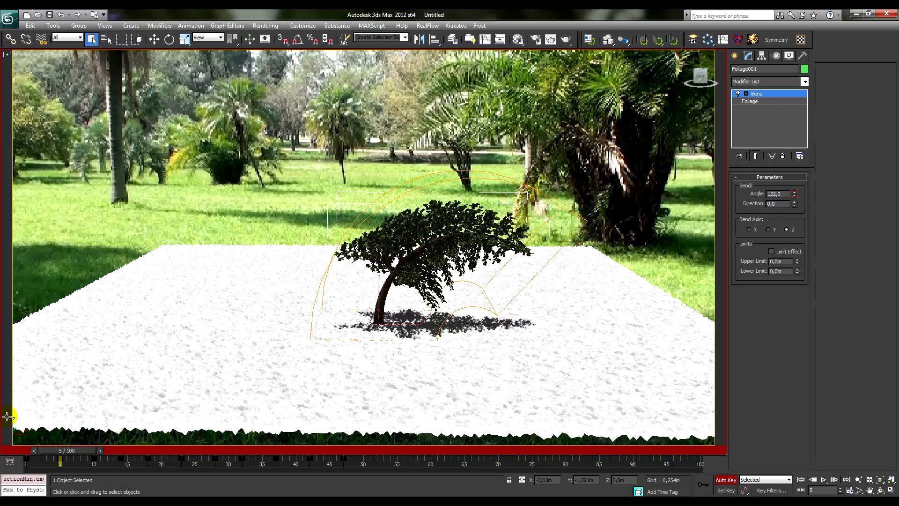
drag(80, 450, 113, 449)
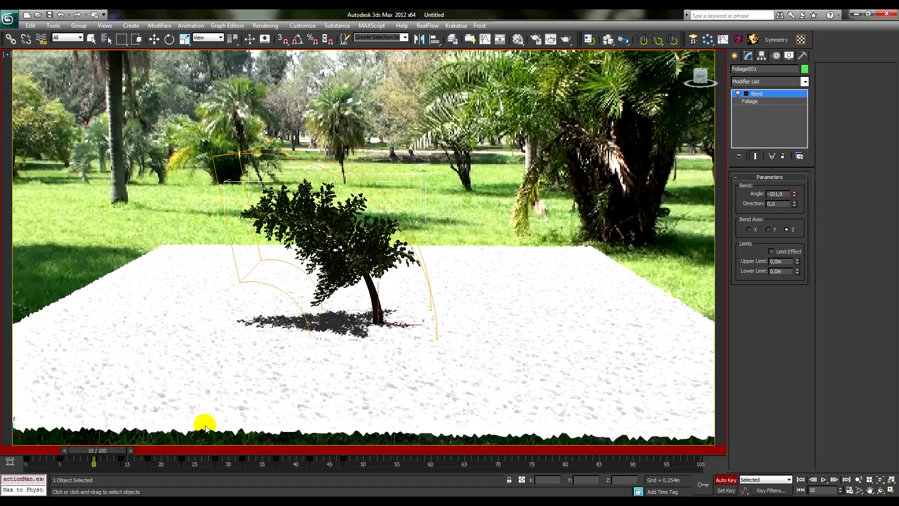
drag(797, 196, 798, 183)
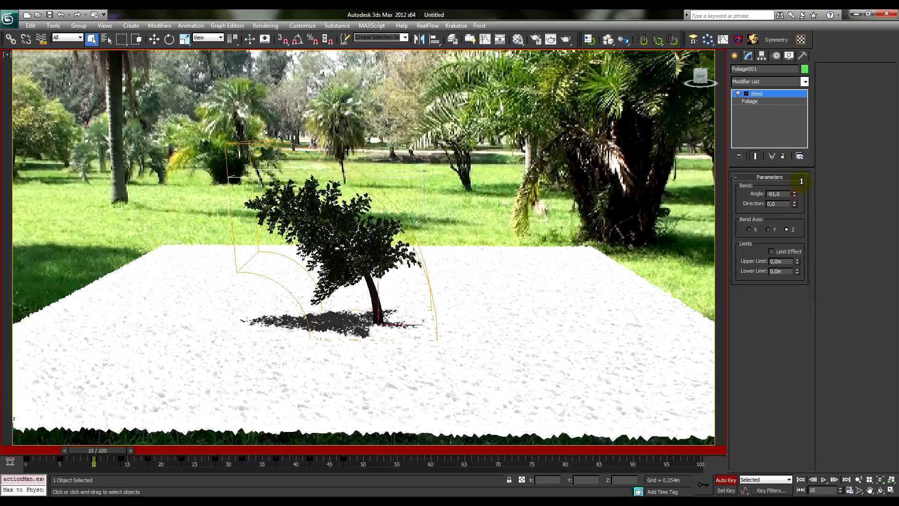
drag(97, 453, 141, 454)
key(q)
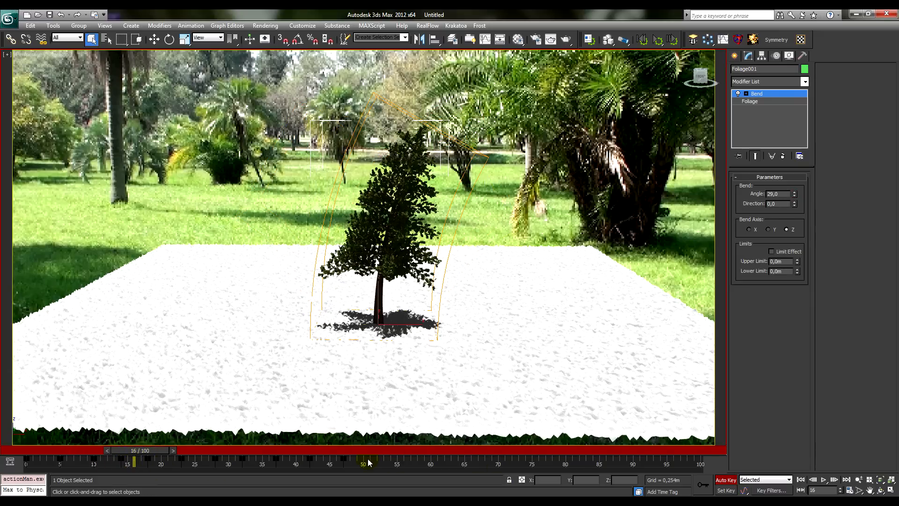
Spread the pine's Bend keys further apart on the timeline, from frame 8 for the second key to about frame 64 for the last
drag(368, 462, 115, 460)
drag(409, 464, 56, 473)
drag(194, 460, 214, 458)
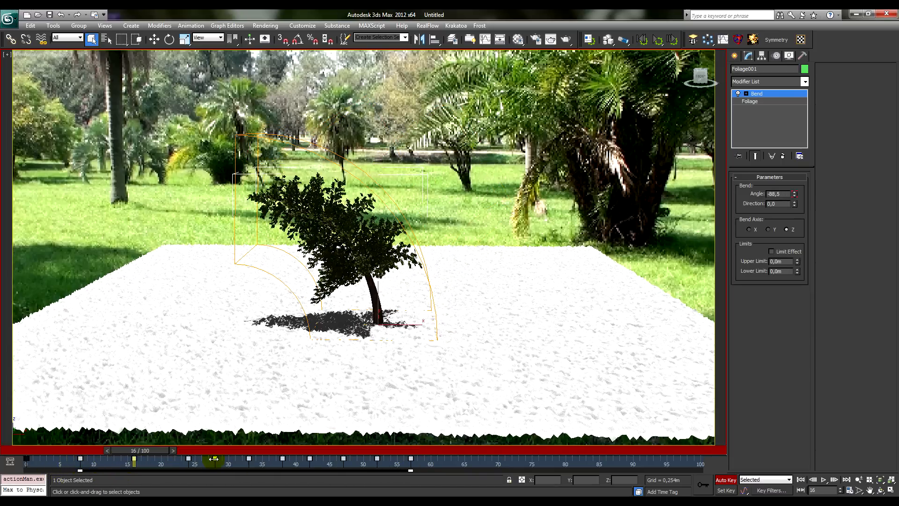
drag(445, 466, 488, 471)
drag(264, 470, 357, 466)
click(339, 465)
click(369, 466)
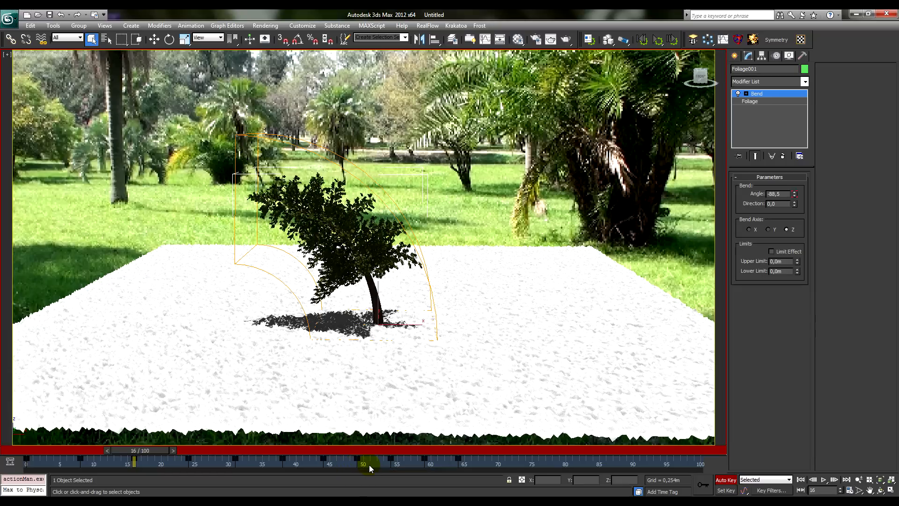
Turn off Auto Key, deselect the pine and play back the retimed sway from frame 0
drag(151, 453, 36, 454)
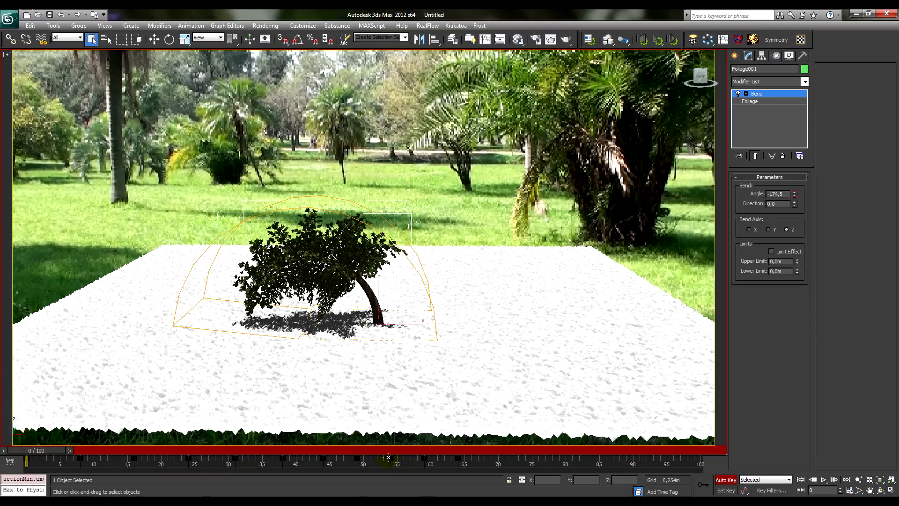
click(722, 479)
click(635, 239)
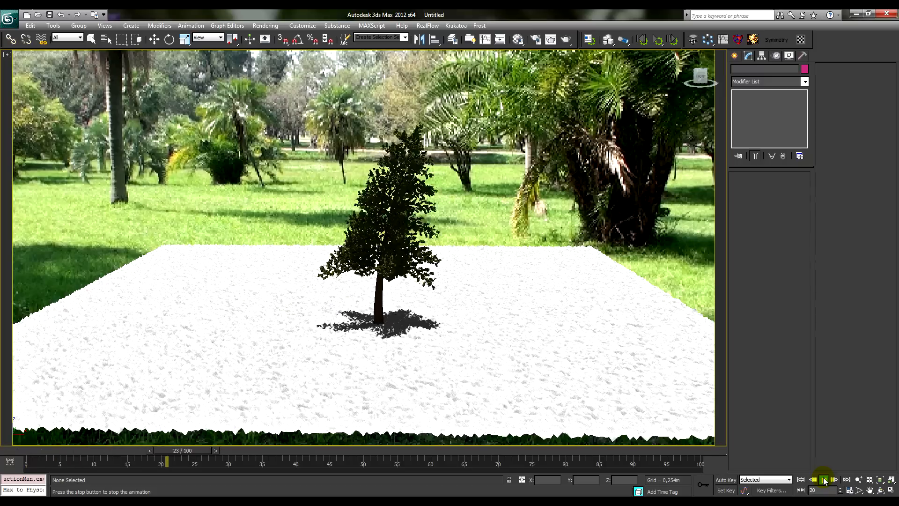
click(823, 481)
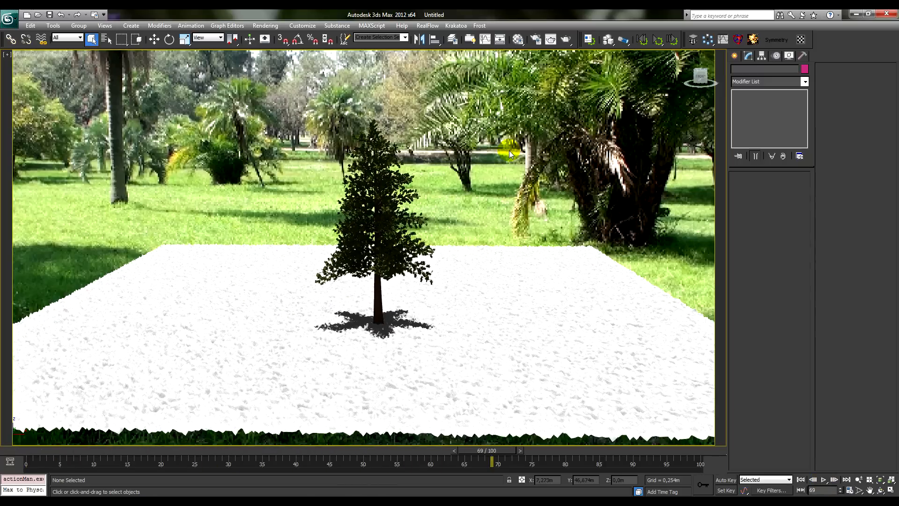
Render a test image of frame 1 and close it
drag(478, 459, 60, 478)
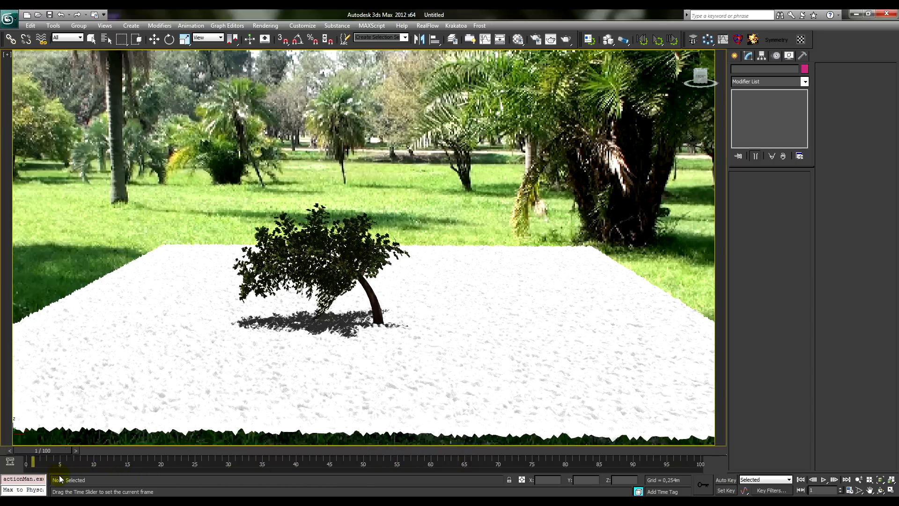
key(shift+q)
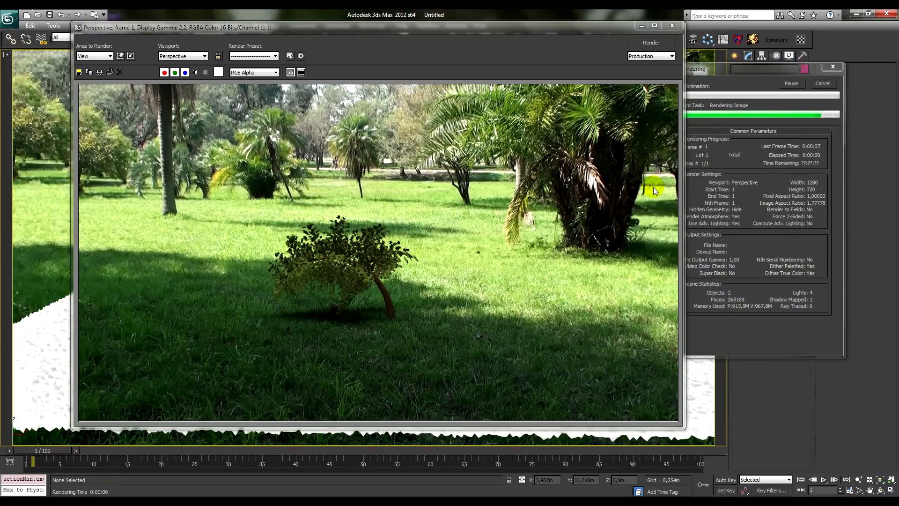
click(672, 26)
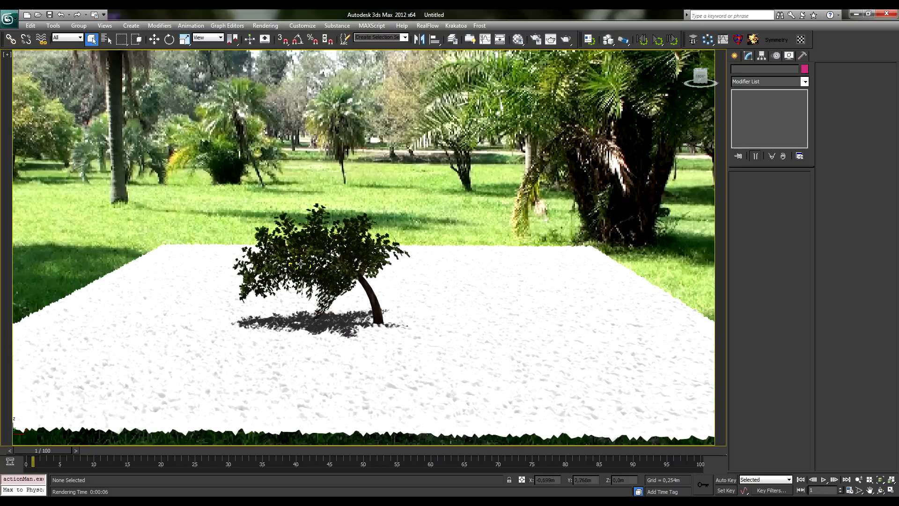
With Auto Key on, scale the pine uniformly to about 15% at frame 0 and lower it to Z about -0.142 m
click(317, 219)
click(185, 39)
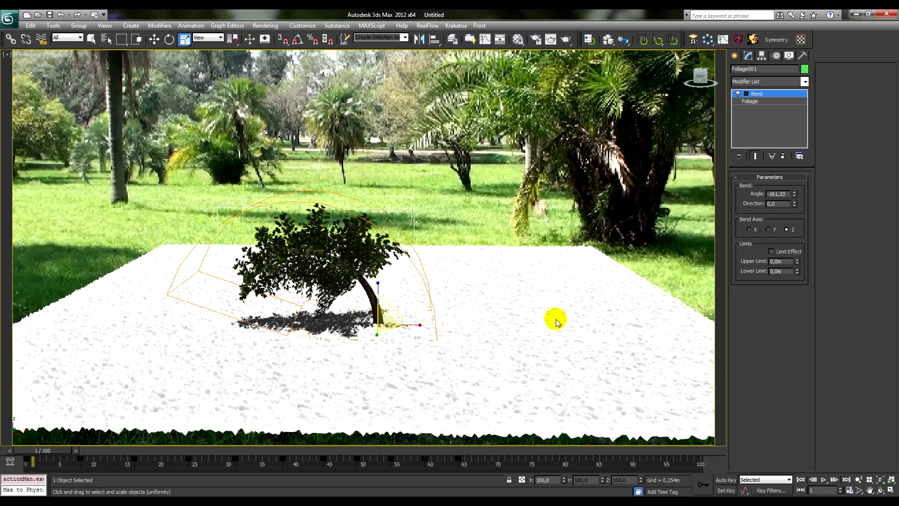
click(722, 481)
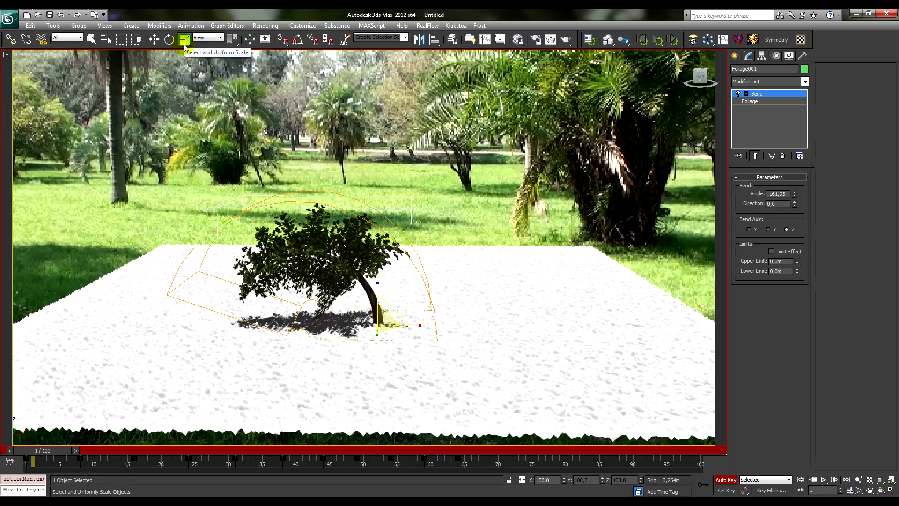
drag(386, 323, 412, 323)
right_click(412, 323)
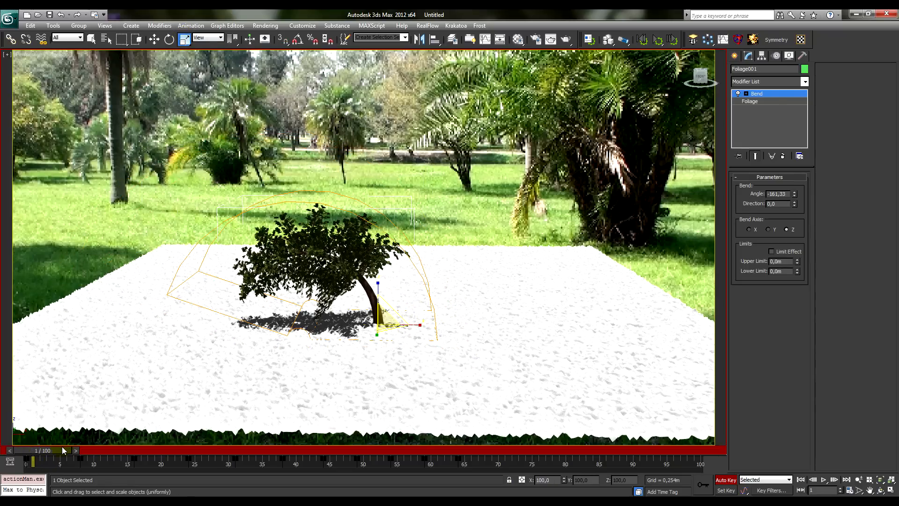
drag(61, 445, 29, 451)
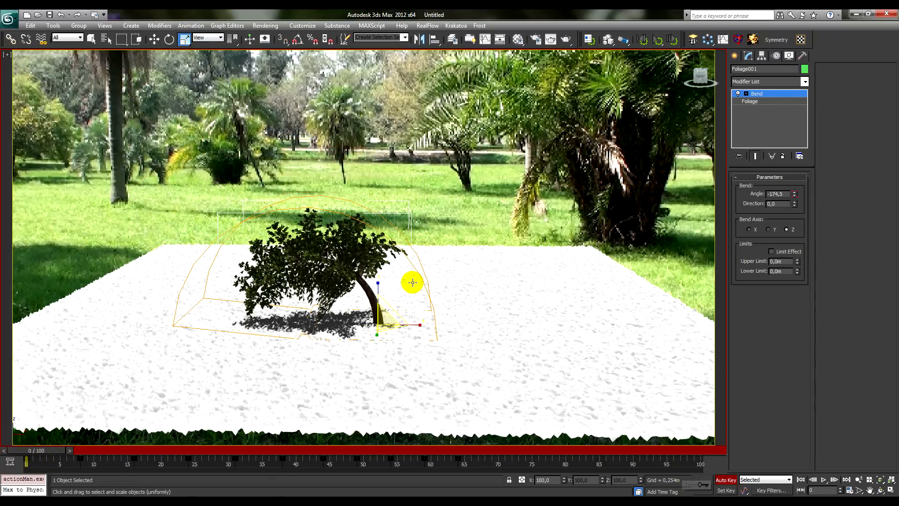
drag(391, 315, 407, 483)
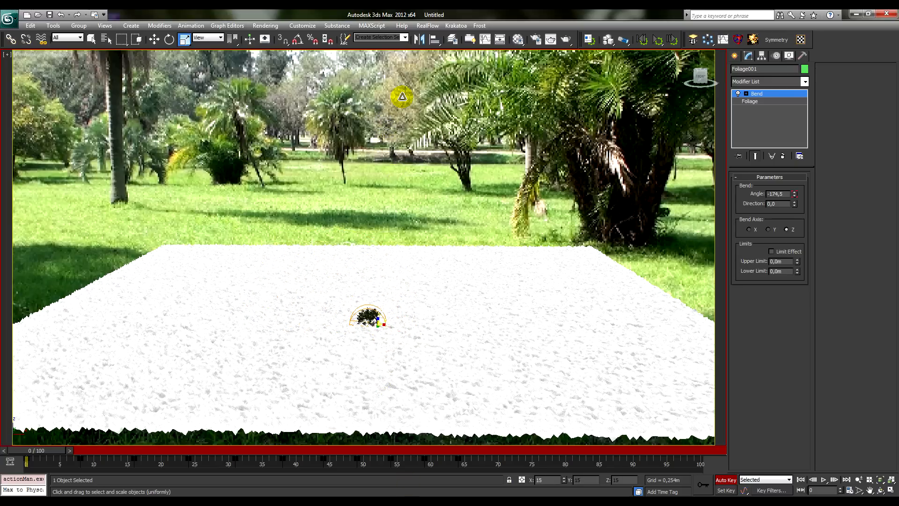
drag(402, 97, 402, 97)
click(156, 39)
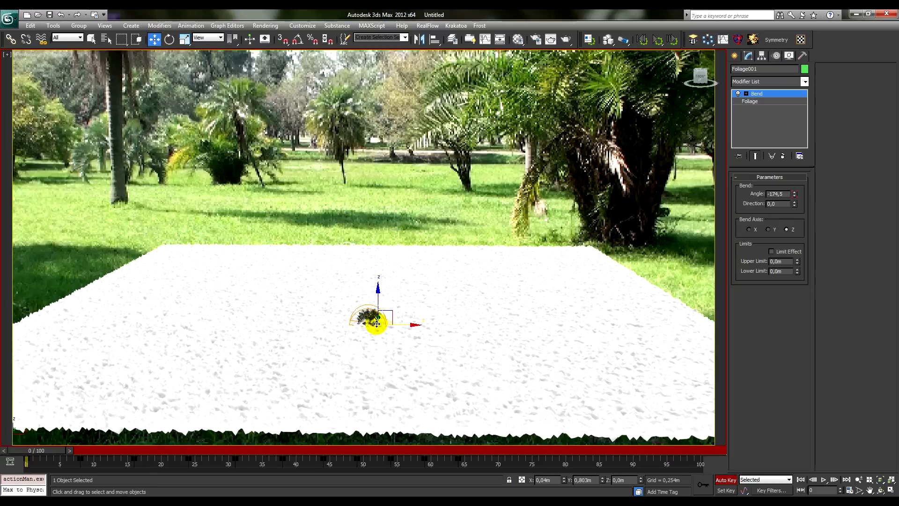
drag(379, 293, 379, 296)
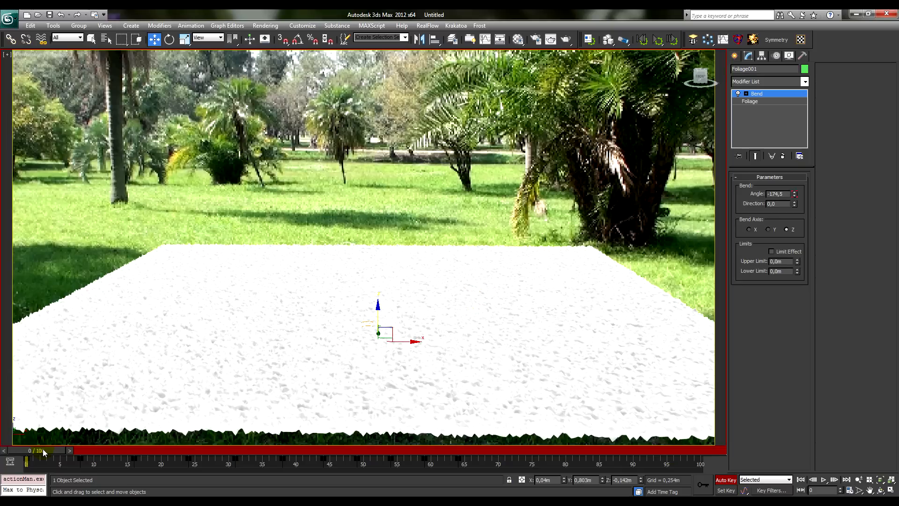
At frame 20, raise the pine to Z about -0.009 m and scale it uniformly to about 100.7%
drag(43, 449, 177, 452)
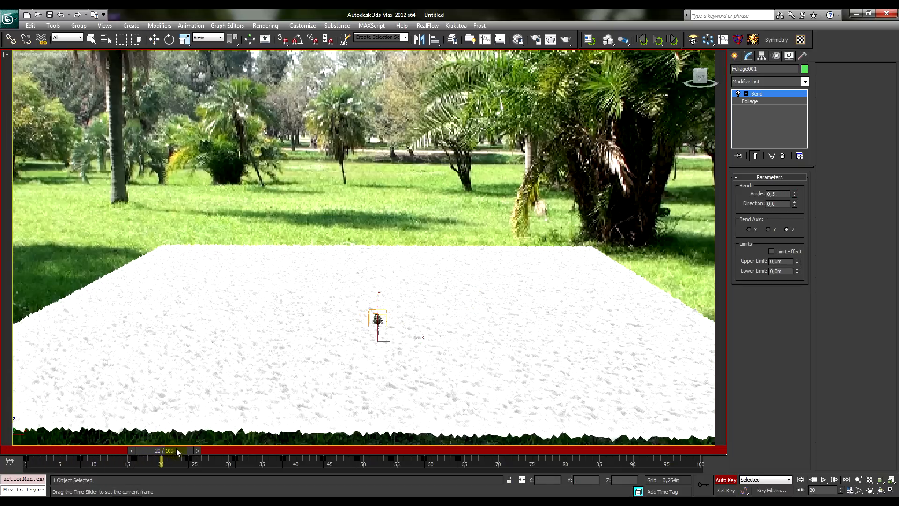
drag(378, 314, 377, 304)
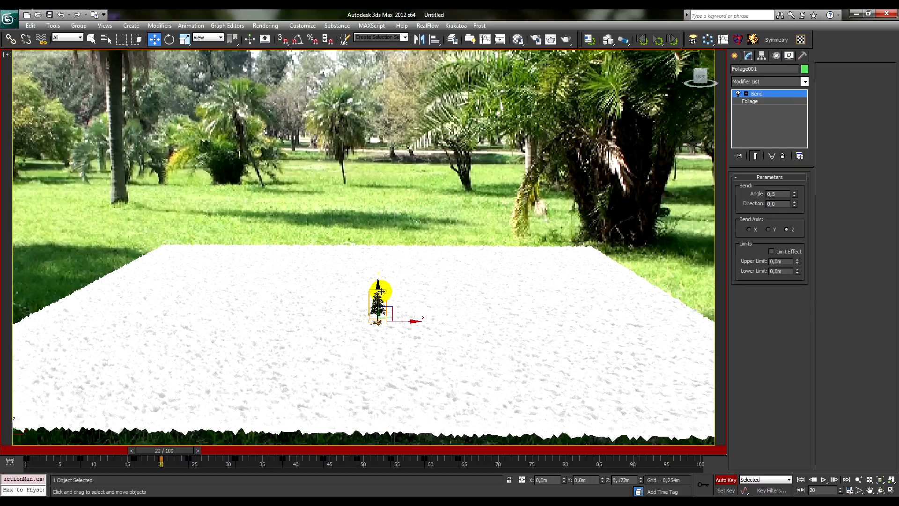
click(185, 38)
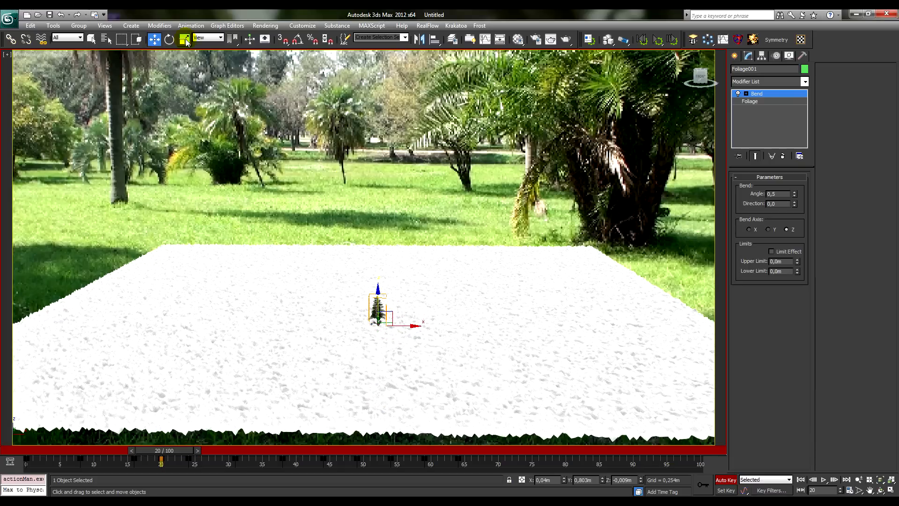
drag(385, 321, 405, 40)
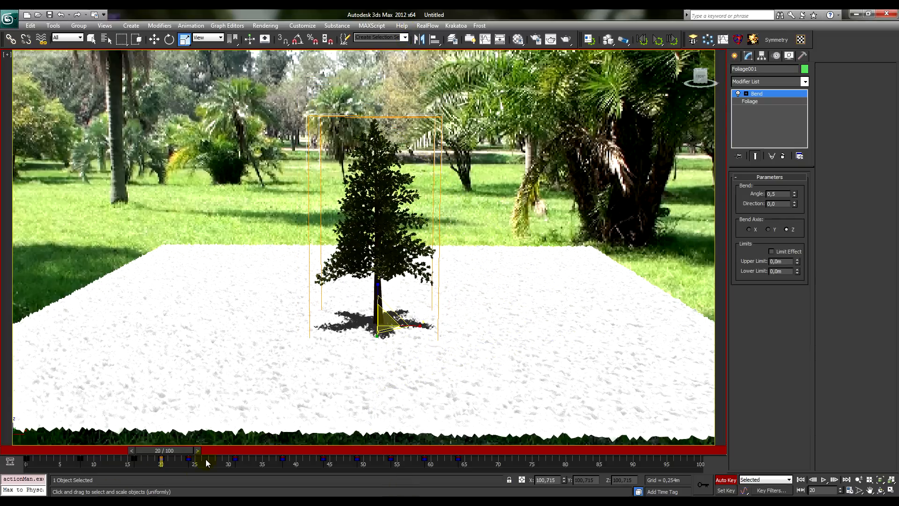
Move the pine's full-size growth key from frame 20 to frame 7 and return to the start of the timeline
drag(184, 453, 41, 459)
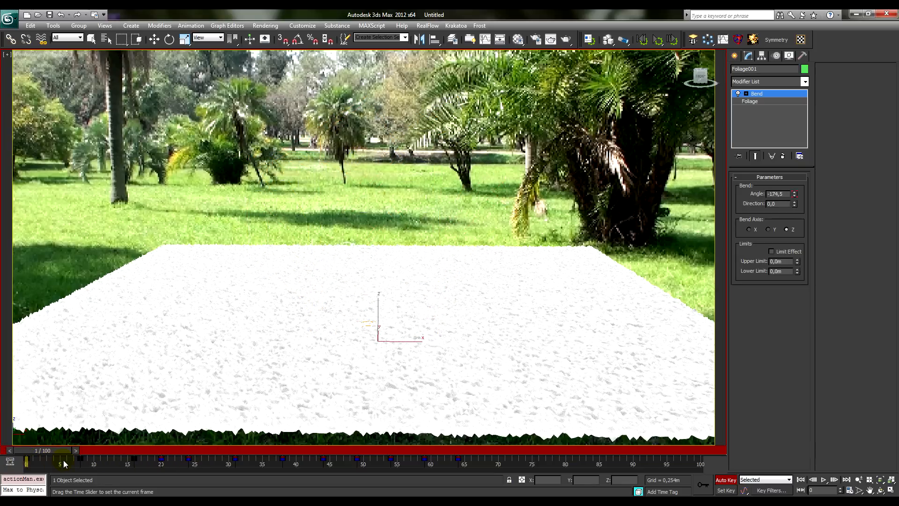
drag(100, 458, 101, 457)
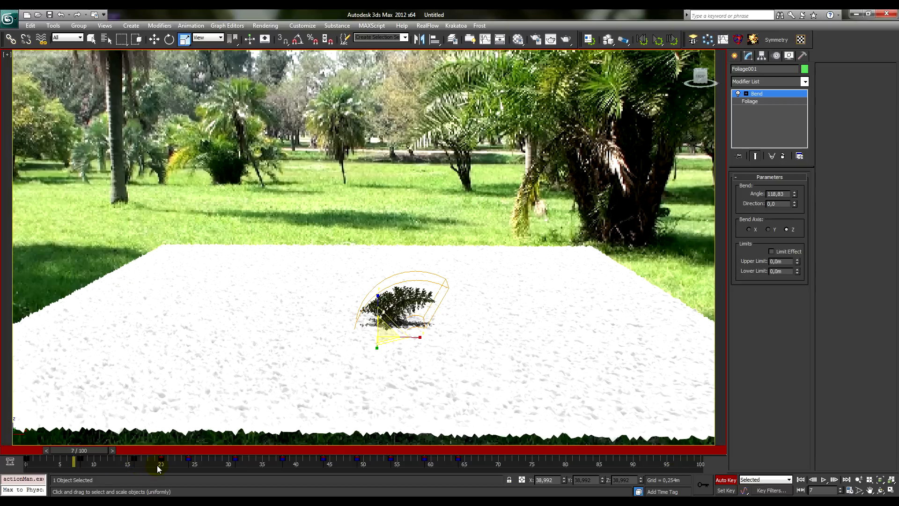
drag(162, 463, 33, 451)
Play back the combined growth and sway animation, turn off Auto Key and deselect the pine
click(824, 480)
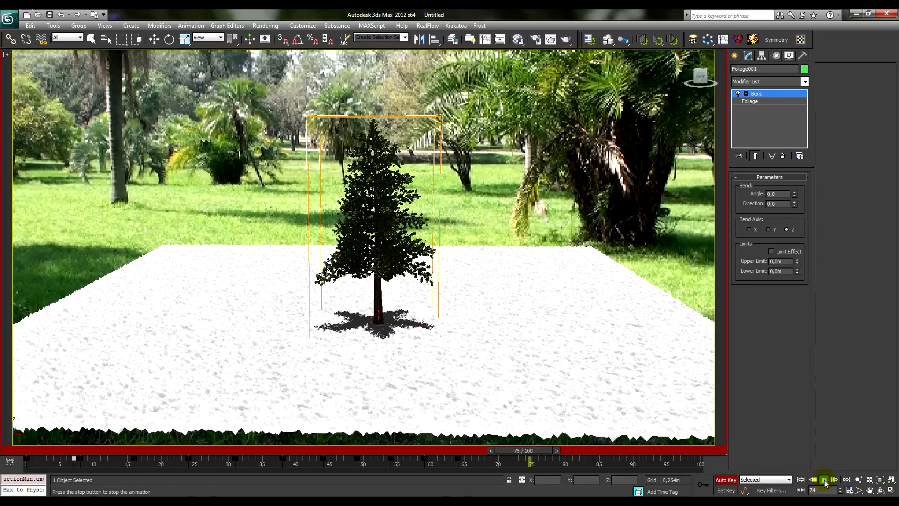
click(824, 479)
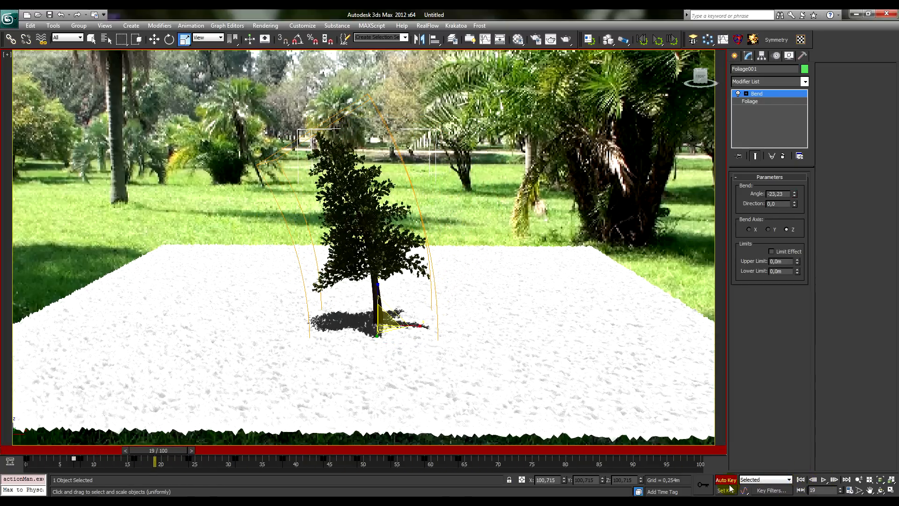
click(543, 173)
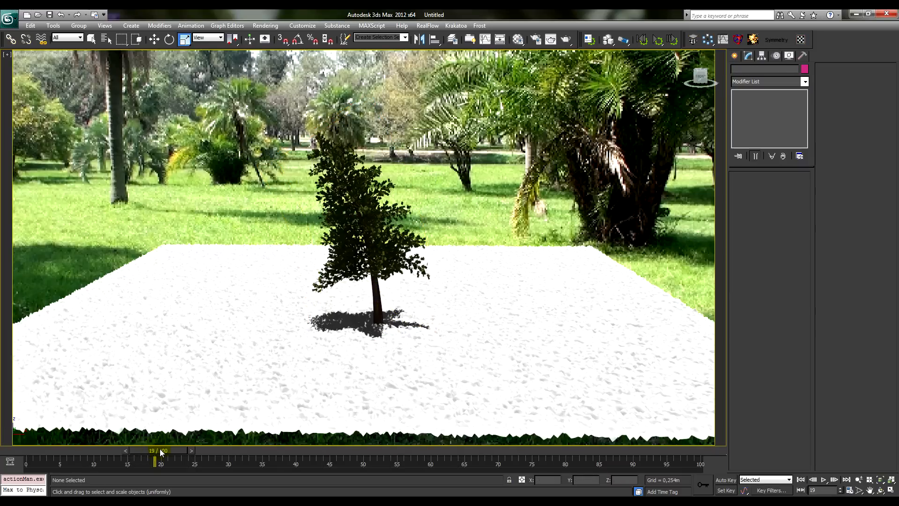
Review the pine's growth and sway animation by scrubbing to the start and playing it back
drag(160, 449, 7, 463)
click(823, 481)
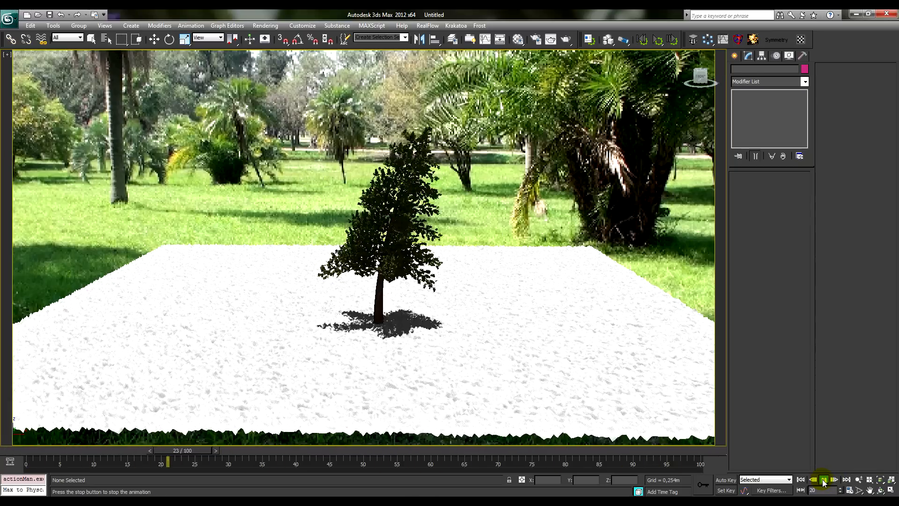
click(823, 481)
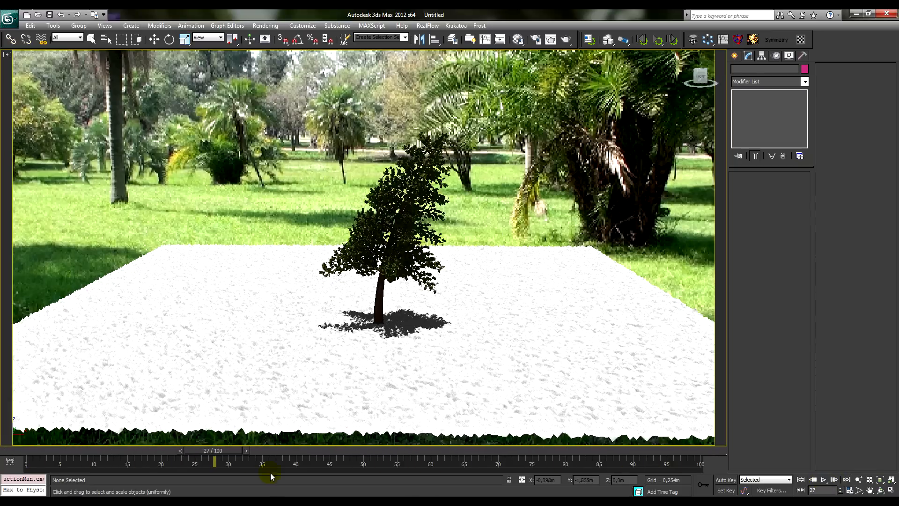
Clone the pine as an independent copy placed behind it at about X 0.744 m, Y 1.762 m
click(154, 39)
click(443, 196)
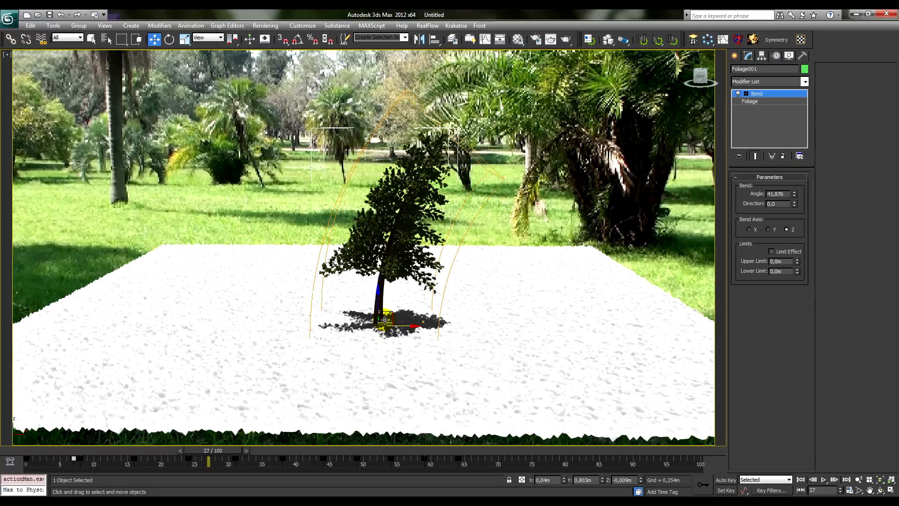
mouse_move(384, 321)
shift+mouse_down()
mouse_move(478, 297)
mouse_move(465, 305)
mouse_move(472, 320)
shift+mouse_up()
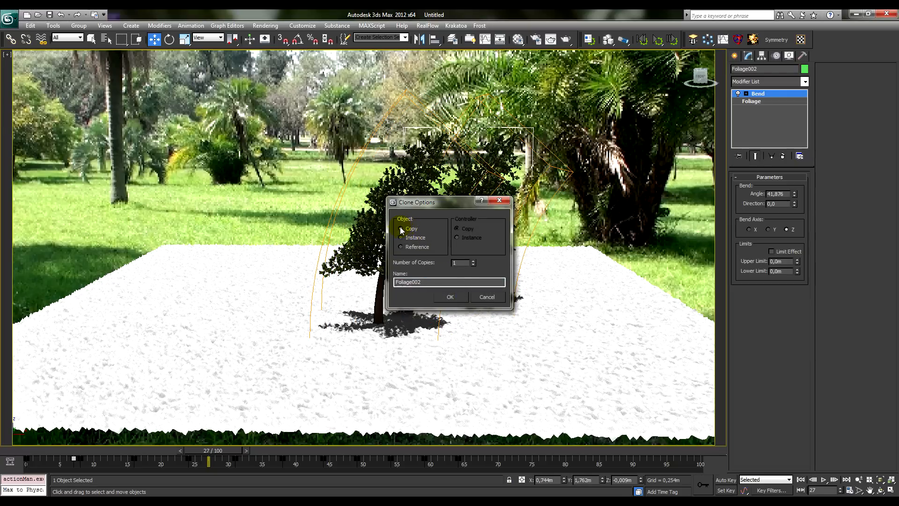
click(450, 297)
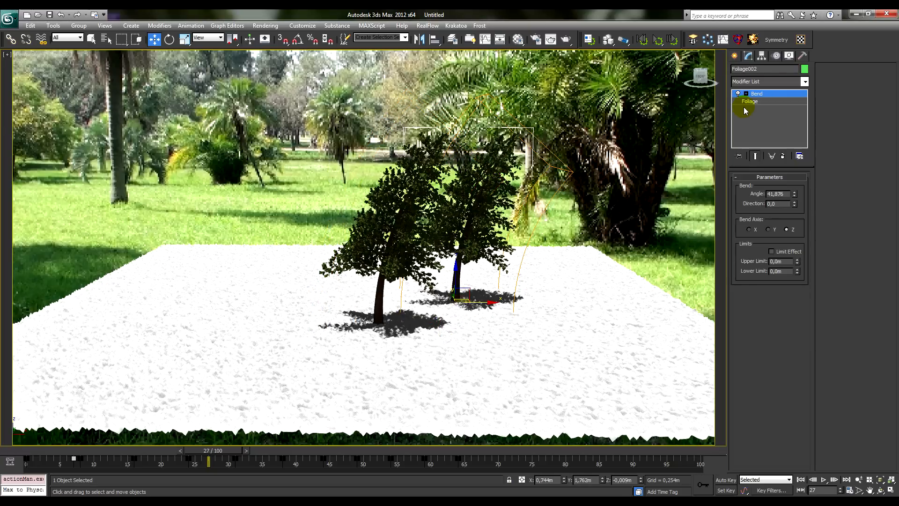
Generate new random seeds for the copied pine's Foliage until its shape differs, ending on seed 12153454
click(751, 101)
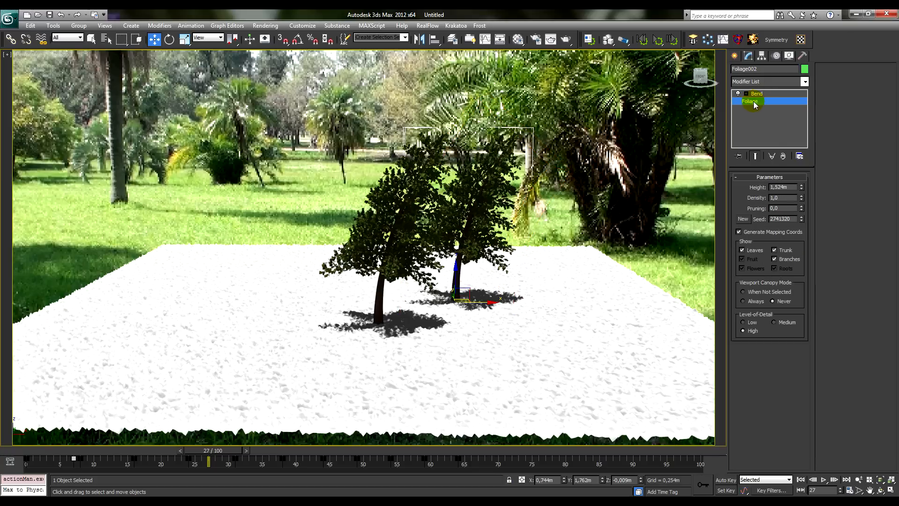
click(744, 220)
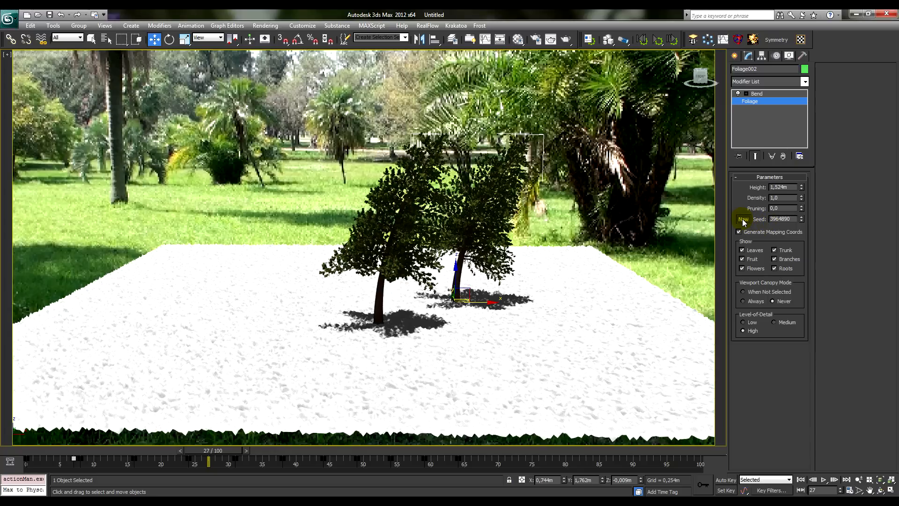
click(745, 220)
click(744, 220)
click(744, 220)
click(745, 220)
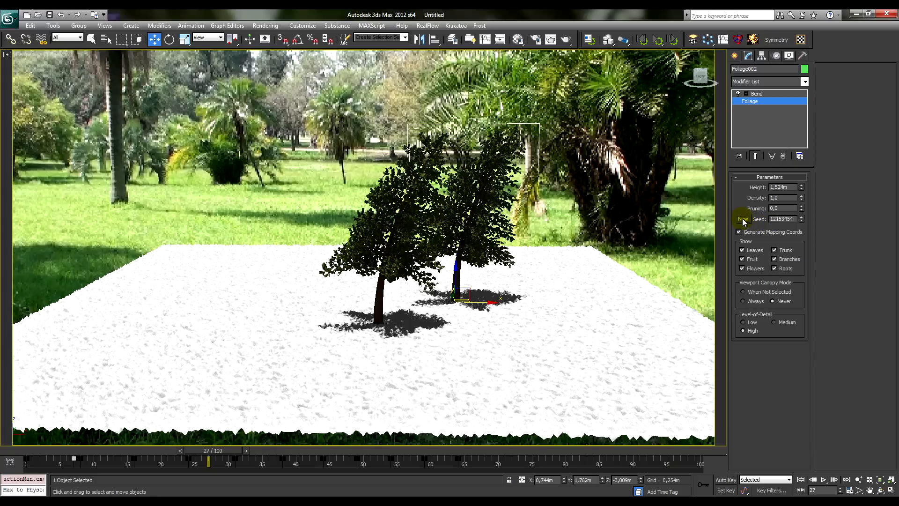
Rotate the second pine about -130.8° around Z and reduce its Foliage height to about 1.082 m
click(171, 39)
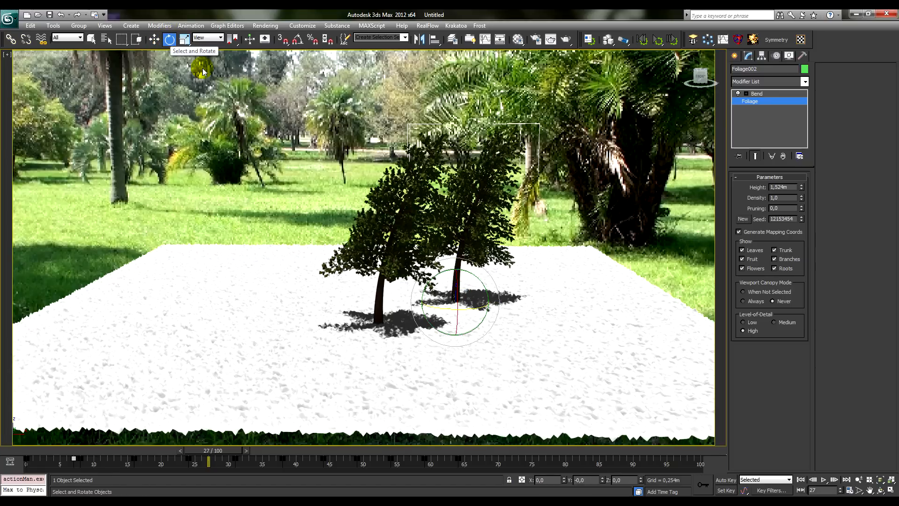
drag(471, 311, 354, 331)
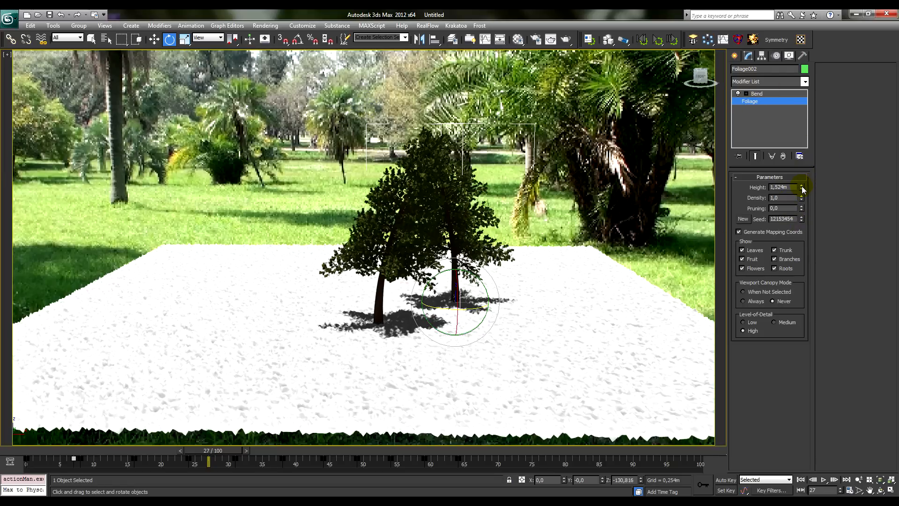
drag(802, 189, 802, 200)
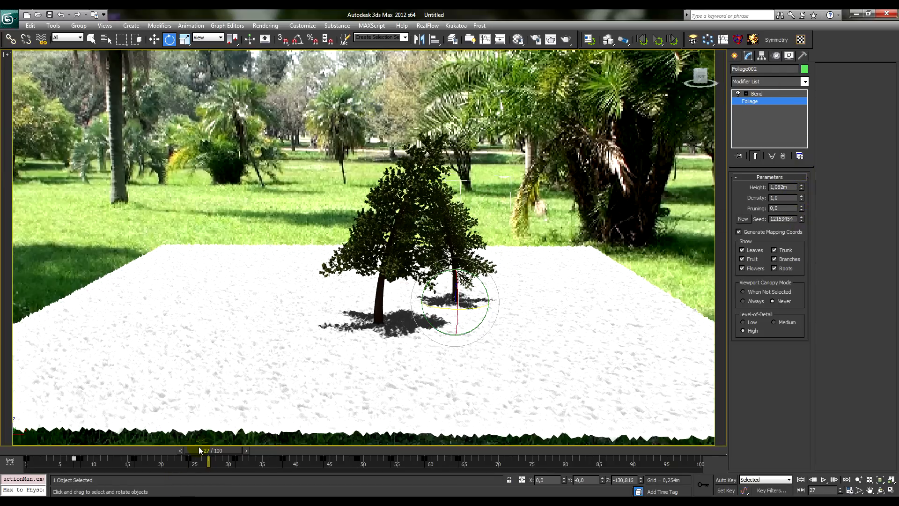
Shift all of the second pine's animation keys to start at frame 8 and scrub through the result
drag(221, 451, 242, 459)
key(e)
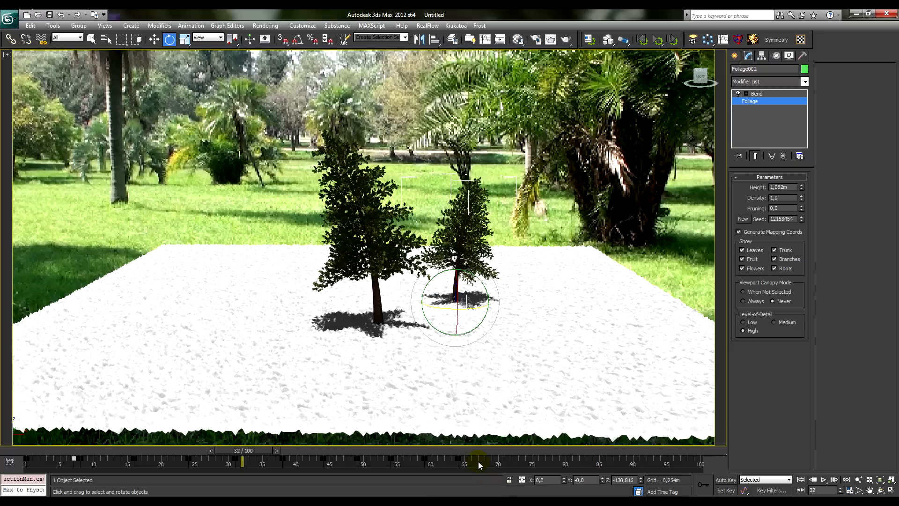
drag(1, 470, 80, 463)
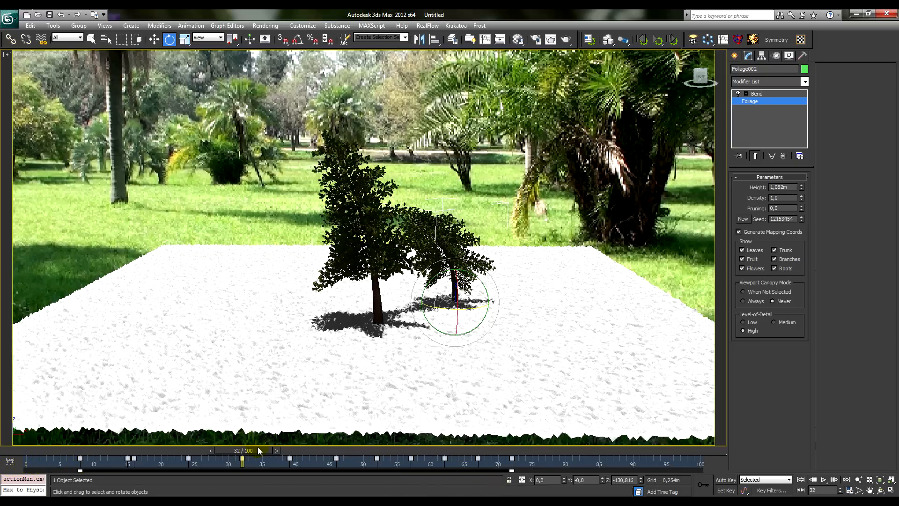
drag(162, 450, 3, 452)
drag(65, 450, 148, 457)
key(e)
Compare both pines' keys, move the second pine's keys 3 frames earlier to start at frame 5, and scrub to check
click(334, 221)
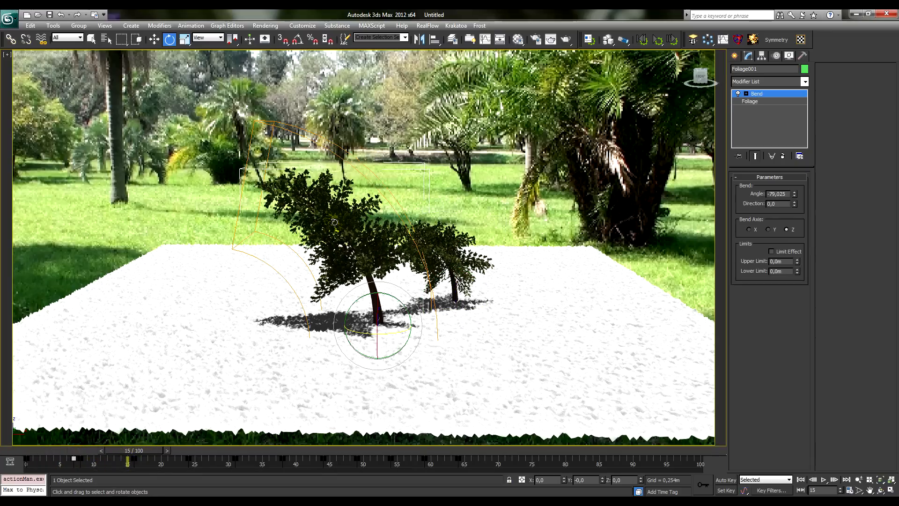
click(451, 251)
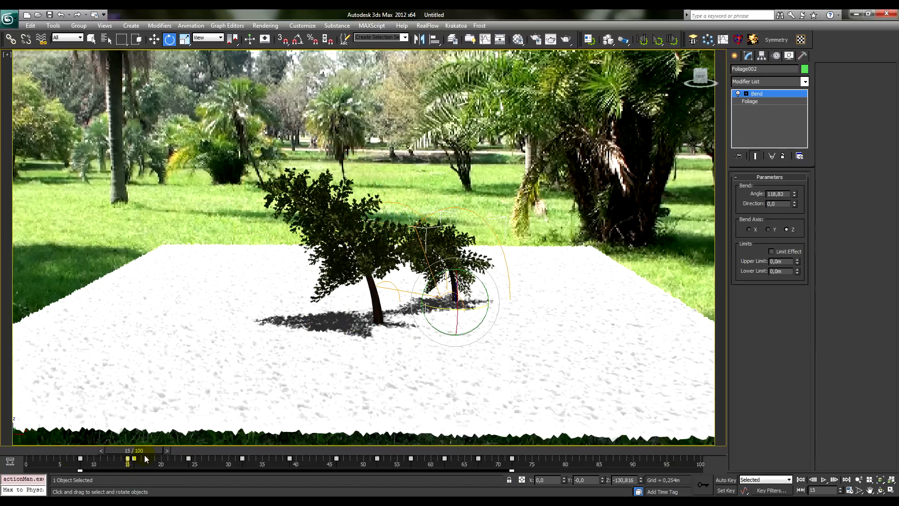
drag(129, 463, 107, 462)
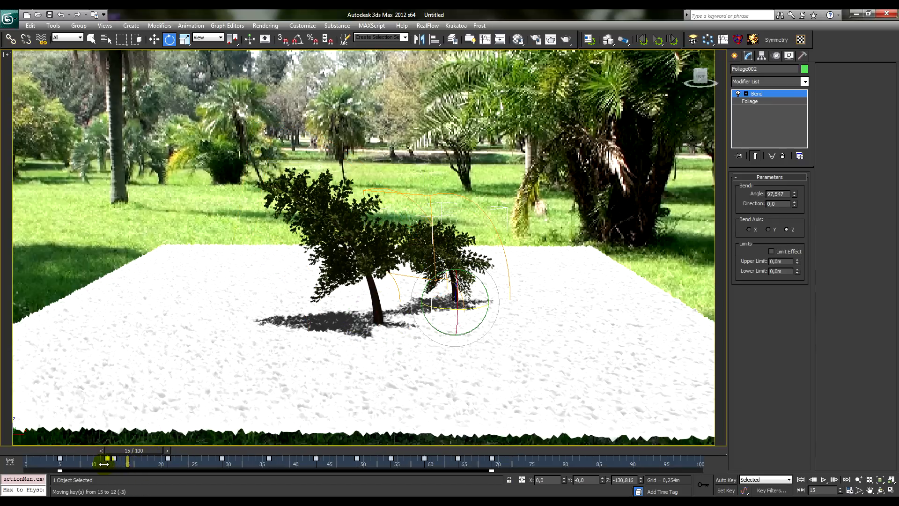
drag(159, 451, 346, 450)
key(e)
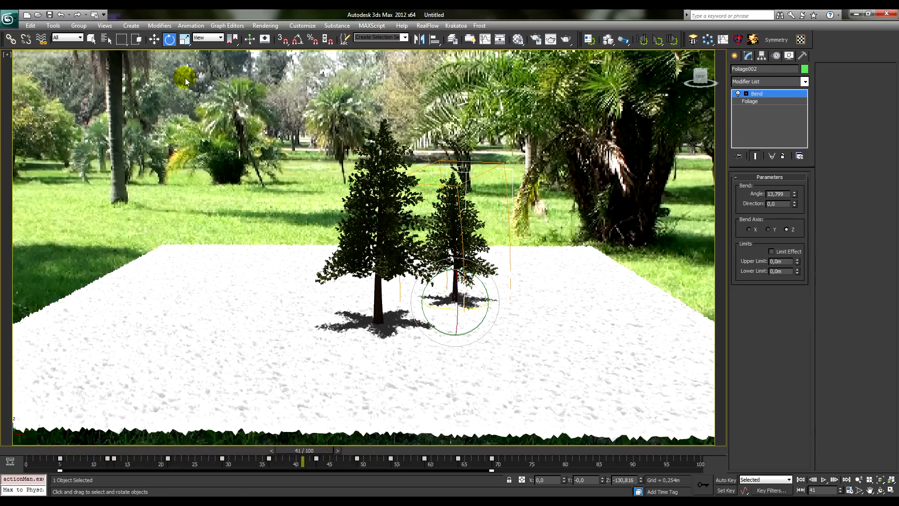
Clone the second pine as a copy at about X 0.217 m, Y 1.346 m and generate a new Foliage seed for it
click(155, 40)
mouse_move(464, 296)
shift+mouse_down()
mouse_move(401, 292)
mouse_move(411, 304)
mouse_move(404, 318)
shift+mouse_up()
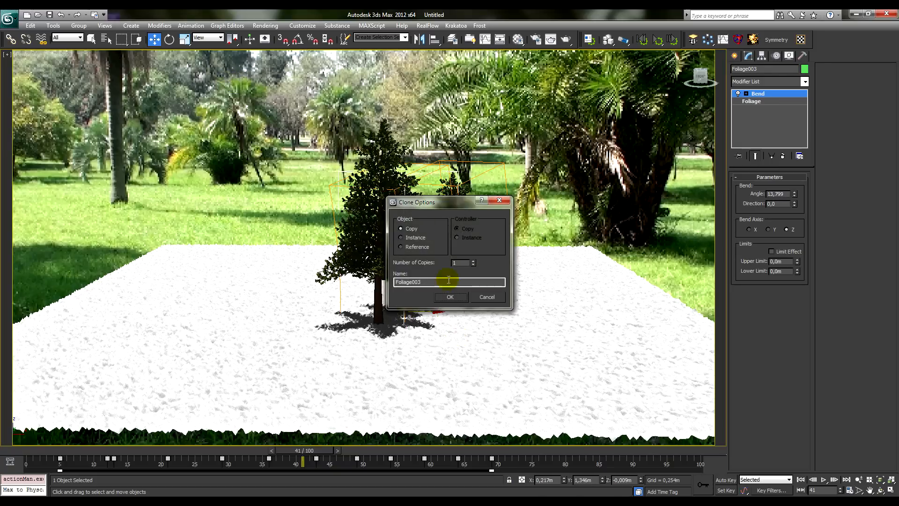
click(452, 297)
click(759, 101)
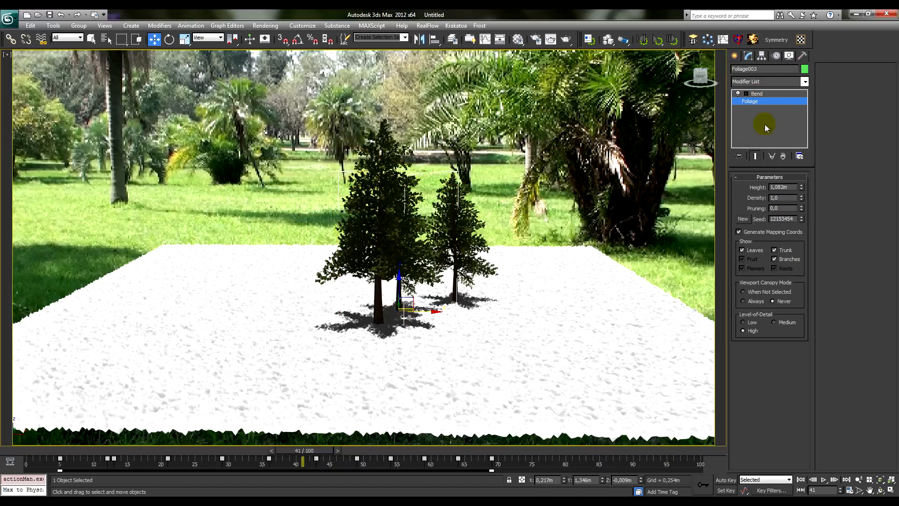
click(744, 220)
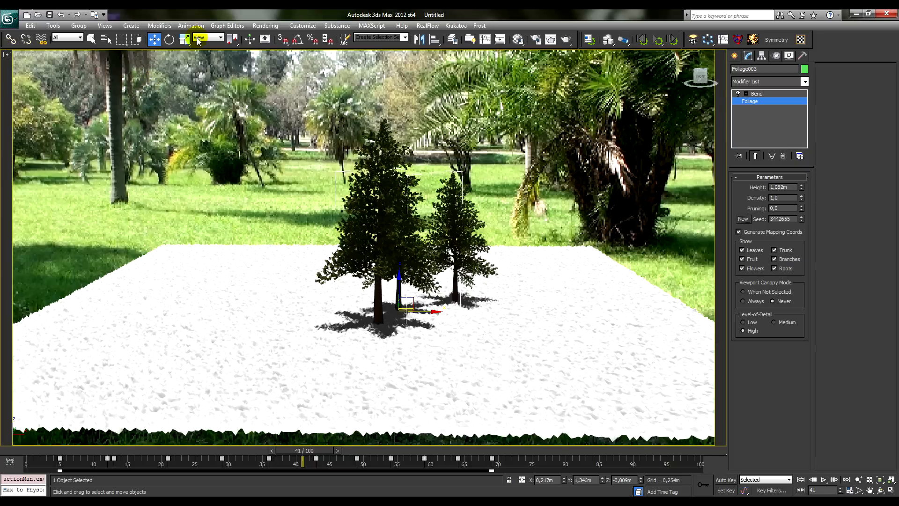
Reduce the third pine's height to about 0.628 m and rotate it about -144° around Z
mouse_move(801, 187)
mouse_down()
mouse_move(802, 208)
mouse_move(799, 197)
mouse_up()
click(396, 299)
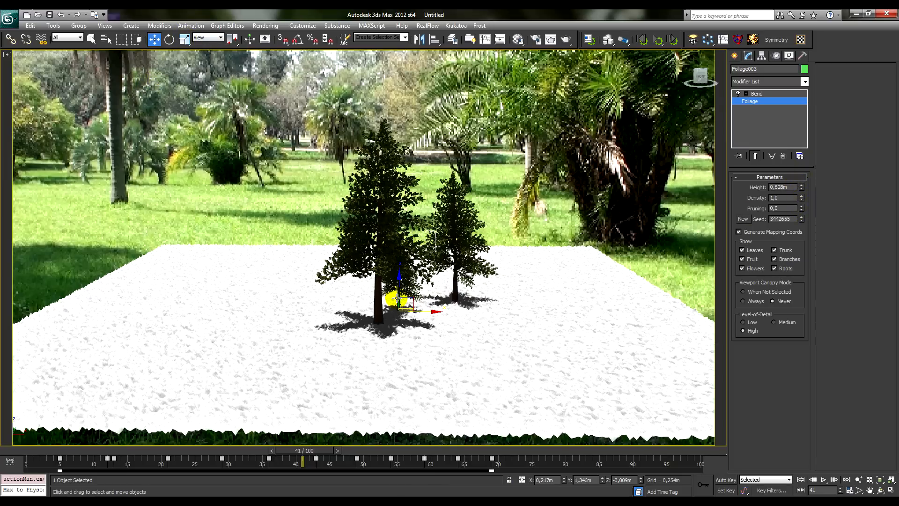
click(171, 40)
drag(421, 315, 255, 325)
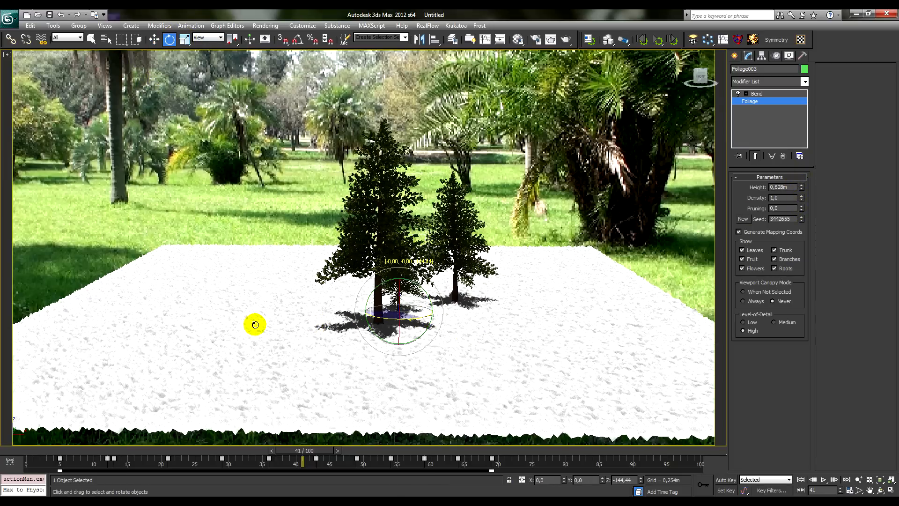
Clone the smallest pine as a copy on the far side of the large pine, at about X -0.87 m, Y 1.236 m
click(154, 39)
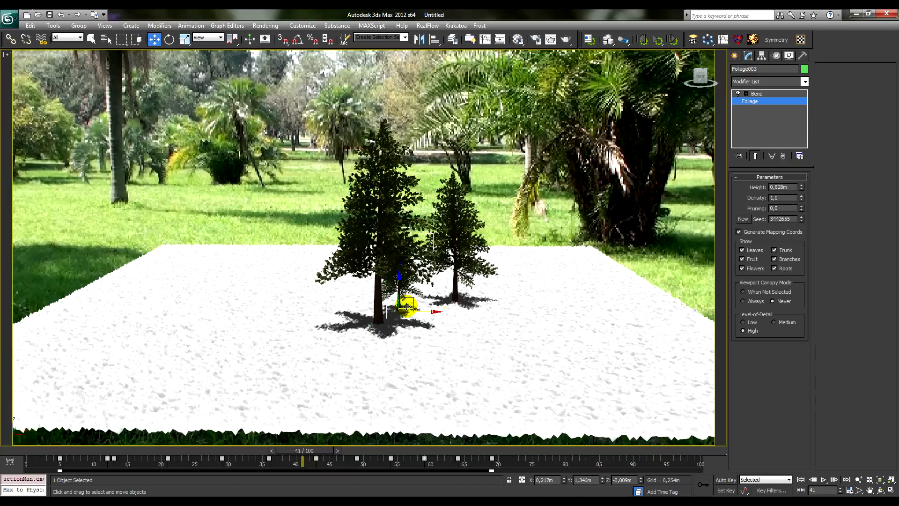
mouse_move(406, 307)
shift+mouse_down()
mouse_move(275, 305)
mouse_move(283, 307)
shift+mouse_up()
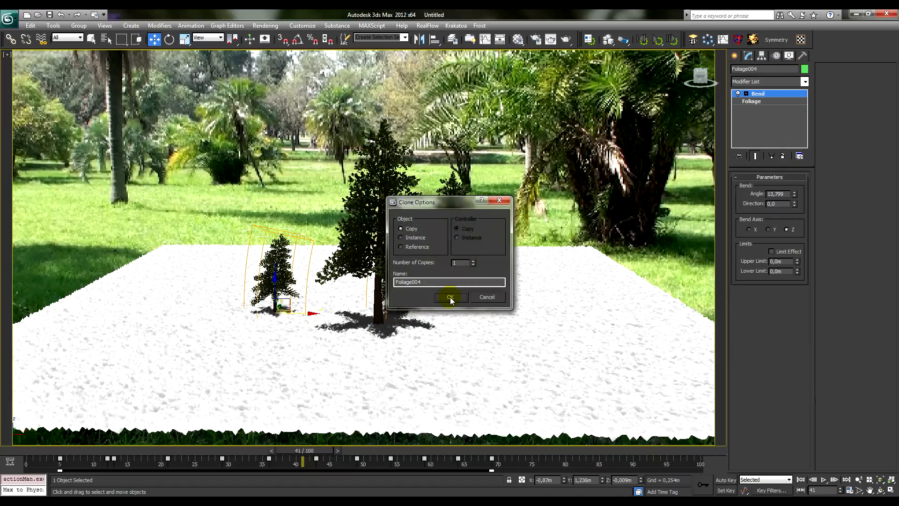
click(451, 296)
Give the fourth pine a new Foliage seed and increase its height to about 1.243 m
click(770, 110)
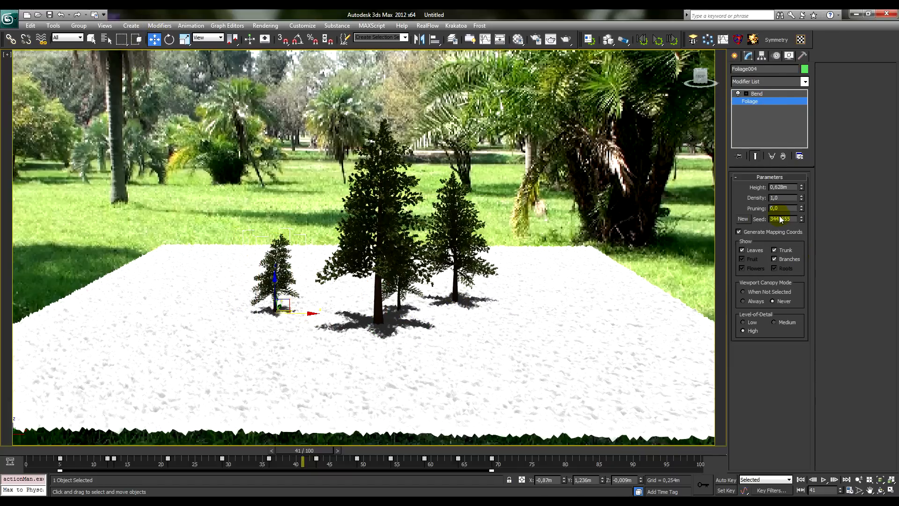
click(744, 217)
mouse_move(801, 187)
mouse_down()
mouse_move(801, 119)
mouse_move(798, 142)
mouse_up()
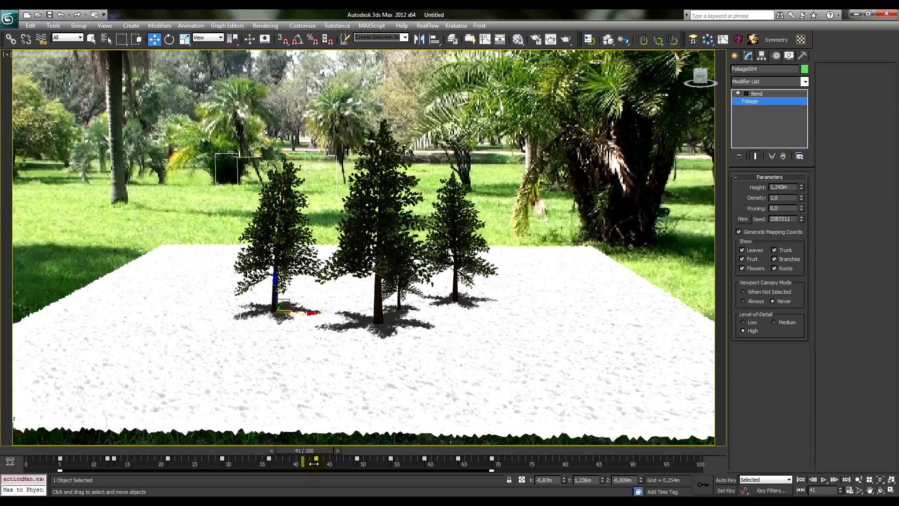
Shift the fourth pine's keys to start at frame 16 and move the smallest pine's keys 12 frames later
drag(314, 464, 388, 464)
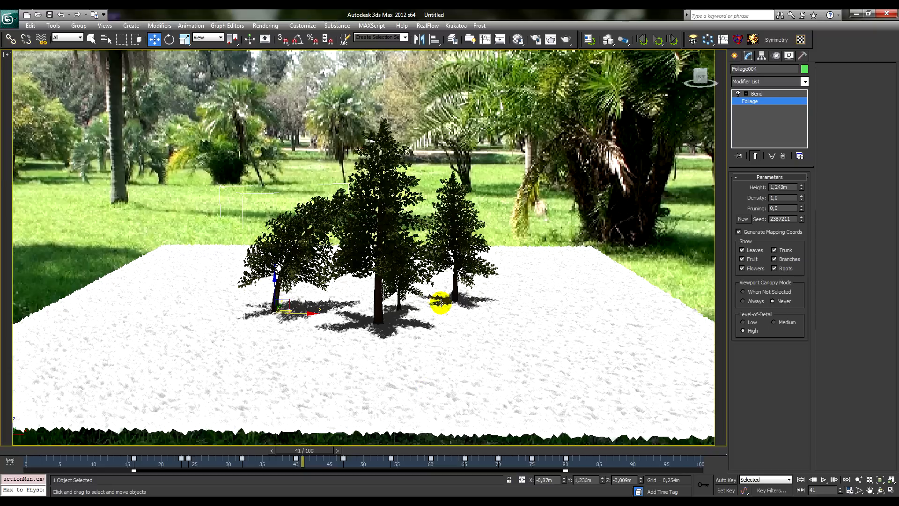
click(399, 298)
drag(495, 469, 473, 470)
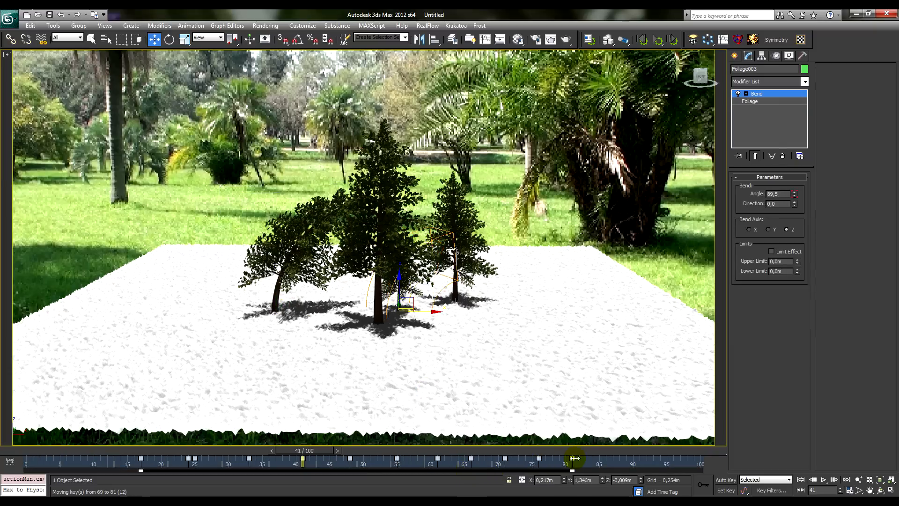
Rotate the fourth pine around its vertical axis so that it bends in a different direction
click(317, 213)
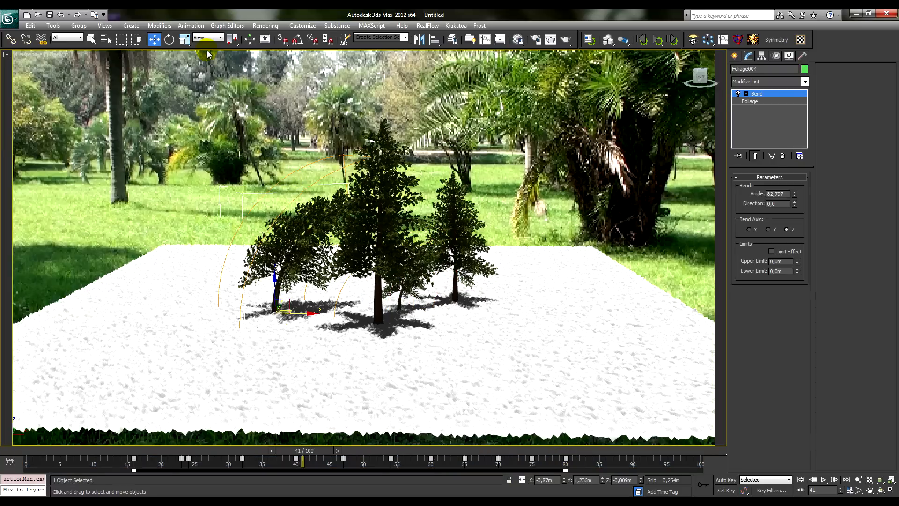
click(170, 40)
drag(296, 319, 193, 77)
Clone the fourth pine as a copy in front of the large pine, at about X -0.277 m, Y 0.026 m
click(154, 39)
click(287, 319)
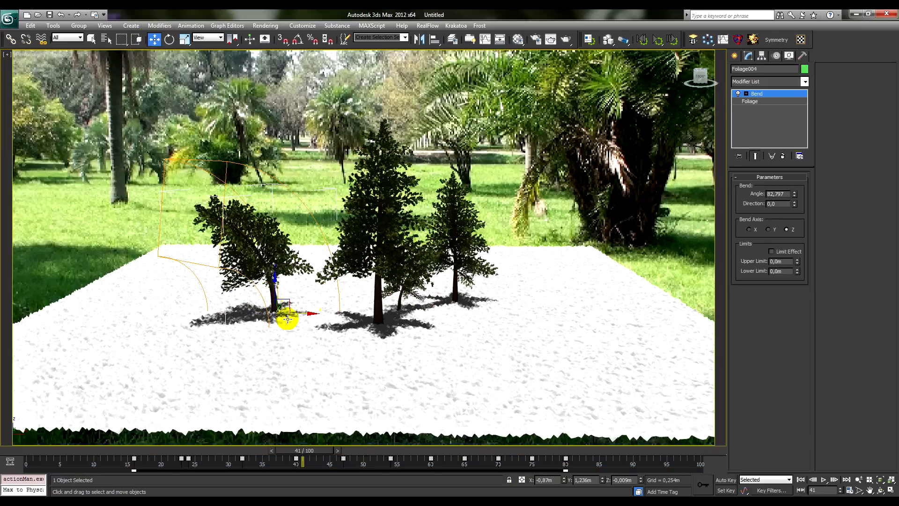
mouse_move(284, 310)
shift+mouse_down()
mouse_move(305, 343)
mouse_move(344, 350)
shift+mouse_up()
click(450, 297)
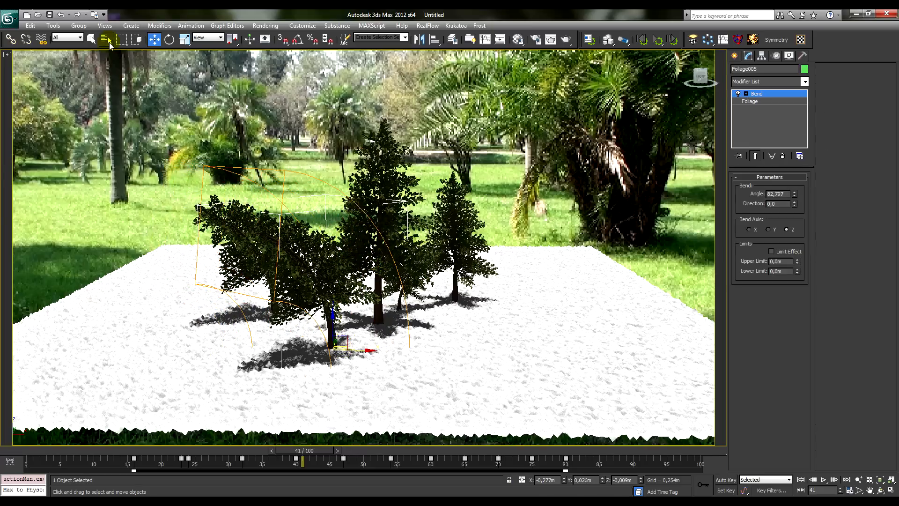
Rotate the front pine about -100.8° around Z and generate a new Foliage seed for it
key(e)
mouse_move(349, 355)
mouse_down()
mouse_move(251, 357)
mouse_move(342, 363)
mouse_move(471, 349)
mouse_move(457, 355)
mouse_move(503, 339)
mouse_up()
click(755, 101)
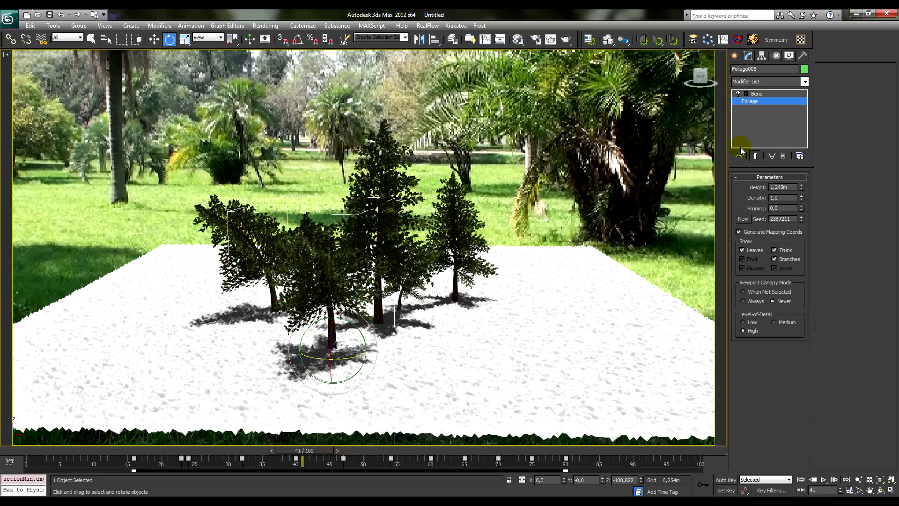
click(743, 219)
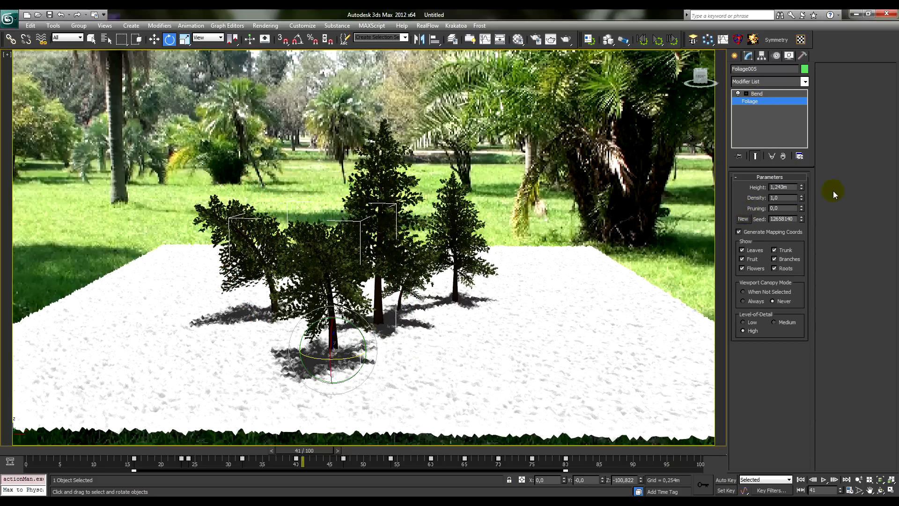
Reduce the front pine's height to about 0.783 m and shift its animation keys to start at frame 22
drag(801, 187, 801, 201)
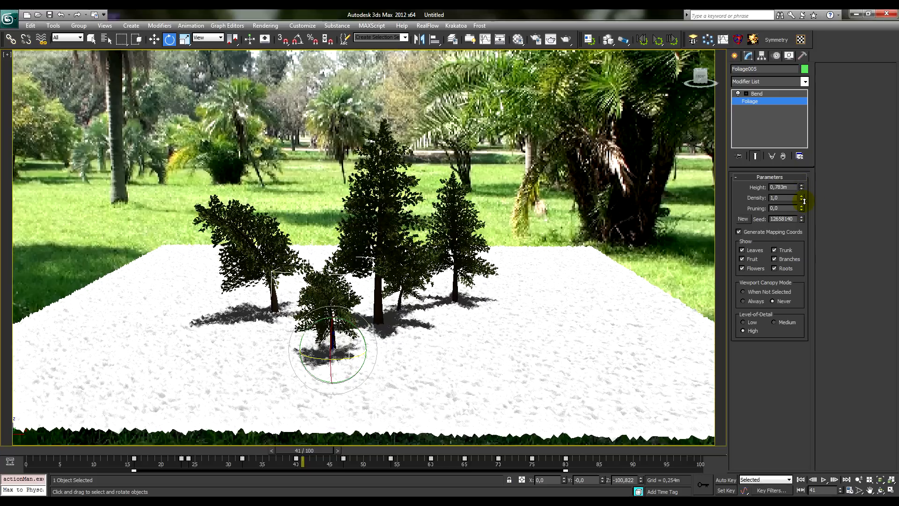
drag(342, 459, 382, 459)
click(358, 461)
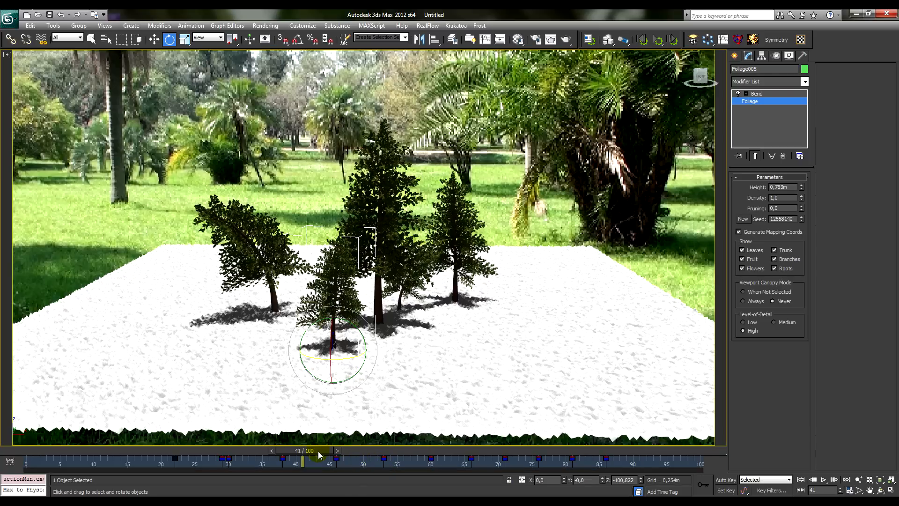
Play the growth and sway animation of all five pines from frame 0, and clear the selection
drag(318, 451, 5, 452)
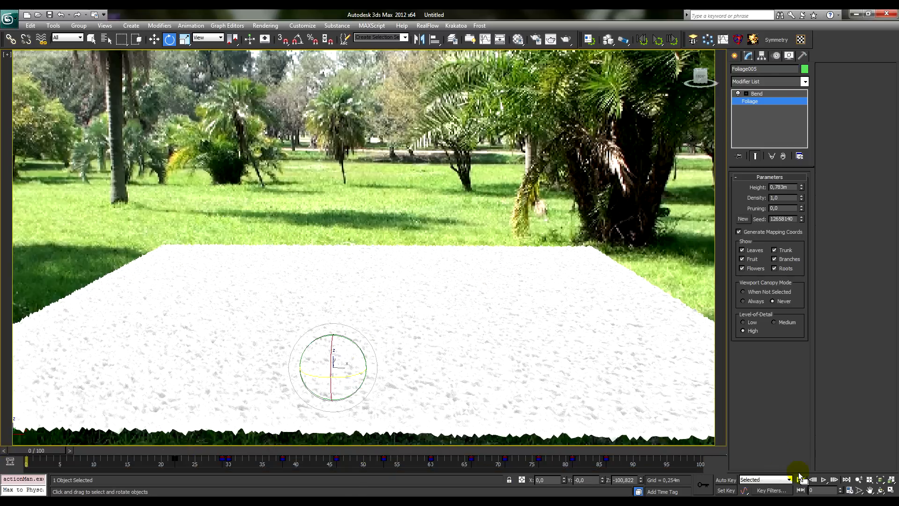
click(825, 481)
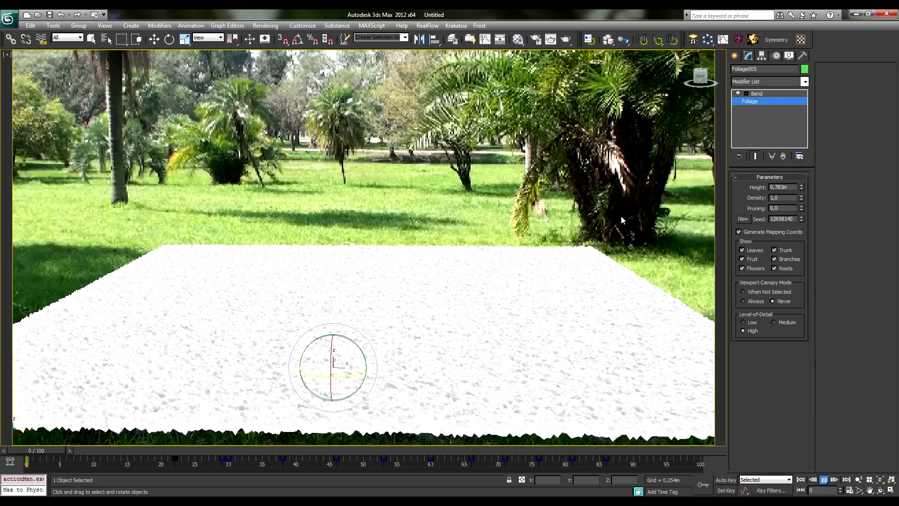
key(/)
click(529, 195)
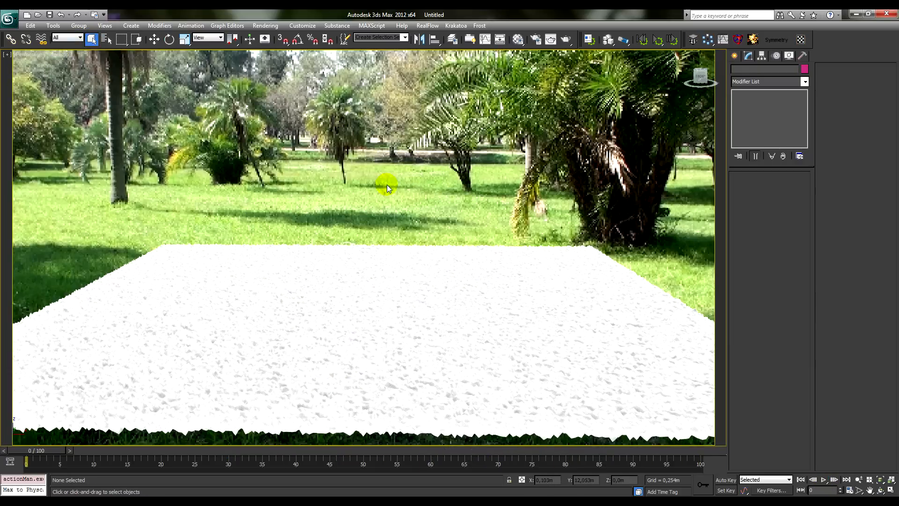
Render a test image of the perspective view at frame 73 and close the result
drag(43, 450, 522, 429)
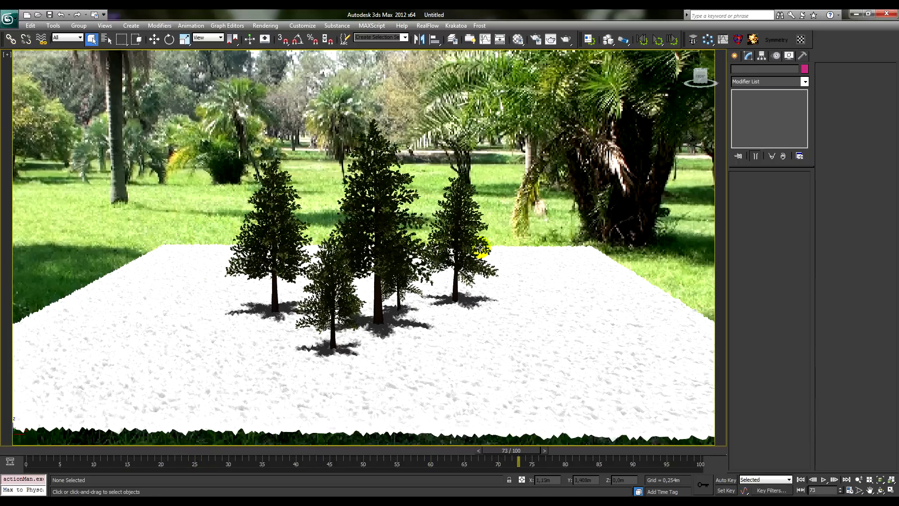
key(shift+q)
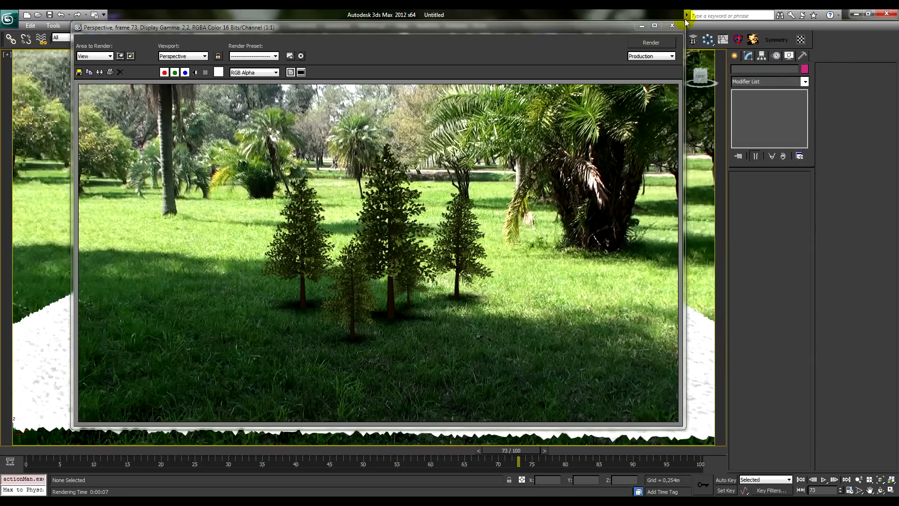
click(672, 27)
Move the small pine behind the large one to its front right, and shift the front pine toward the front left
click(397, 296)
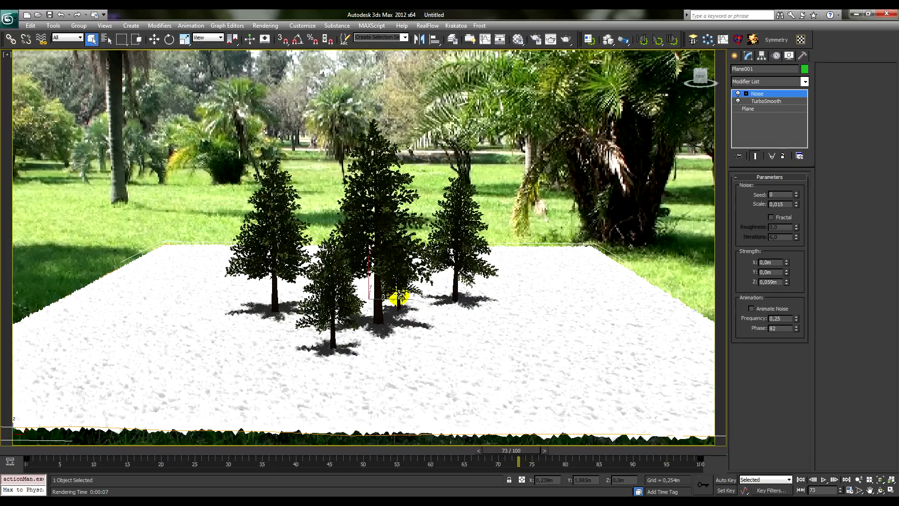
key(w)
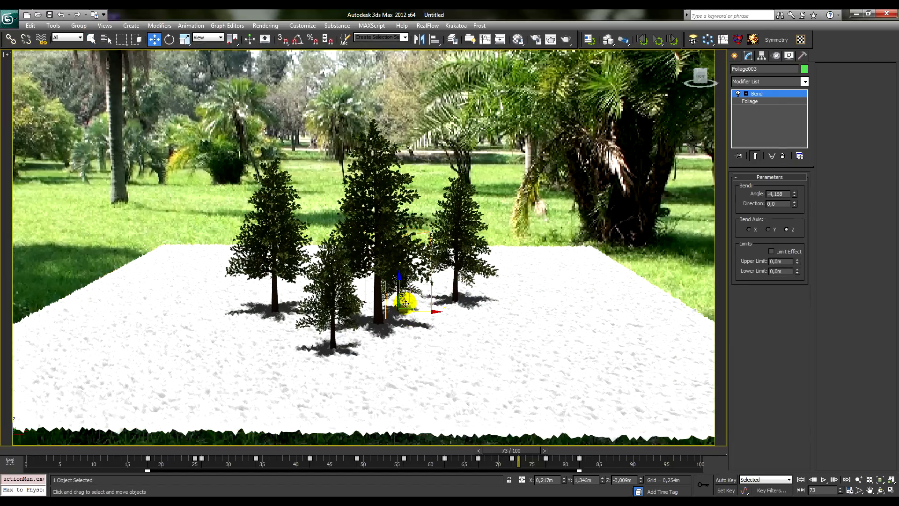
drag(408, 308, 442, 349)
drag(324, 306, 302, 321)
drag(437, 337, 433, 332)
Fine-tune the spacing of the two rear side pines and place the front pine at about X -0.432 m, Y -0.411 m
drag(466, 234, 454, 221)
drag(265, 224, 285, 216)
drag(316, 337, 312, 336)
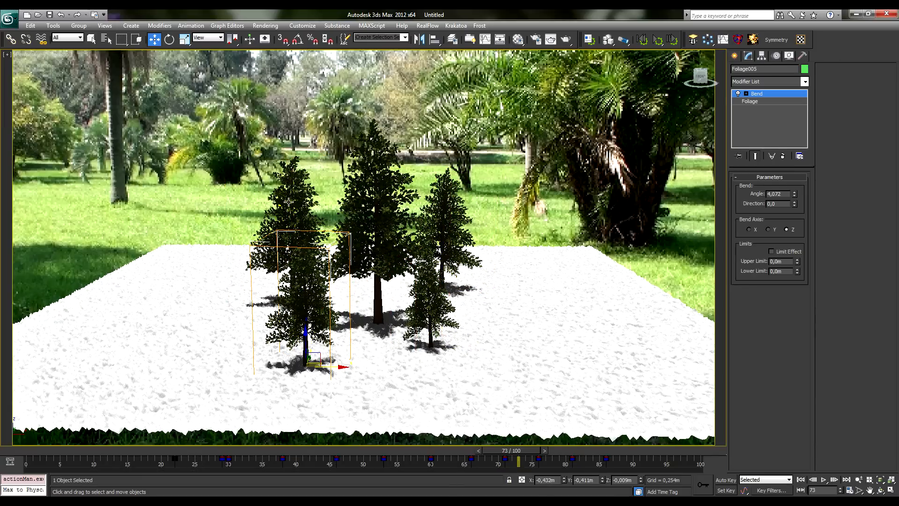
drag(292, 203, 268, 204)
click(572, 189)
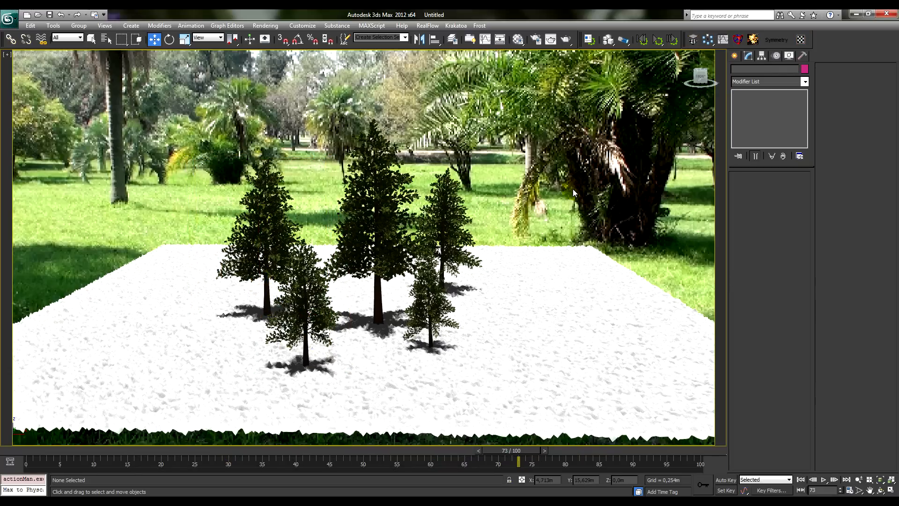
Set the render time output to the Active Time Segment, 0 to 100, and move the scene to frame 100
key(F10)
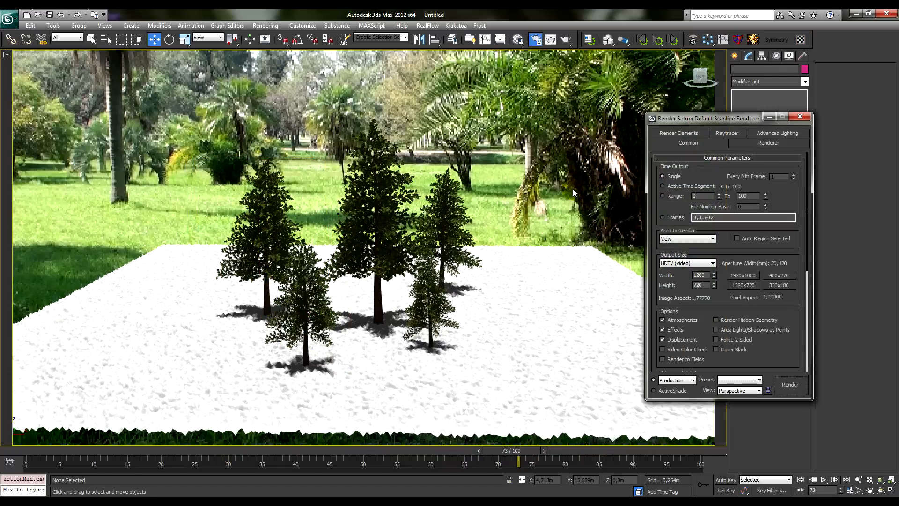
drag(695, 117, 540, 81)
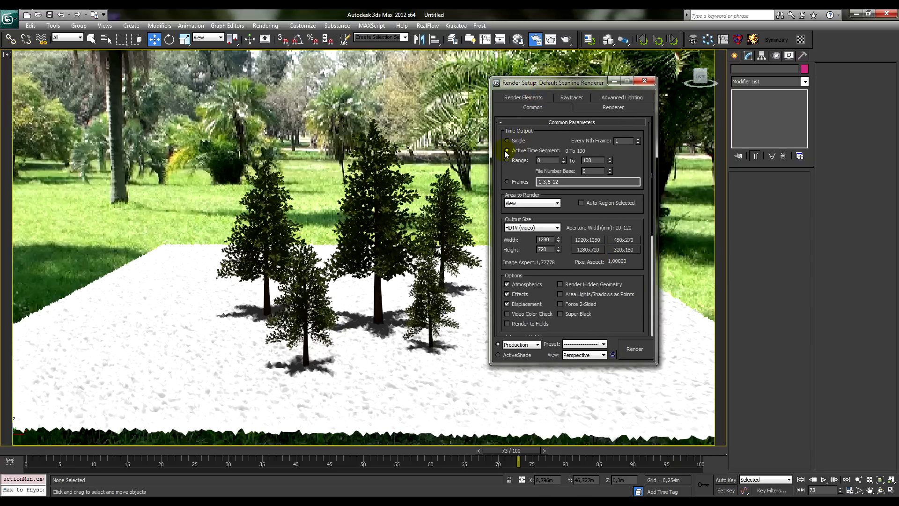
drag(522, 449, 774, 447)
key(w)
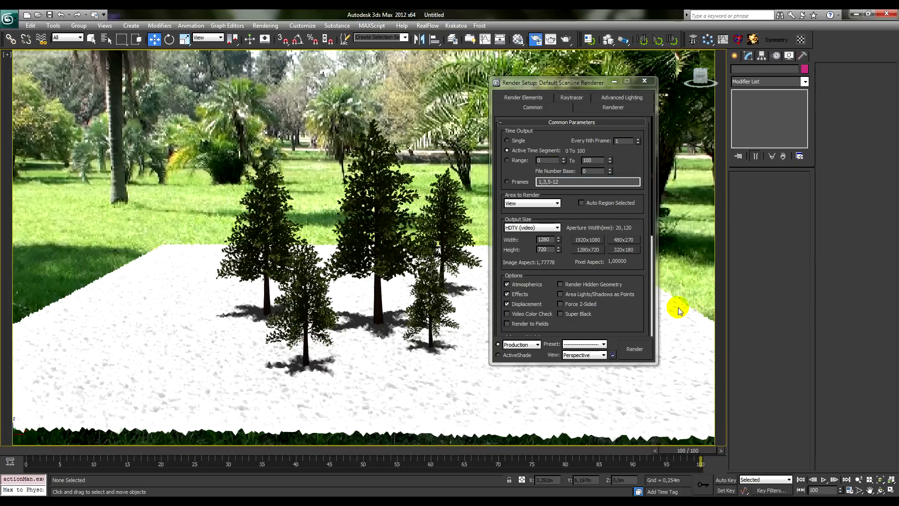
Create and open a folder named render_pinheiros_alpha inside V05 - Pinheiros as the render output location
drag(630, 323, 645, 157)
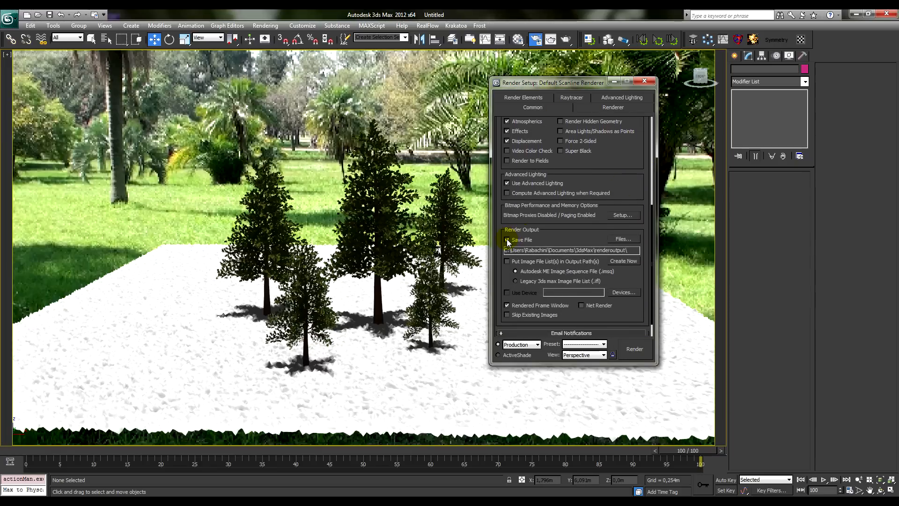
click(625, 239)
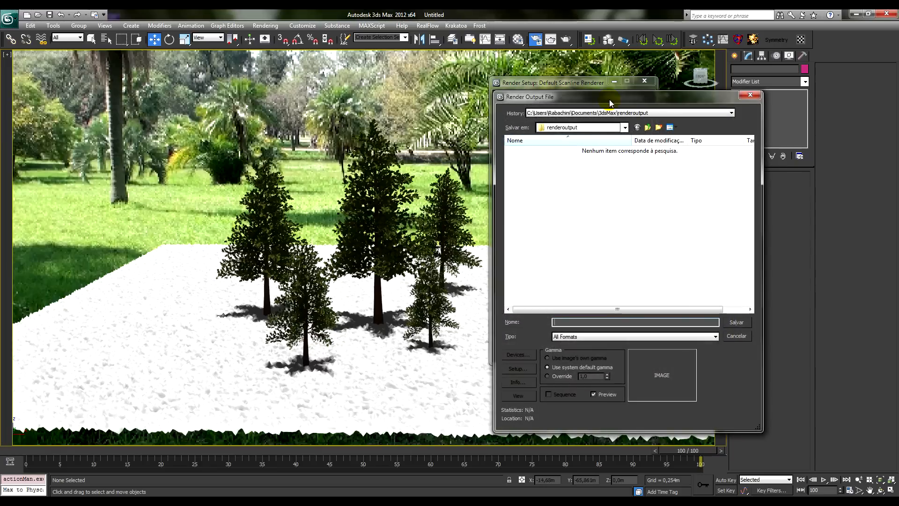
click(616, 113)
click(618, 123)
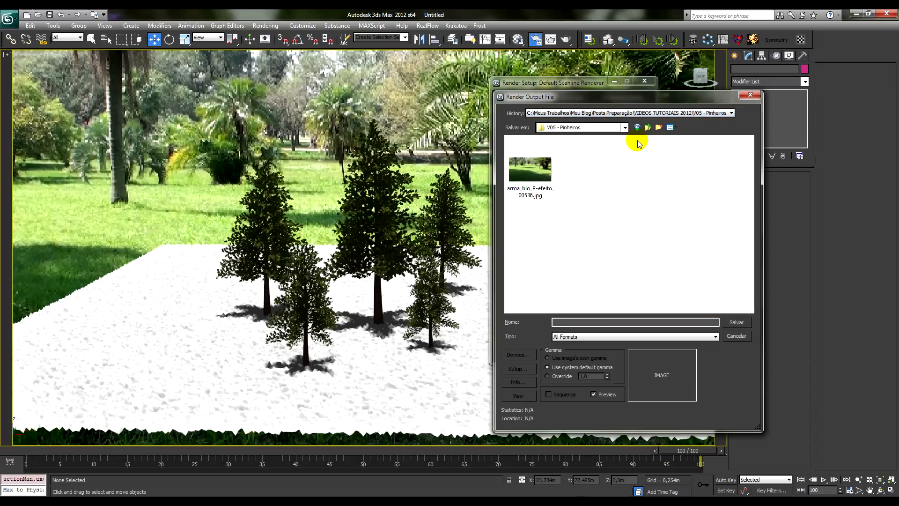
click(658, 128)
text(render_pinheiros_alpha)
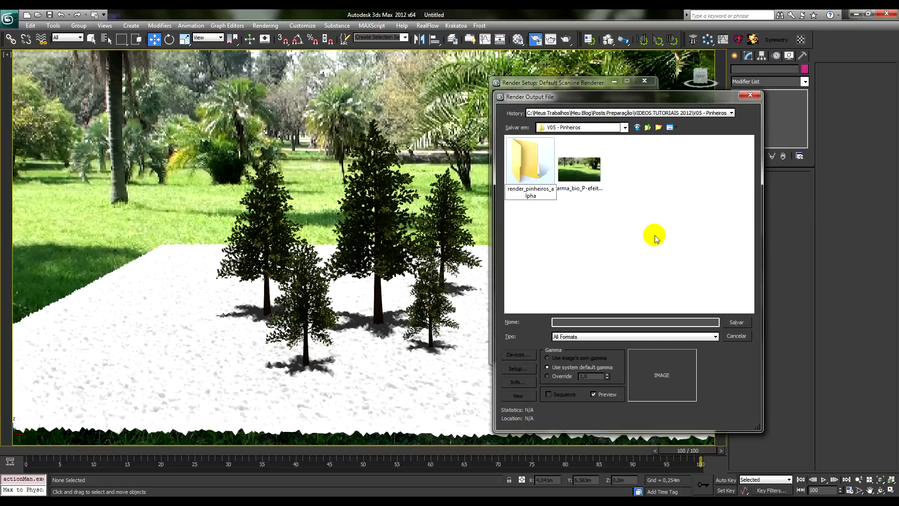
double_click(532, 154)
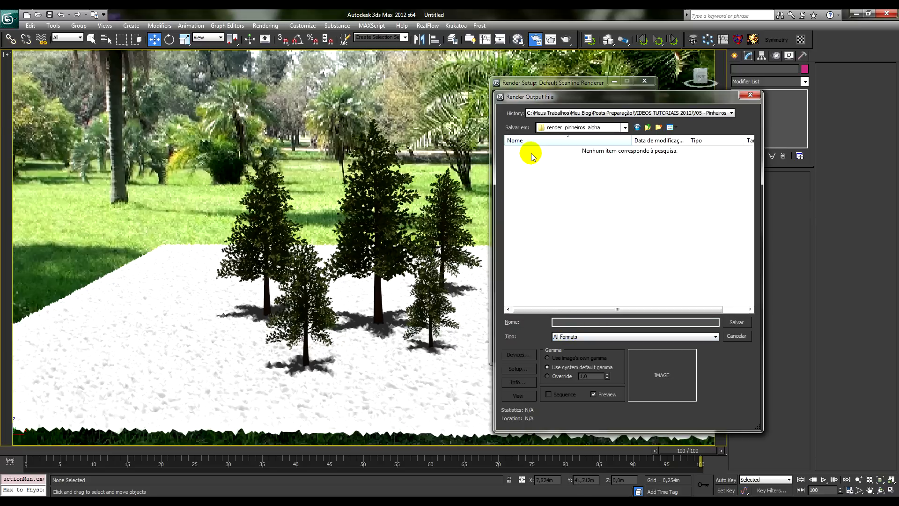
Save the render output as PNG under the name pinheiros_tuto, using RGB 24 bit with Alpha channel
click(586, 336)
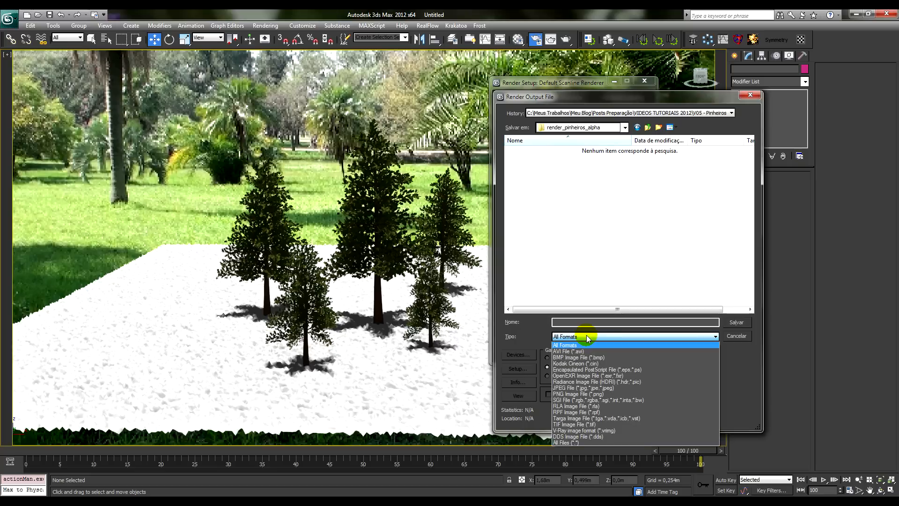
click(569, 393)
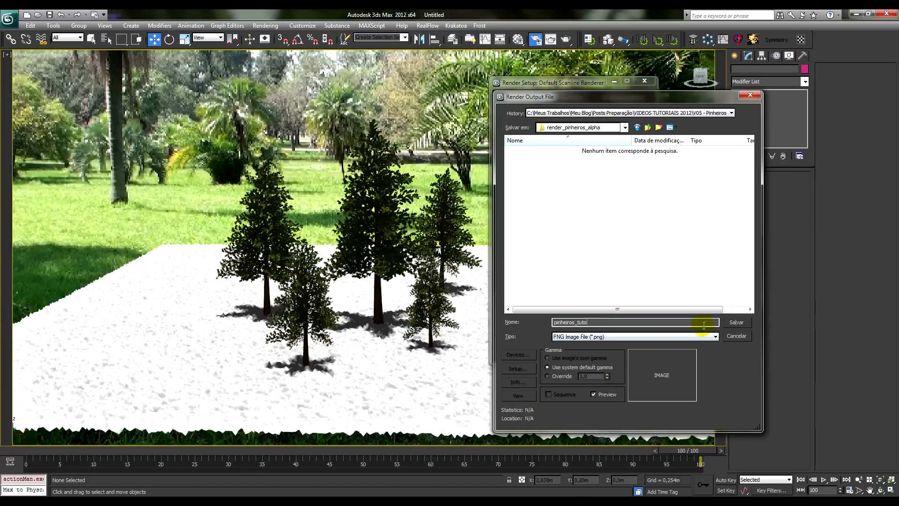
click(742, 322)
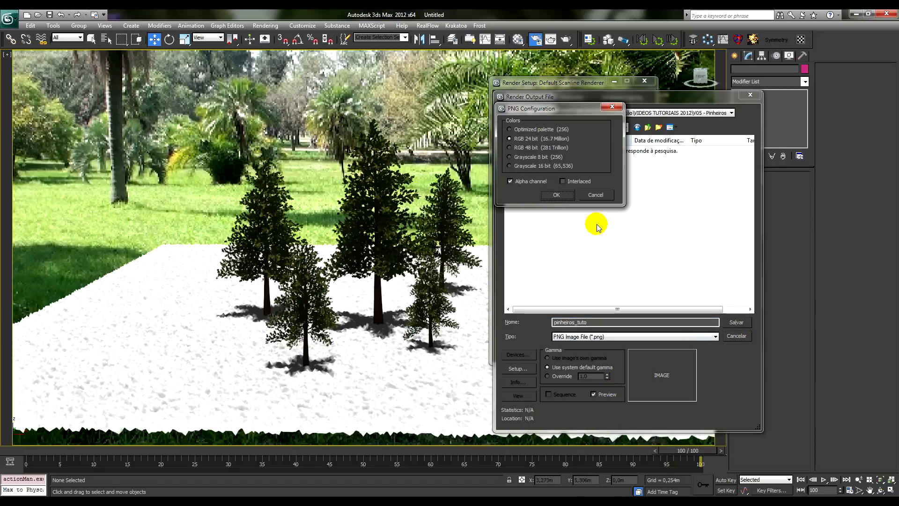
drag(564, 110, 601, 177)
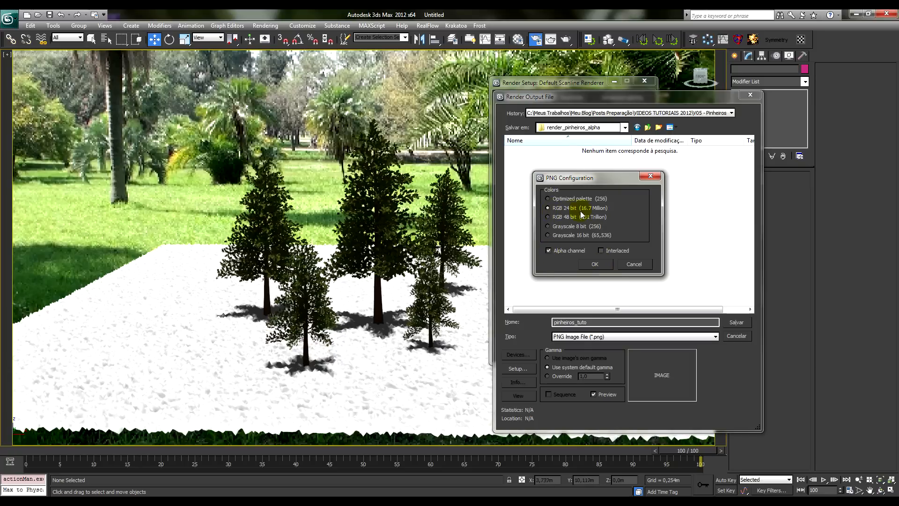
click(600, 263)
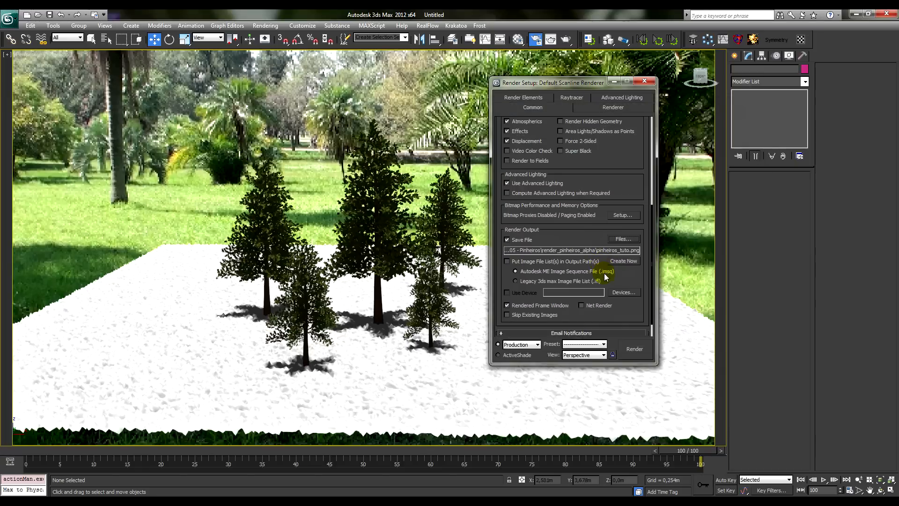
Start rendering the 0 to 100 frame sequence and cancel it during the first frames
drag(628, 148, 628, 311)
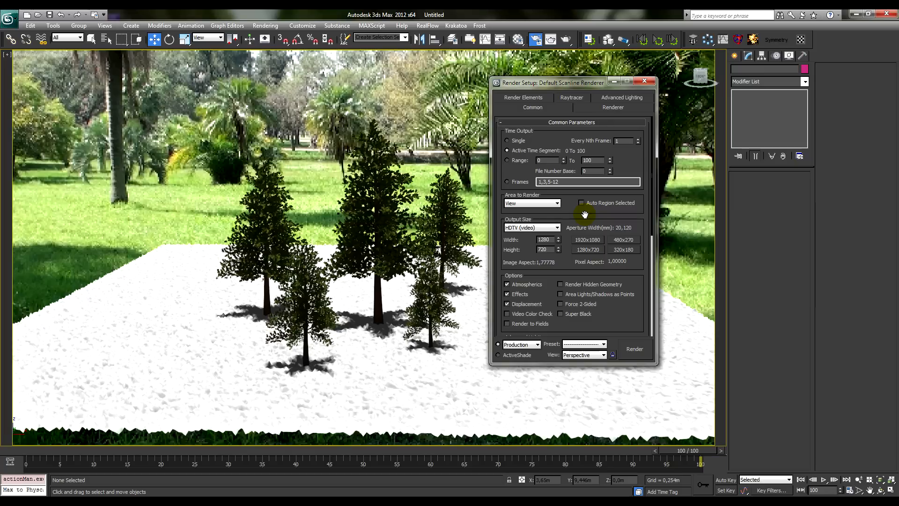
click(633, 348)
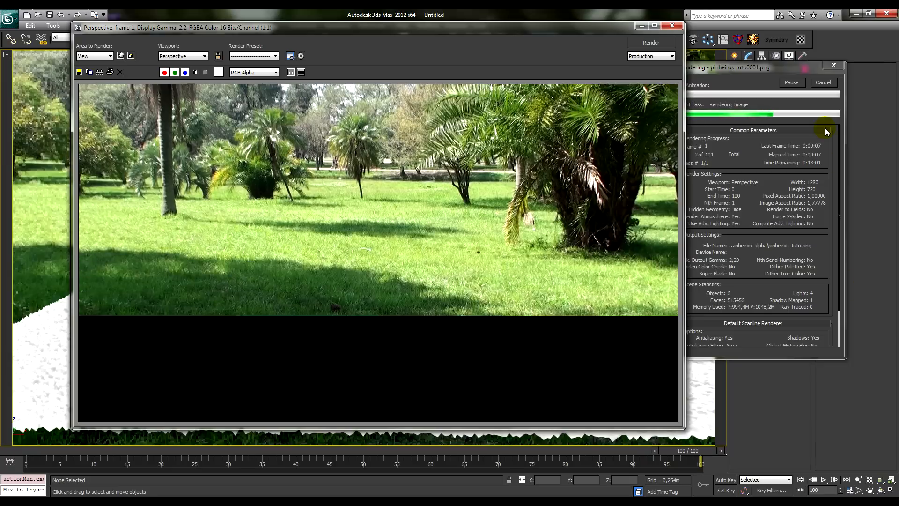
click(823, 83)
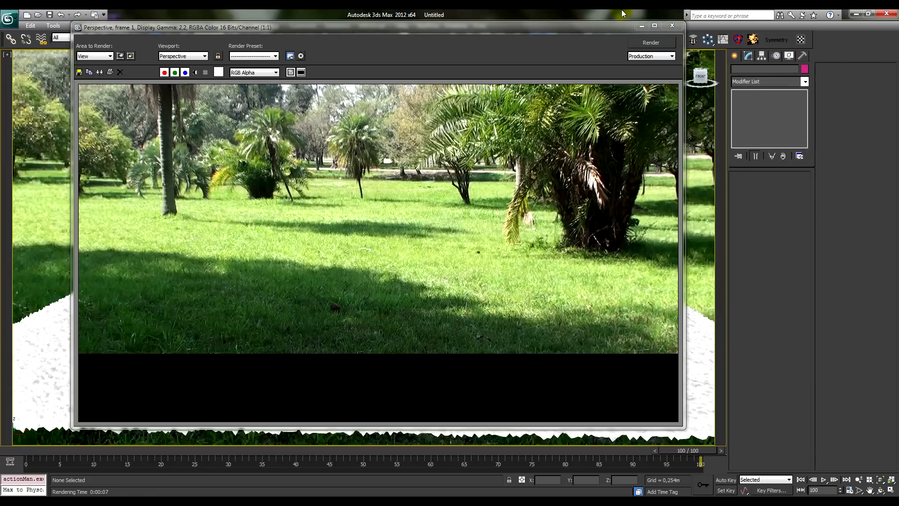
Set the Blur offset of the park background bitmap to 0.01 in the Material Editor
key(m)
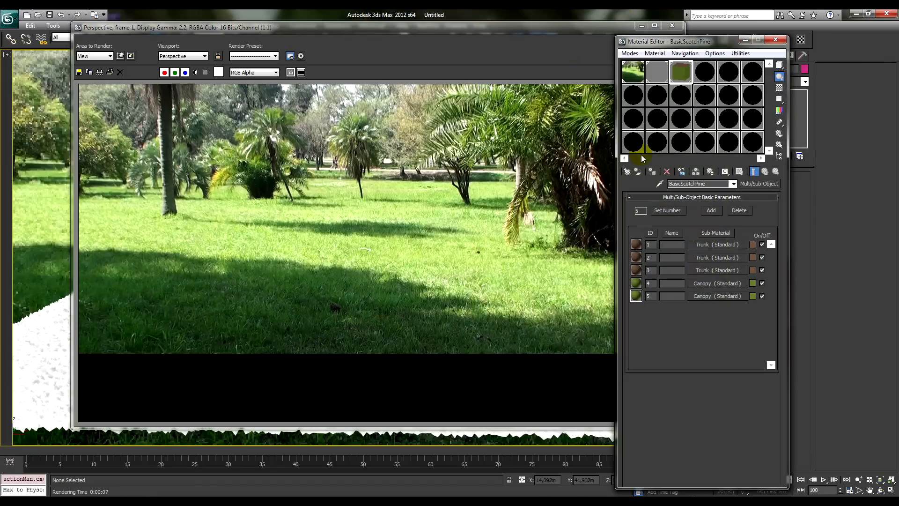
click(633, 72)
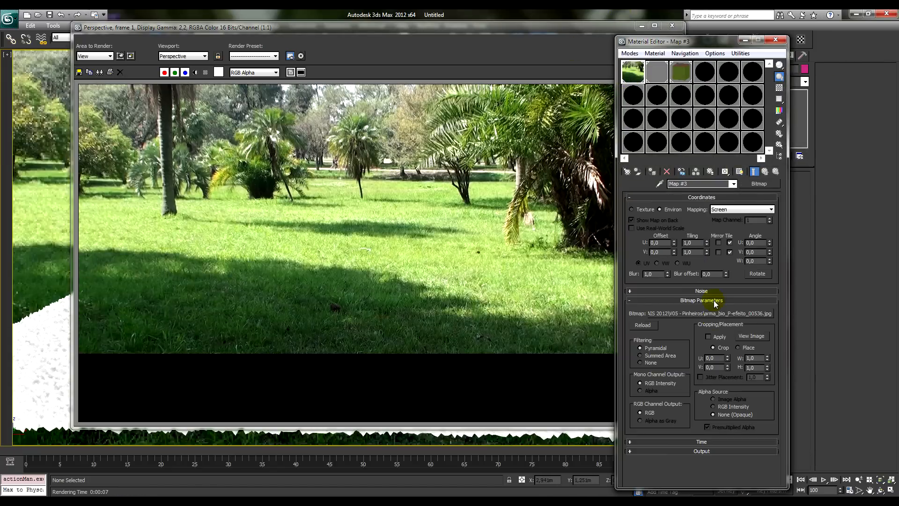
click(728, 273)
key(Return)
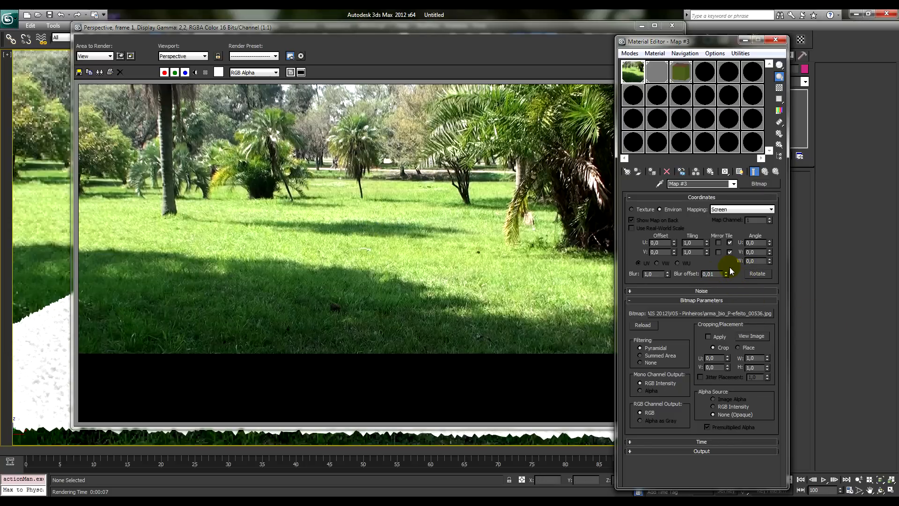
Render frame 100 and examine the alpha channel of the pines and their shadows
key(shift+q)
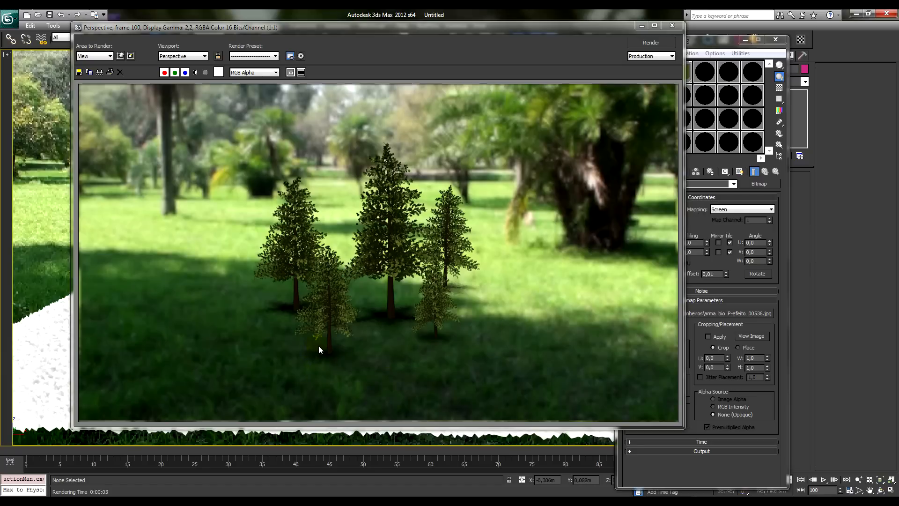
click(195, 73)
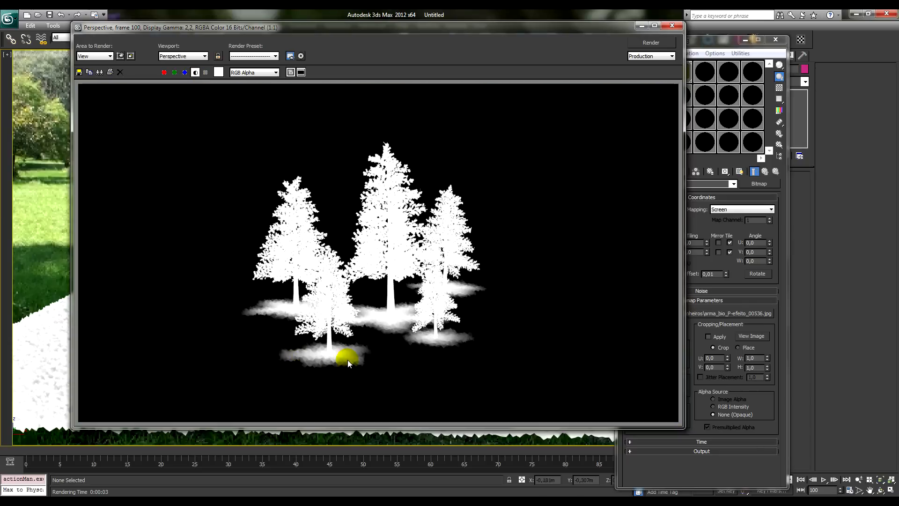
click(196, 73)
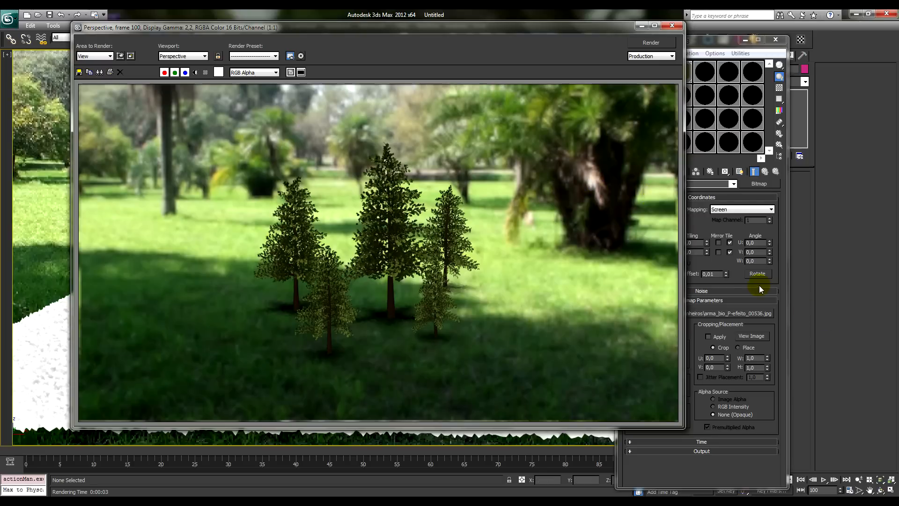
Render the active time segment 0 to 100 from Render Setup, overwriting the existing pinheiros_tuto frames, and close the render windows
click(740, 273)
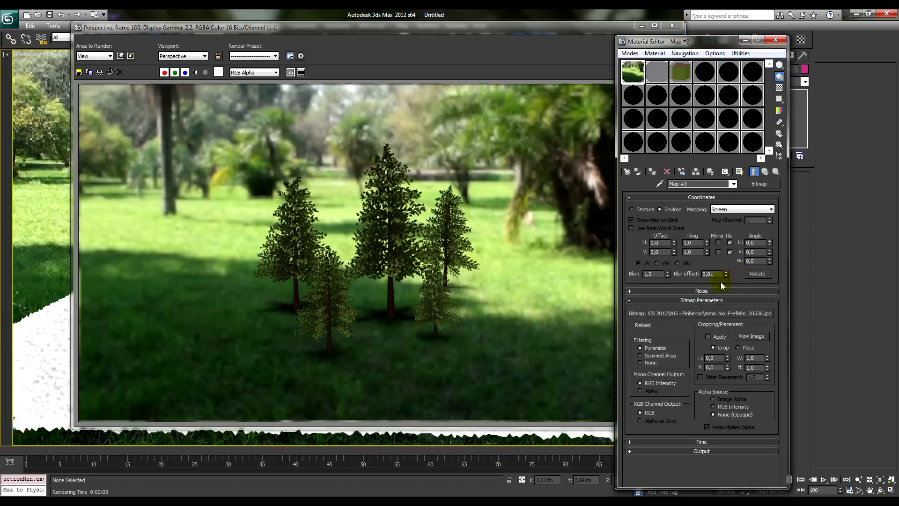
click(515, 40)
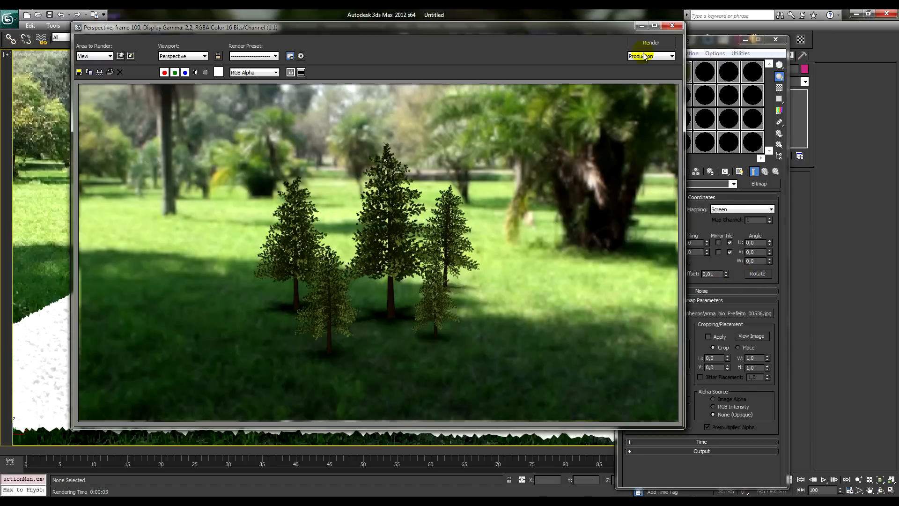
click(672, 25)
click(774, 40)
drag(566, 85, 614, 65)
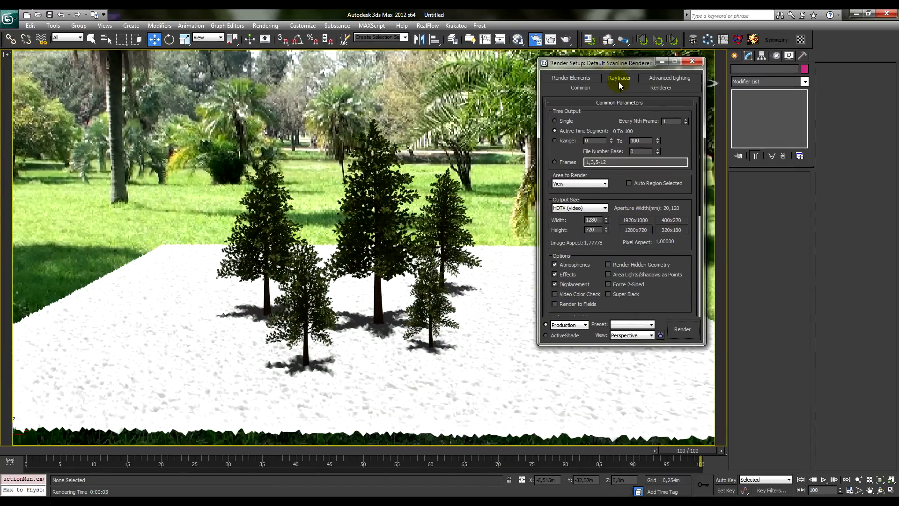
click(681, 328)
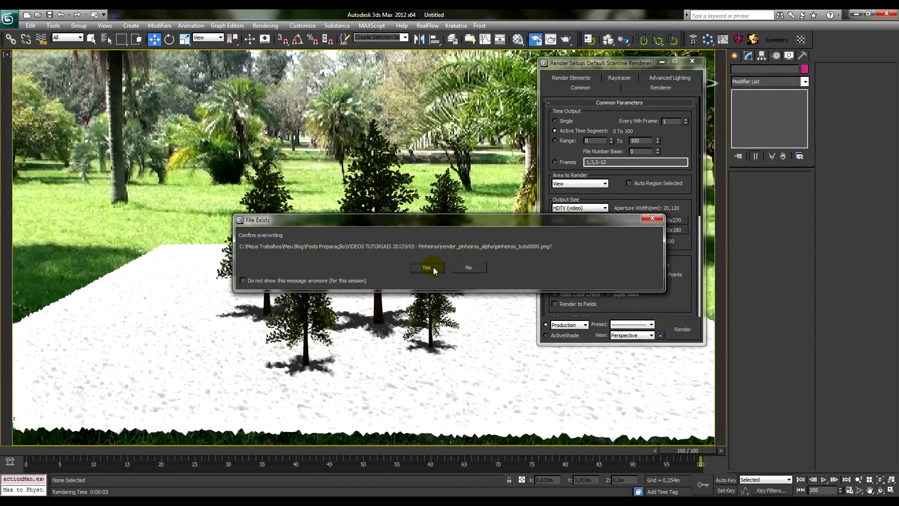
click(426, 267)
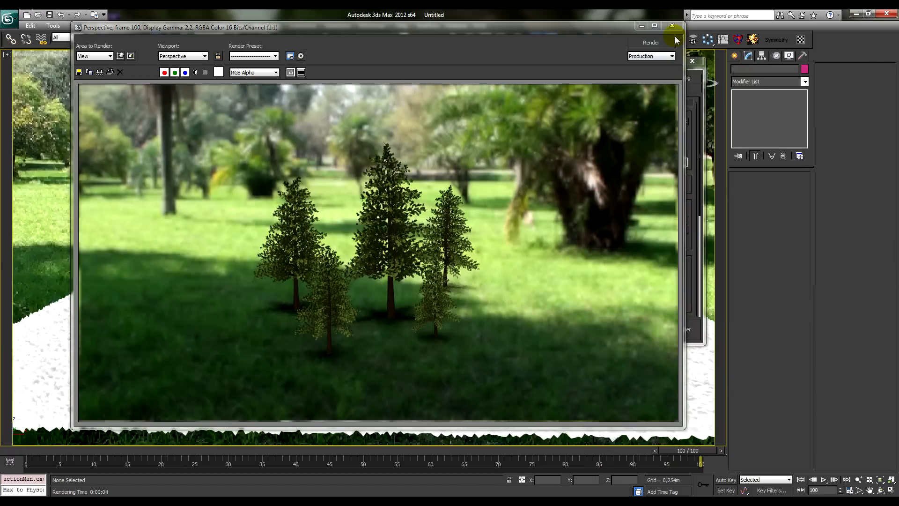
click(672, 26)
click(692, 61)
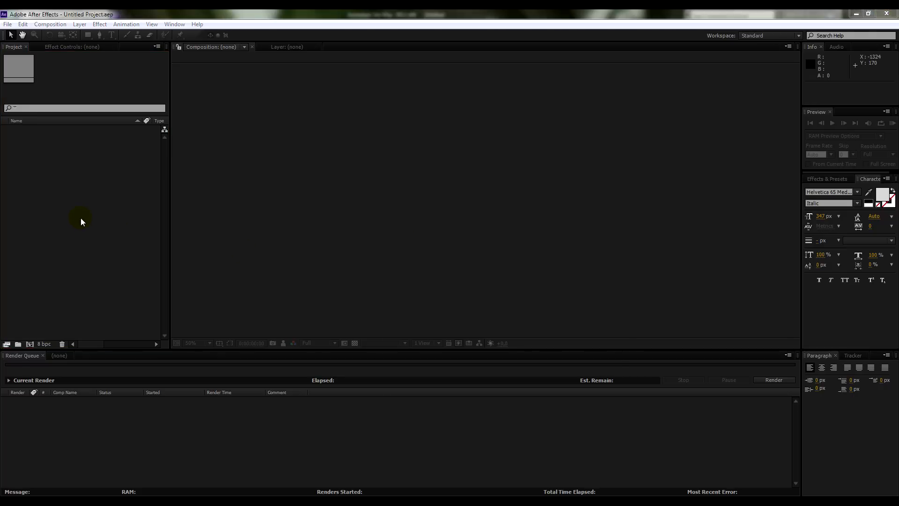
In After Effects, import arma_bio_P-efeito_00536.jpg and create a composition from it, enlarging the composition viewing area
key(ctrl+i)
click(358, 224)
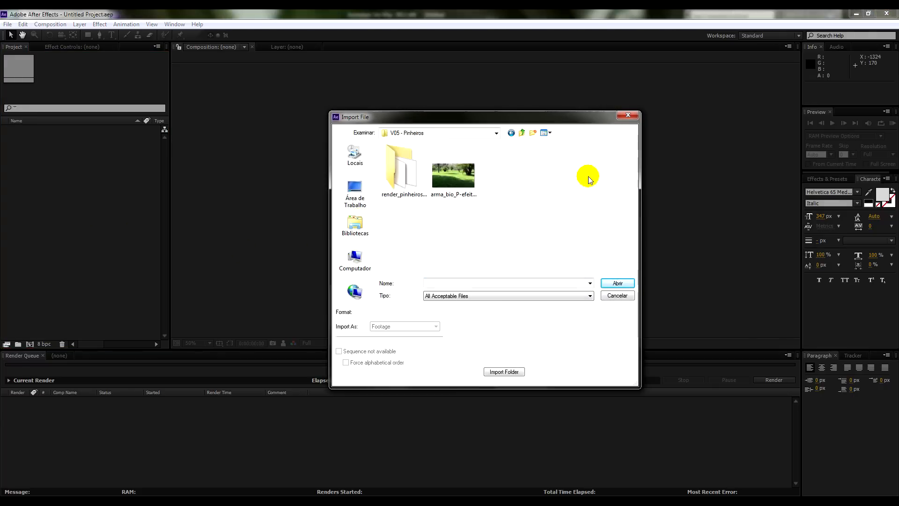
double_click(450, 174)
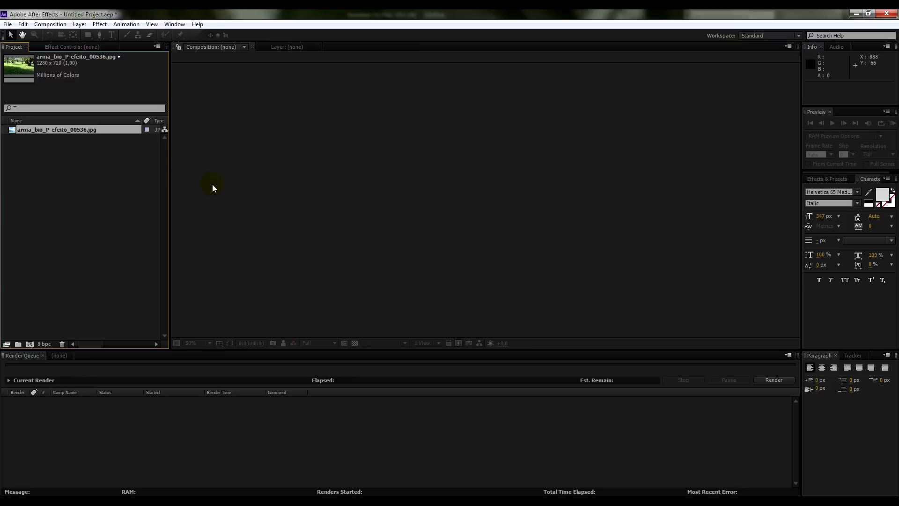
drag(36, 131, 32, 343)
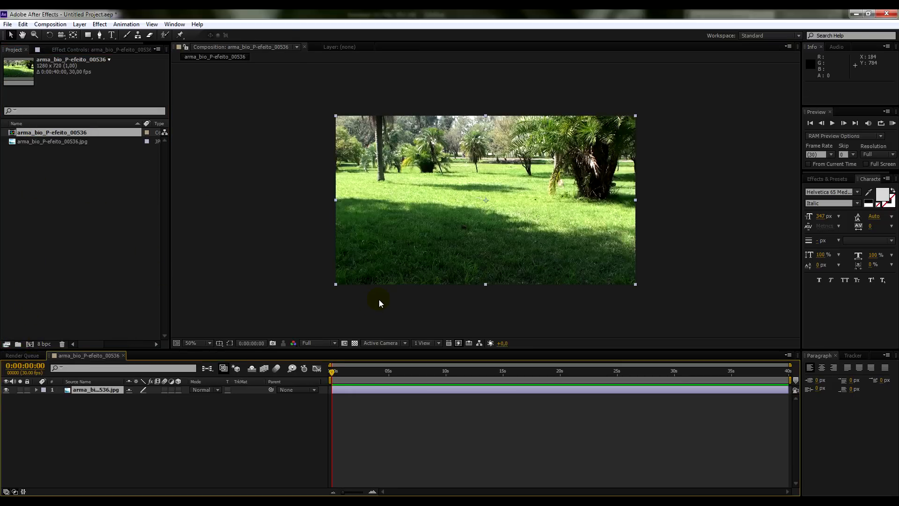
drag(439, 357, 438, 397)
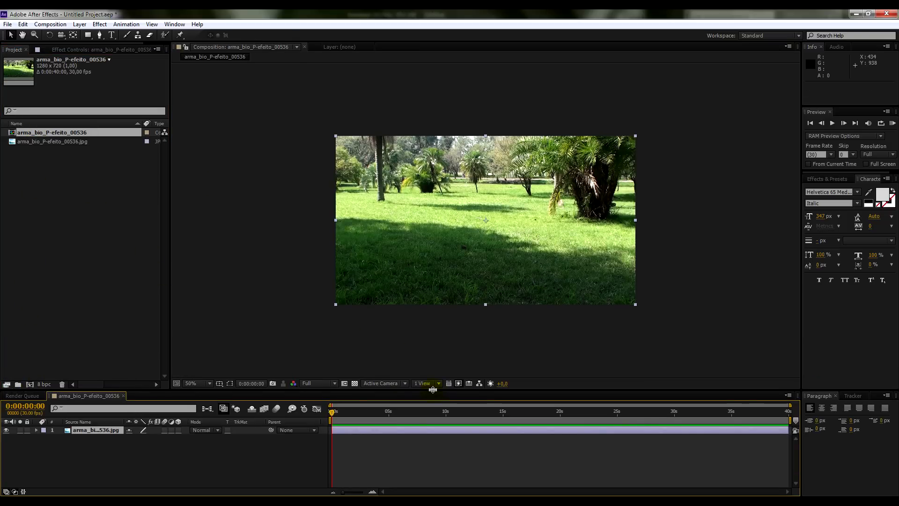
key(/)
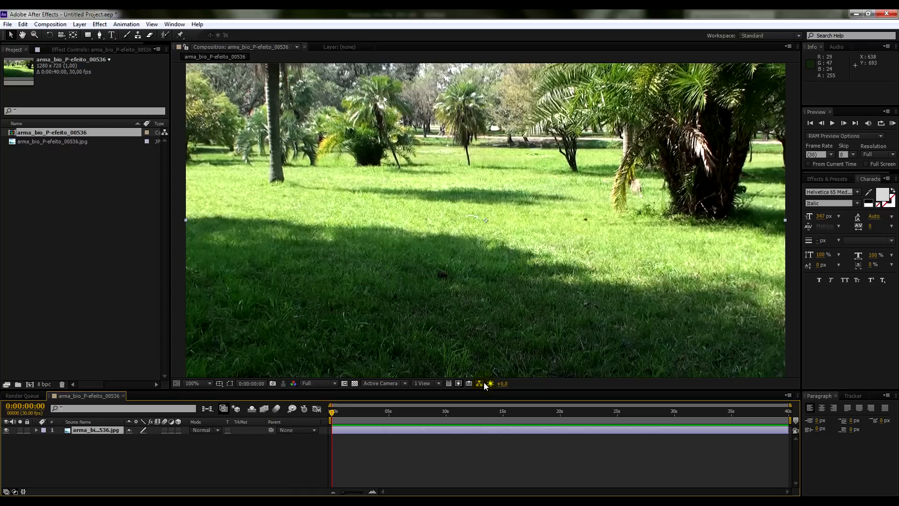
key(comma)
Import the render_pinheiros_alpha frames starting at pinheiros_tuto0000.png as a PNG sequence and place it above the park photo layer
click(39, 225)
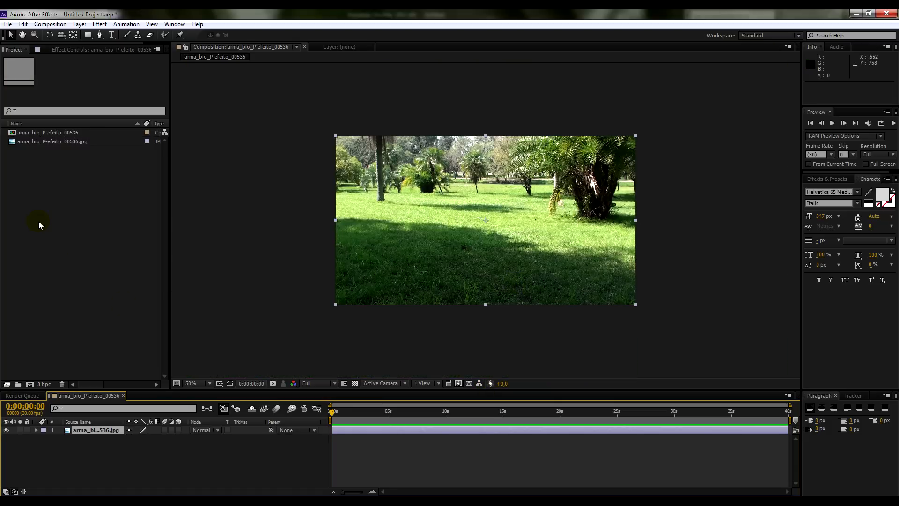
double_click(39, 225)
double_click(405, 177)
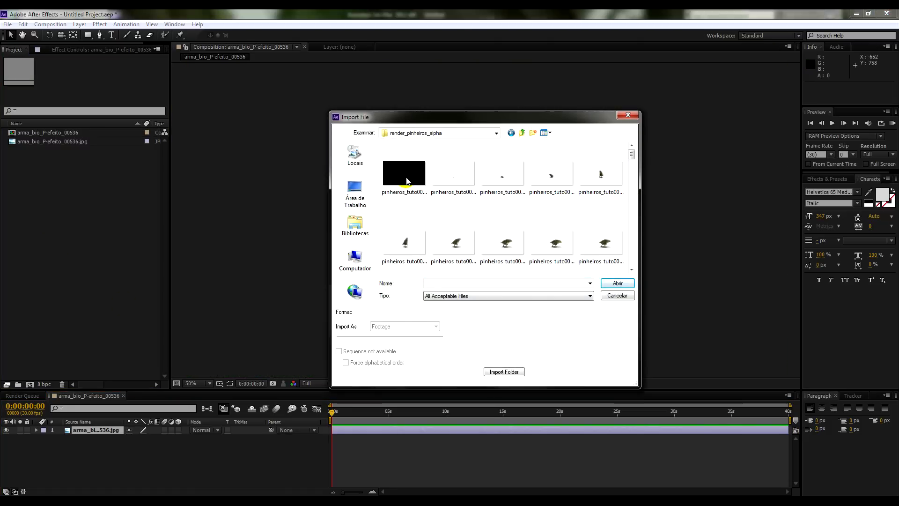
click(393, 173)
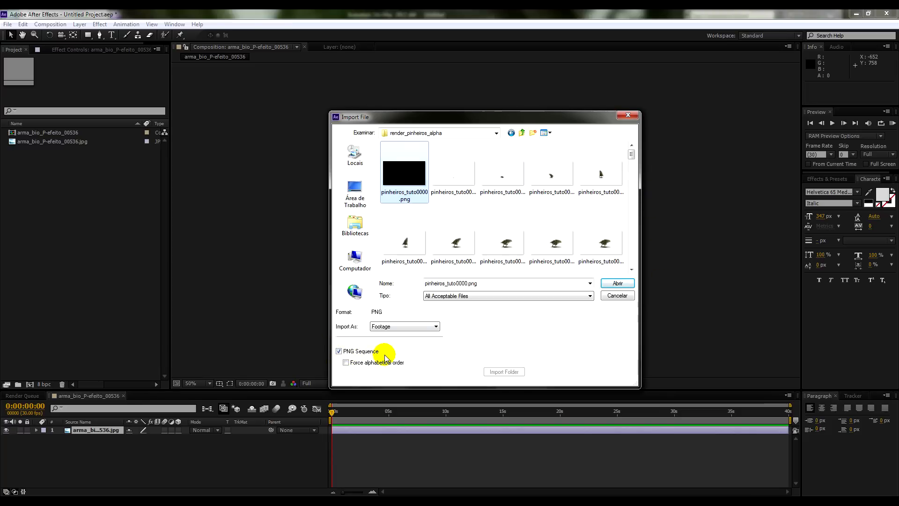
click(617, 283)
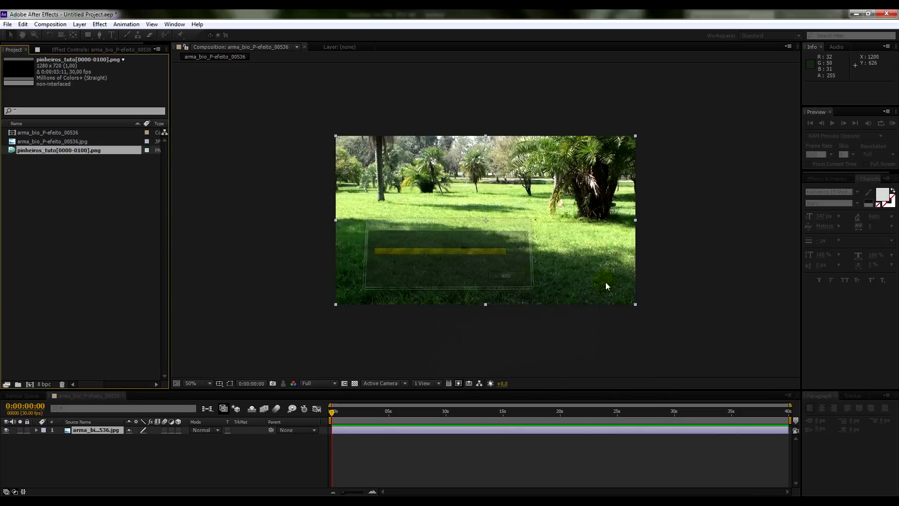
drag(24, 150, 55, 429)
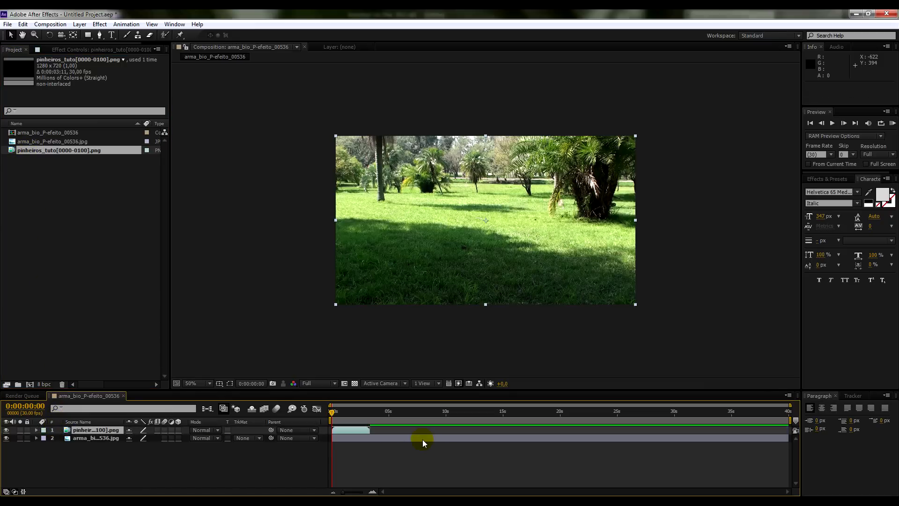
End the work area at the pine sequence's last frame and trim the composition to that work area
click(347, 439)
click(357, 431)
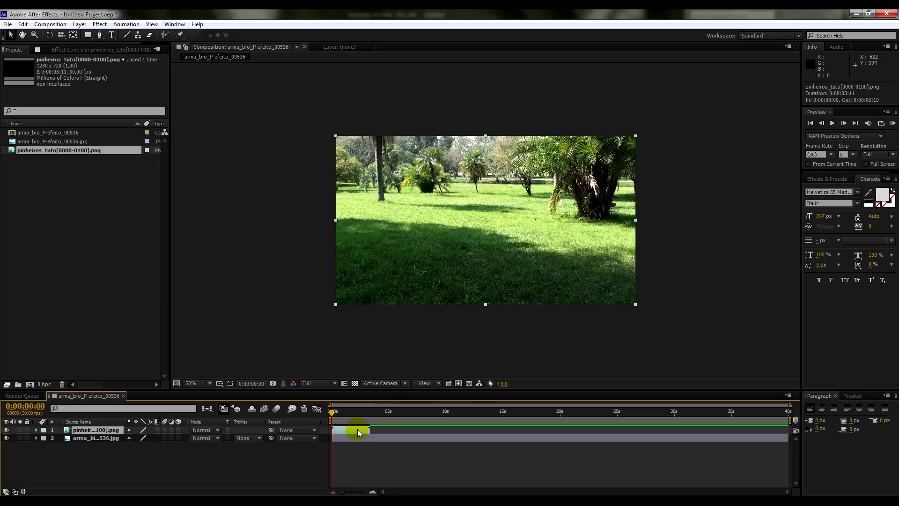
key(o)
key(n)
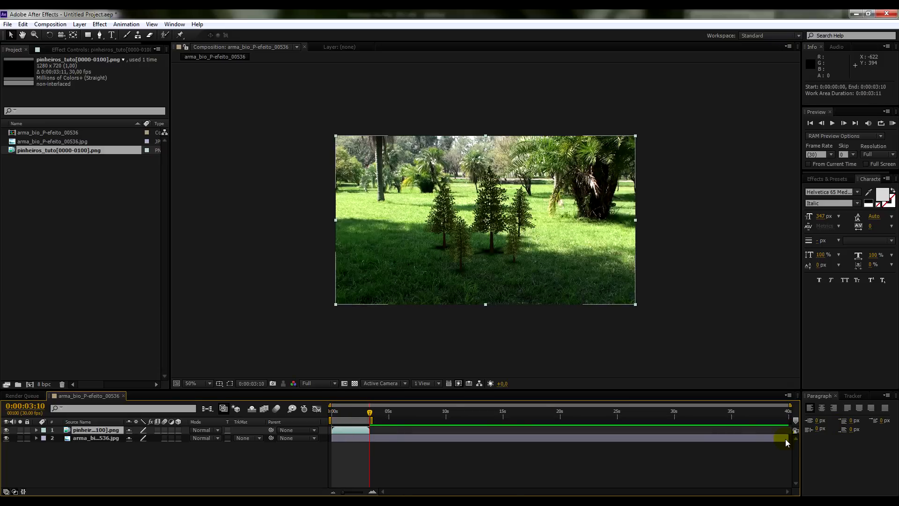
right_click(355, 420)
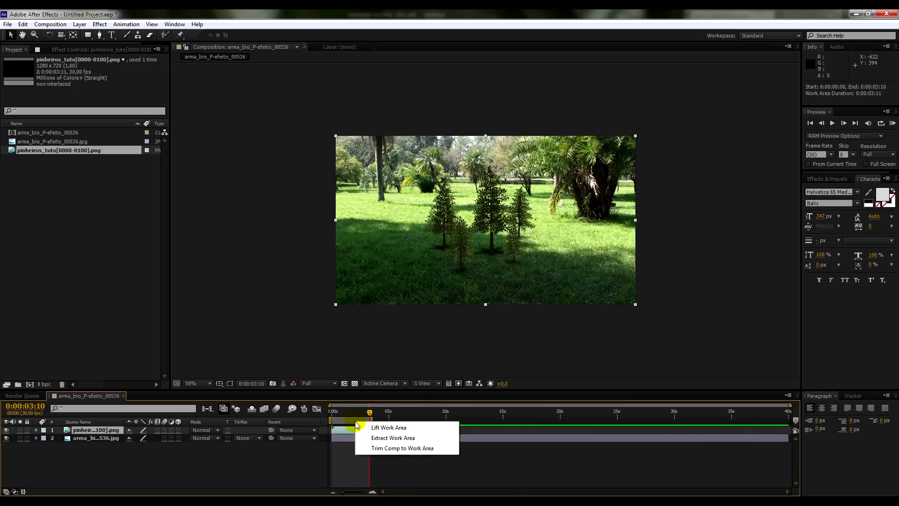
click(372, 445)
click(735, 460)
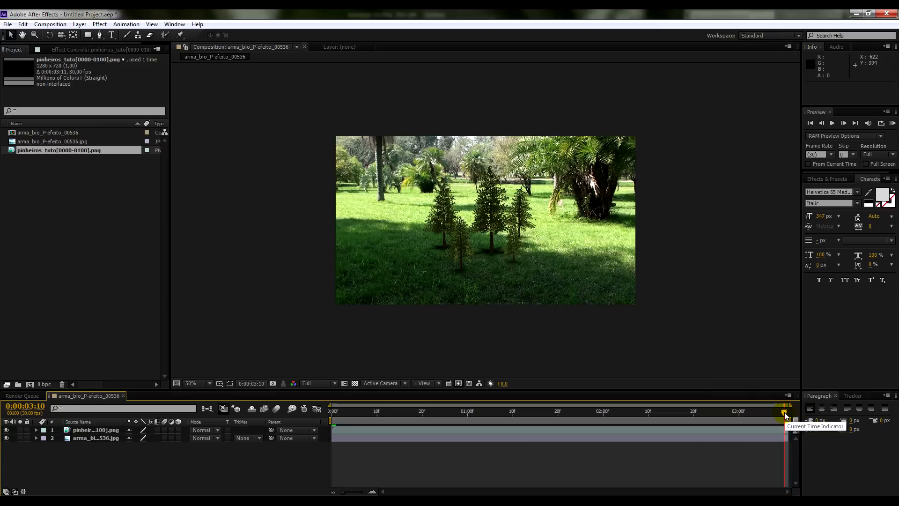
Play the pine animation from the start and briefly hide the park photo layer to examine the pines' transparency and shadows
drag(785, 414, 332, 411)
scroll(510, 251, up, 2)
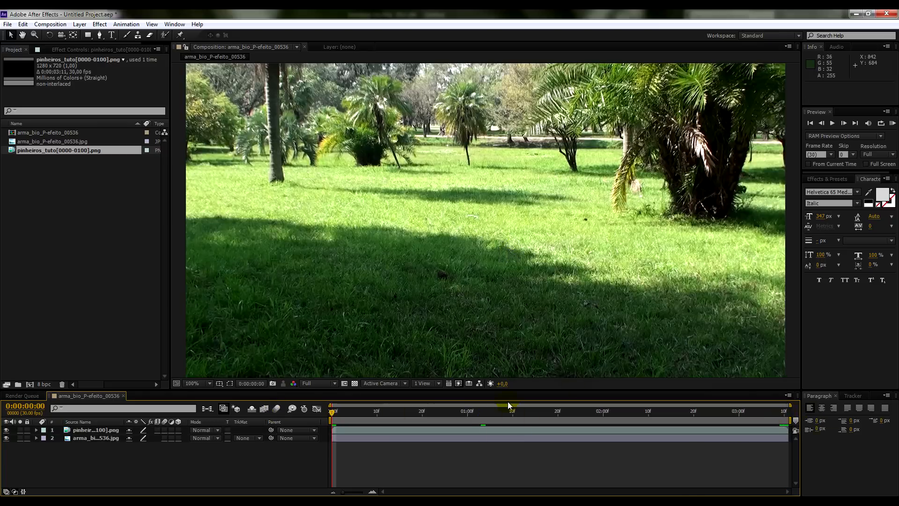
drag(509, 391, 508, 431)
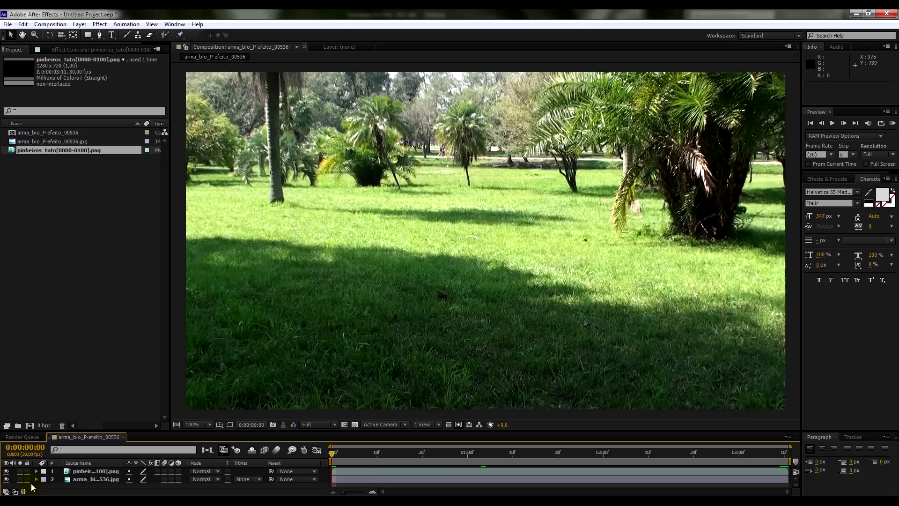
key(space)
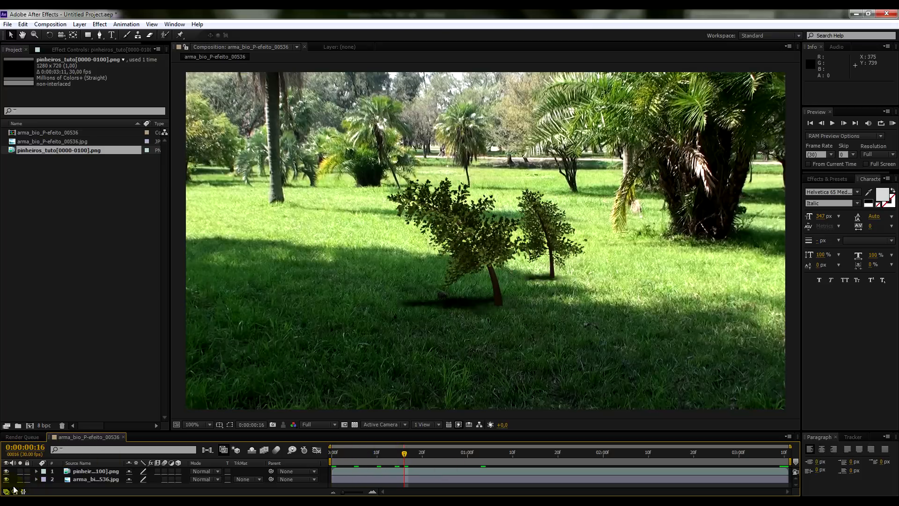
click(7, 479)
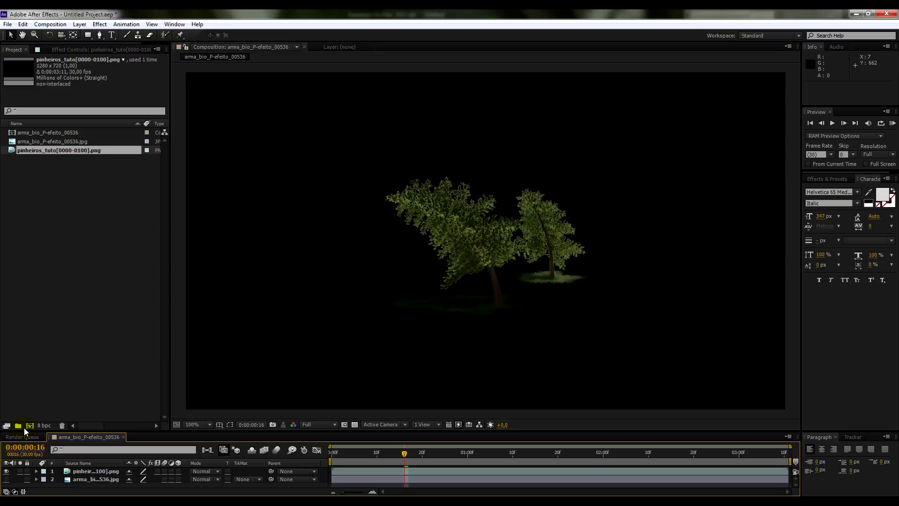
click(6, 479)
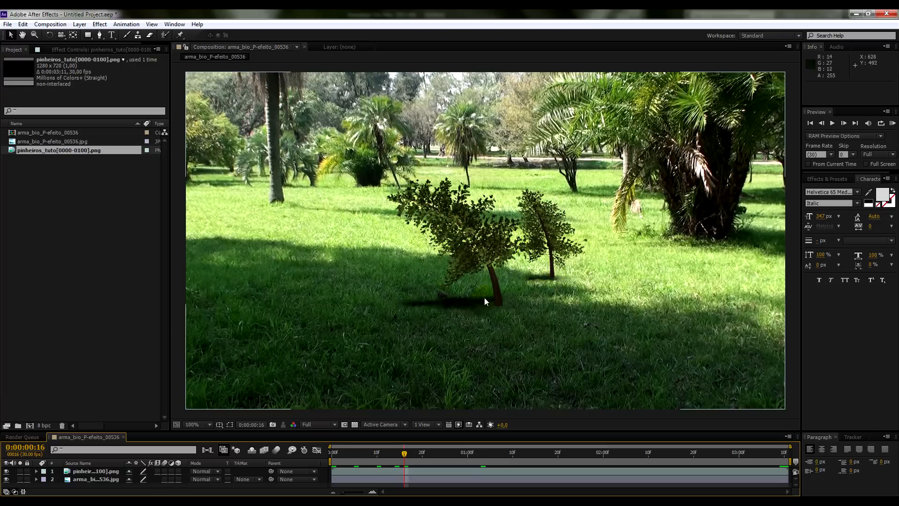
Apply the Levels color correction effect to the pine sequence layer, with the full-grown pines shown at 0:00:02:14
click(264, 449)
click(87, 471)
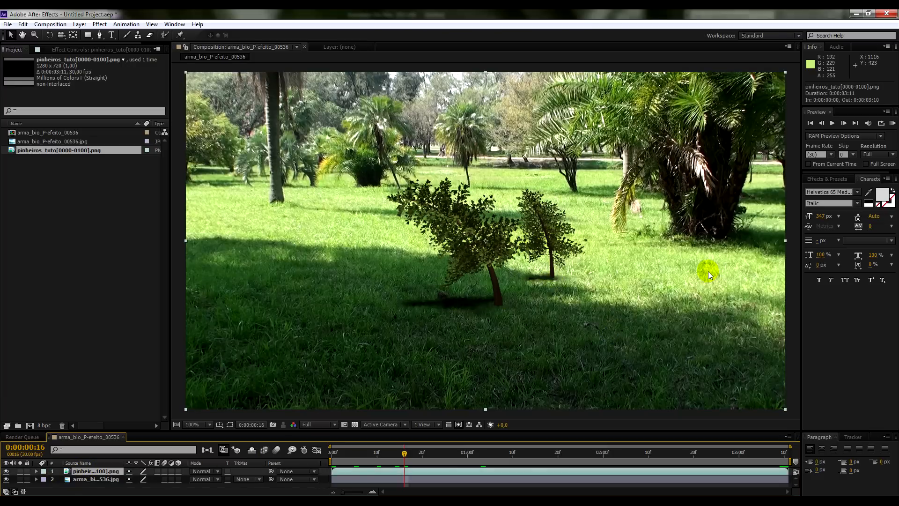
click(96, 50)
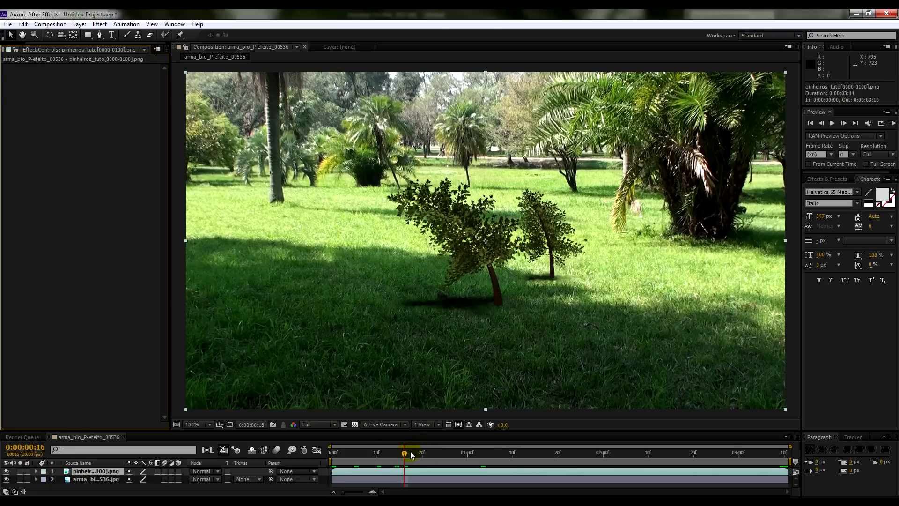
drag(405, 456, 664, 441)
right_click(81, 160)
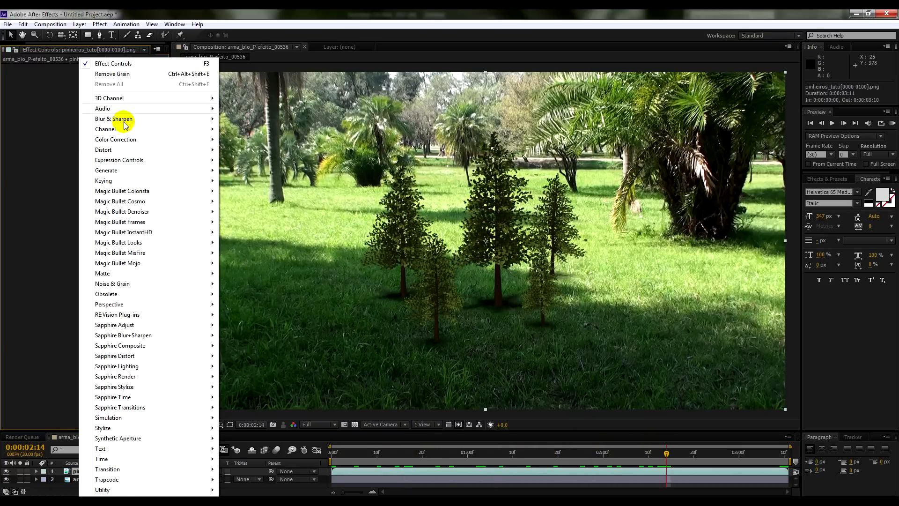
mouse_move(180, 121)
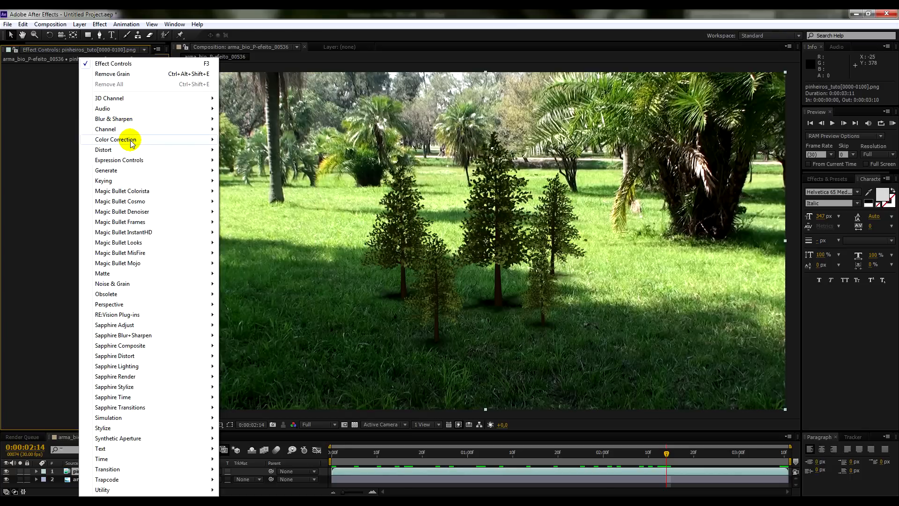
mouse_move(131, 143)
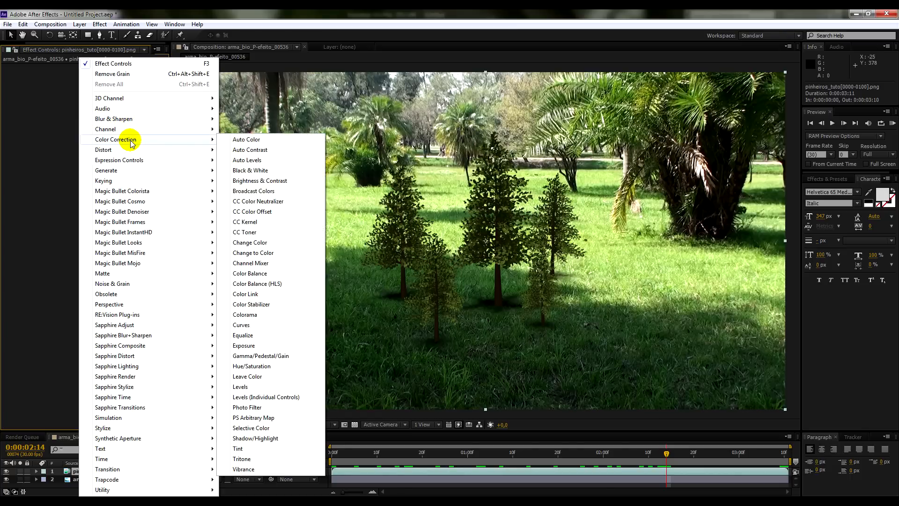
click(241, 387)
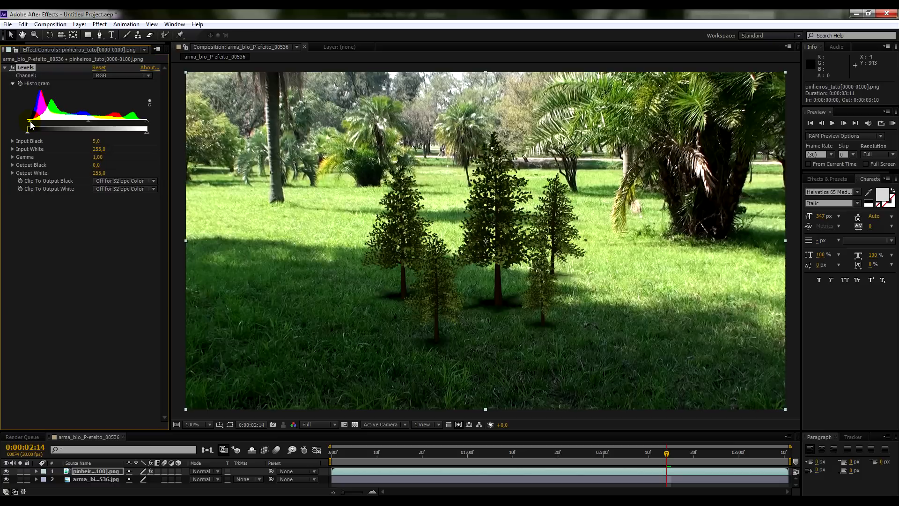
Adjust the Levels of the pines across the RGB and color channels, setting Blue Gamma to 1.05, to match the park's greens
drag(36, 124, 28, 125)
drag(145, 125, 80, 125)
click(122, 76)
click(114, 96)
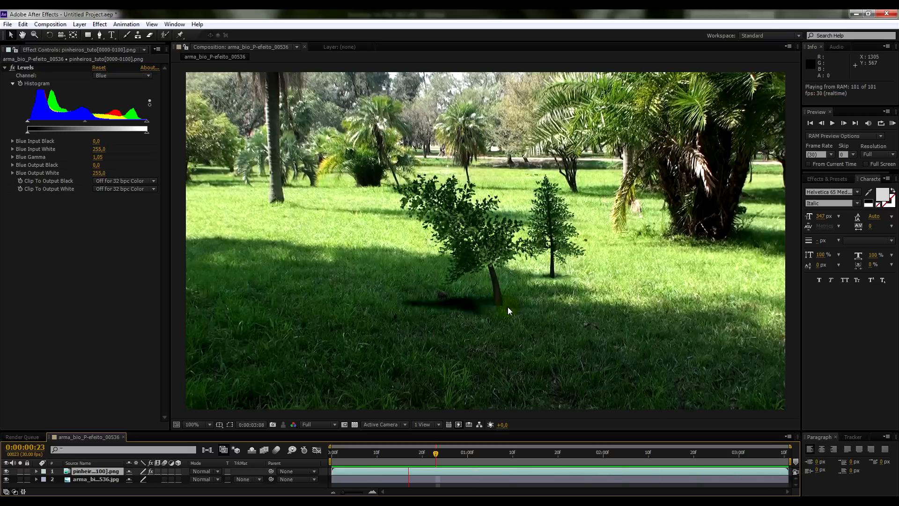
Preview the color-corrected composite and briefly hide the park photo at 0:00:01:14 to examine the pines on their own
click(630, 281)
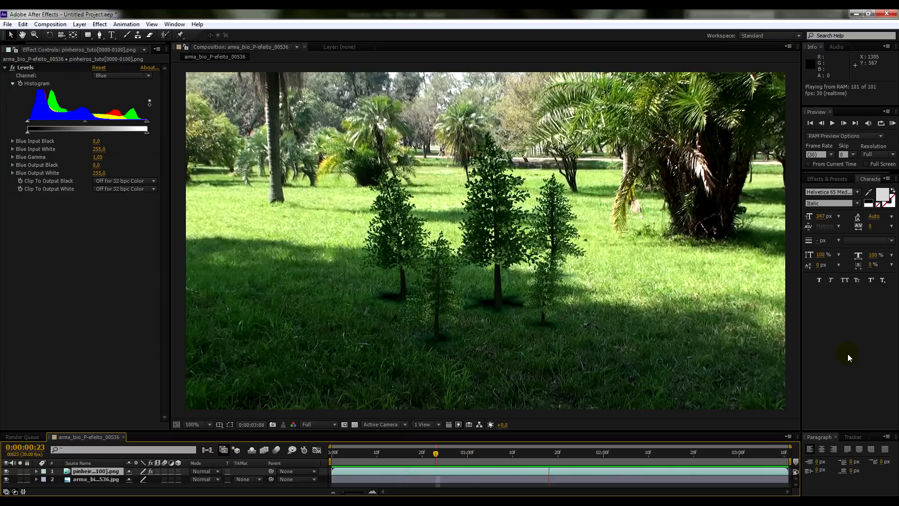
key(space)
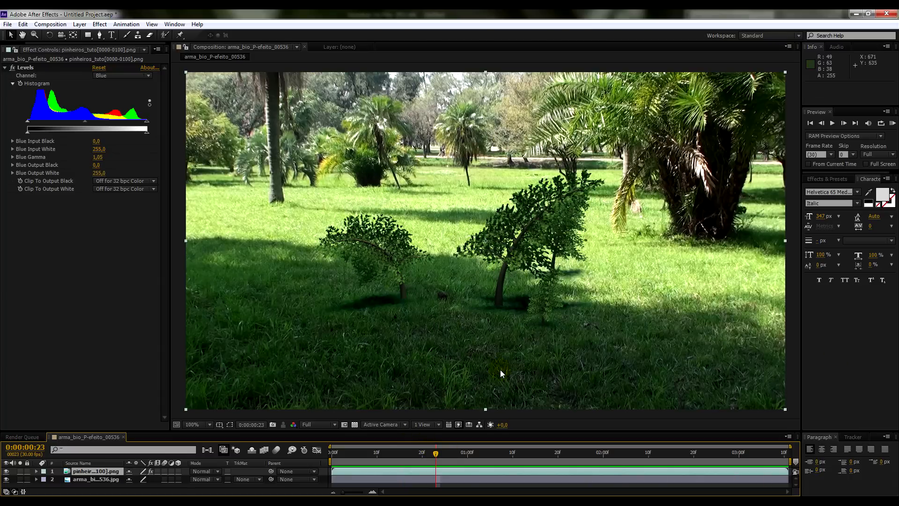
drag(439, 457, 532, 457)
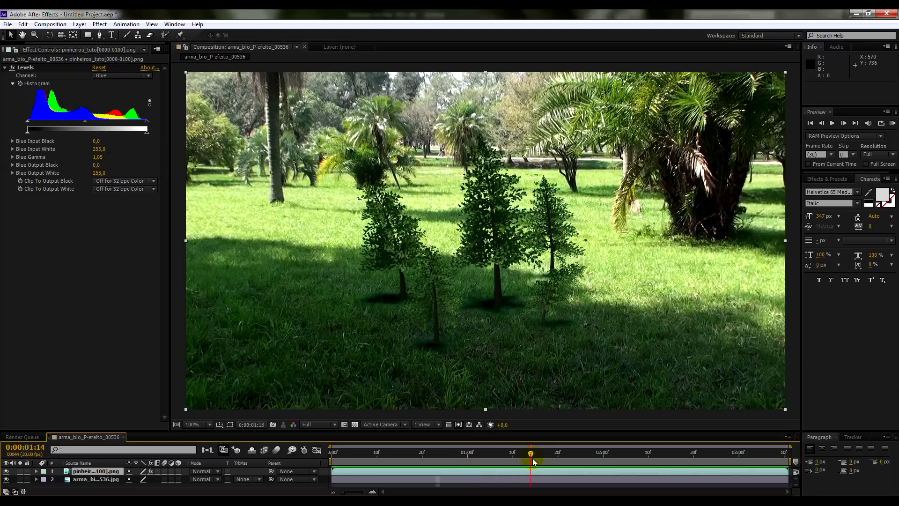
click(6, 479)
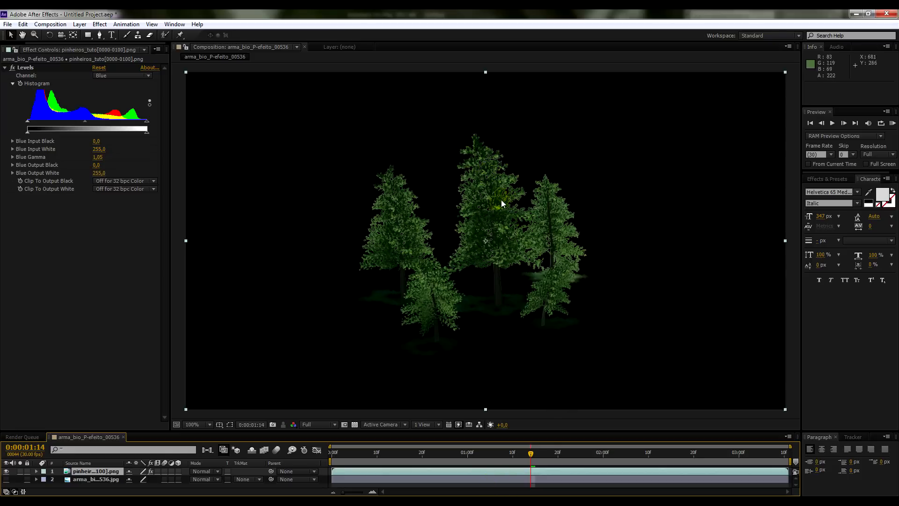
click(6, 478)
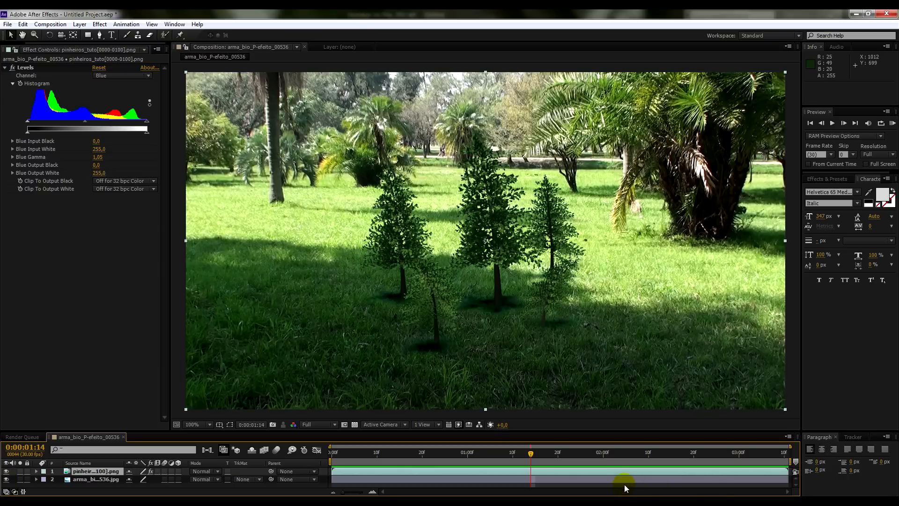
key(space)
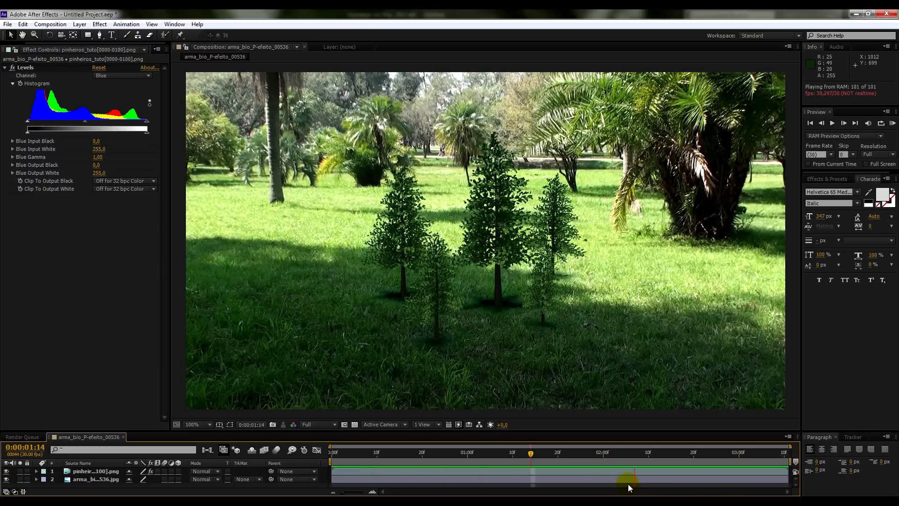